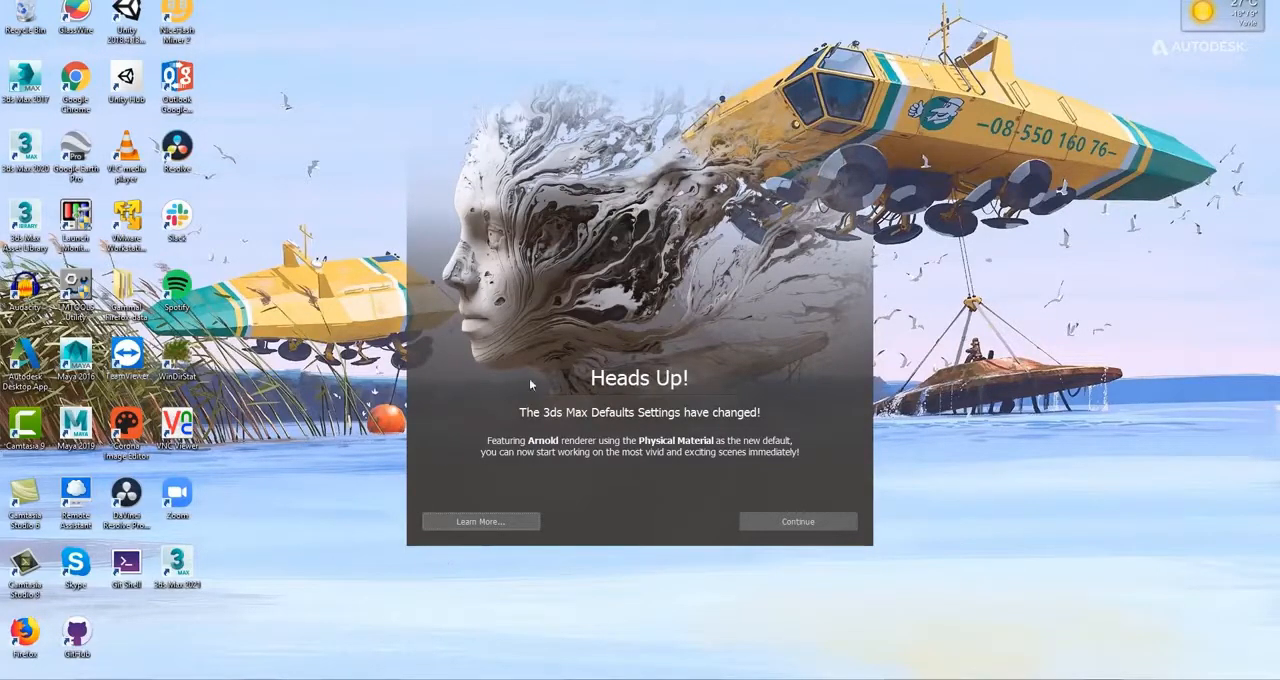
# Dismiss the defaults notice and assign the brick and copper sample materials to the middle and right shader balls in the back row.
pyautogui.click(791, 523)
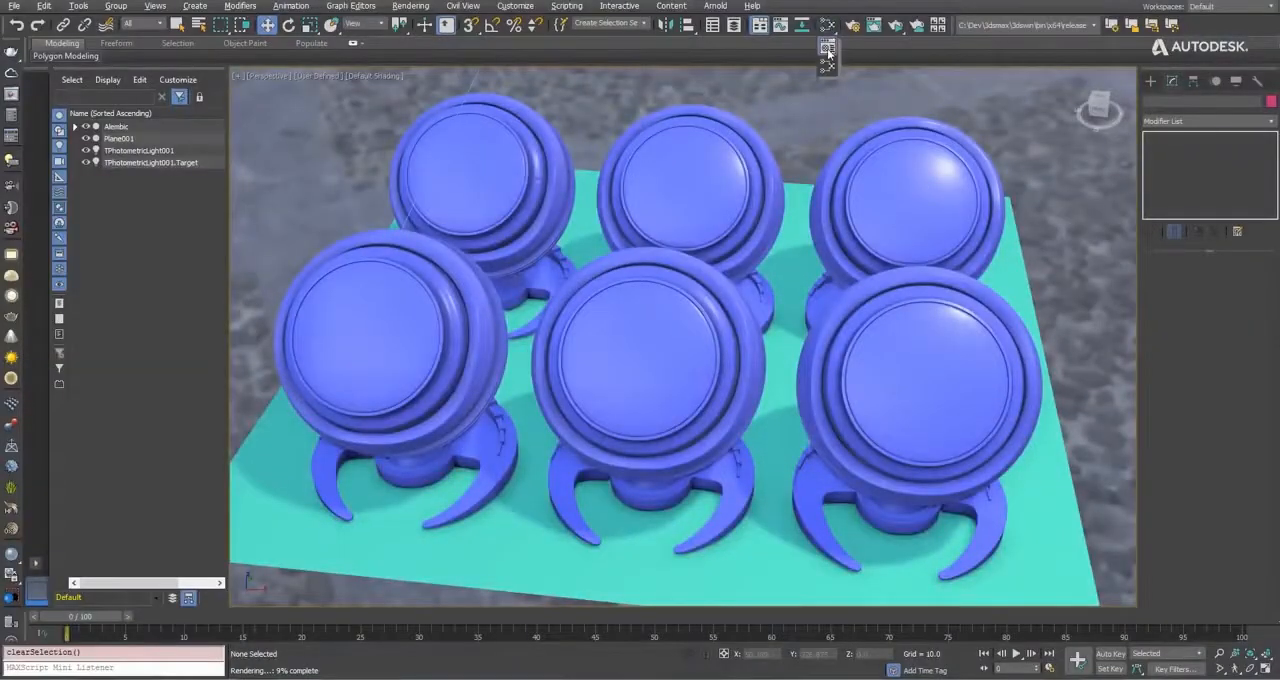
pyautogui.press('m')
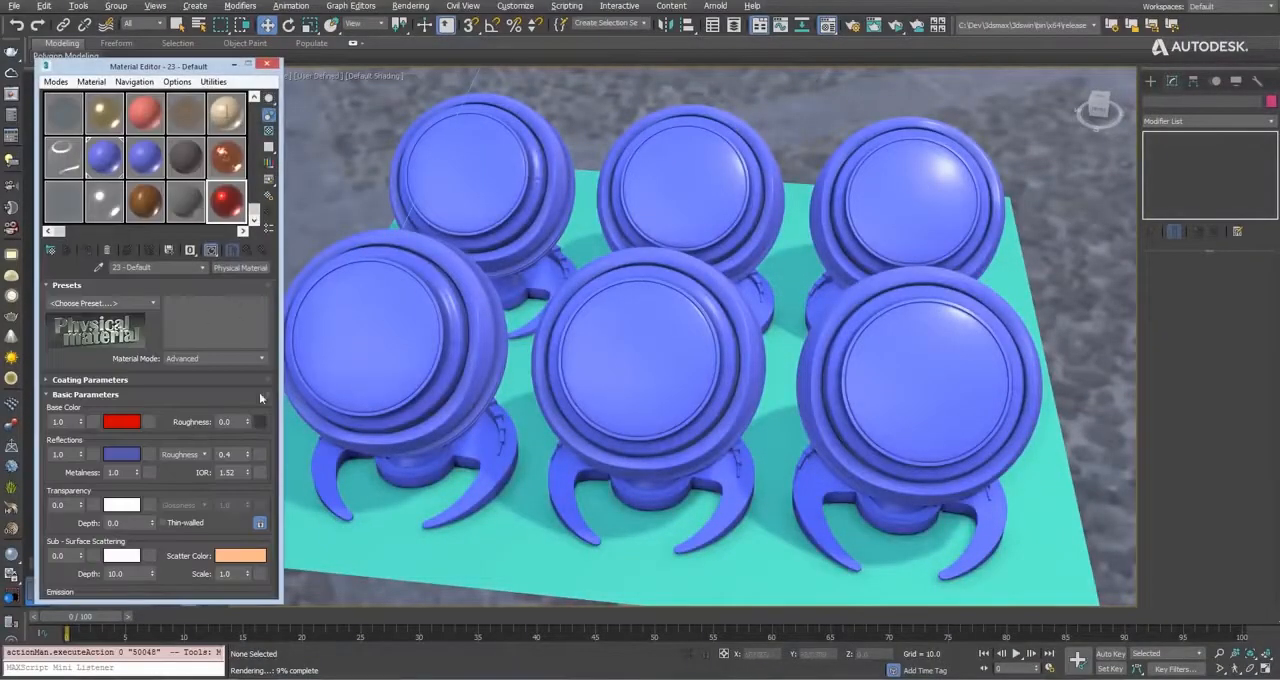
pyautogui.moveTo(187, 468)
pyautogui.mouseDown()
pyautogui.moveTo(176, 240)
pyautogui.moveTo(179, 489)
pyautogui.mouseUp()
pyautogui.moveTo(189, 160); pyautogui.dragTo(700, 193)
pyautogui.moveTo(361, 145); pyautogui.dragTo(925, 220)
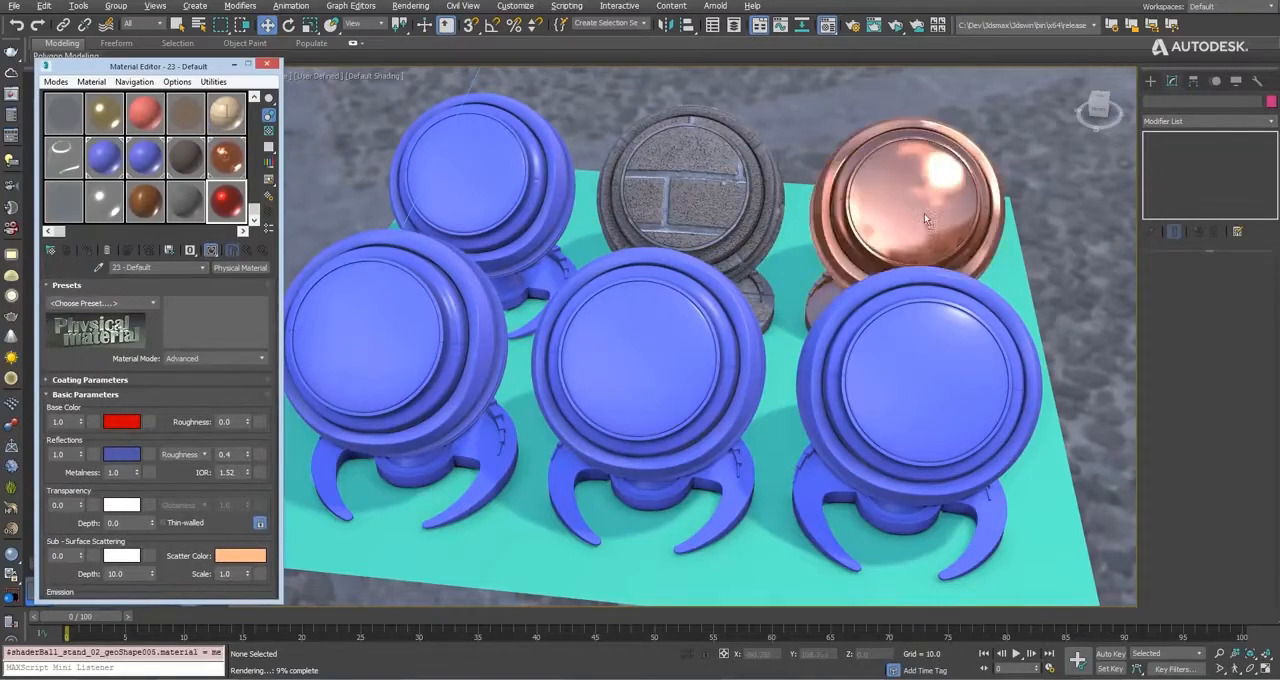
# Assign the wood, grey fabric and red metallic sample materials to the three front-row shader balls.
pyautogui.moveTo(356, 262); pyautogui.dragTo(368, 280)
pyautogui.moveTo(187, 206); pyautogui.dragTo(641, 355)
pyautogui.moveTo(226, 207); pyautogui.dragTo(854, 391)
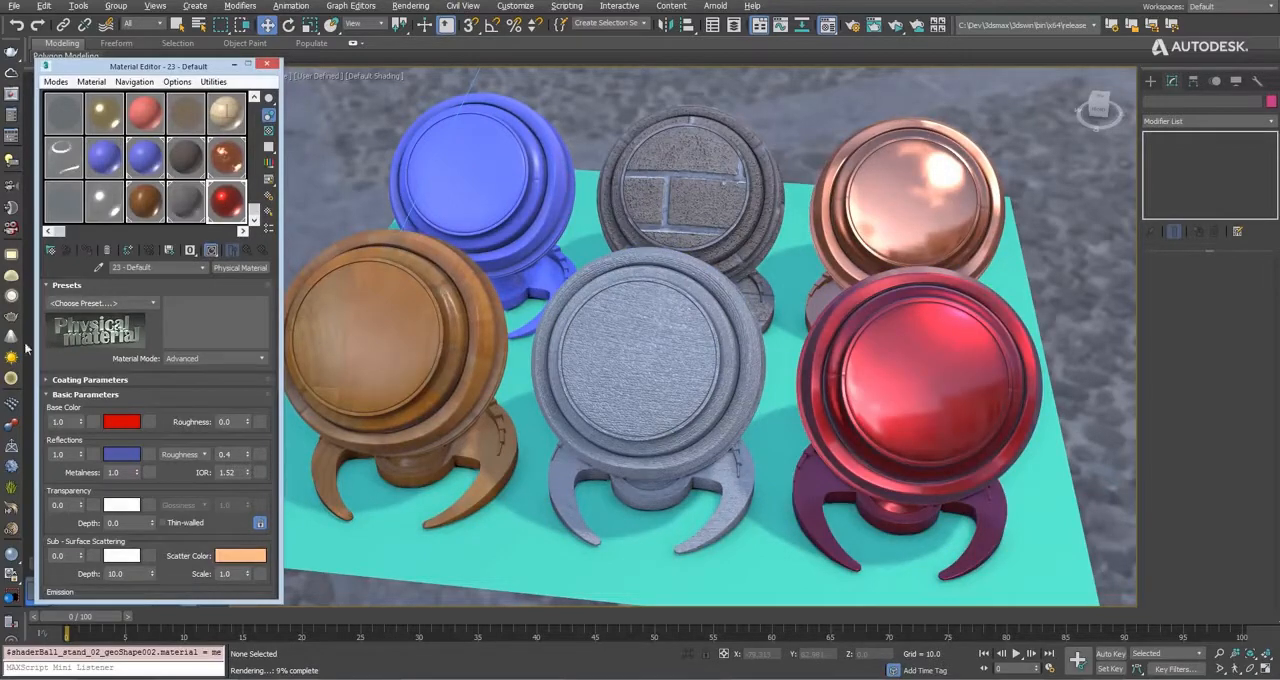
# Apply the Satin Gold preset to the red Physical Material on the front-row shader ball.
pyautogui.click(151, 304)
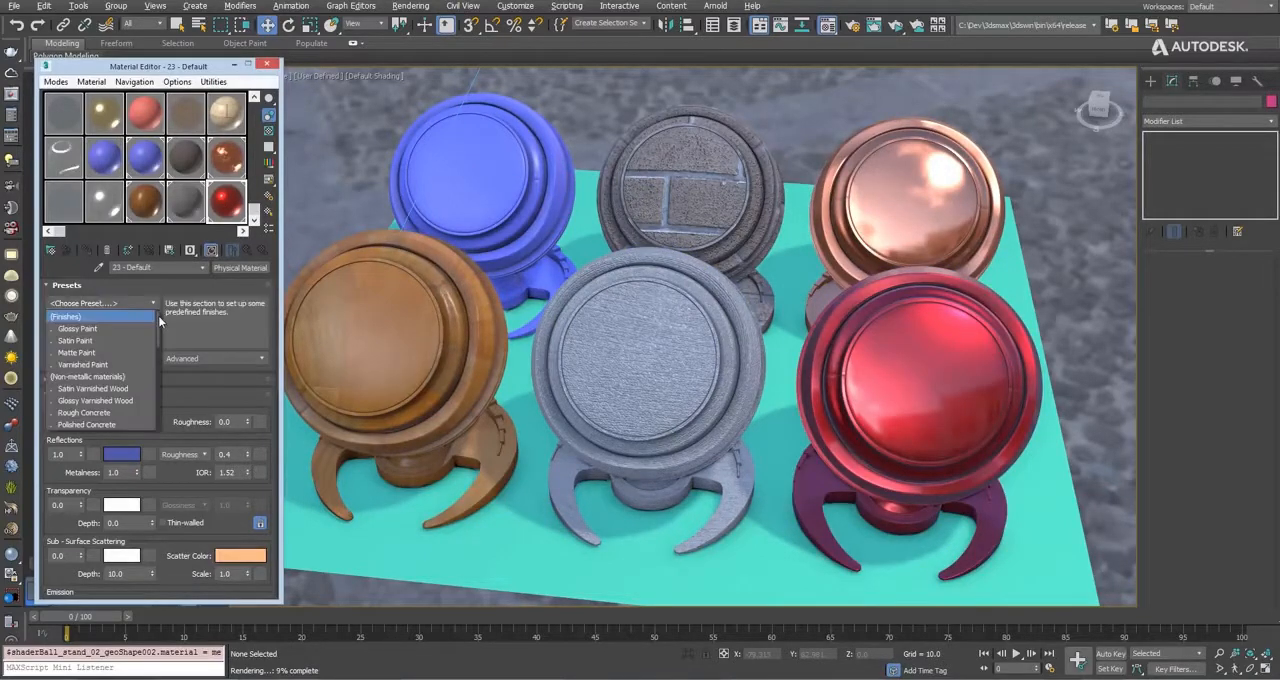
pyautogui.moveTo(159, 320); pyautogui.dragTo(158, 386)
pyautogui.click(72, 425)
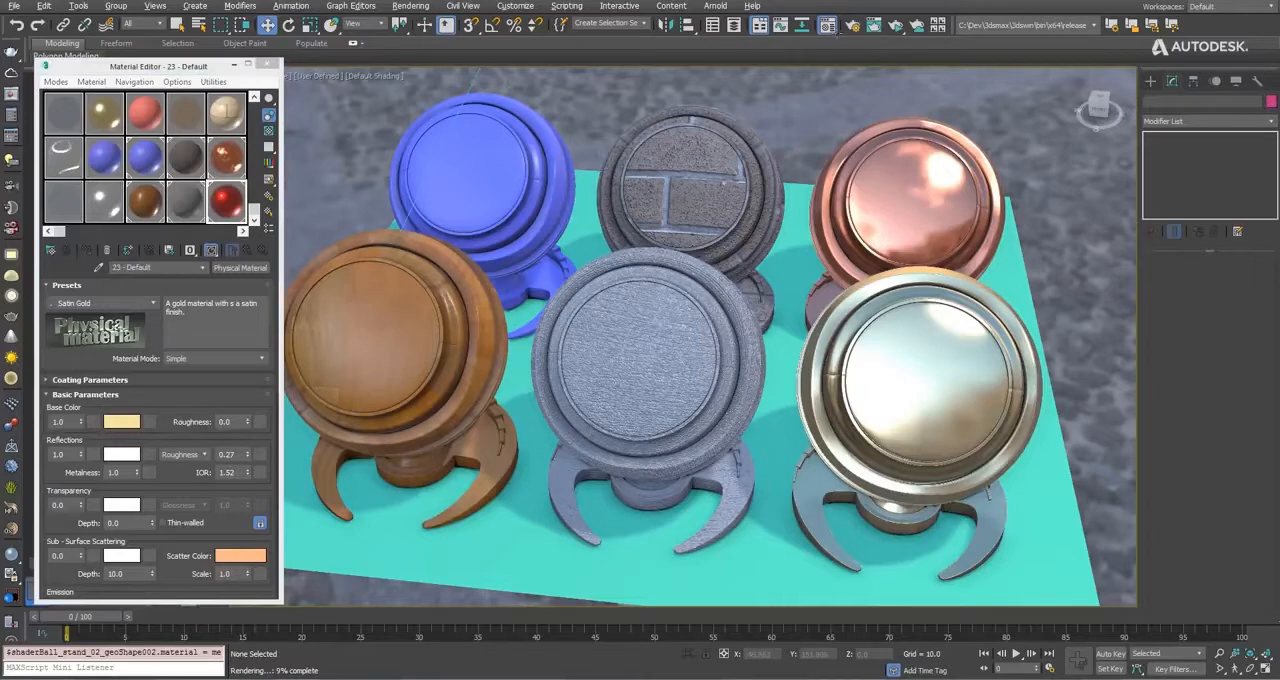
# Open the Slate Material Editor and inspect the Double Sided material together with its two connected Physical Material nodes.
pyautogui.click(826, 27)
pyautogui.moveTo(826, 27); pyautogui.dragTo(826, 64)
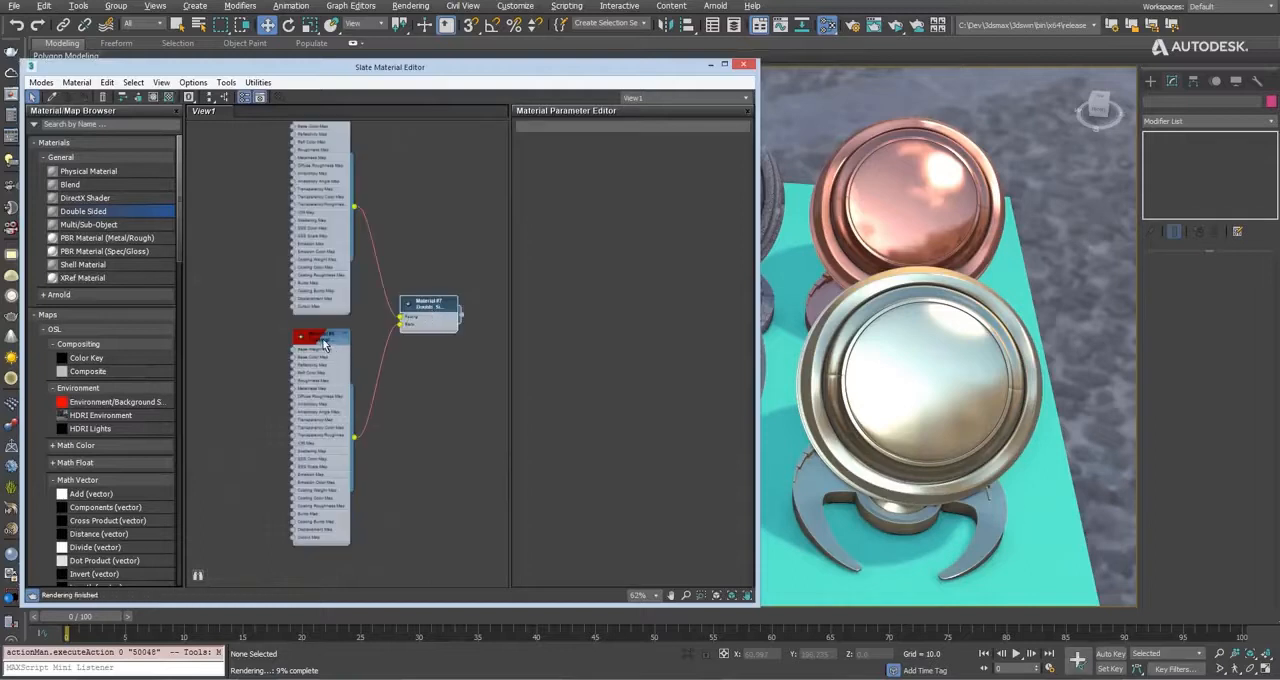
pyautogui.doubleClick(322, 342)
pyautogui.moveTo(369, 205); pyautogui.dragTo(367, 252, button='middle')
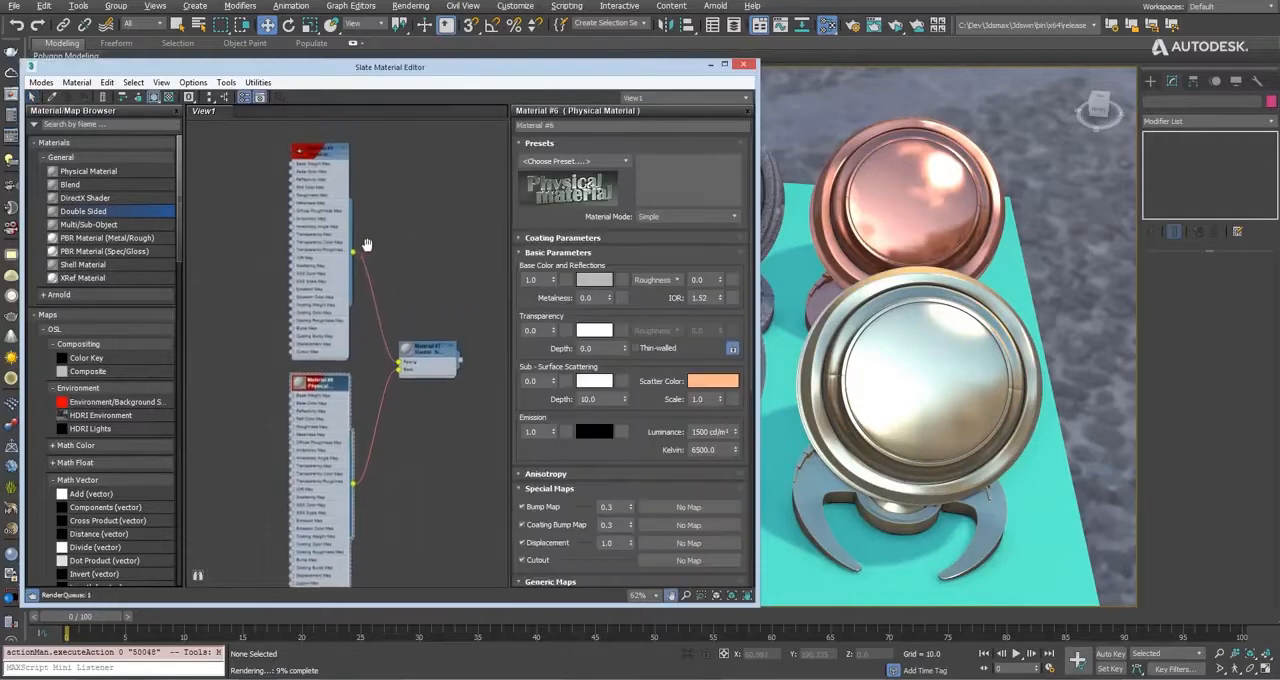
pyautogui.doubleClick(315, 153)
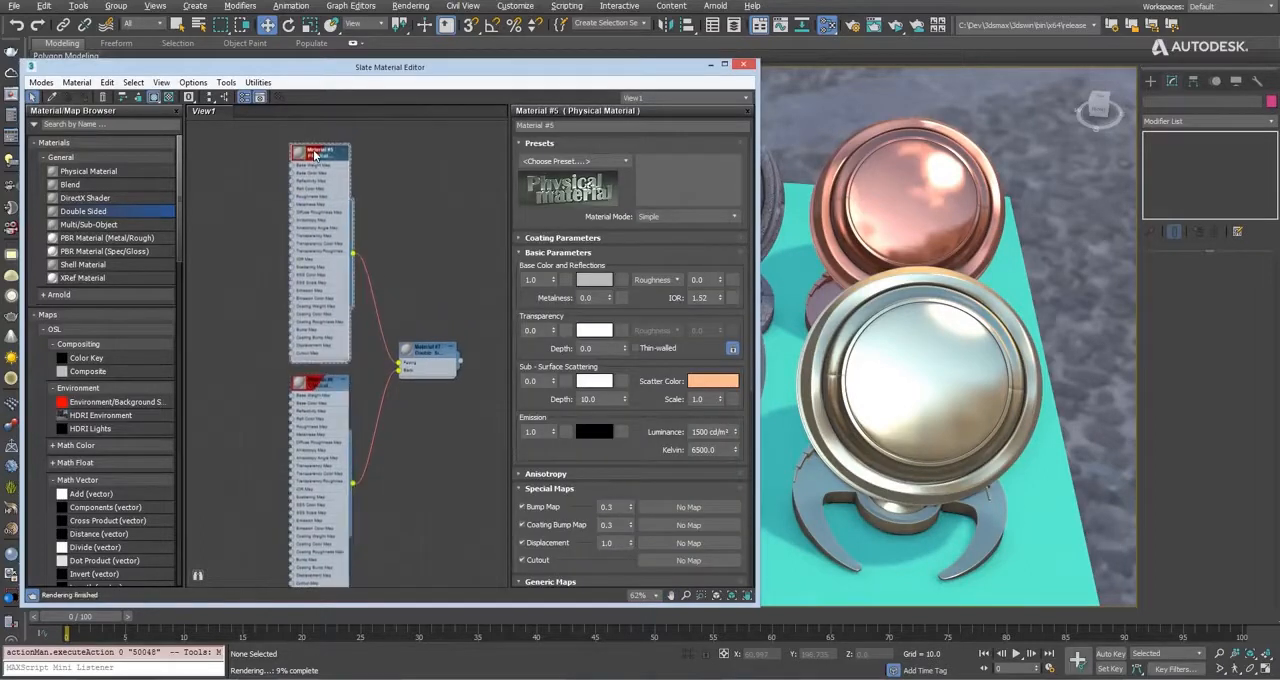
pyautogui.doubleClick(431, 353)
pyautogui.doubleClick(318, 385)
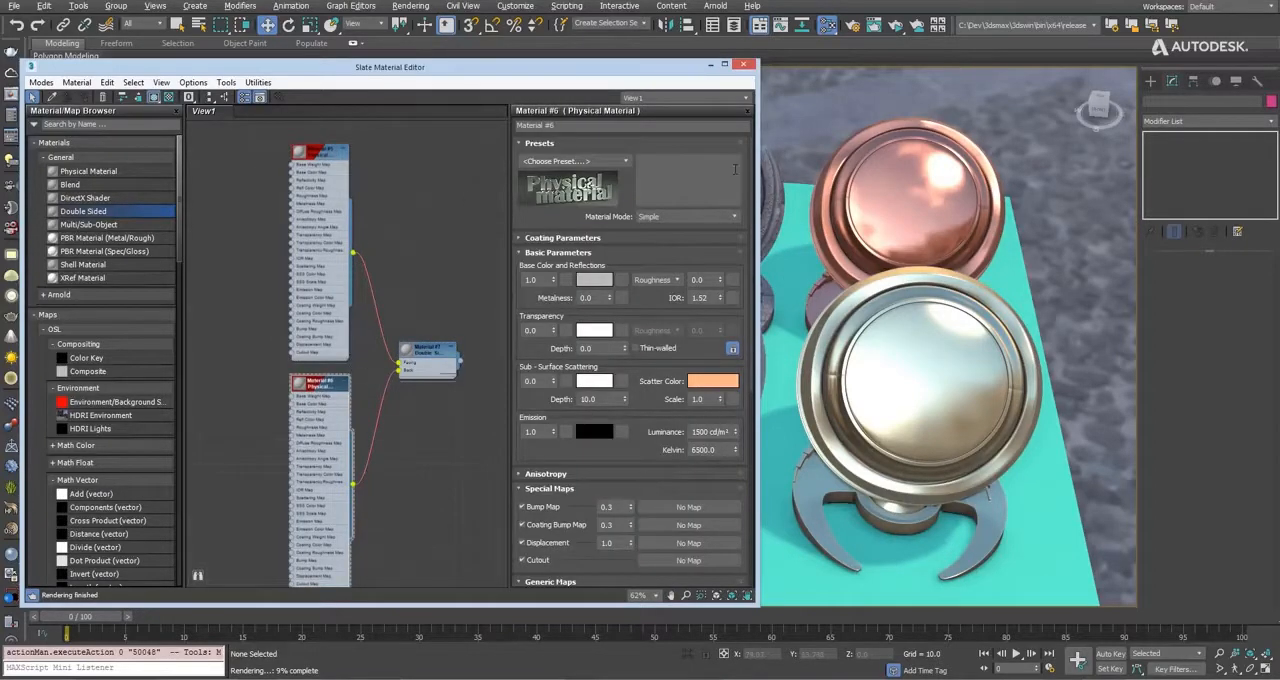
# Examine the Physical Material's parameter rollouts, including Anisotropy, and close the Slate Material Editor.
pyautogui.scroll(-4, 660, 270)
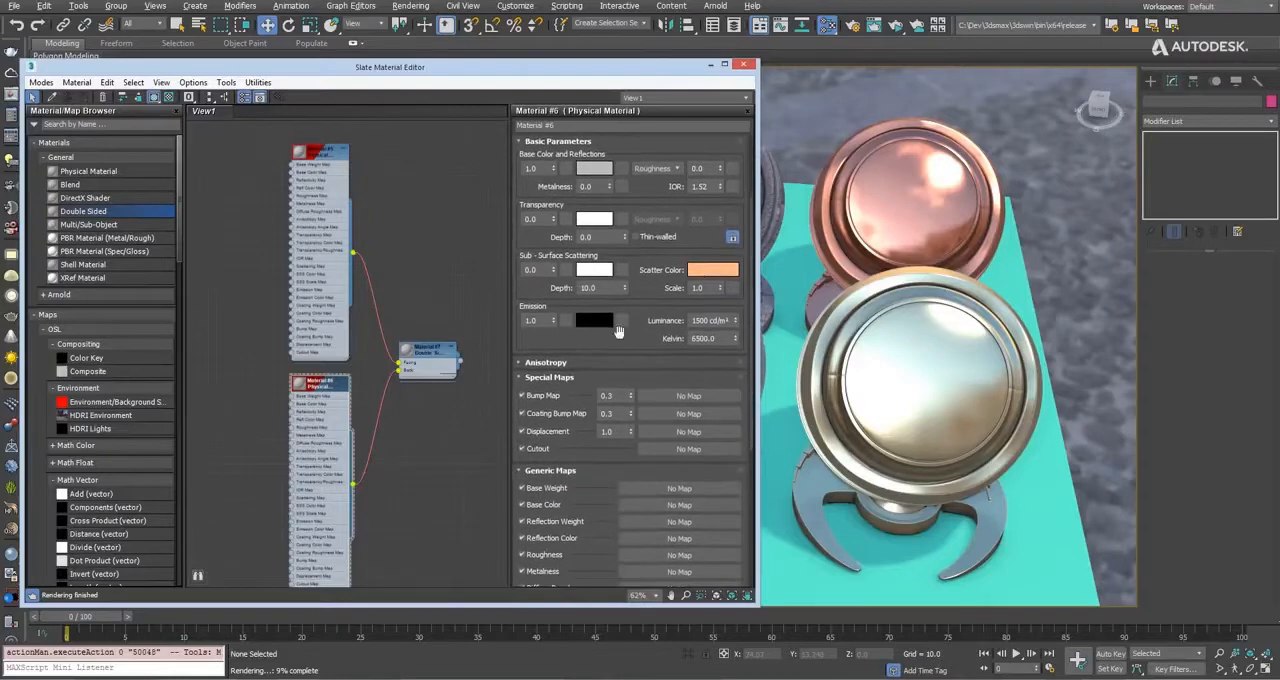
pyautogui.click(577, 363)
pyautogui.moveTo(752, 242); pyautogui.dragTo(751, 354)
pyautogui.scroll(10, 652, 208)
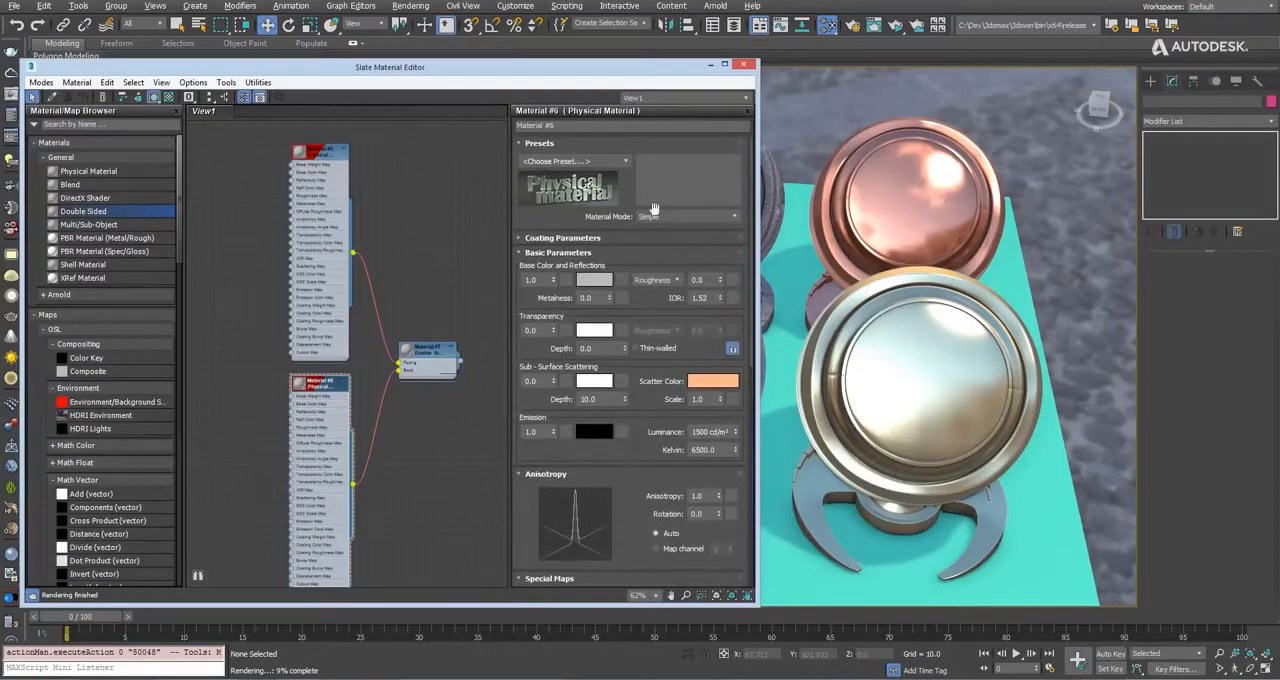
pyautogui.doubleClick(430, 352)
pyautogui.doubleClick(342, 355)
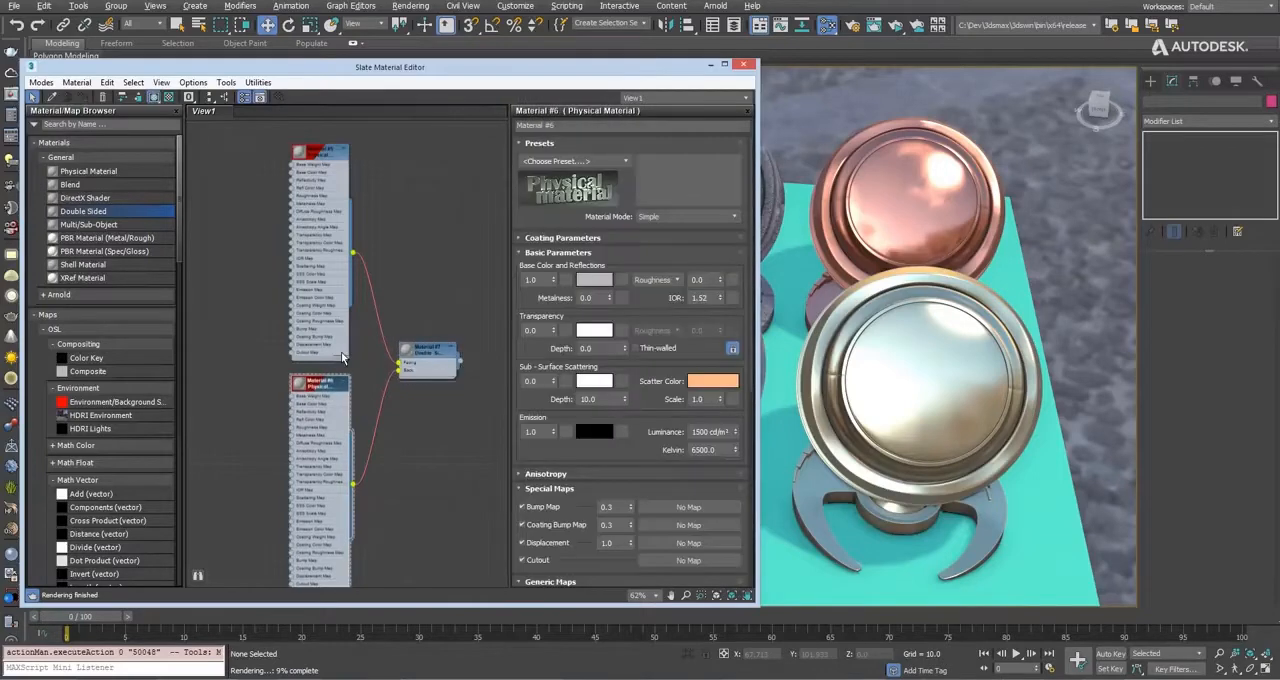
pyautogui.click(742, 64)
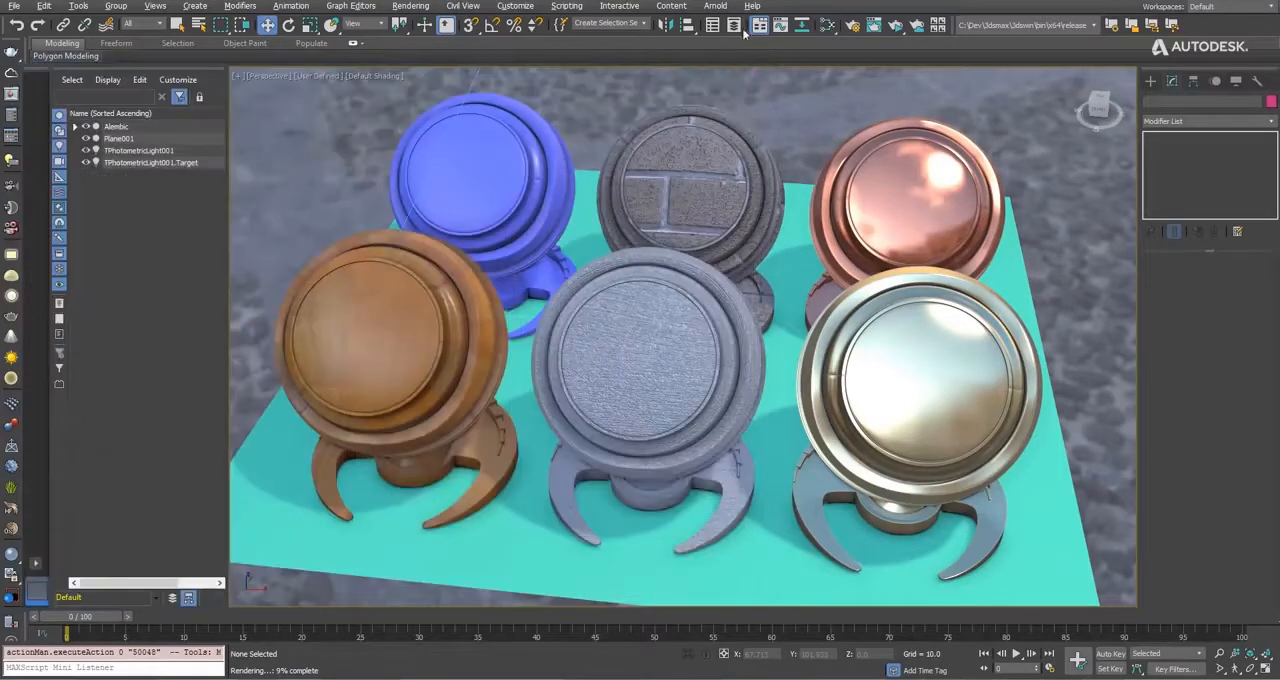
# Review the Arnold Renderer settings in Render Setup and run an ActiveShade render of the Perspective view while orbiting the scene.
pyautogui.click(849, 25)
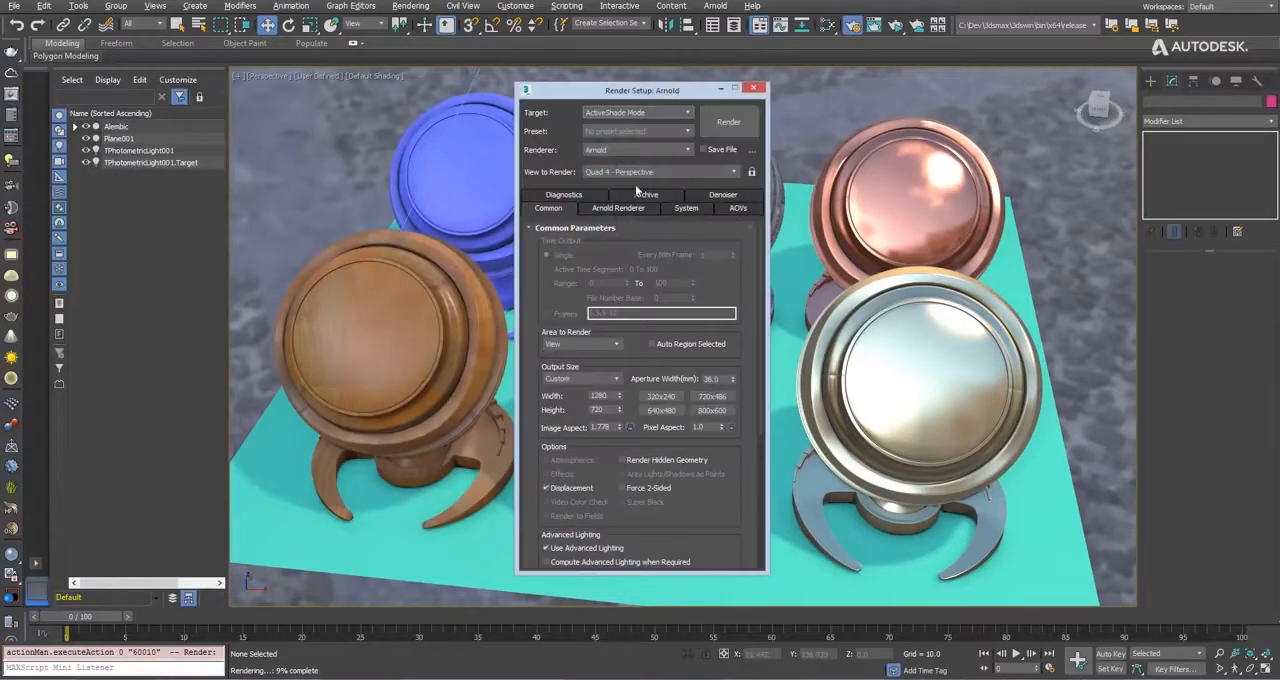
pyautogui.click(618, 208)
pyautogui.moveTo(763, 257)
pyautogui.mouseDown()
pyautogui.moveTo(757, 339)
pyautogui.moveTo(759, 245)
pyautogui.mouseUp()
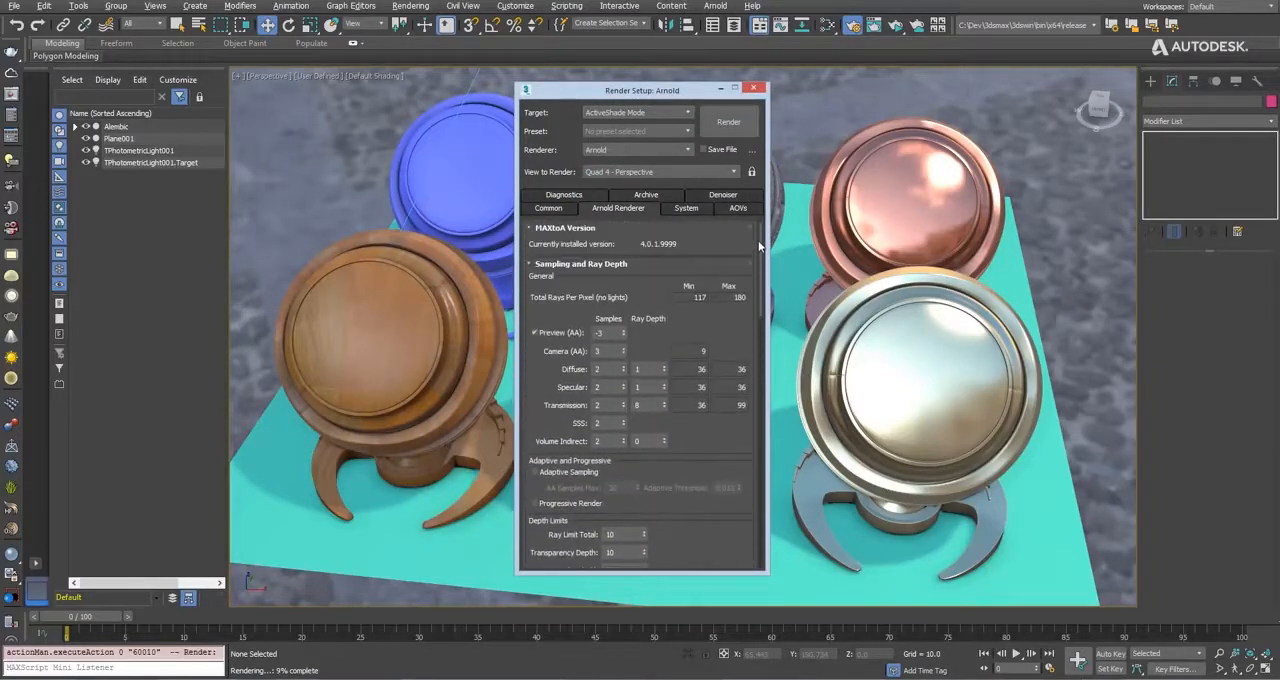
pyautogui.moveTo(660, 90); pyautogui.dragTo(139, 87)
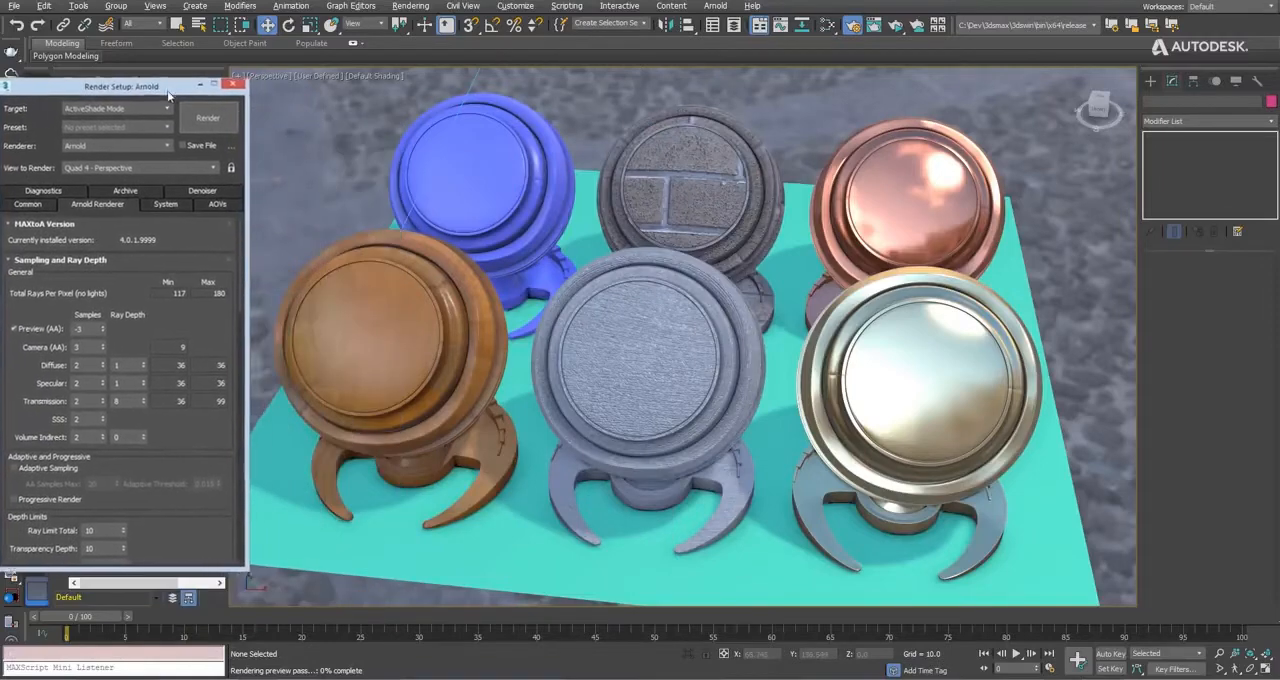
pyautogui.click(200, 120)
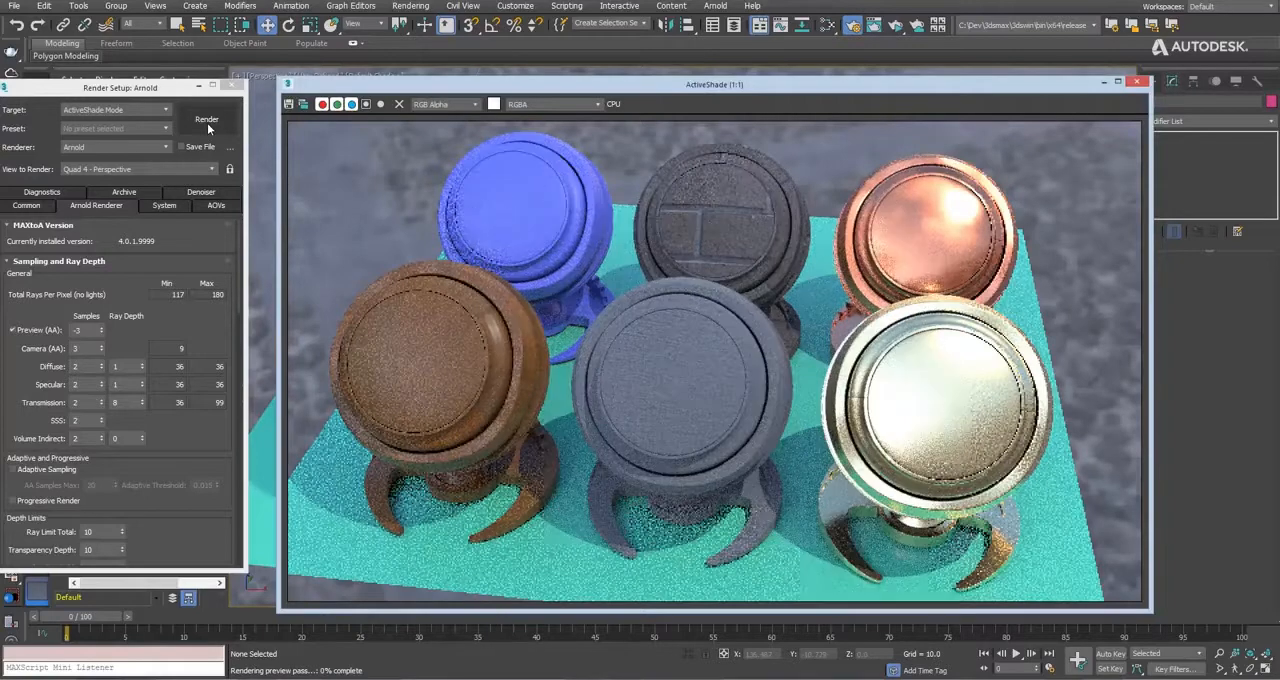
pyautogui.moveTo(1089, 87); pyautogui.dragTo(608, 79)
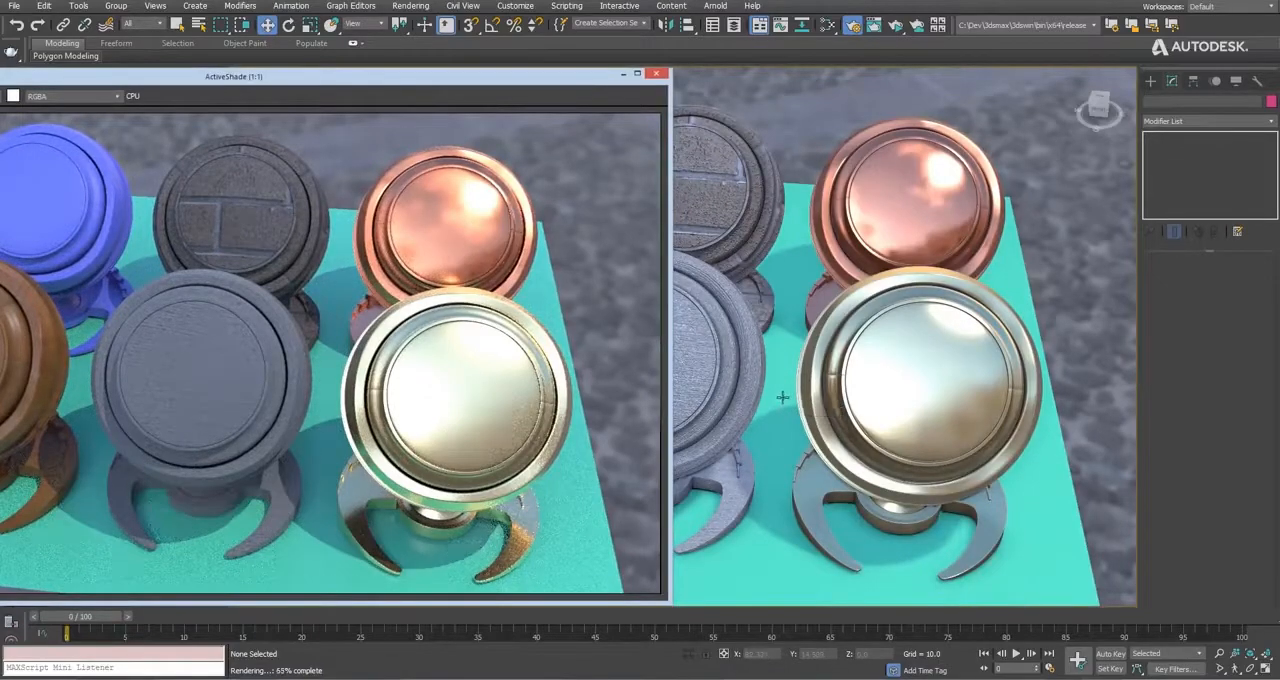
pyautogui.moveTo(797, 408)
pyautogui.keyDown('alt'); pyautogui.mouseDown(button='middle')
pyautogui.moveTo(713, 318)
pyautogui.moveTo(907, 370)
pyautogui.moveTo(978, 362)
pyautogui.moveTo(1010, 335)
pyautogui.moveTo(772, 406)
pyautogui.mouseUp(button='middle'); pyautogui.keyUp('alt')
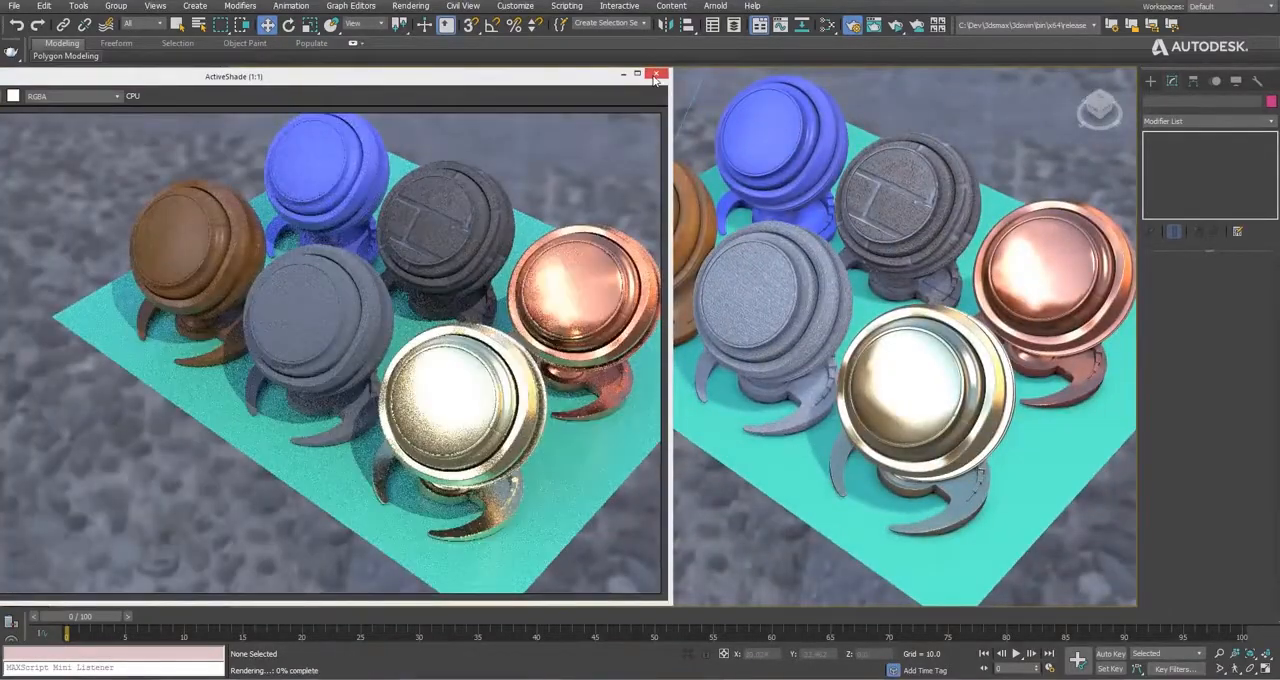
# Close the separate ActiveShade window and turn the Perspective viewport into an ActiveShade view using Arnold.
pyautogui.click(656, 73)
pyautogui.click(318, 75)
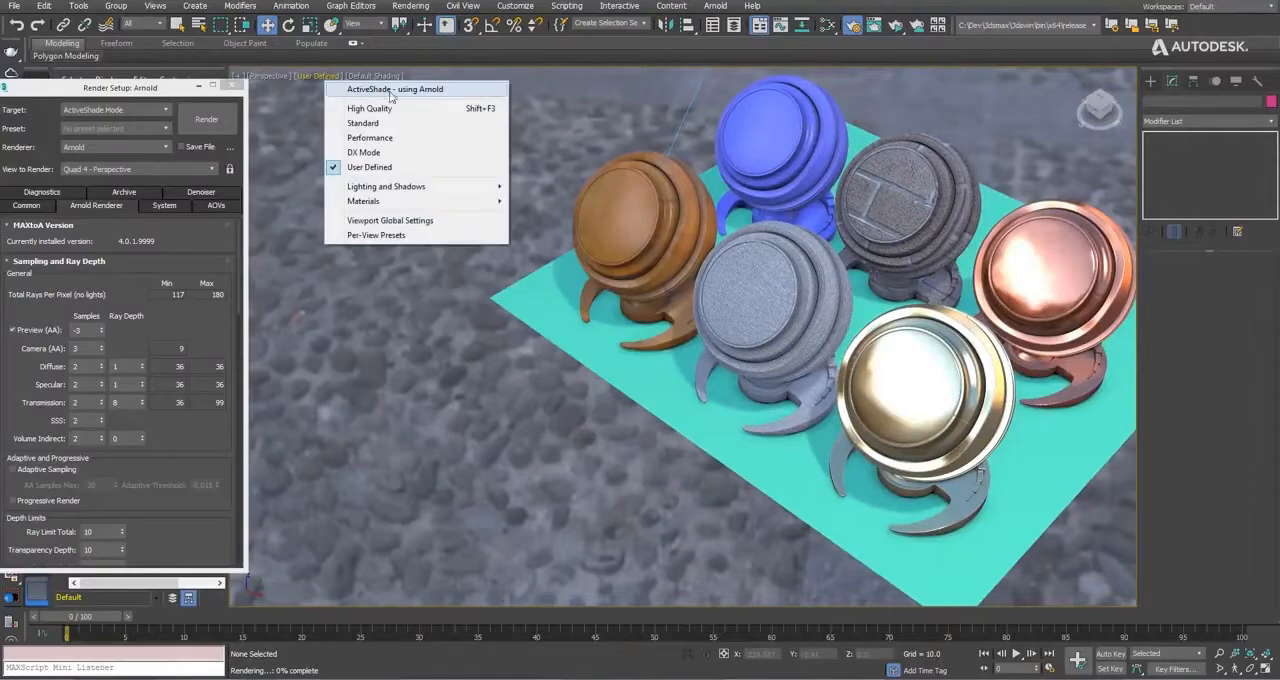
pyautogui.click(431, 93)
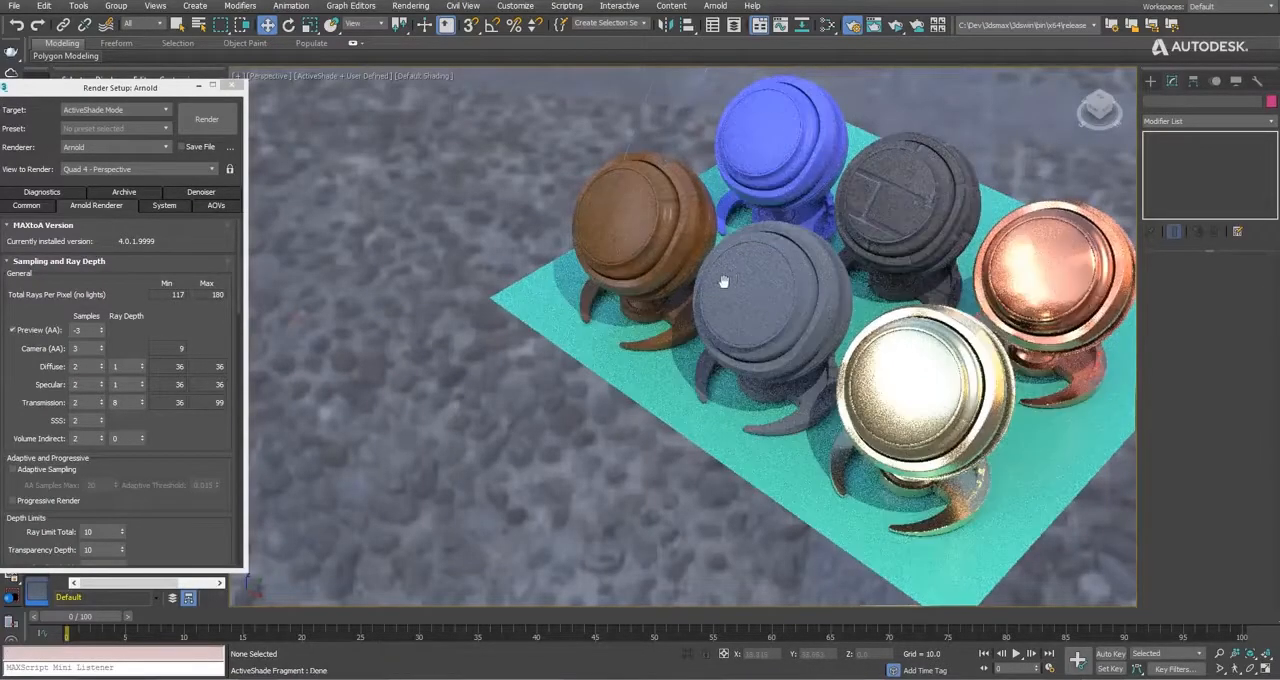
# Move the gold shader ball about 45 units along the X axis, away from the other balls.
pyautogui.moveTo(798, 302); pyautogui.dragTo(800, 362, button='middle')
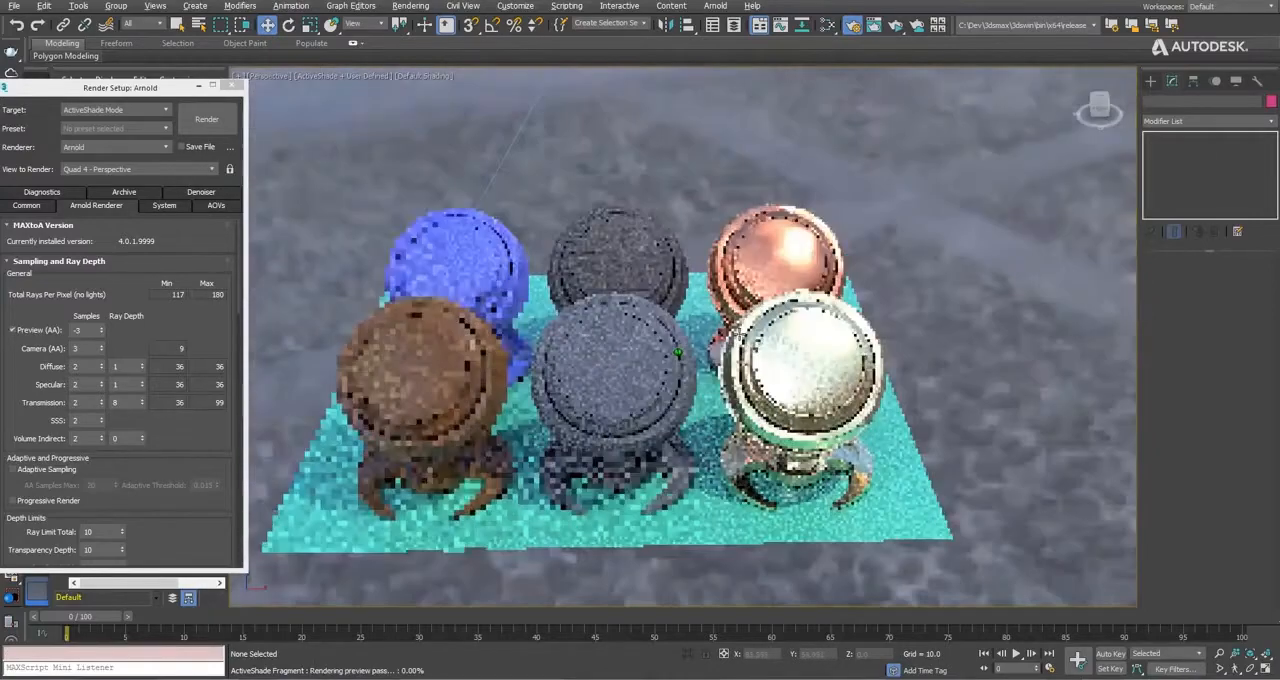
pyautogui.click(800, 365)
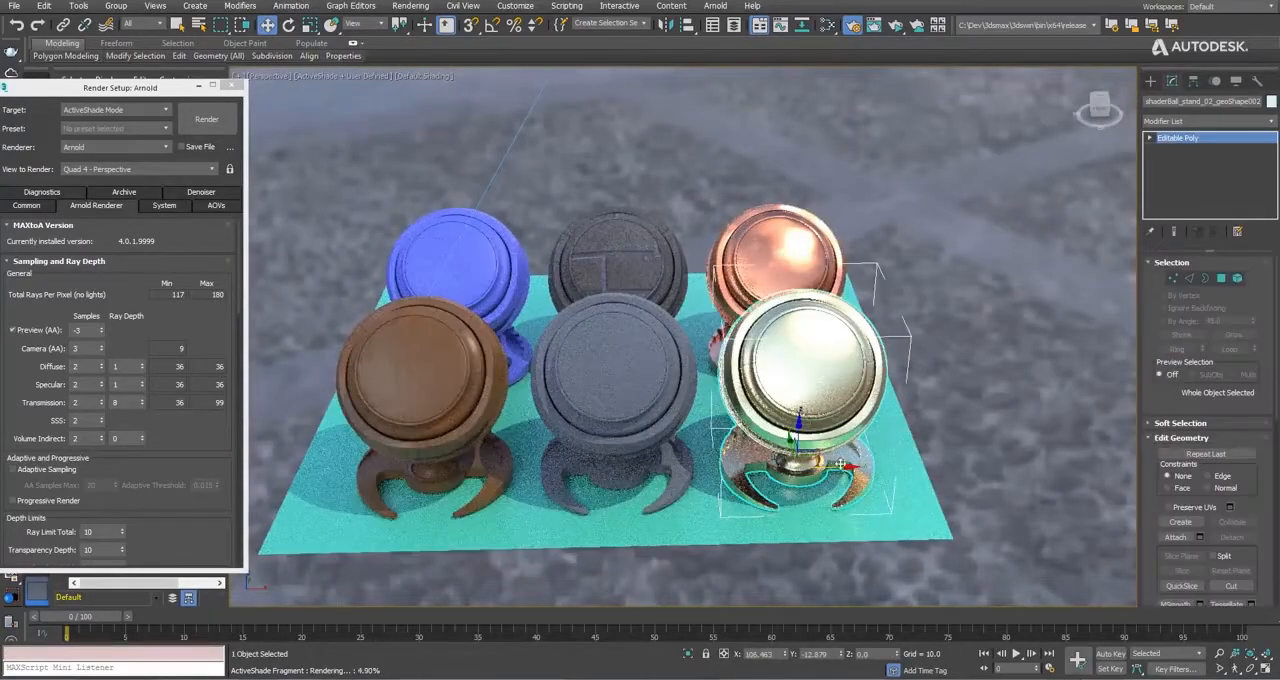
pyautogui.moveTo(843, 465); pyautogui.dragTo(998, 465)
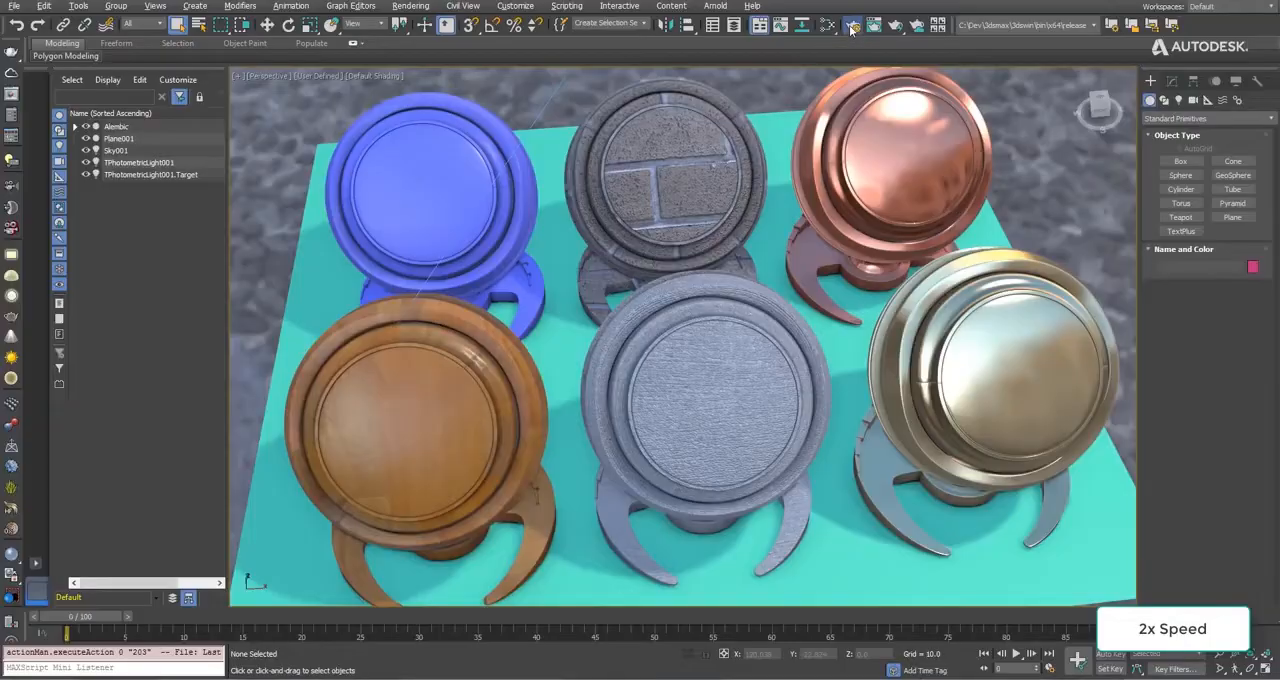
# Render the Perspective view in Production Rendering Mode with Arnold.
pyautogui.click(851, 26)
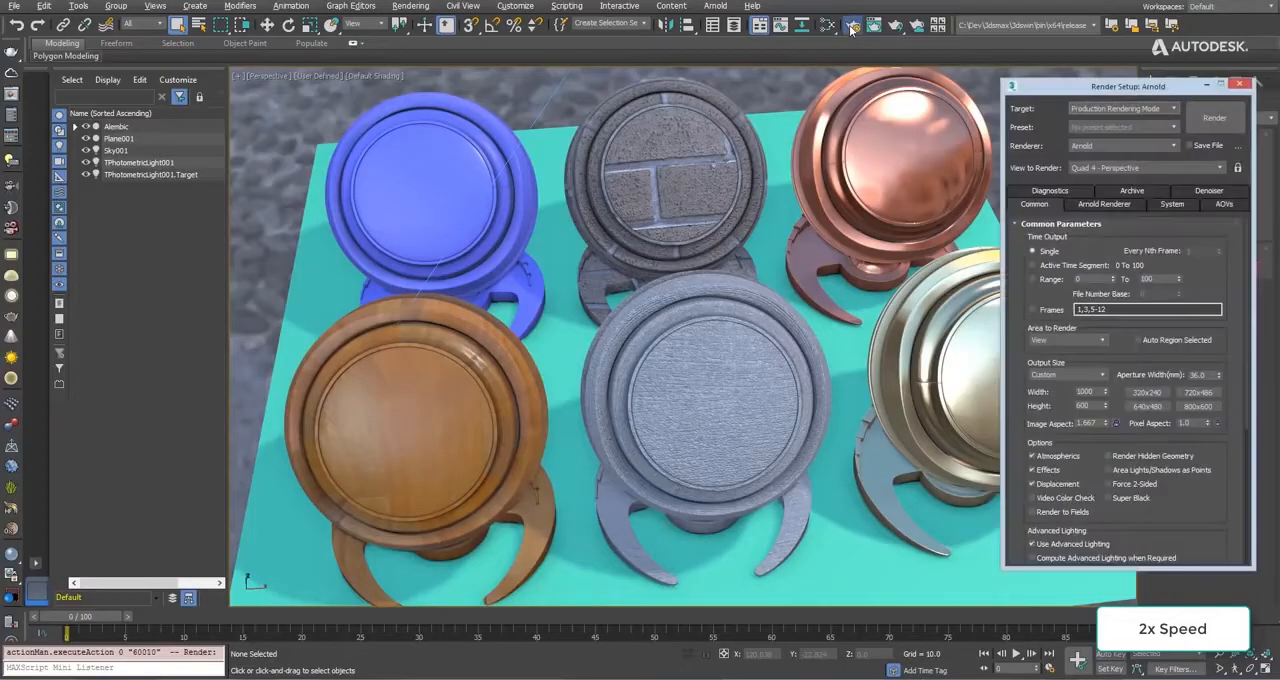
pyautogui.click(1214, 118)
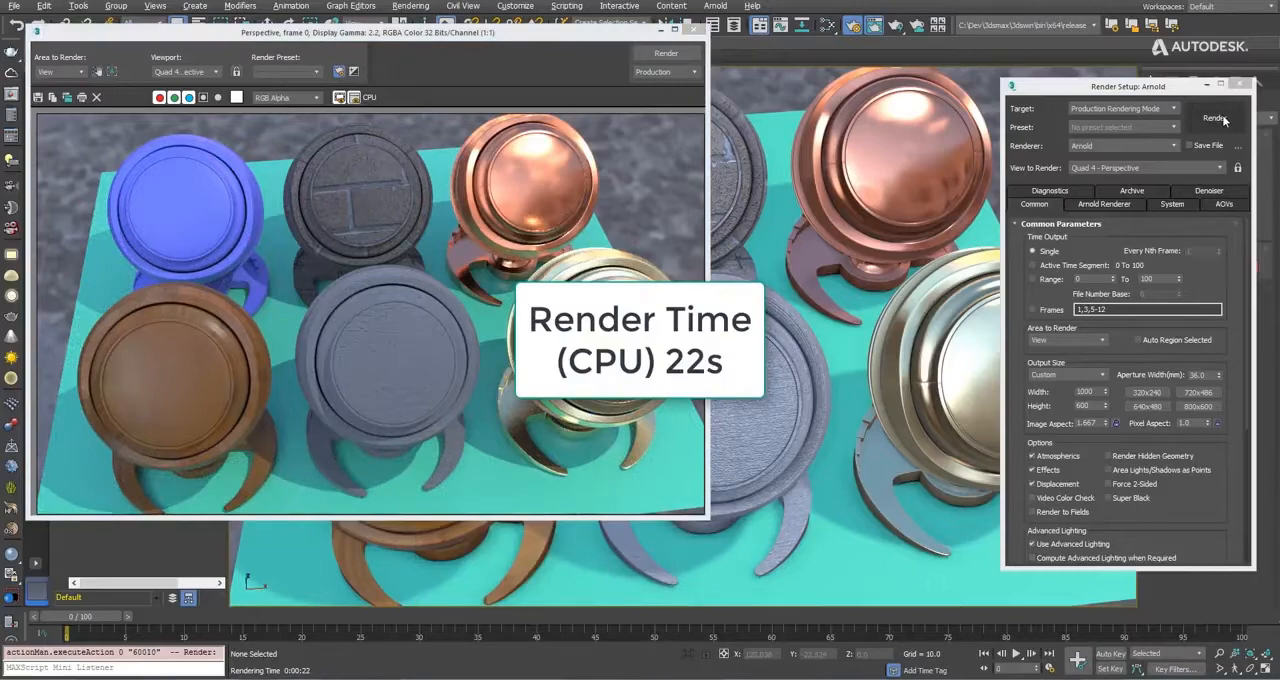
# Switch the production renderer to Scanline Renderer, render the Perspective view again and minimize the raytrace messages.
pyautogui.click(1115, 146)
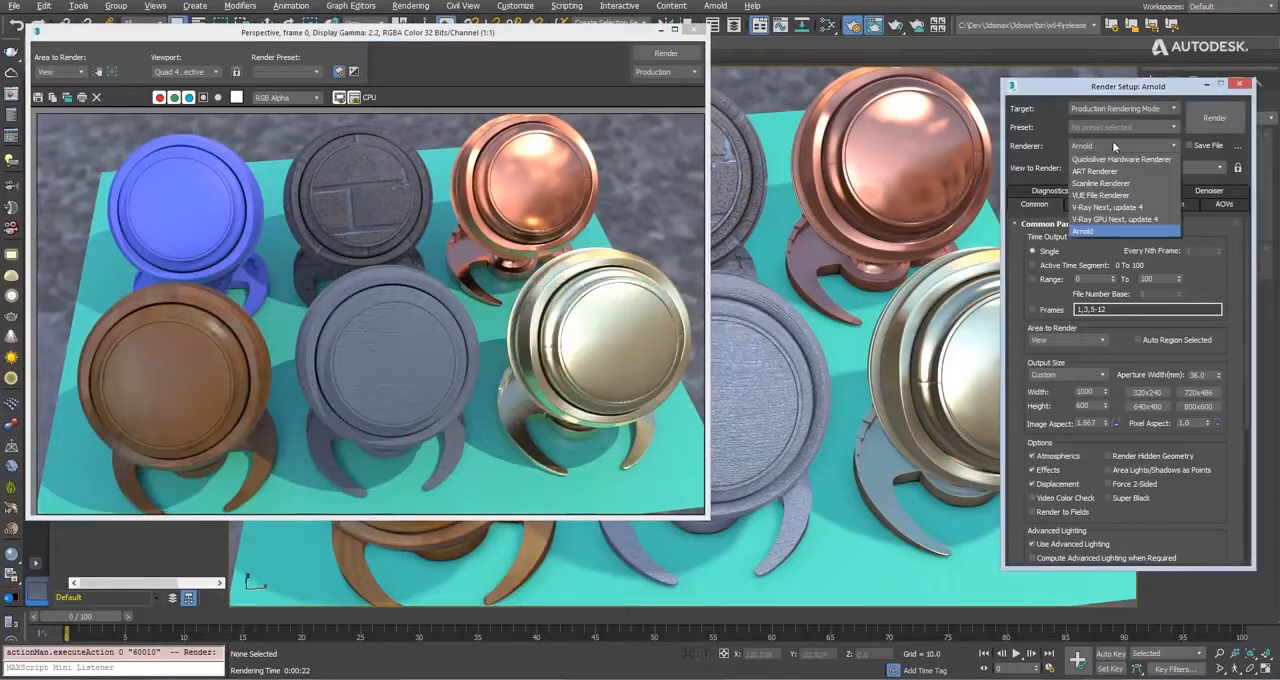
pyautogui.click(1088, 188)
pyautogui.click(1214, 117)
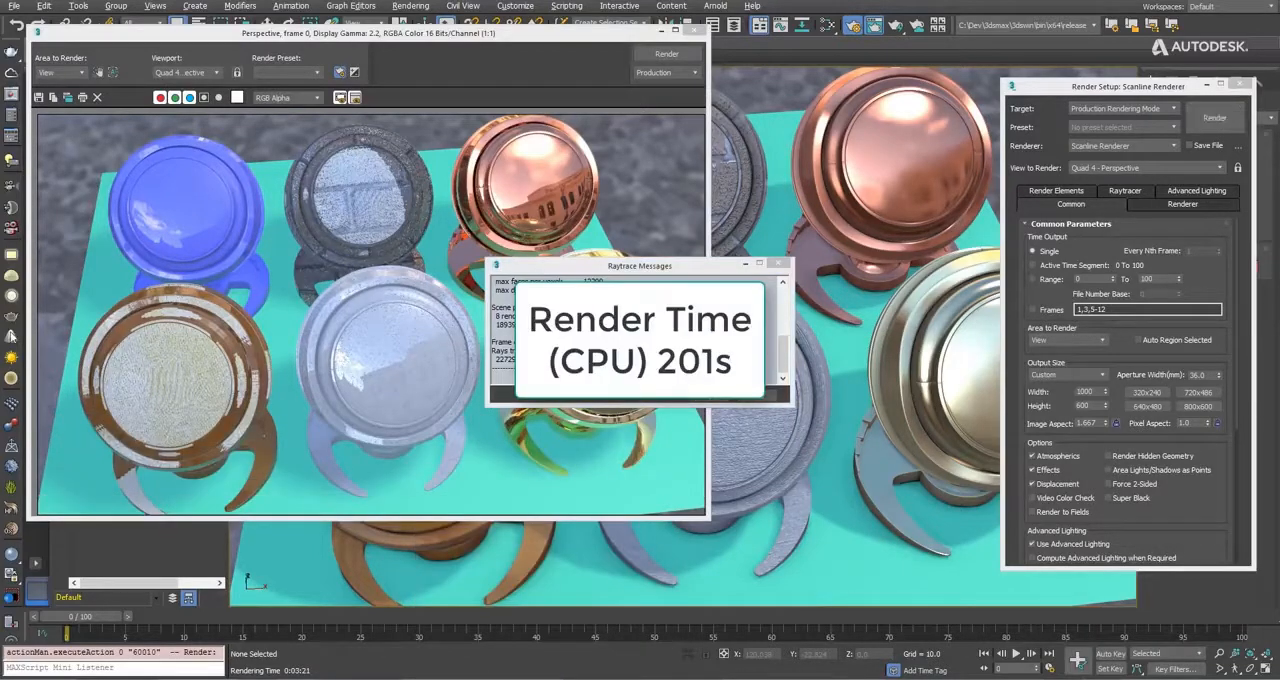
pyautogui.click(745, 264)
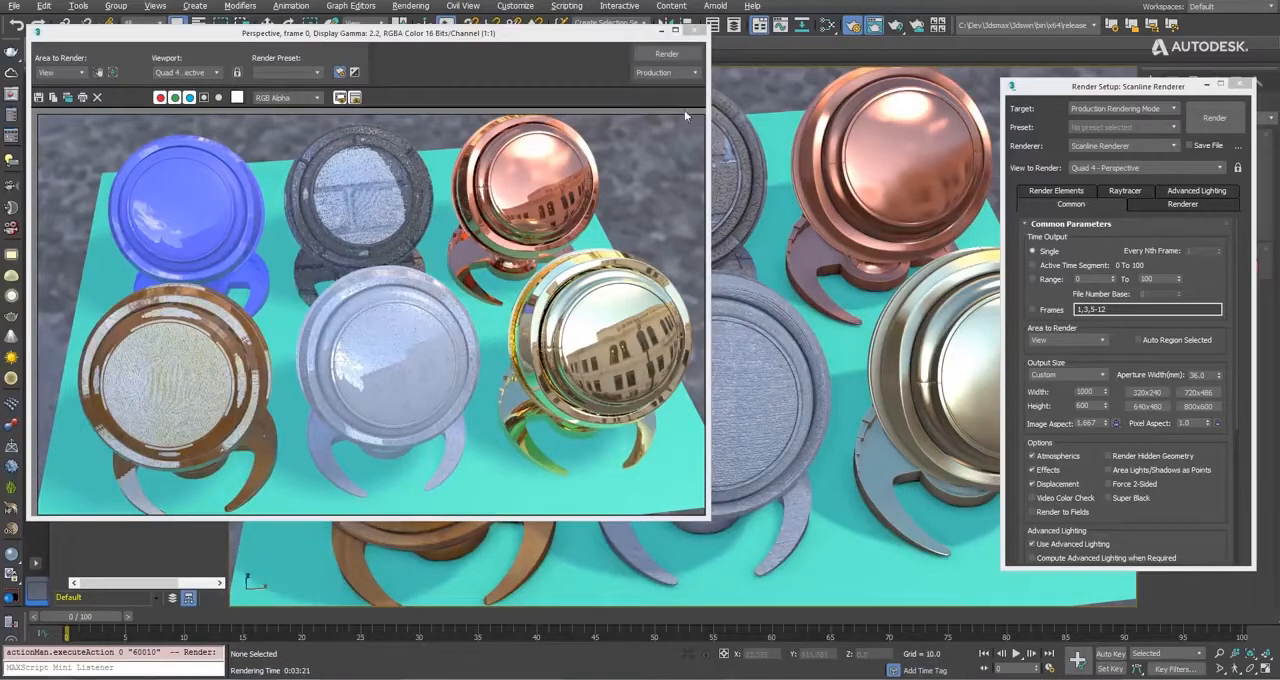
pyautogui.moveTo(672, 35); pyautogui.dragTo(679, 92)
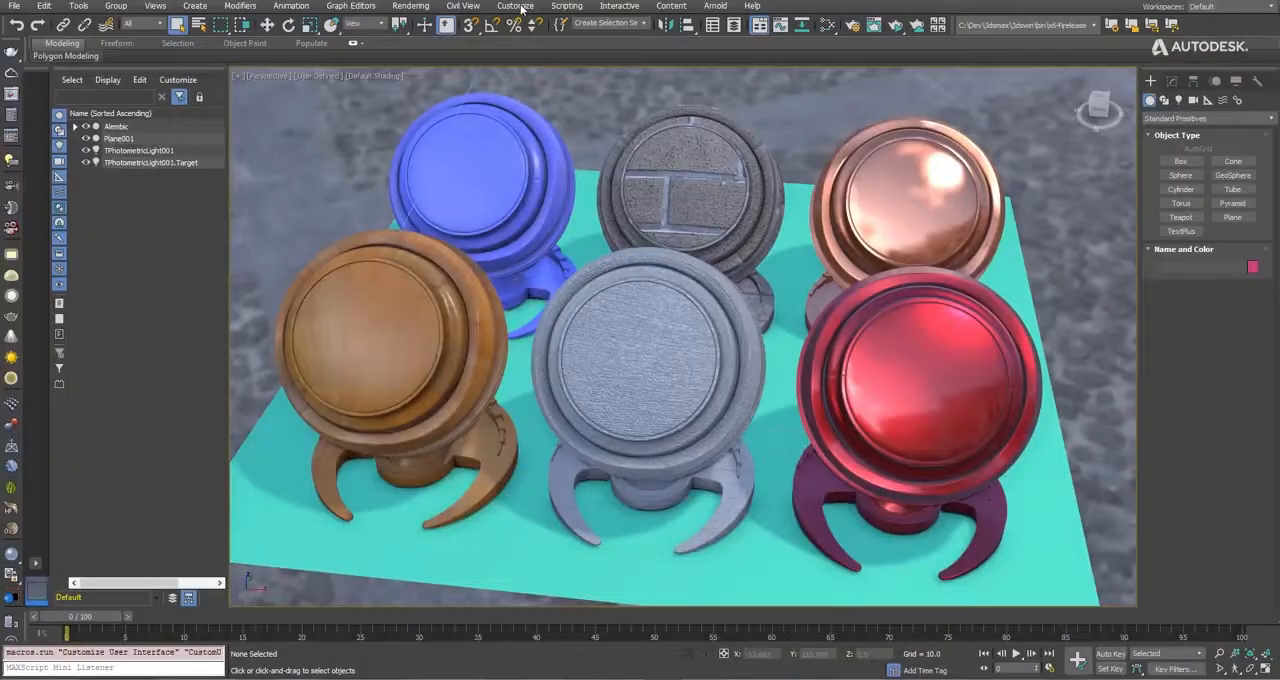
# Open the Custom Defaults Switcher and select the Max Legacy initial settings for tool options.
pyautogui.click(520, 8)
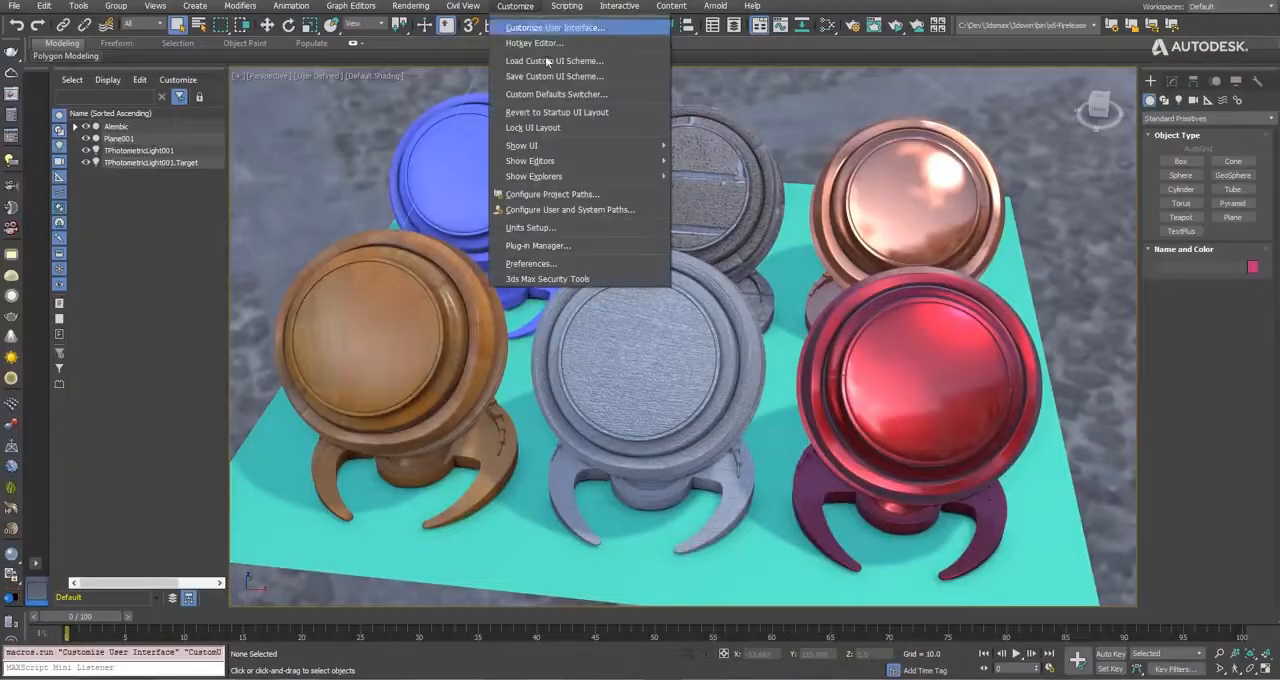
pyautogui.click(551, 92)
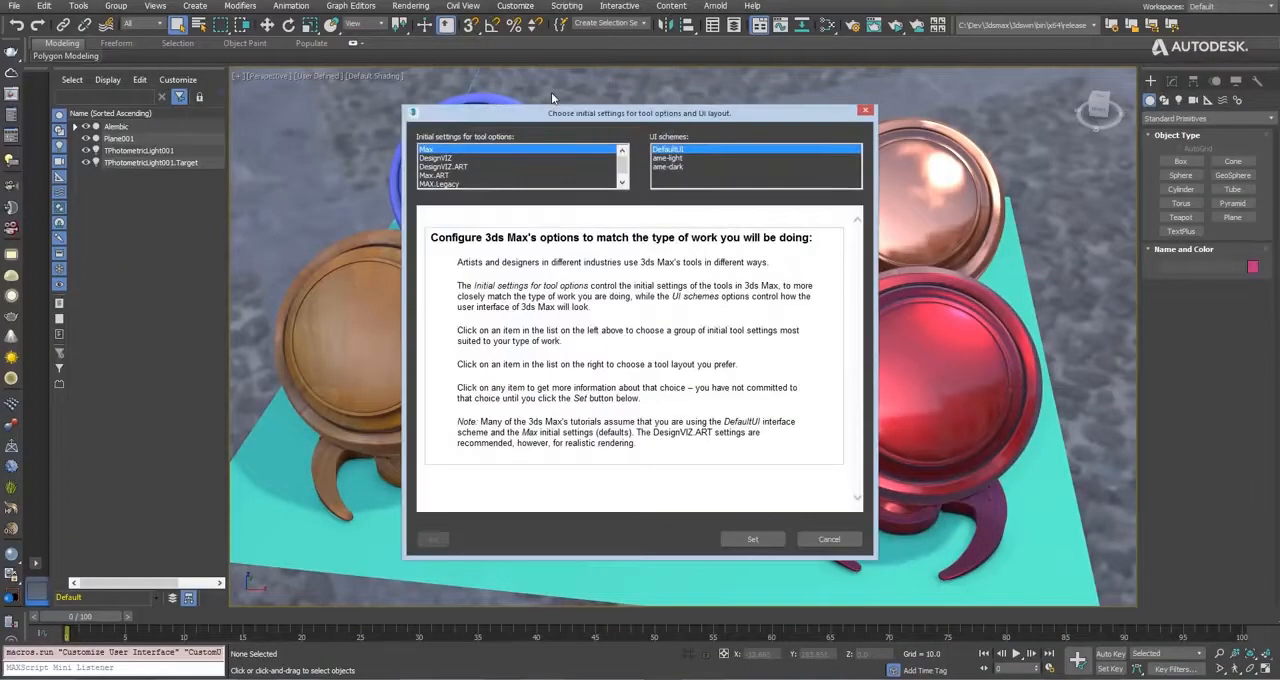
pyautogui.click(437, 184)
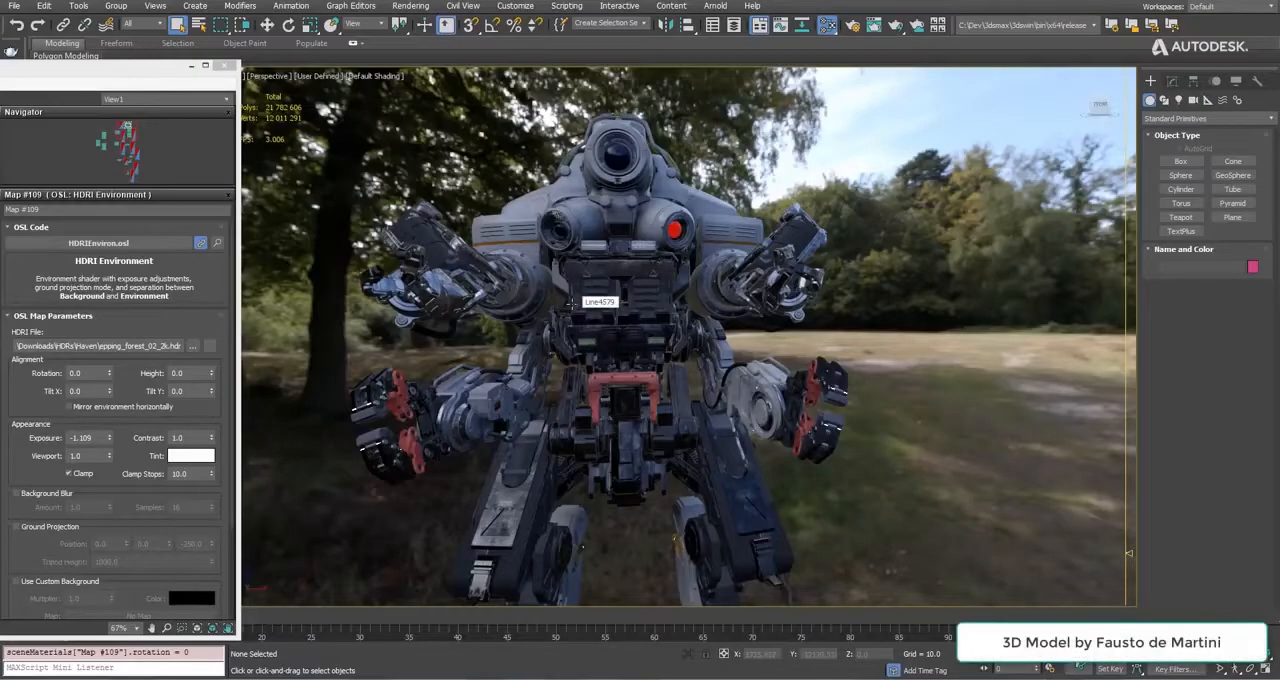
pyautogui.moveTo(588, 281); pyautogui.dragTo(686, 357, button='middle')
pyautogui.scroll(2, 600, 285)
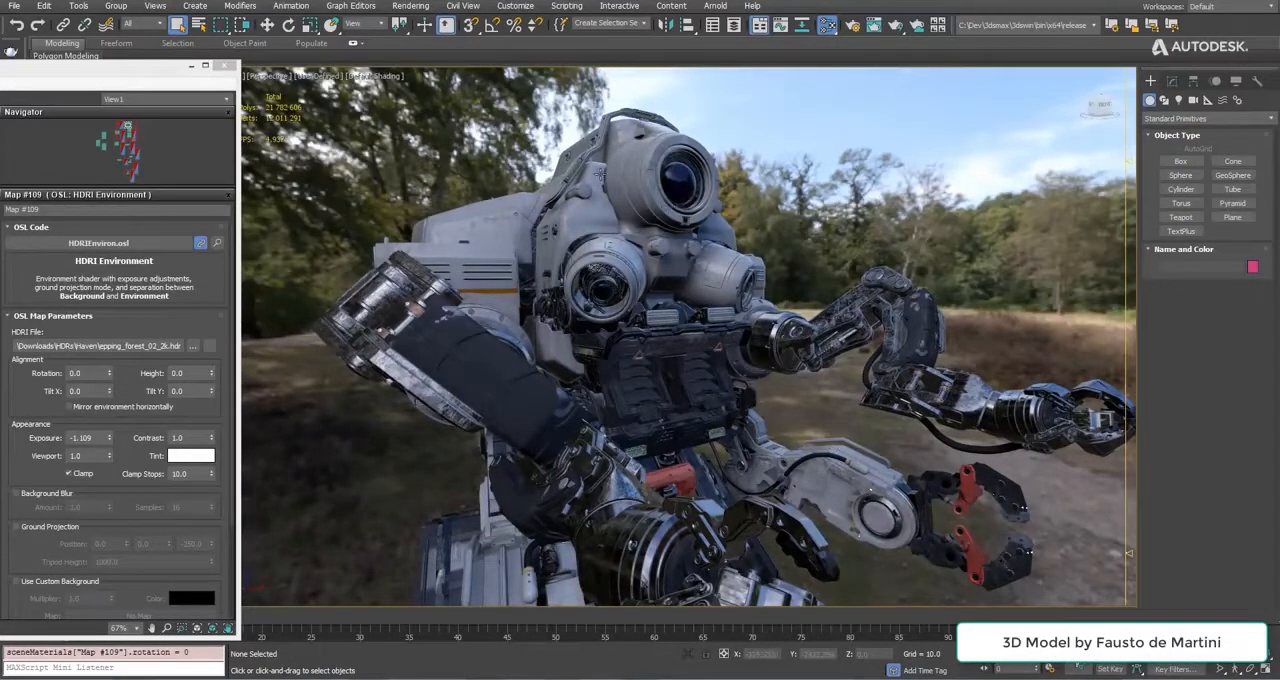
# Open the Perspective view's per-view preset settings and turn off Progressive Skylight.
pyautogui.keyDown('alt'); pyautogui.moveTo(654, 240); pyautogui.dragTo(570, 225, button='middle'); pyautogui.keyUp('alt')
pyautogui.moveTo(655, 217); pyautogui.dragTo(607, 247, button='middle')
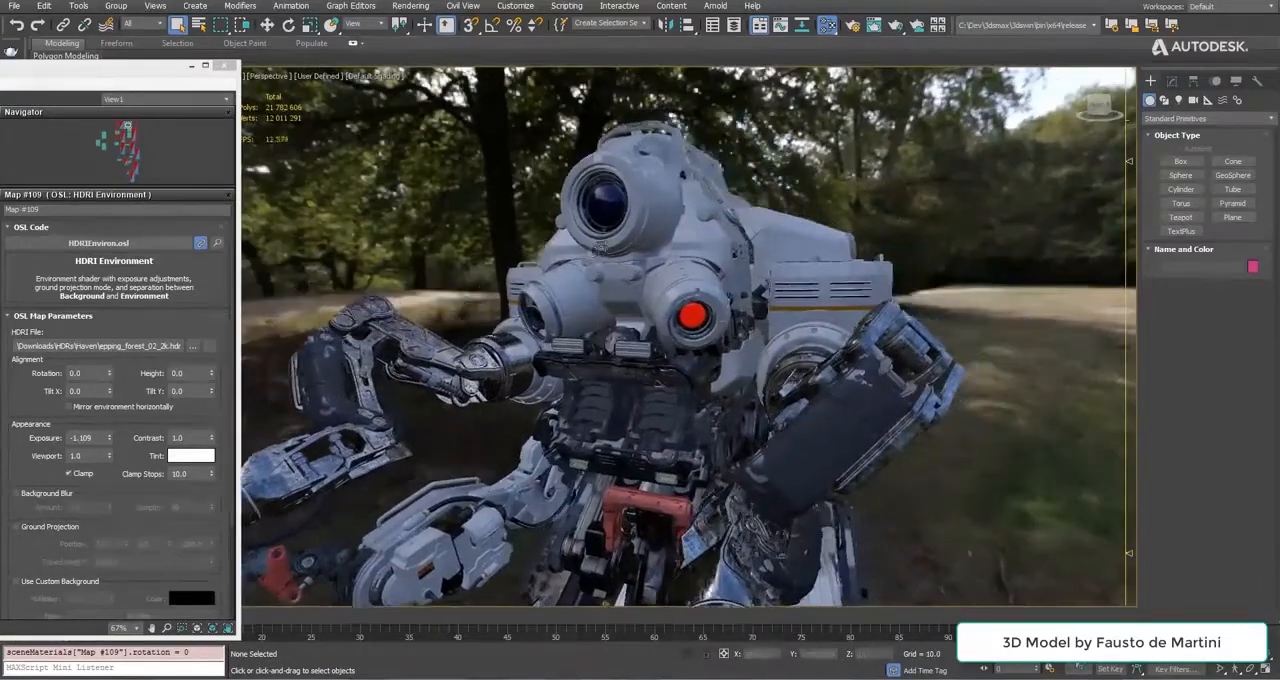
pyautogui.scroll(3, 607, 247)
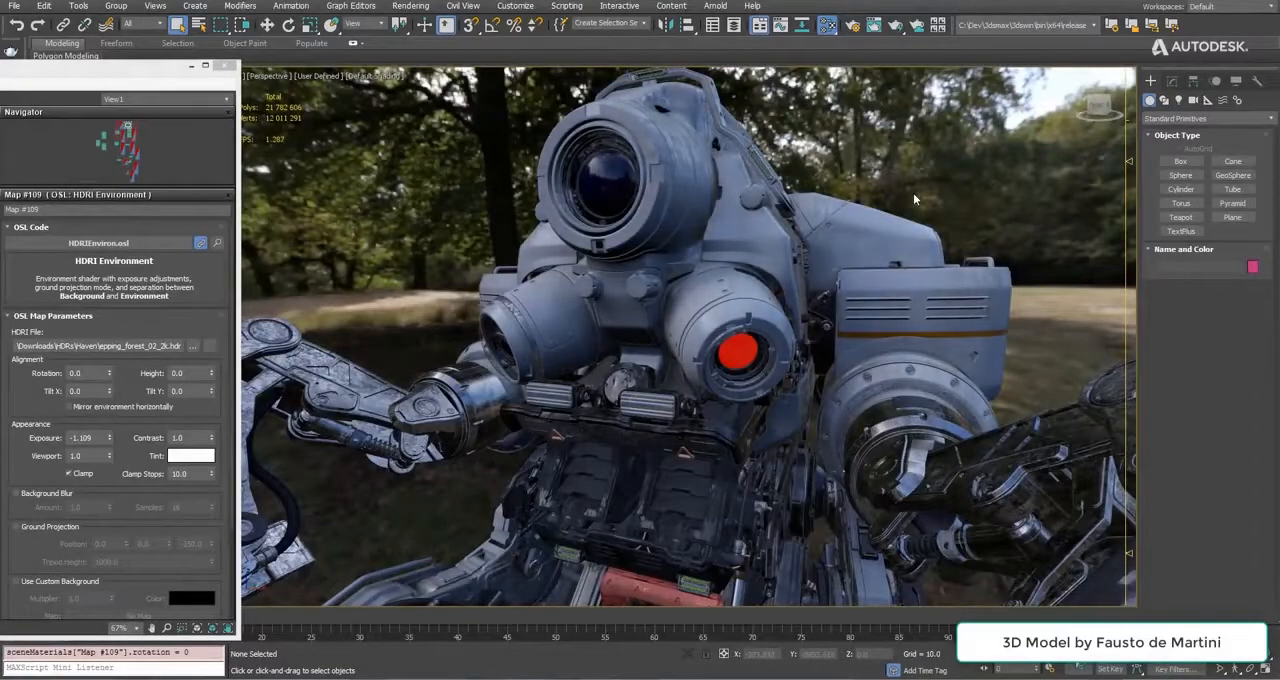
pyautogui.click(325, 76)
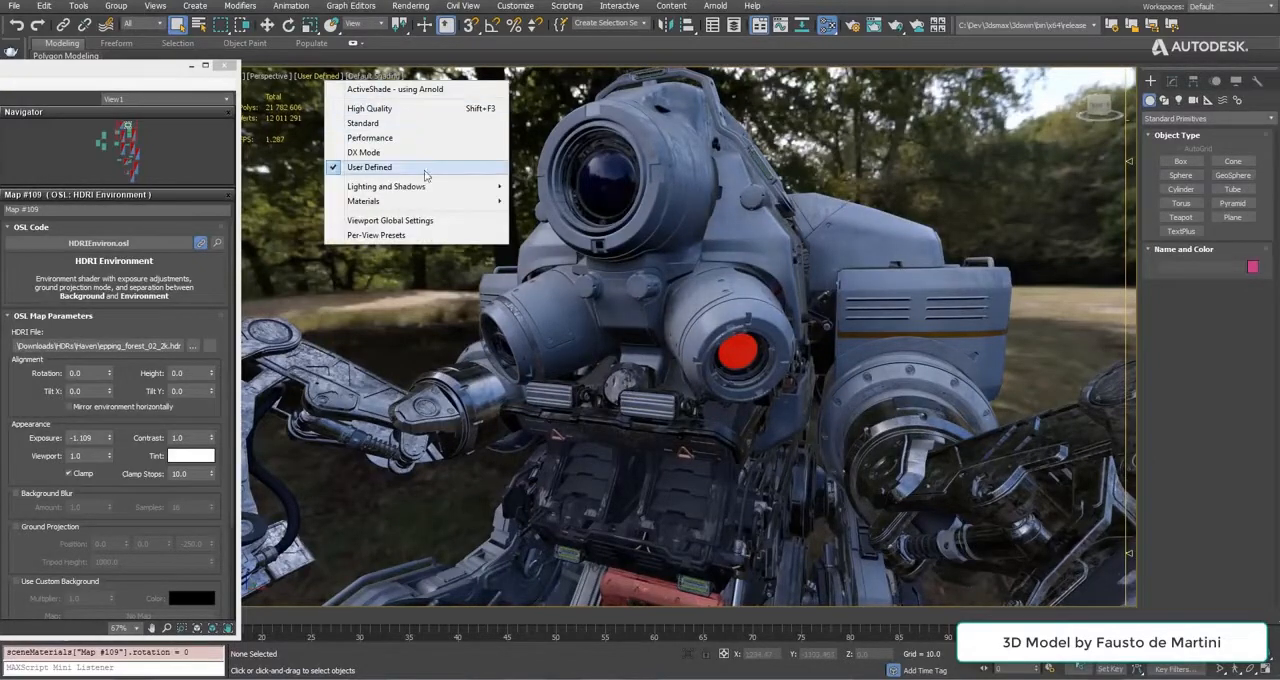
pyautogui.click(390, 238)
pyautogui.moveTo(562, 97); pyautogui.dragTo(1086, 105)
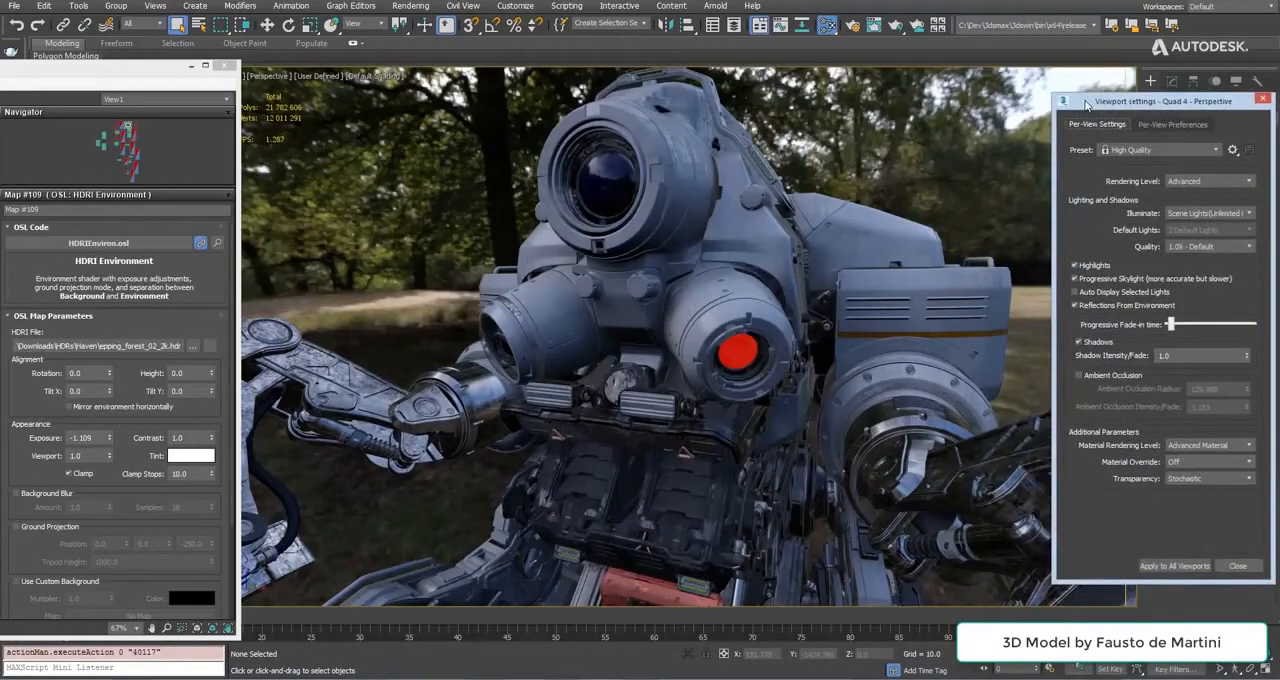
pyautogui.click(1115, 285)
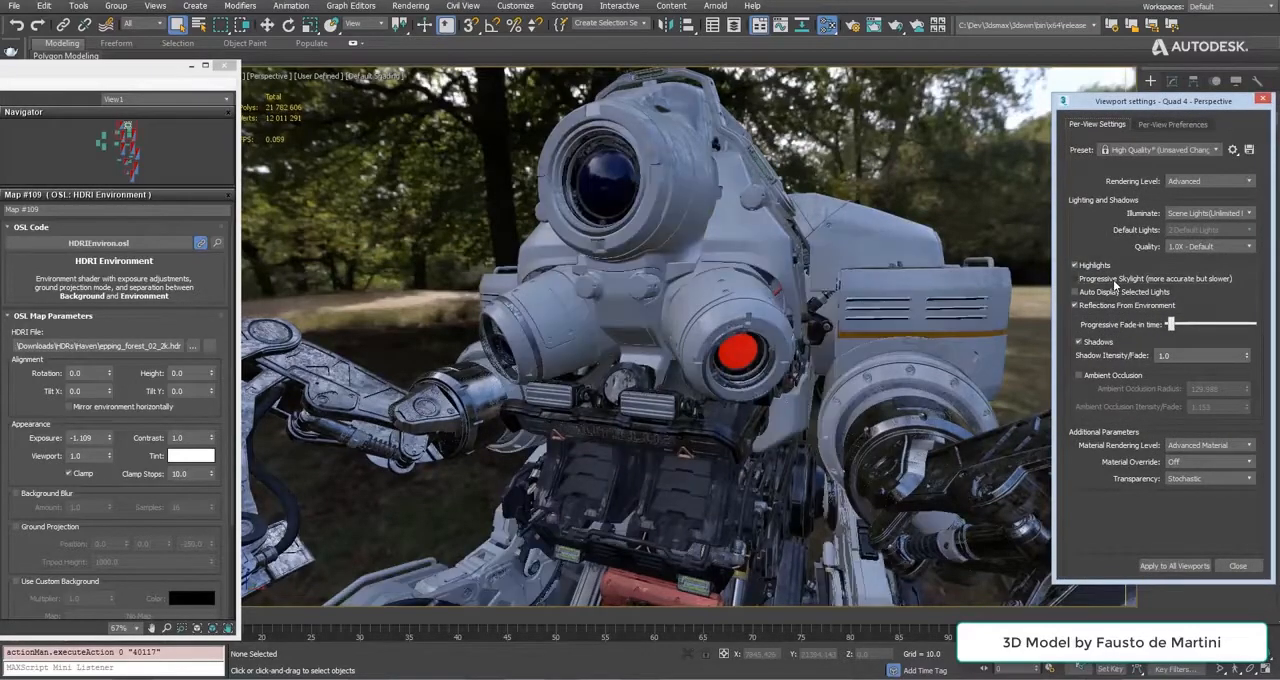
# Load palermo_square_2k.hdr as the HDRI Environment map's file and set its rotation to -23.
pyautogui.keyDown('alt'); pyautogui.moveTo(610, 318); pyautogui.dragTo(575, 325, button='middle'); pyautogui.keyUp('alt')
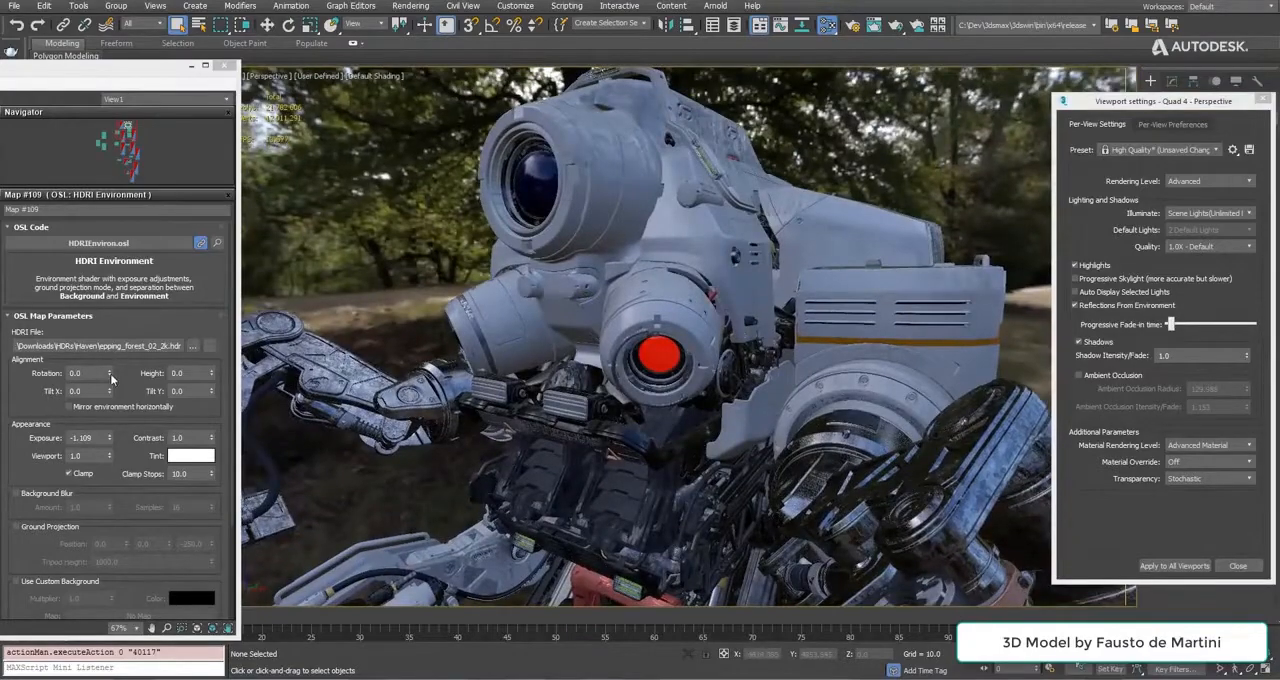
pyautogui.moveTo(110, 373); pyautogui.dragTo(125, 410)
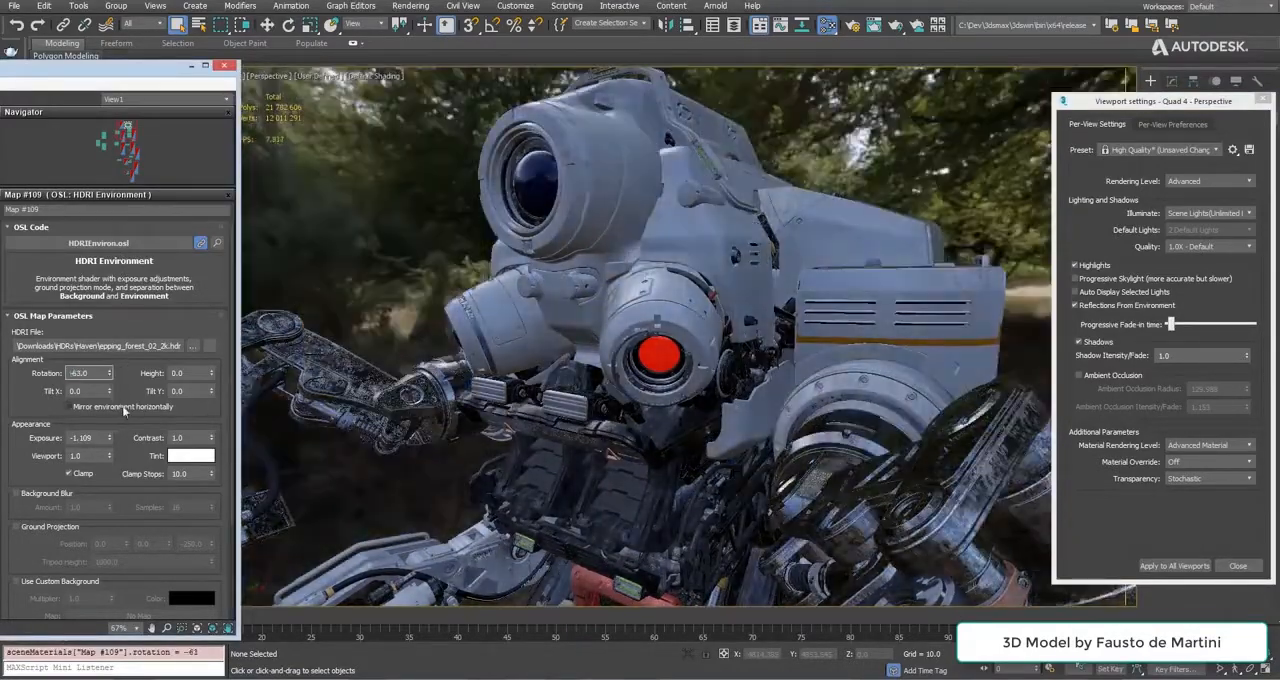
pyautogui.click(192, 345)
pyautogui.doubleClick(511, 112)
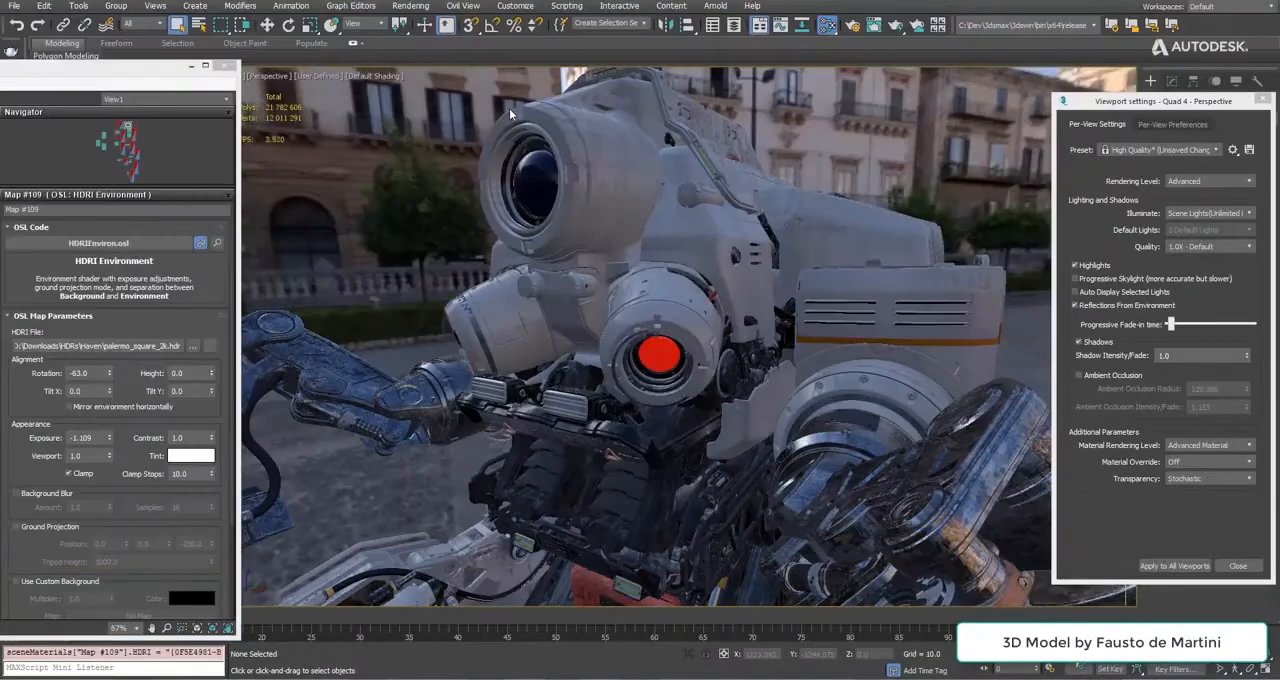
pyautogui.moveTo(113, 375); pyautogui.dragTo(140, 351)
pyautogui.keyDown('alt'); pyautogui.moveTo(478, 283); pyautogui.dragTo(714, 290, button='middle'); pyautogui.keyUp('alt')
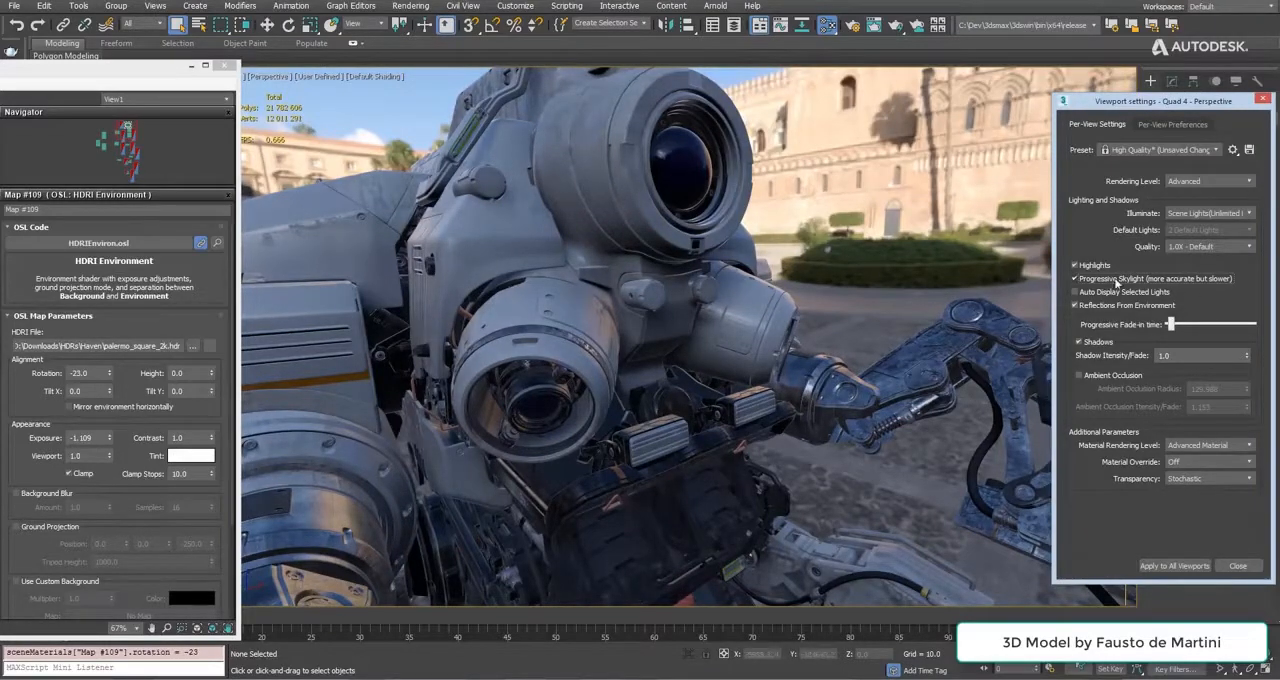
# Turn off Progressive Skylight and enable Ambient Occlusion with an intensity/fade of 1.68 in the viewport settings.
pyautogui.click(1171, 279)
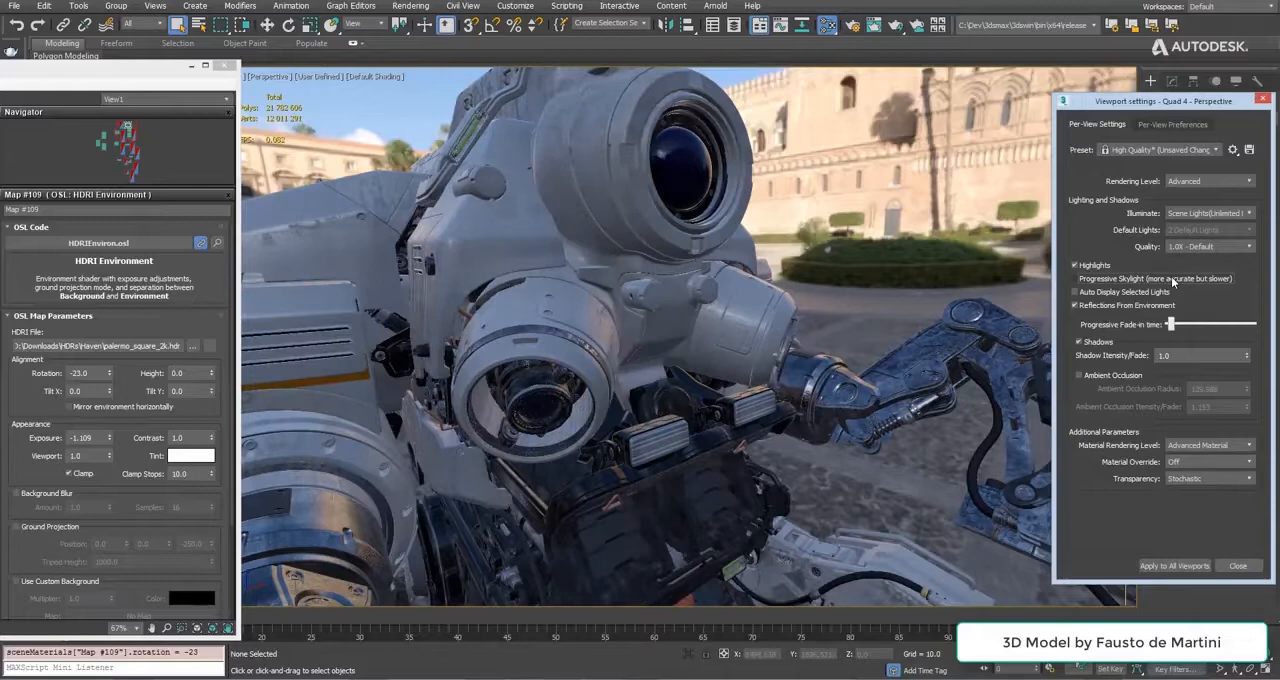
pyautogui.click(1102, 378)
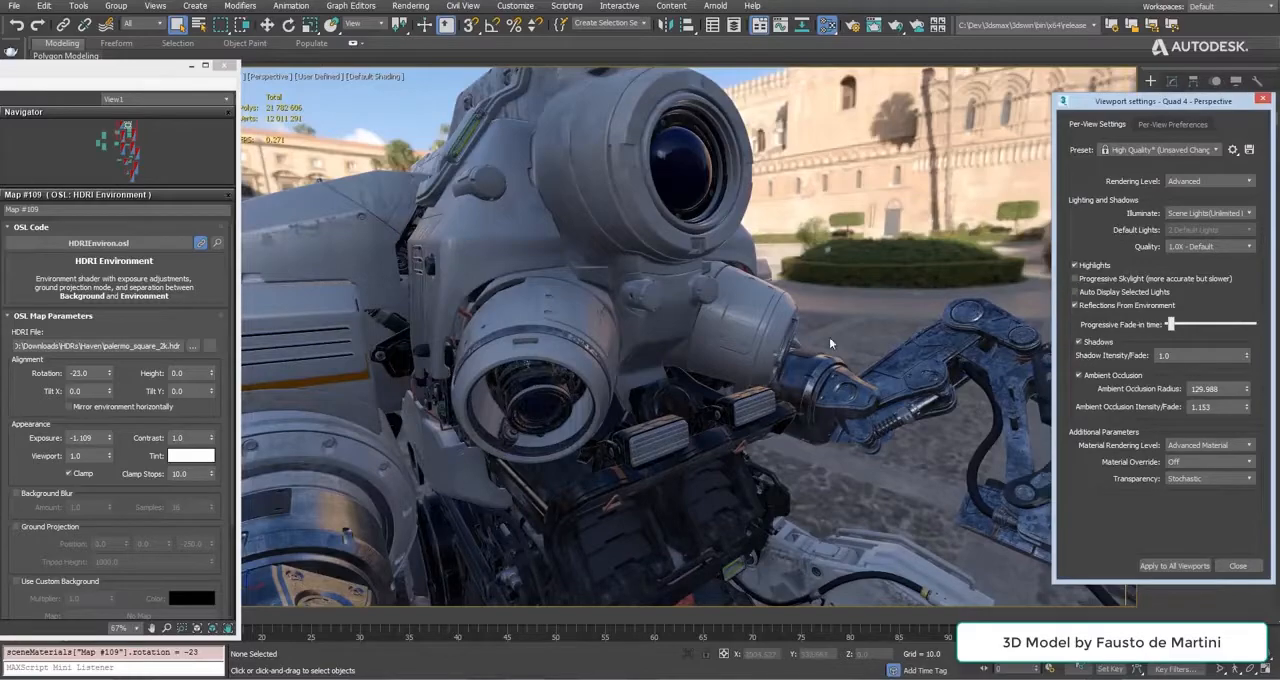
pyautogui.keyDown('alt'); pyautogui.moveTo(600, 222); pyautogui.dragTo(705, 321, button='middle'); pyautogui.keyUp('alt')
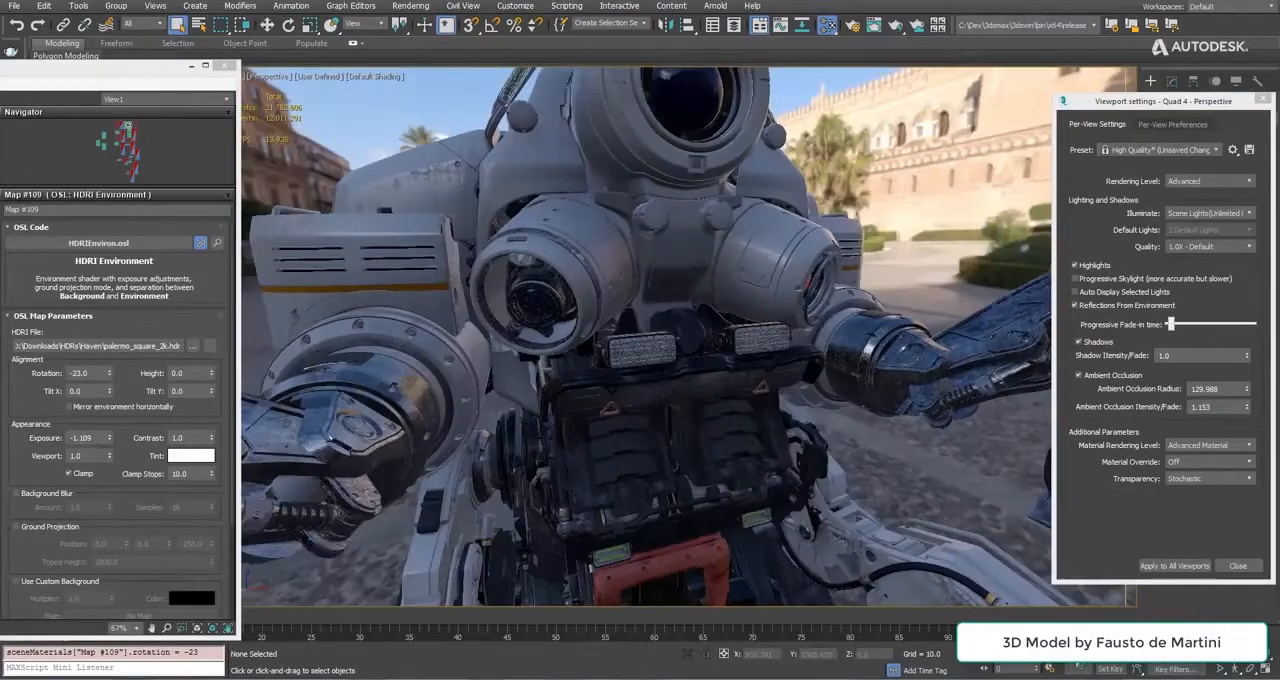
pyautogui.moveTo(1249, 410); pyautogui.dragTo(1248, 380)
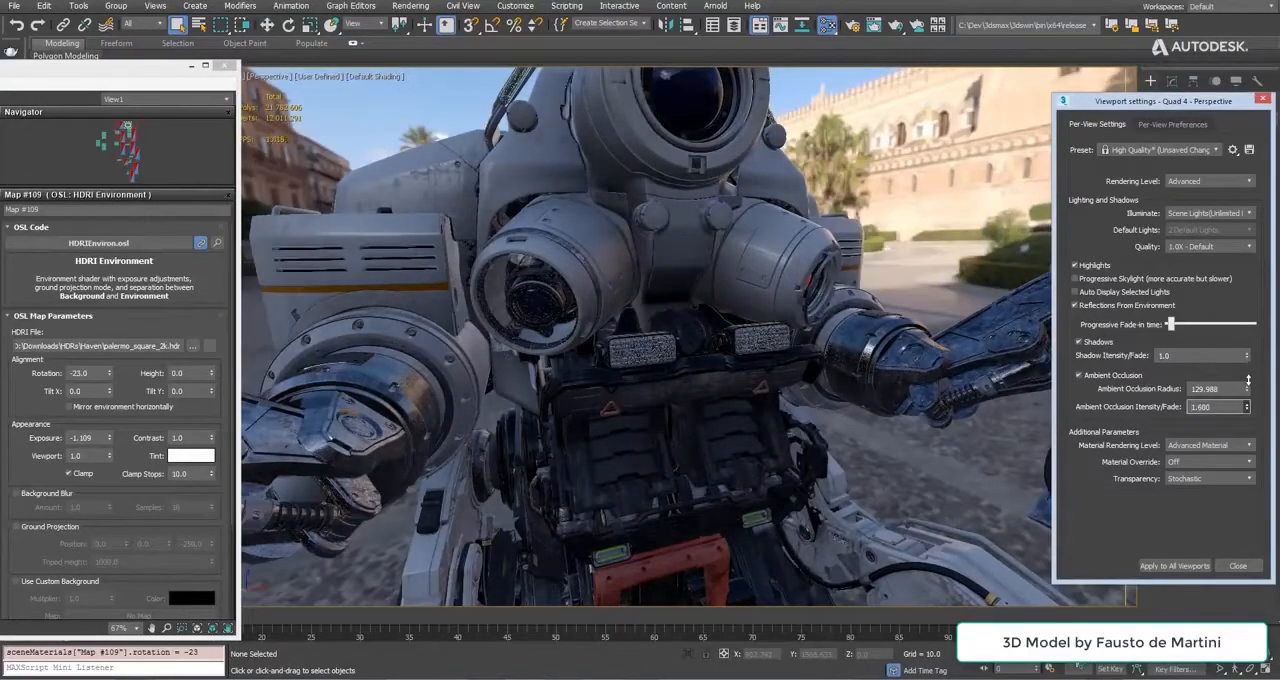
# Examine the ambient occlusion on the robot's head, arms and body from several angles and distances.
pyautogui.keyDown('alt'); pyautogui.moveTo(754, 225); pyautogui.dragTo(825, 240, button='middle'); pyautogui.keyUp('alt')
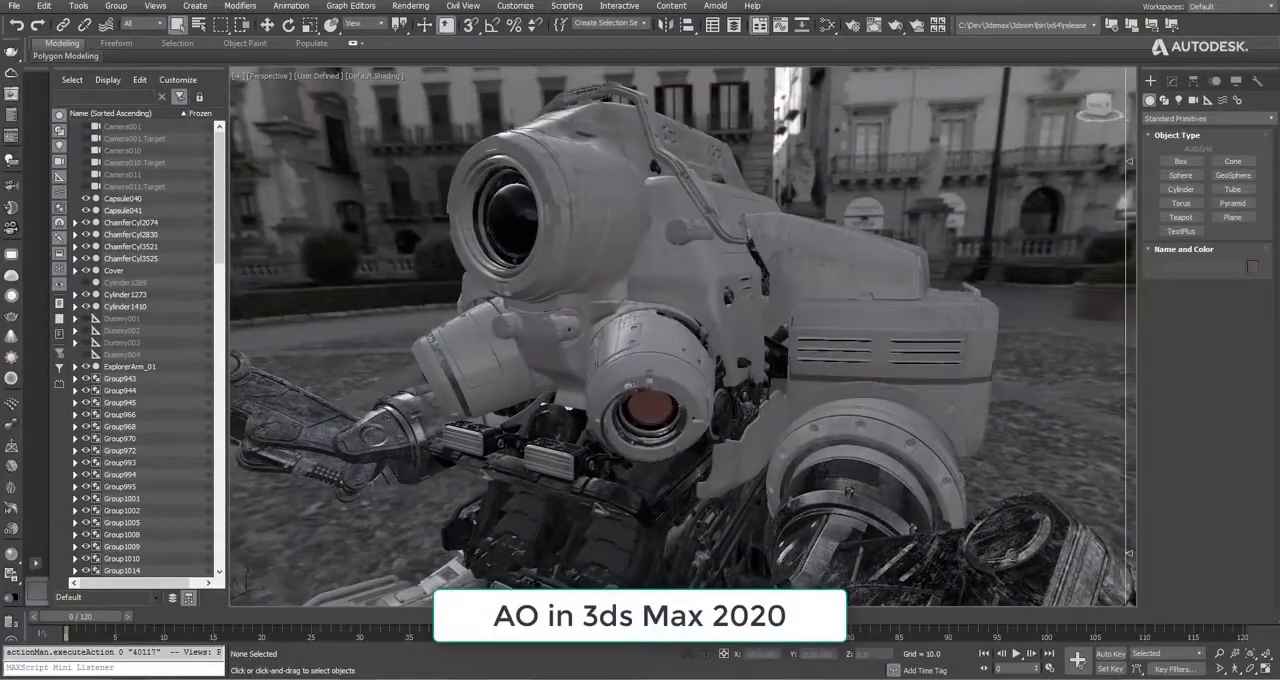
pyautogui.keyDown('alt'); pyautogui.moveTo(546, 317); pyautogui.dragTo(720, 316, button='middle'); pyautogui.keyUp('alt')
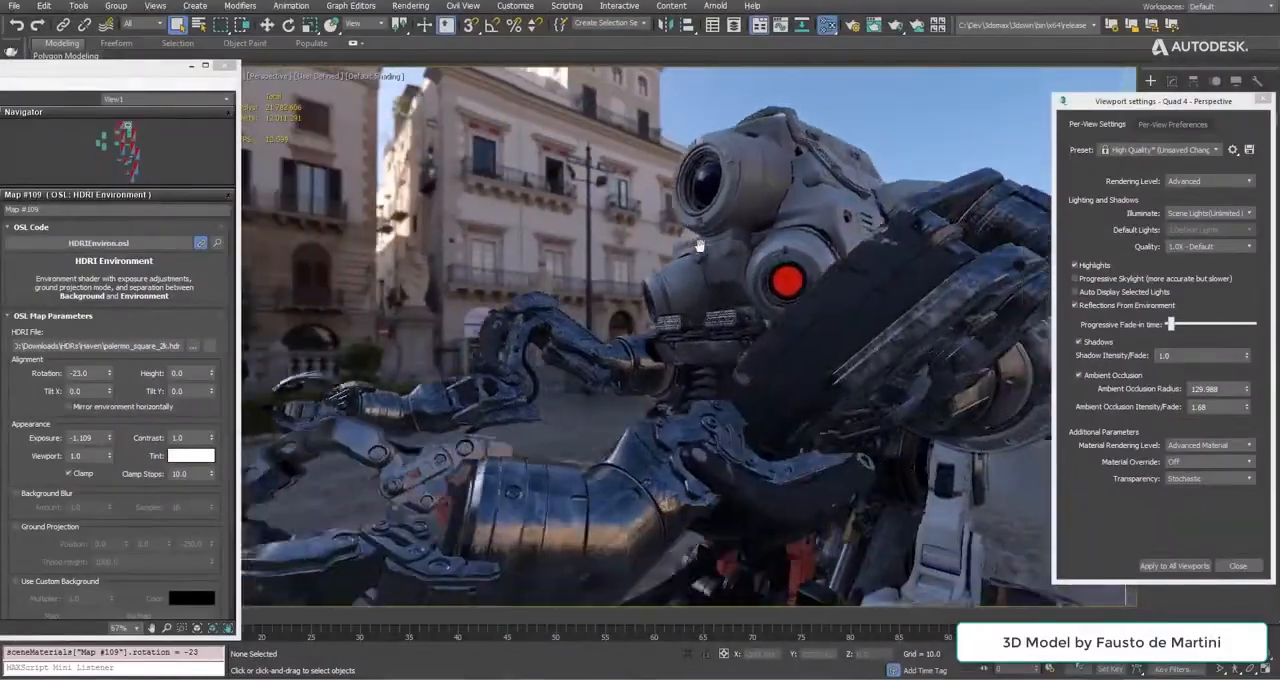
pyautogui.scroll(3, 613, 487)
pyautogui.keyDown('alt'); pyautogui.moveTo(622, 473); pyautogui.dragTo(517, 462, button='middle'); pyautogui.keyUp('alt')
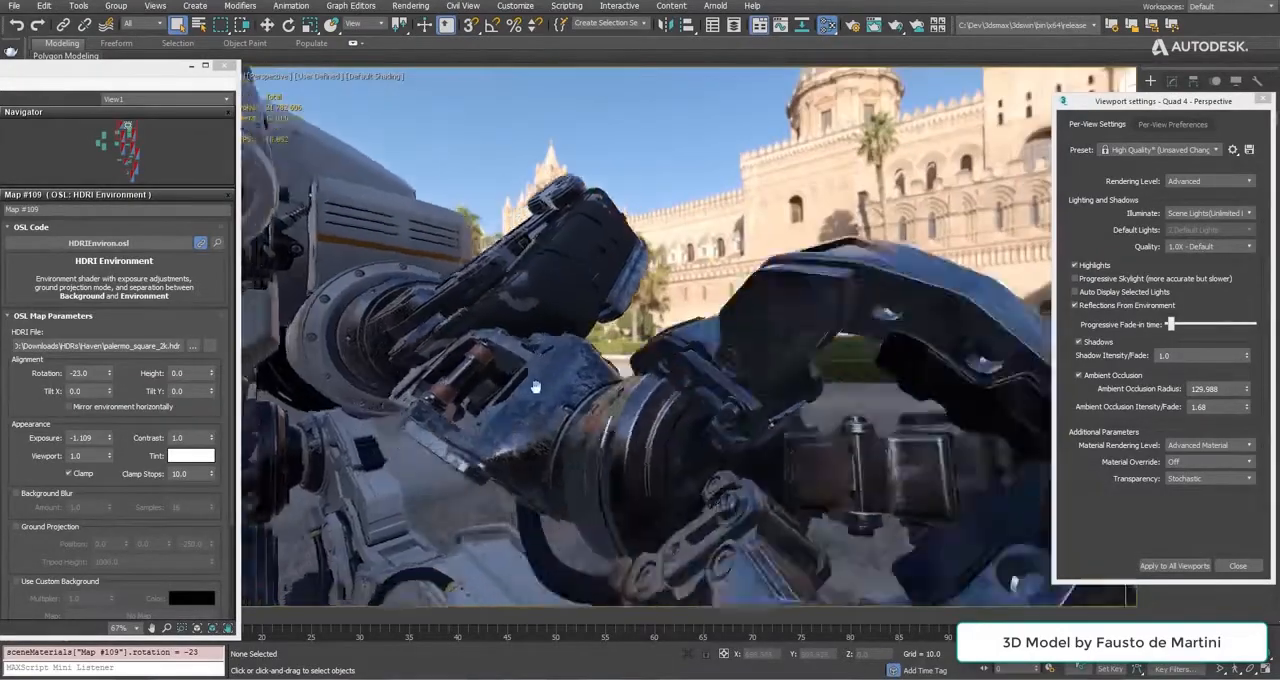
pyautogui.keyDown('alt'); pyautogui.moveTo(535, 387); pyautogui.dragTo(400, 415, button='middle'); pyautogui.keyUp('alt')
pyautogui.scroll(-6, 638, 370)
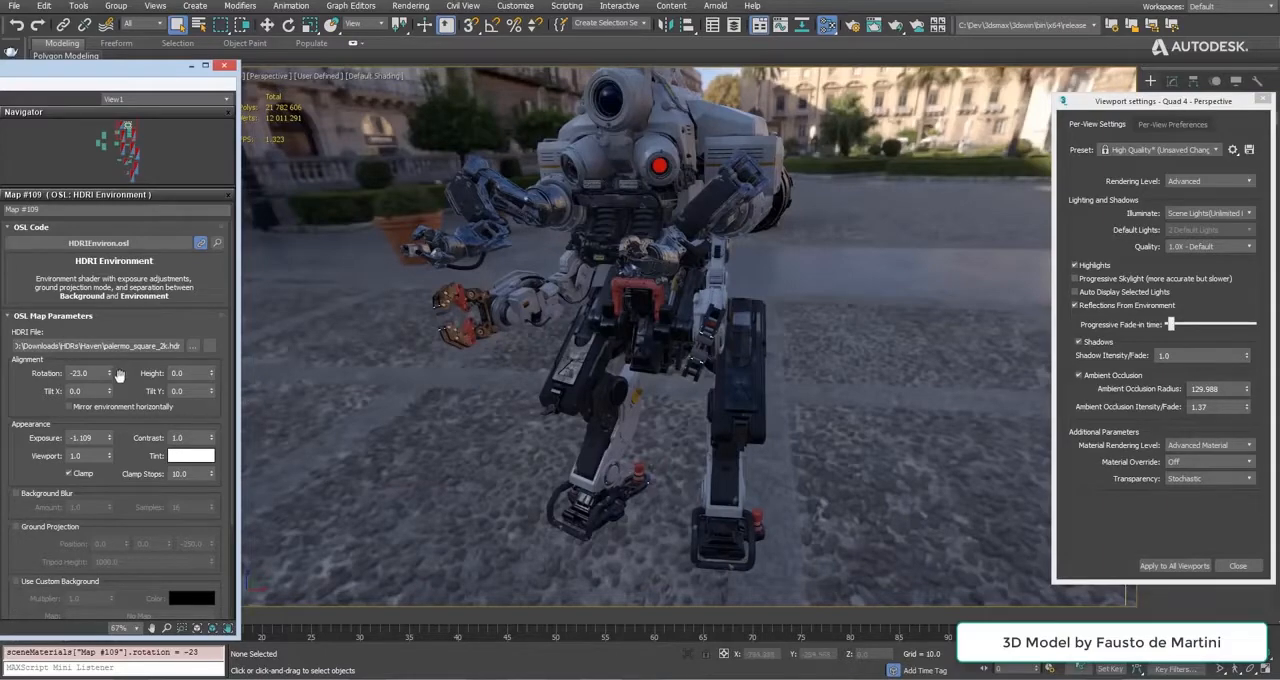
# Align the HDRI environment with rotation 59, height 0.002, Tilt X -0.8 and Tilt Y -0.1.
pyautogui.moveTo(110, 376); pyautogui.dragTo(106, 328)
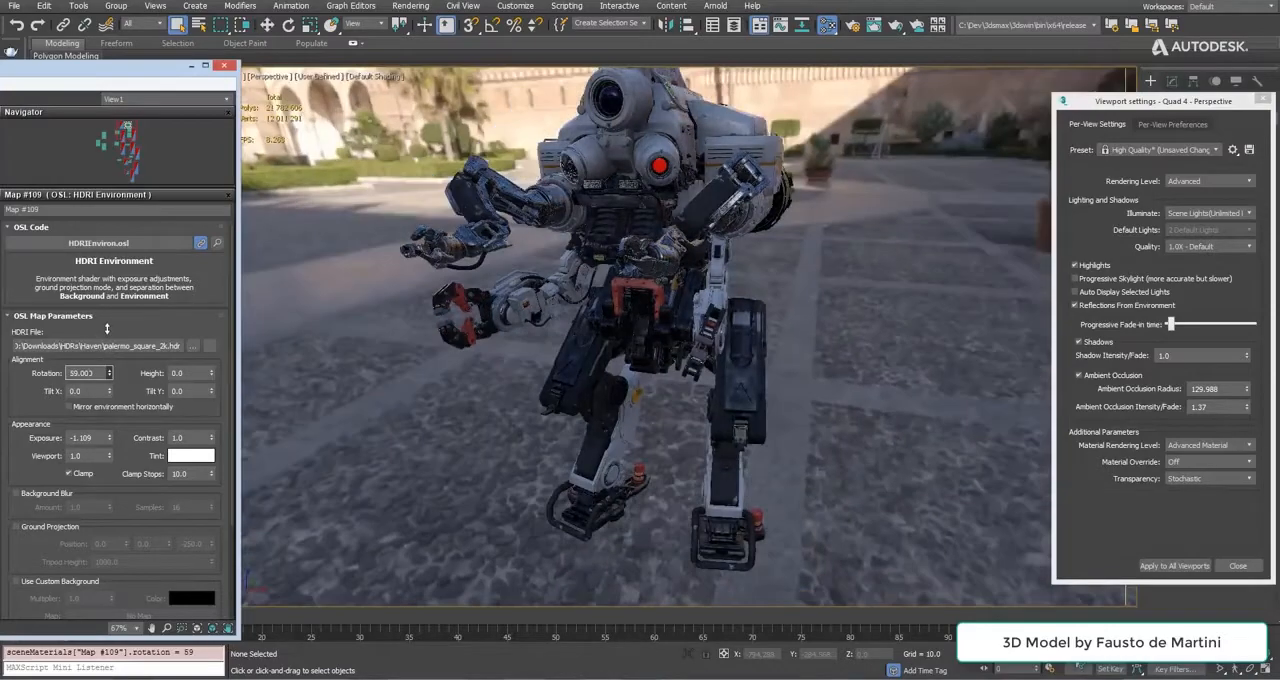
pyautogui.moveTo(213, 376); pyautogui.dragTo(213, 367)
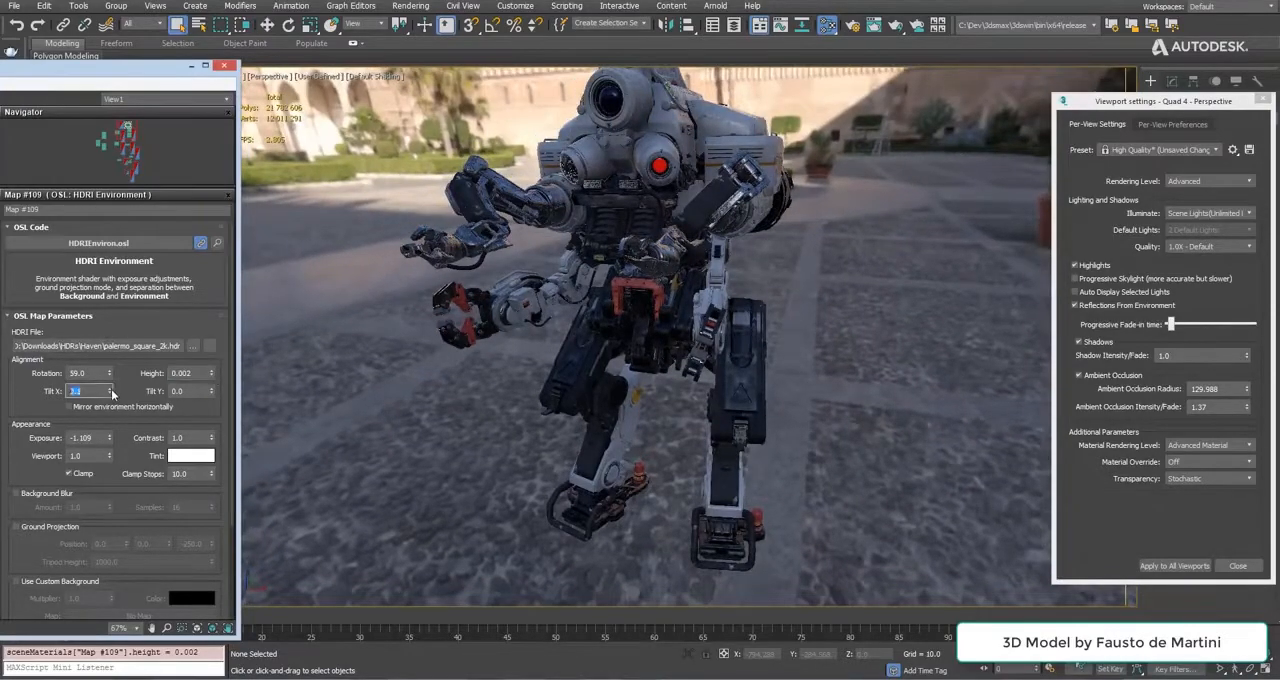
pyautogui.moveTo(112, 393)
pyautogui.mouseDown()
pyautogui.moveTo(115, 382)
pyautogui.moveTo(118, 398)
pyautogui.mouseUp()
pyautogui.moveTo(211, 396); pyautogui.dragTo(209, 396)
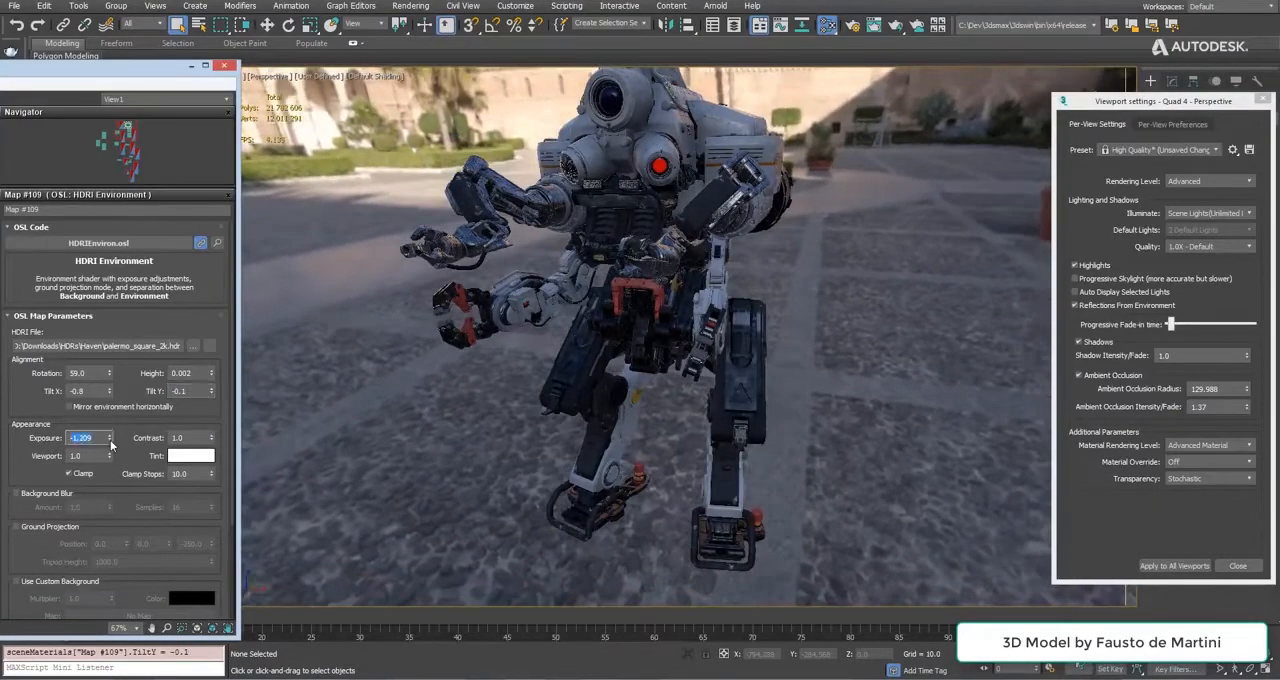
# Set the HDRI environment's exposure to -0.877 and contrast to 1.05, and toggle its Clamp option.
pyautogui.moveTo(111, 443); pyautogui.dragTo(112, 424)
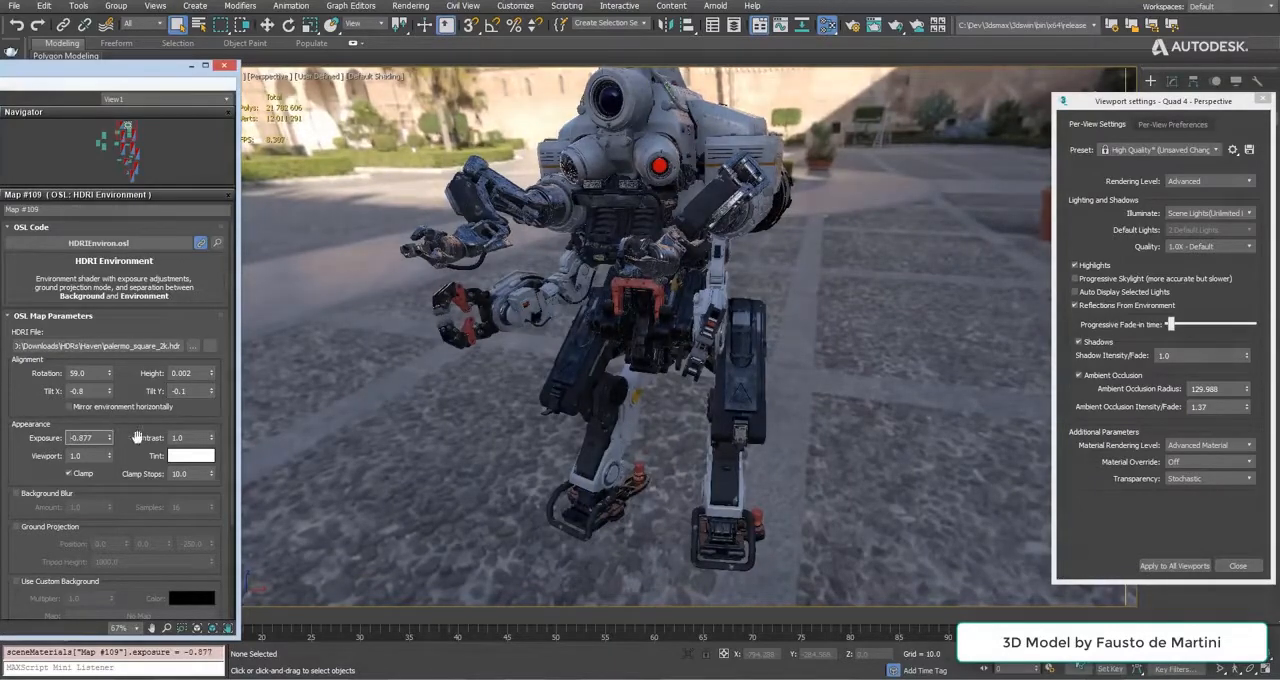
pyautogui.moveTo(211, 420); pyautogui.dragTo(211, 432)
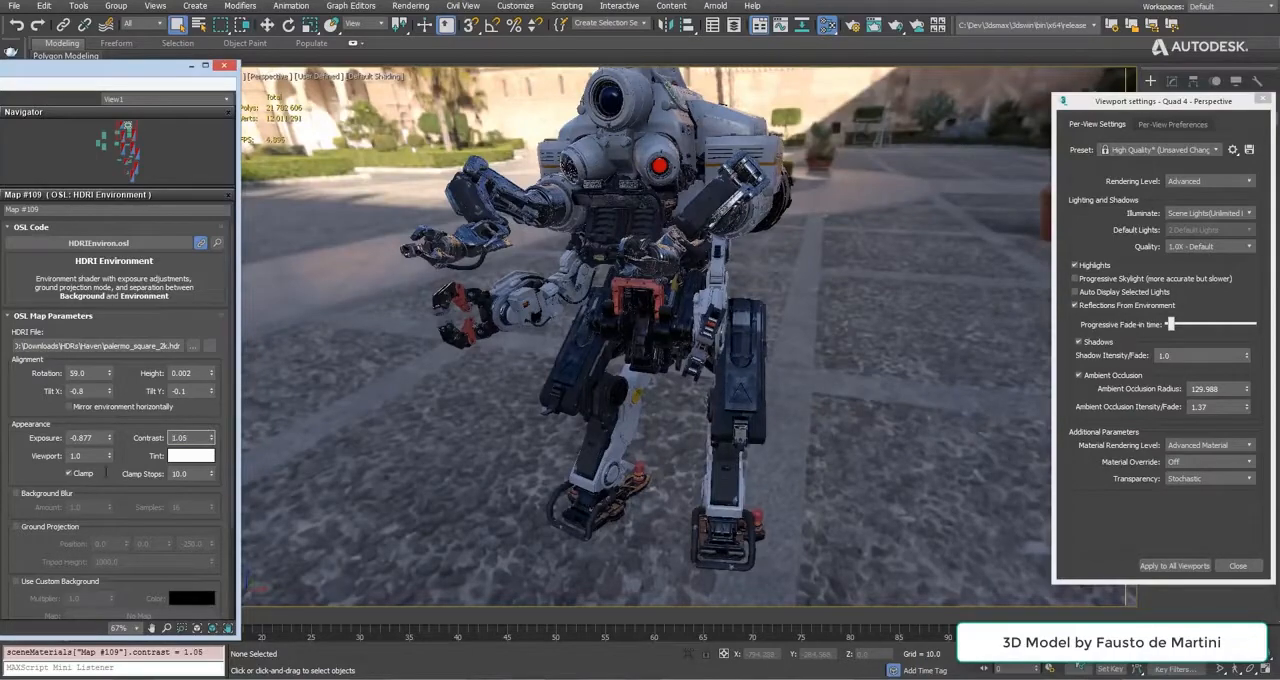
pyautogui.click(70, 473)
# Enable Background Blur on the HDRI environment with an amount of 2.18 and check it behind the robot's head.
pyautogui.keyDown('alt'); pyautogui.moveTo(530, 362); pyautogui.dragTo(560, 360, button='middle'); pyautogui.keyUp('alt')
pyautogui.scroll(7, 689, 160)
pyautogui.moveTo(680, 180); pyautogui.dragTo(653, 298, button='middle')
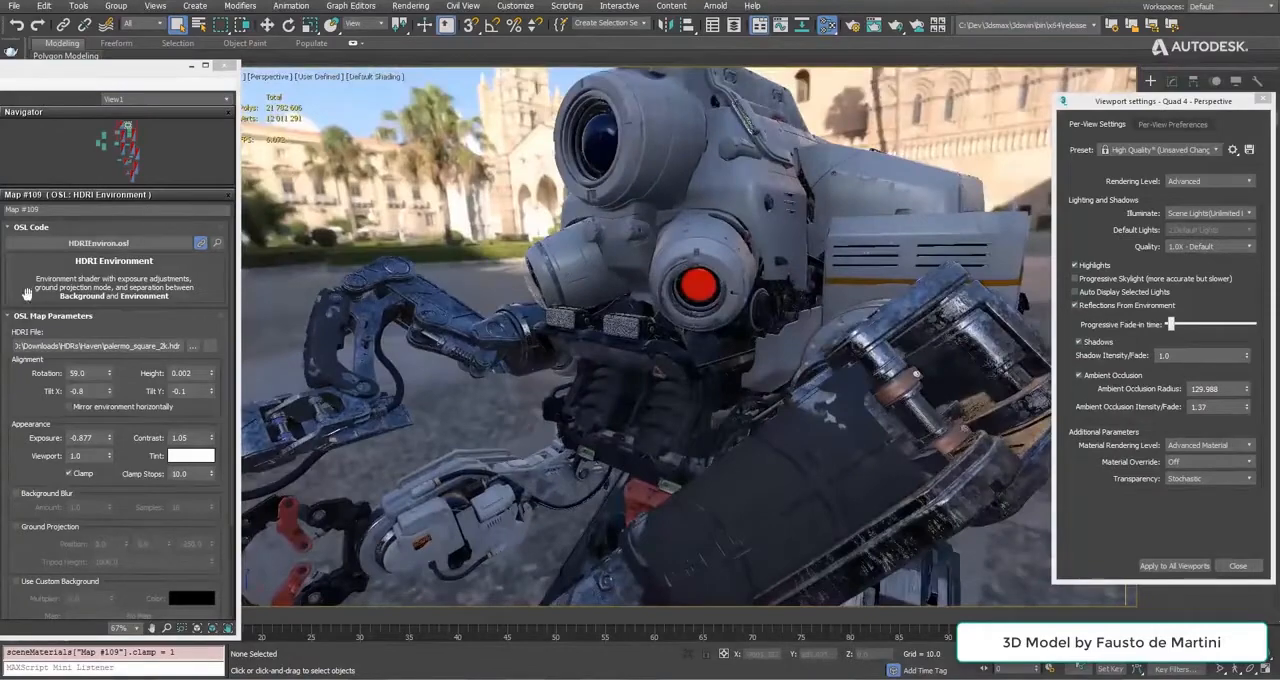
pyautogui.click(24, 494)
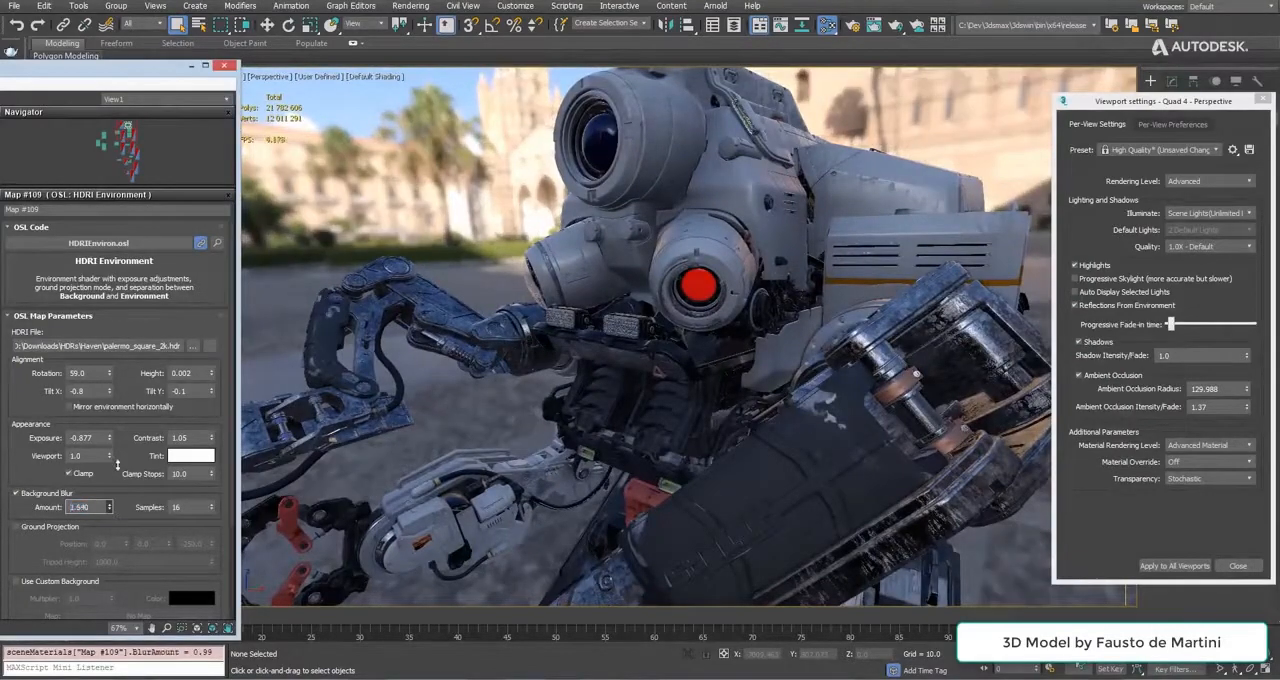
pyautogui.scroll(4, 608, 198)
pyautogui.moveTo(608, 200); pyautogui.dragTo(626, 318, button='middle')
pyautogui.moveTo(626, 322)
pyautogui.keyDown('alt'); pyautogui.mouseDown(button='middle')
pyautogui.moveTo(688, 308)
pyautogui.moveTo(630, 309)
pyautogui.mouseUp(button='middle'); pyautogui.keyUp('alt')
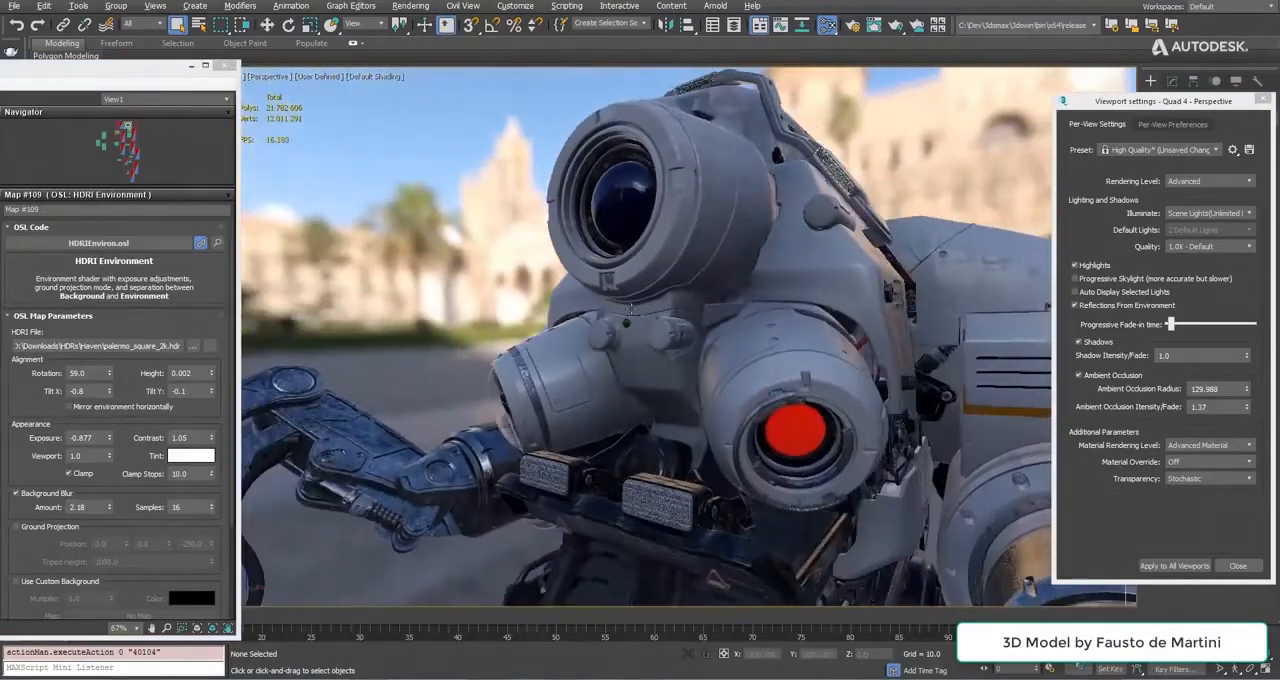
# Compare the background with and without blur, set the blur amount to 1.28 and turn Background Blur off.
pyautogui.click(58, 494)
pyautogui.click(64, 495)
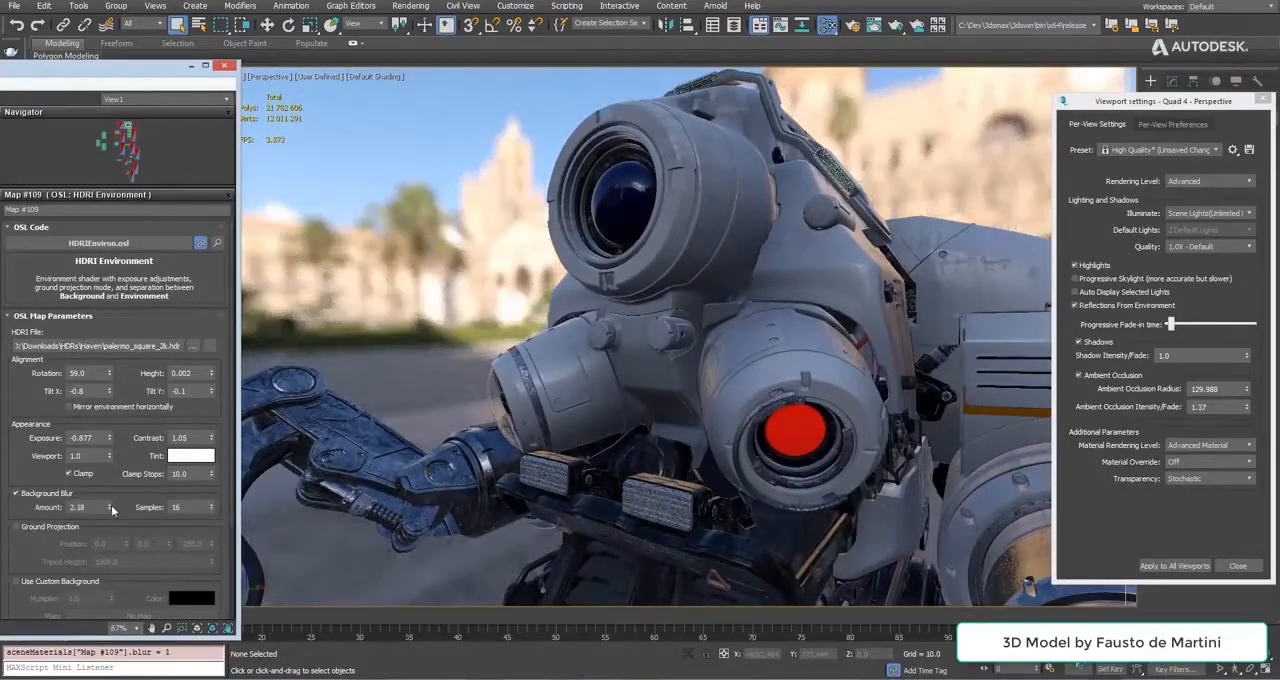
pyautogui.rightClick(110, 507)
pyautogui.moveTo(105, 588); pyautogui.dragTo(103, 550)
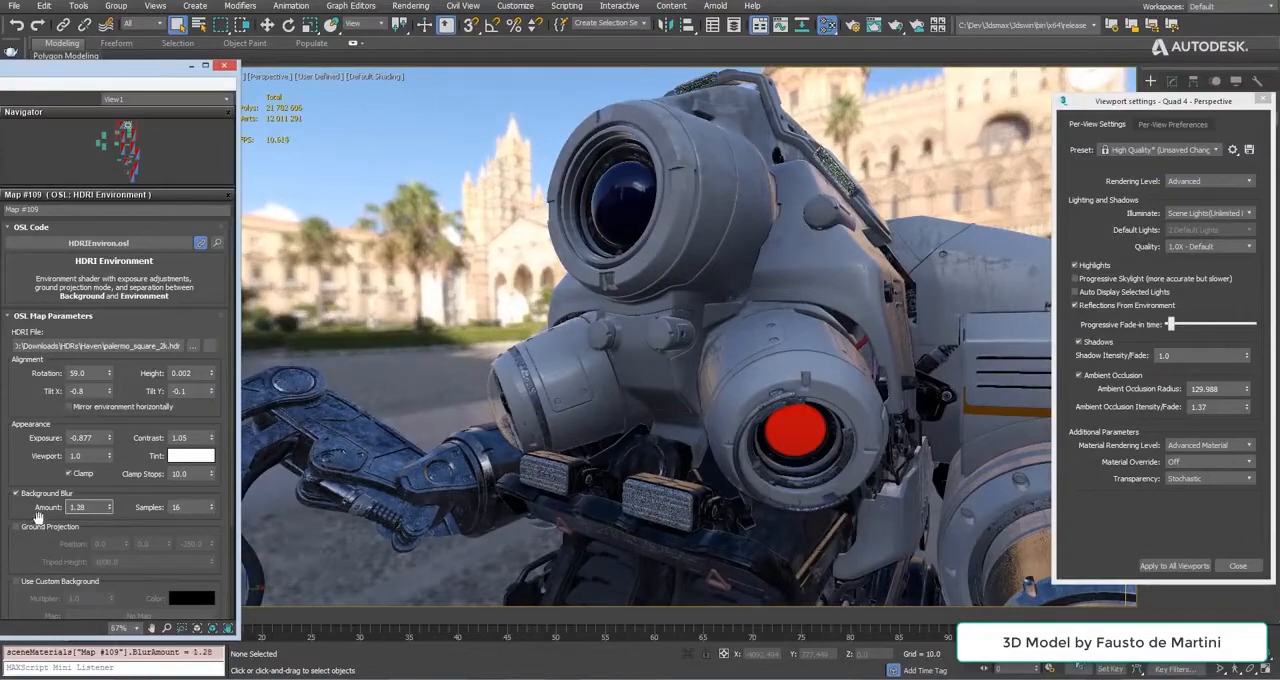
pyautogui.click(40, 496)
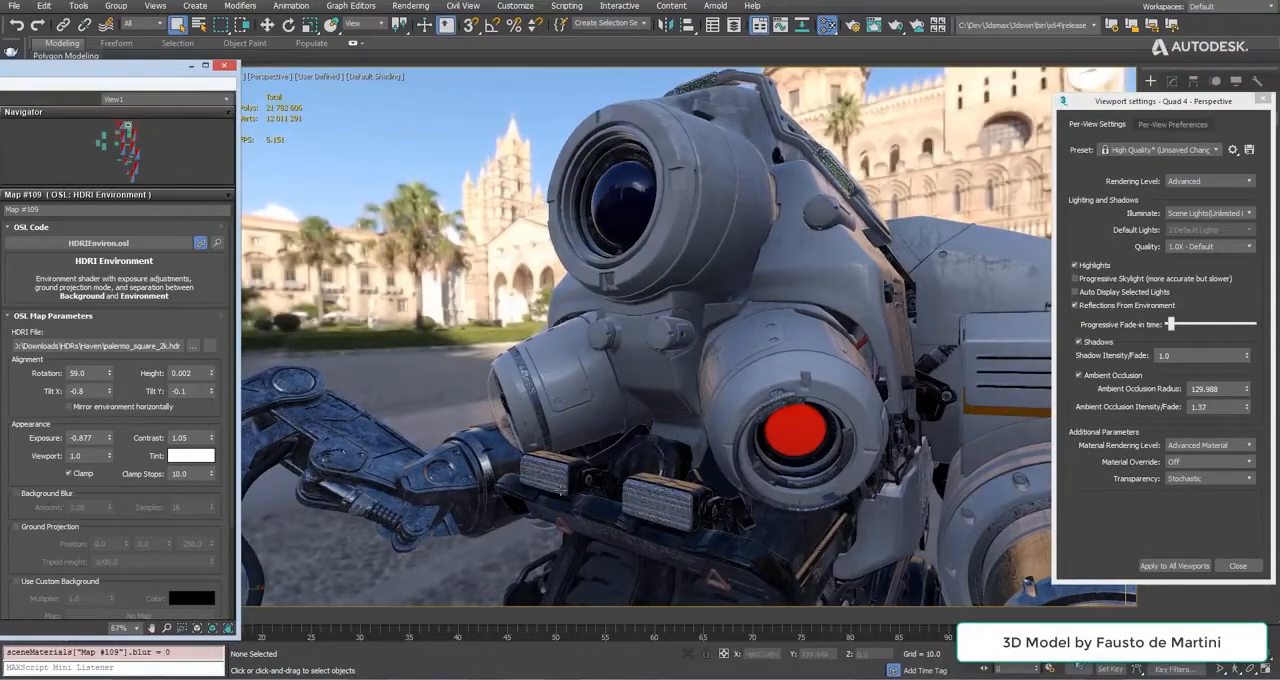
# Frame the whole robot on the square and enable Ground Projection for the HDRI environment.
pyautogui.scroll(-5, 561, 492)
pyautogui.moveTo(648, 586); pyautogui.dragTo(661, 399, button='middle')
pyautogui.scroll(2, 661, 399)
pyautogui.scroll(-4, 661, 399)
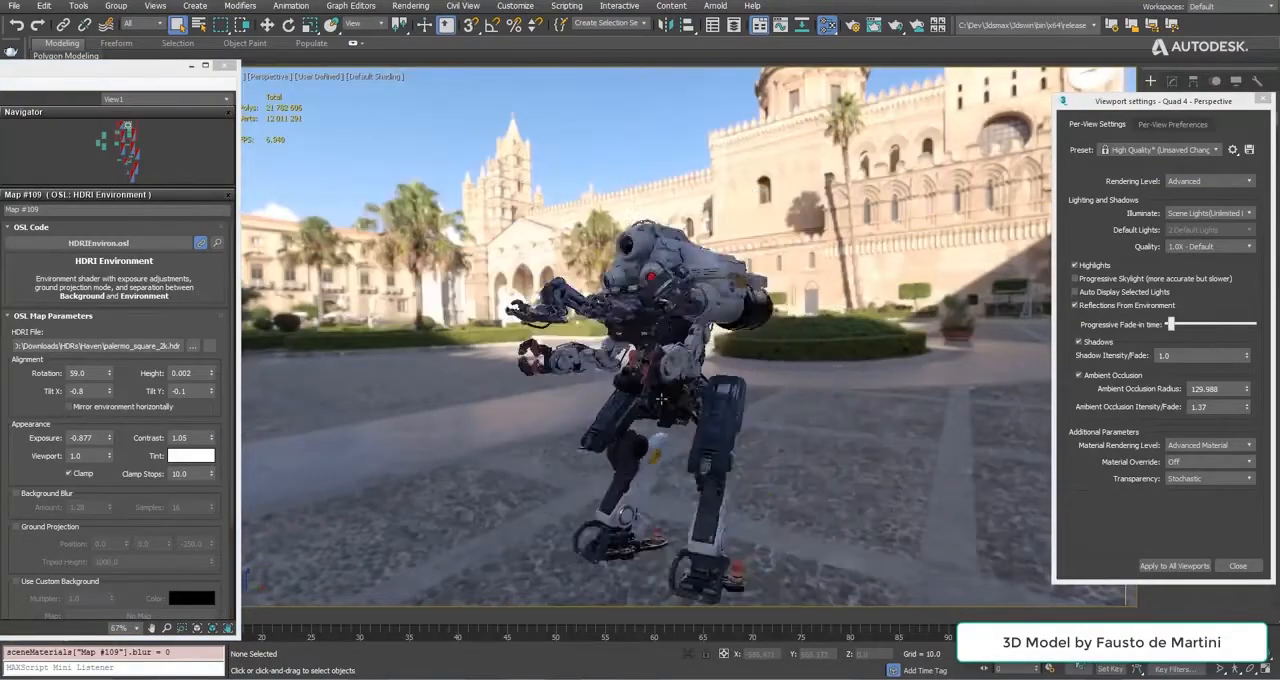
pyautogui.scroll(-3, 661, 399)
pyautogui.scroll(5, 662, 399)
pyautogui.scroll(-4, 662, 399)
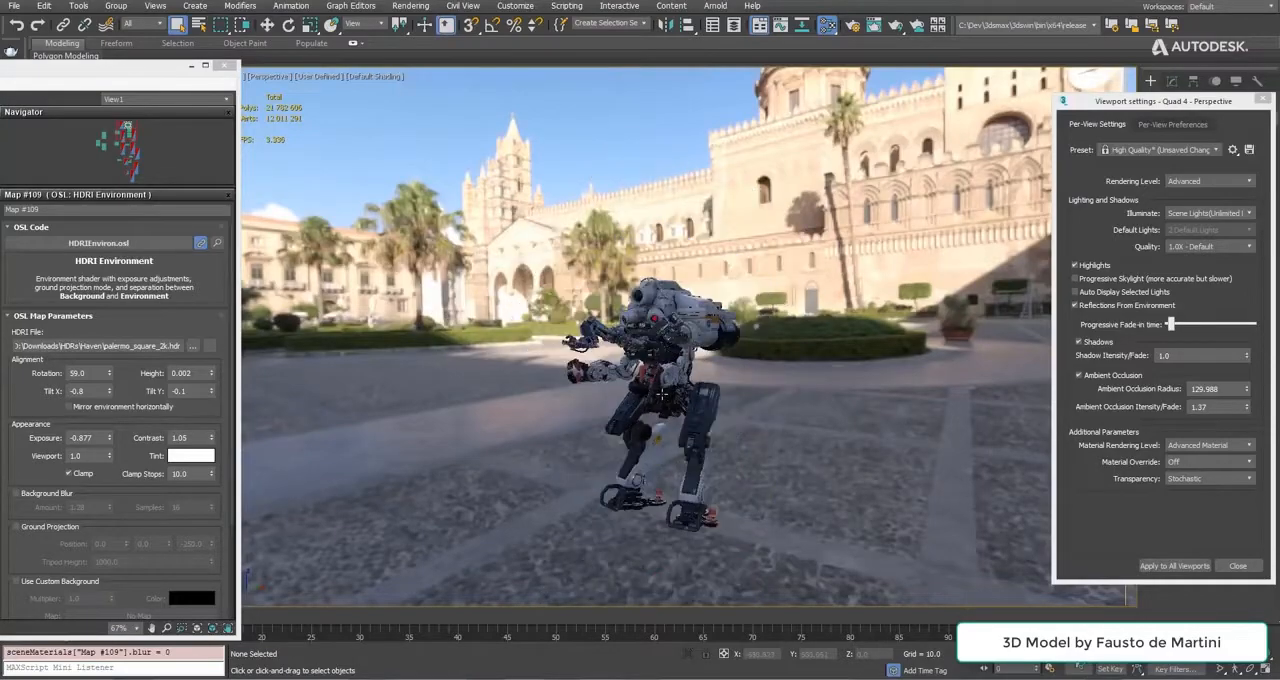
pyautogui.keyDown('alt'); pyautogui.moveTo(662, 399); pyautogui.dragTo(657, 432, button='middle'); pyautogui.keyUp('alt')
pyautogui.scroll(-2, 30, 512)
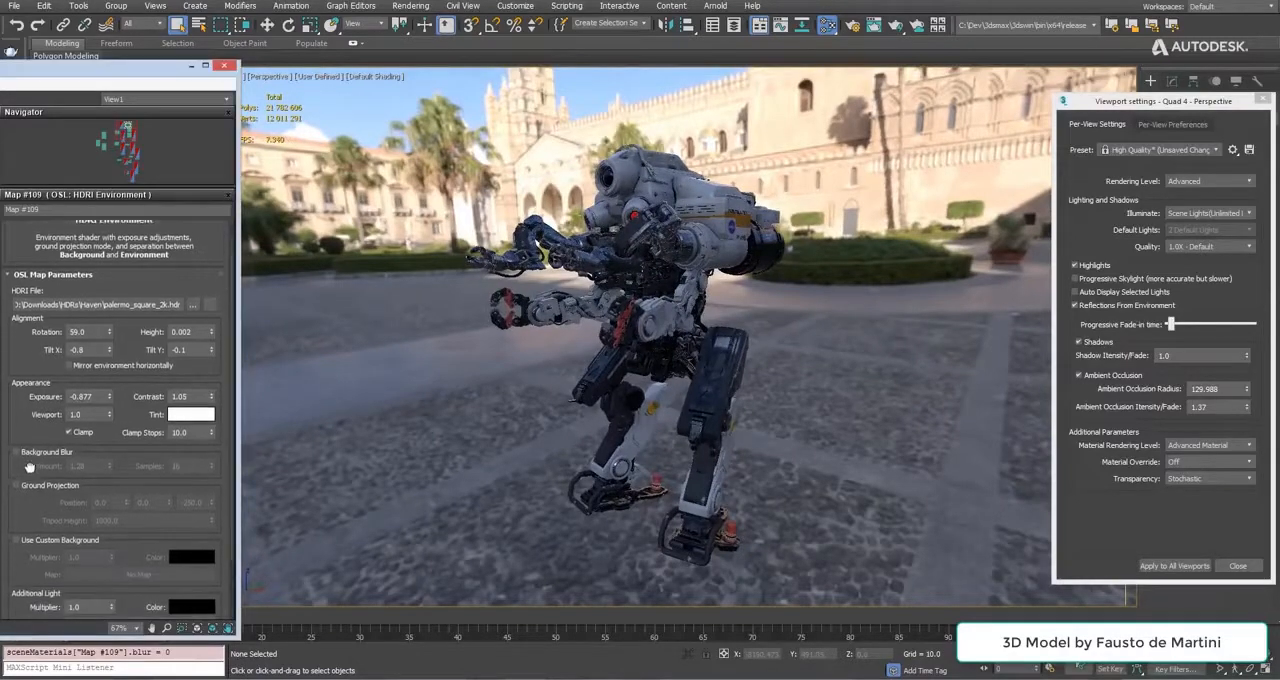
pyautogui.click(21, 481)
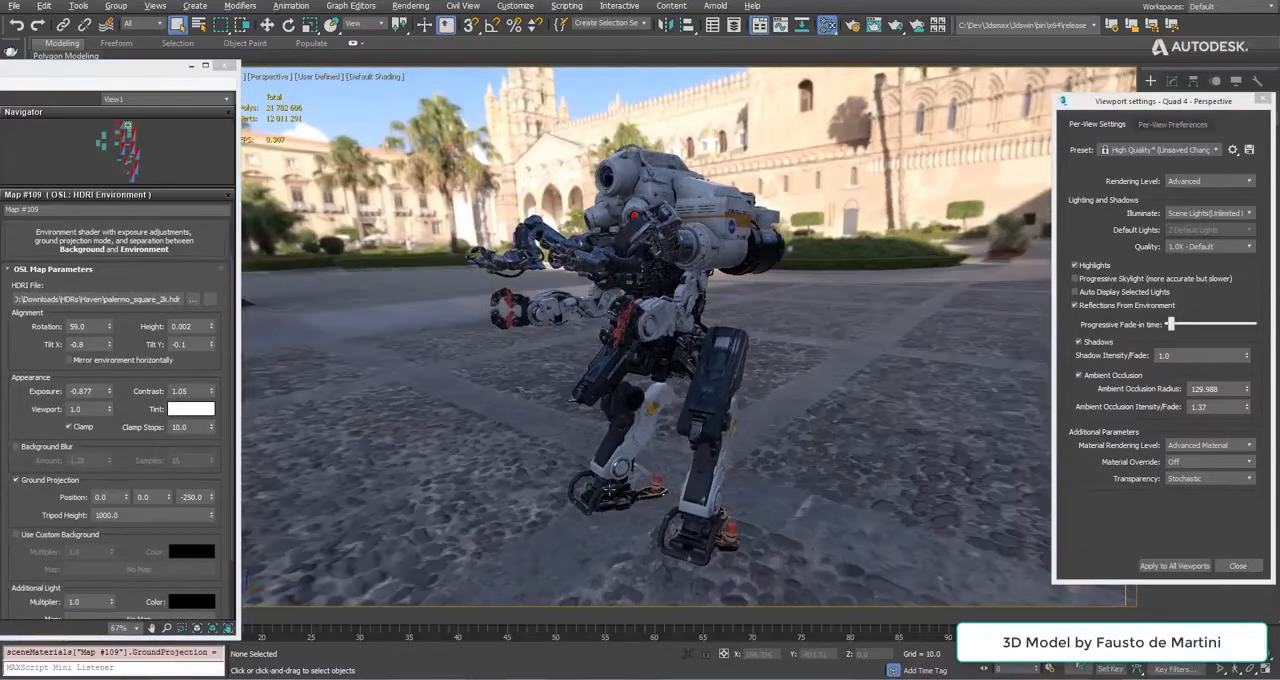
# Check the robot against the projected ground and load small_harbor_02_2k.hdr as the environment's HDRI file.
pyautogui.keyDown('alt'); pyautogui.moveTo(590, 493); pyautogui.dragTo(615, 281, button='middle'); pyautogui.keyUp('alt')
pyautogui.scroll(3, 556, 328)
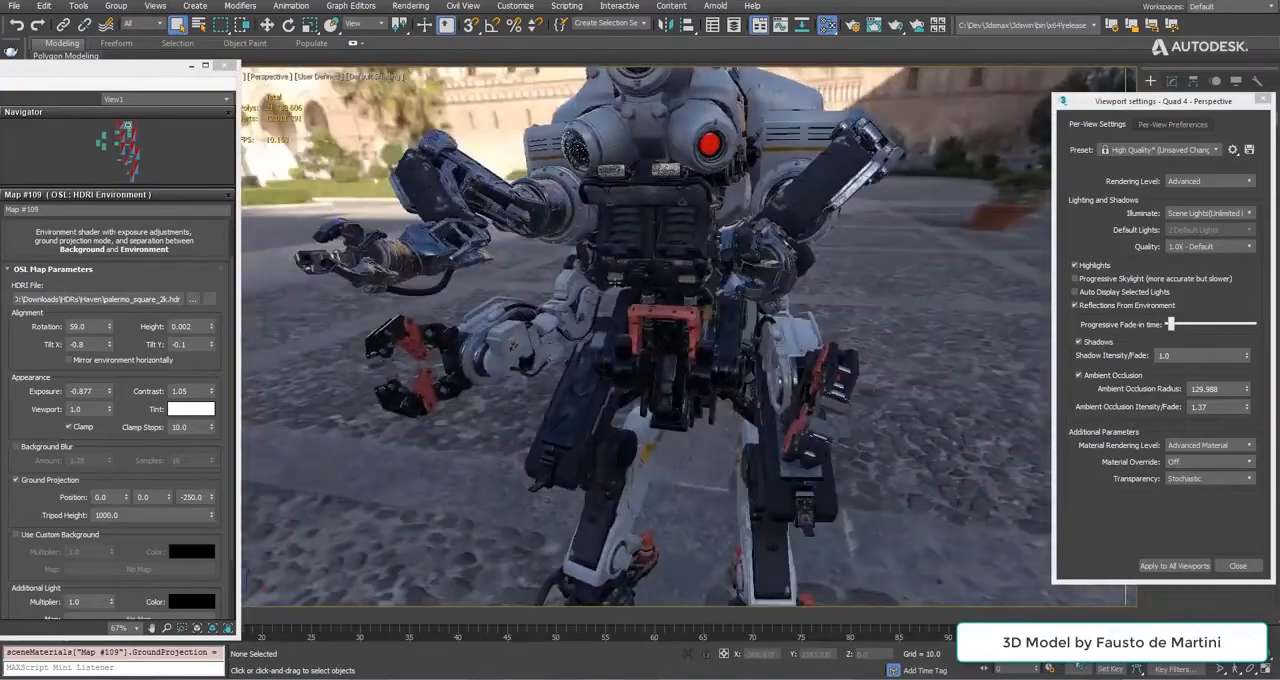
pyautogui.keyDown('alt'); pyautogui.moveTo(573, 377); pyautogui.dragTo(478, 366, button='middle'); pyautogui.keyUp('alt')
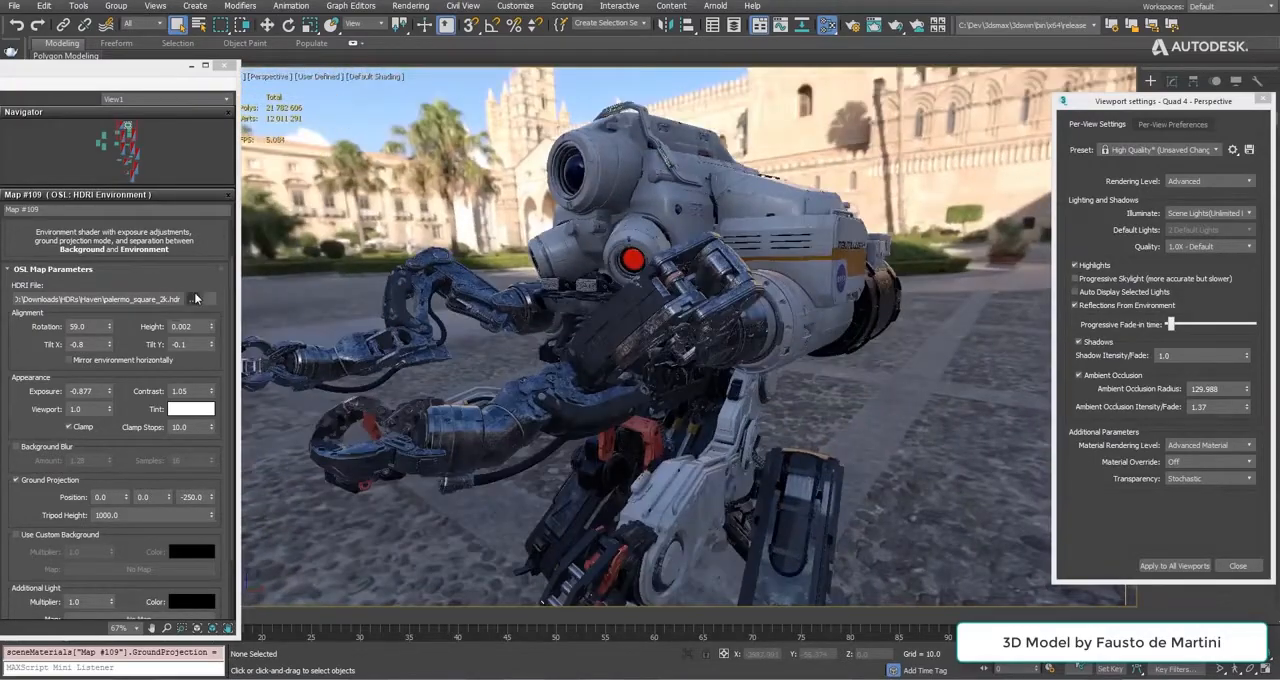
pyautogui.click(195, 298)
pyautogui.doubleClick(196, 207)
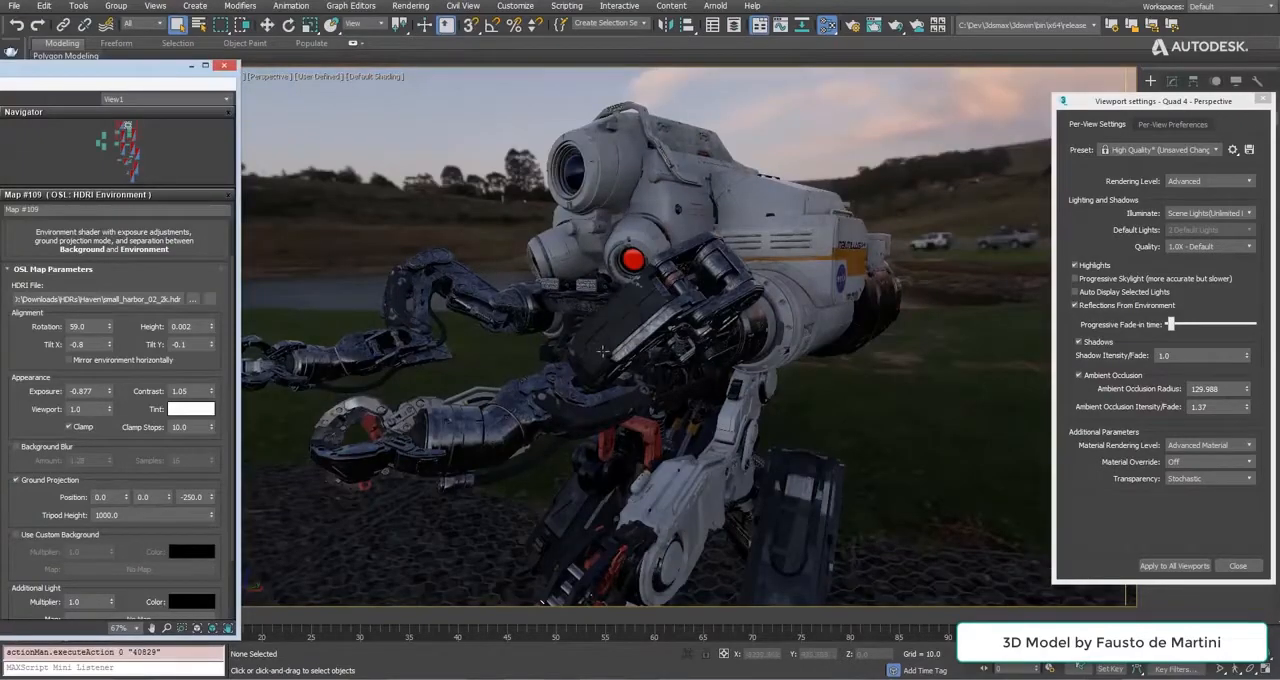
# Set the HDRI environment's rotation to 268 and its exposure to -2.667 around the robot.
pyautogui.keyDown('alt'); pyautogui.moveTo(603, 350); pyautogui.dragTo(612, 382, button='middle'); pyautogui.keyUp('alt')
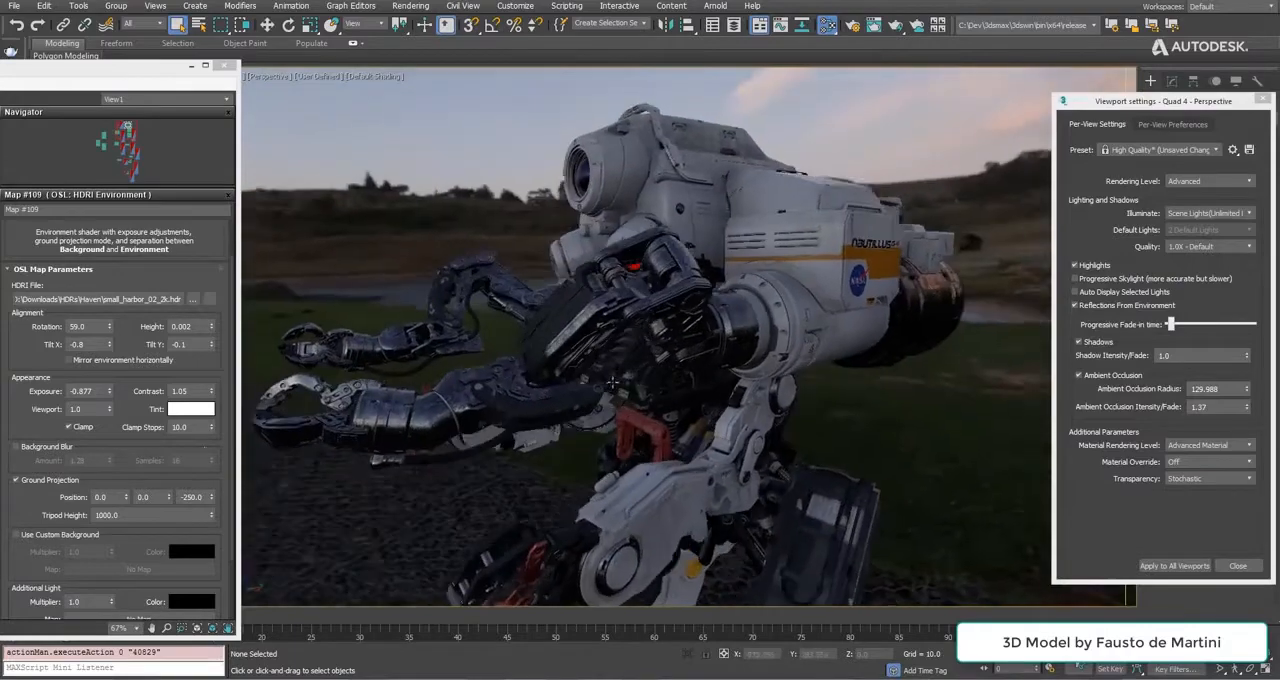
pyautogui.moveTo(108, 327); pyautogui.dragTo(118, 207)
pyautogui.keyDown('alt'); pyautogui.moveTo(590, 345); pyautogui.dragTo(687, 336, button='middle'); pyautogui.keyUp('alt')
pyautogui.scroll(4, 687, 336)
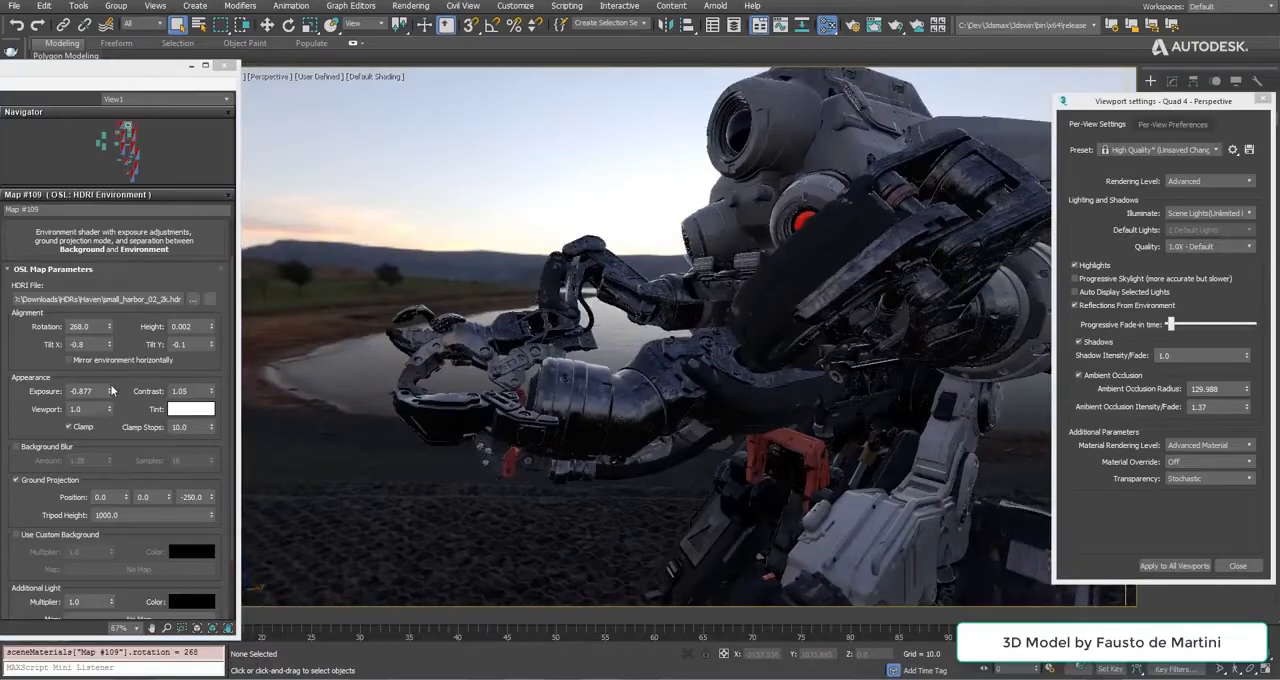
pyautogui.moveTo(109, 391); pyautogui.dragTo(109, 492)
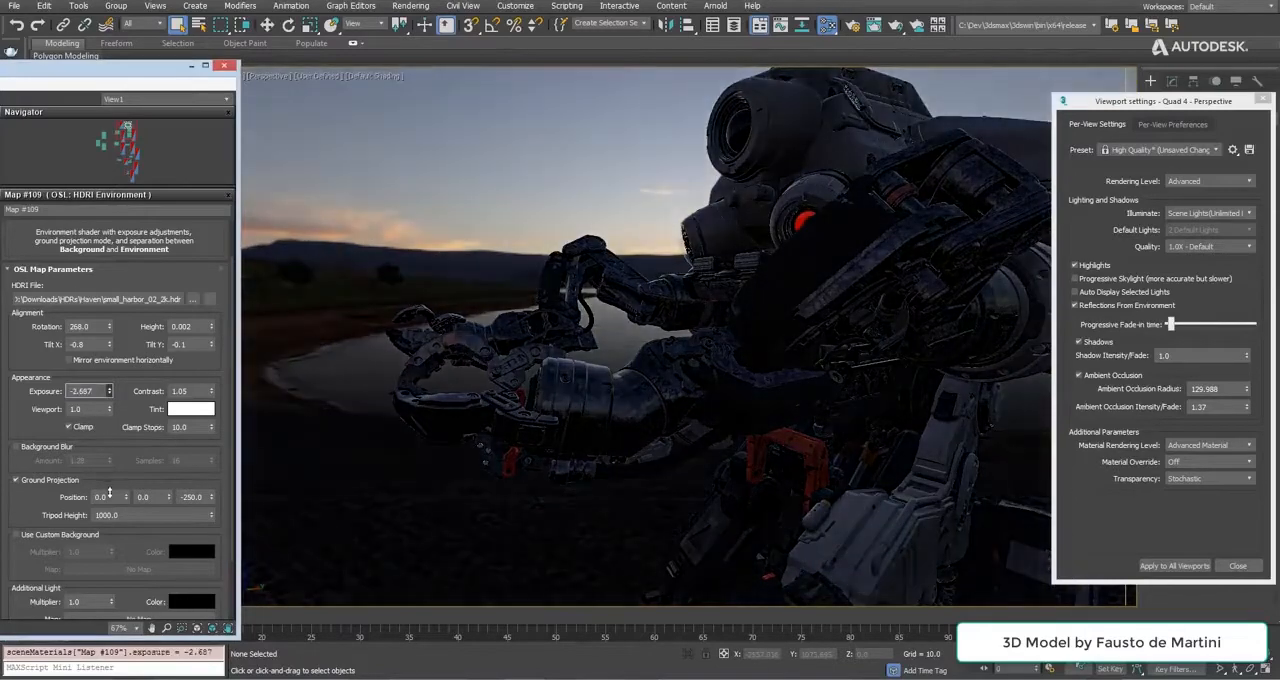
# Give the HDRI environment a strongly saturated orange tint.
pyautogui.click(189, 412)
pyautogui.click(461, 94)
pyautogui.click(483, 82)
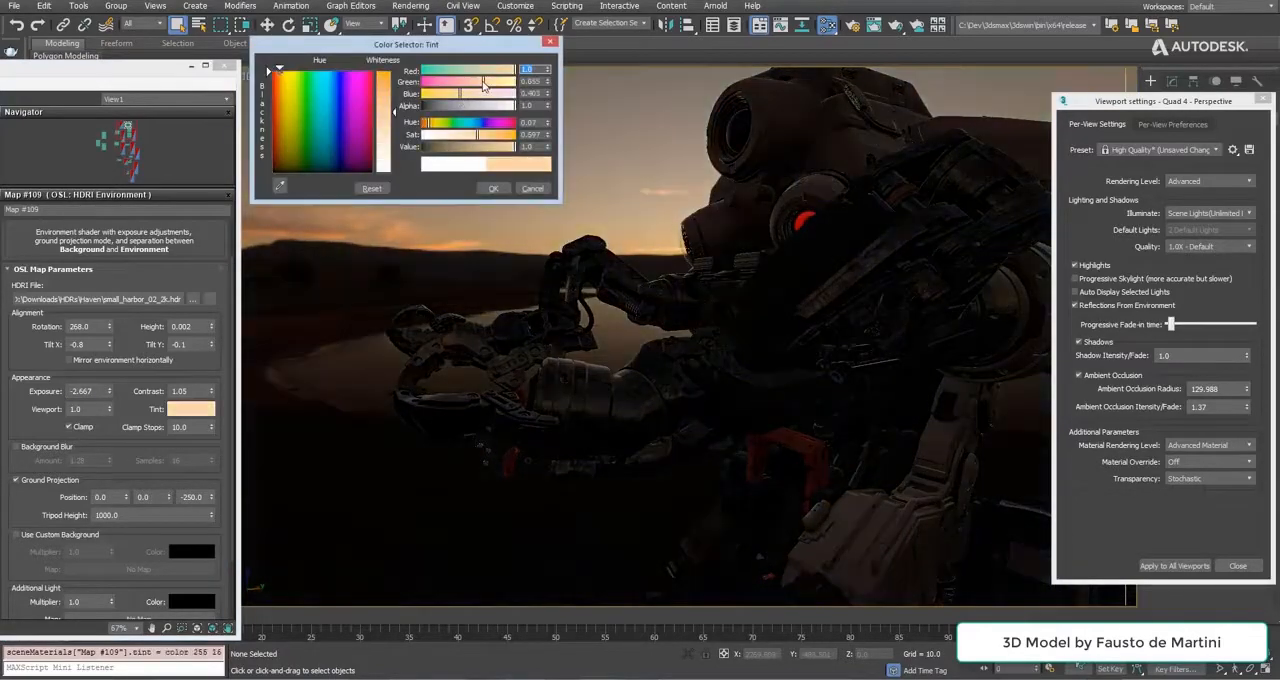
pyautogui.moveTo(479, 137); pyautogui.dragTo(509, 138)
pyautogui.click(498, 189)
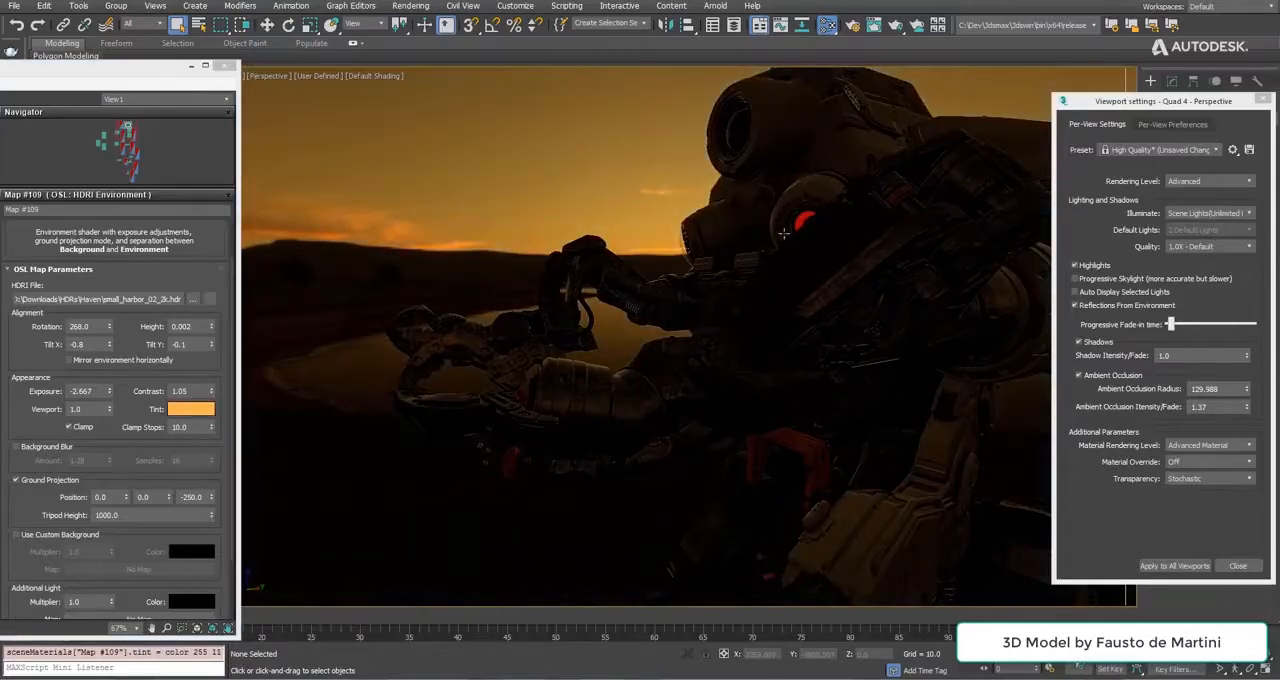
# Raise the environment's exposure, check the robot's lighting, and close the viewport settings and material editor.
pyautogui.moveTo(795, 230); pyautogui.dragTo(800, 297, button='middle')
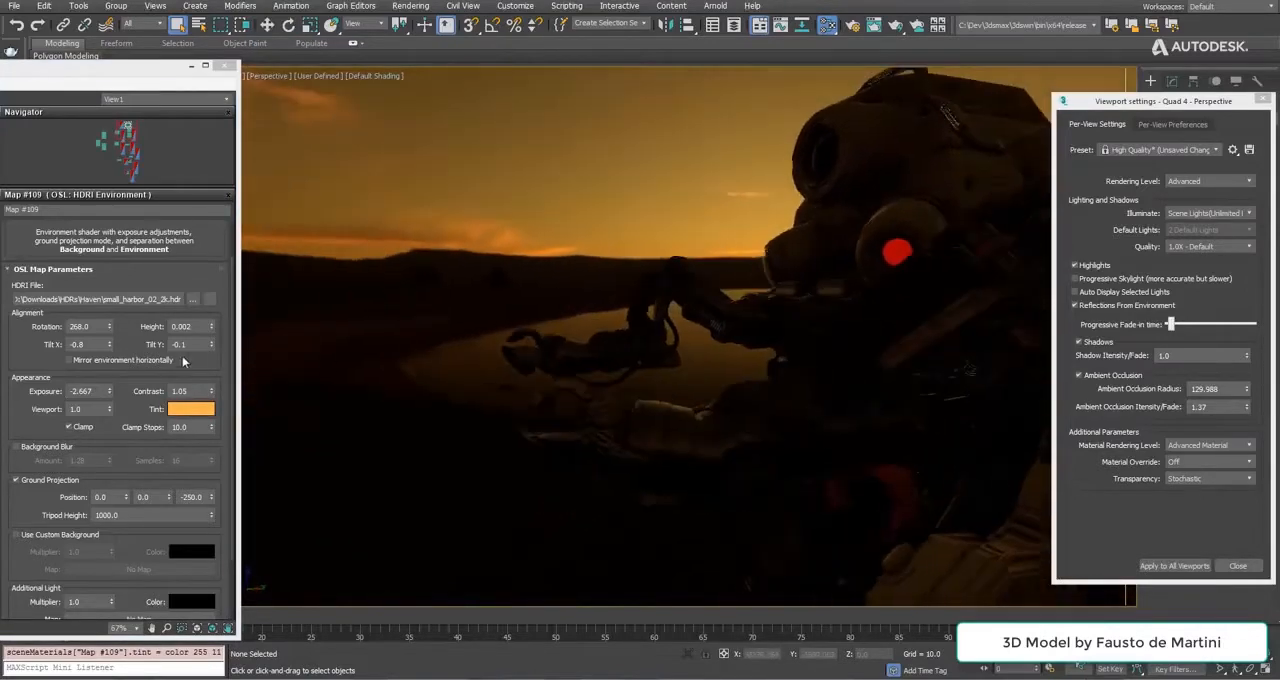
pyautogui.moveTo(110, 390); pyautogui.dragTo(109, 383)
pyautogui.moveTo(624, 316); pyautogui.dragTo(640, 365, button='middle')
pyautogui.click(1263, 99)
pyautogui.click(225, 66)
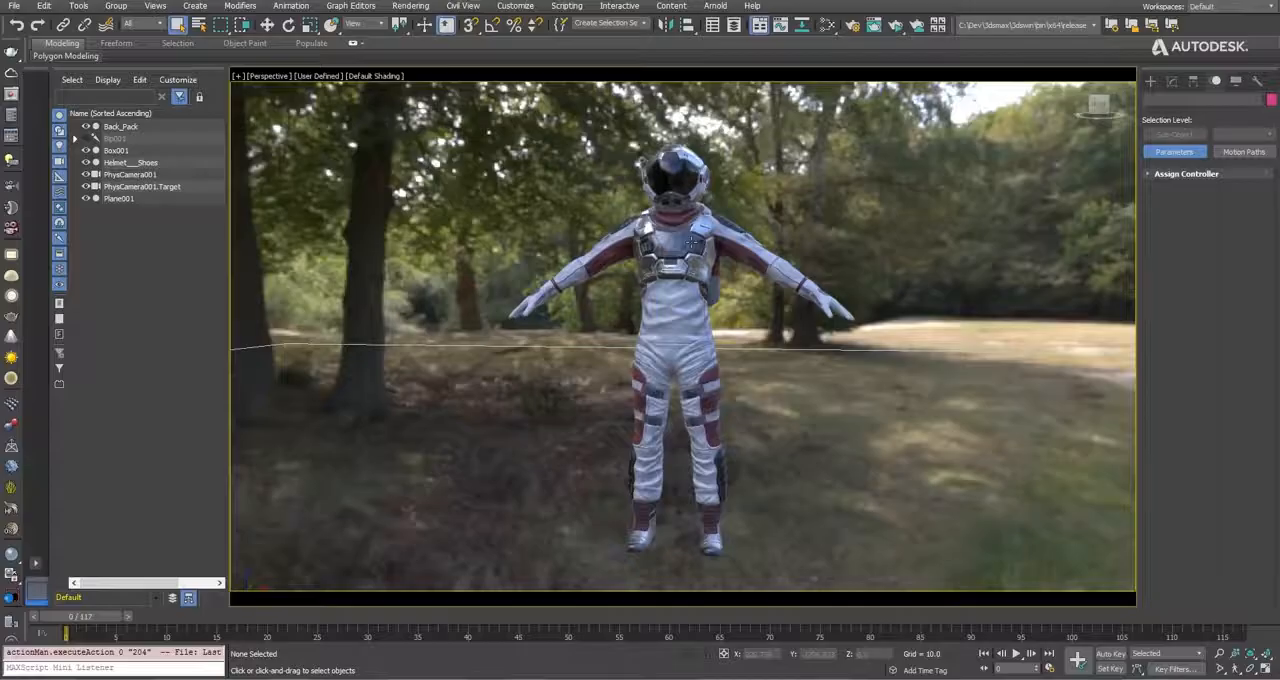
# Frame a close-up of the astronaut's helmet and start an ActiveShade render of it.
pyautogui.keyDown('alt'); pyautogui.moveTo(694, 242); pyautogui.dragTo(928, 249, button='middle'); pyautogui.keyUp('alt')
pyautogui.keyDown('alt'); pyautogui.moveTo(400, 242); pyautogui.dragTo(321, 236, button='middle'); pyautogui.keyUp('alt')
pyautogui.scroll(8, 660, 335)
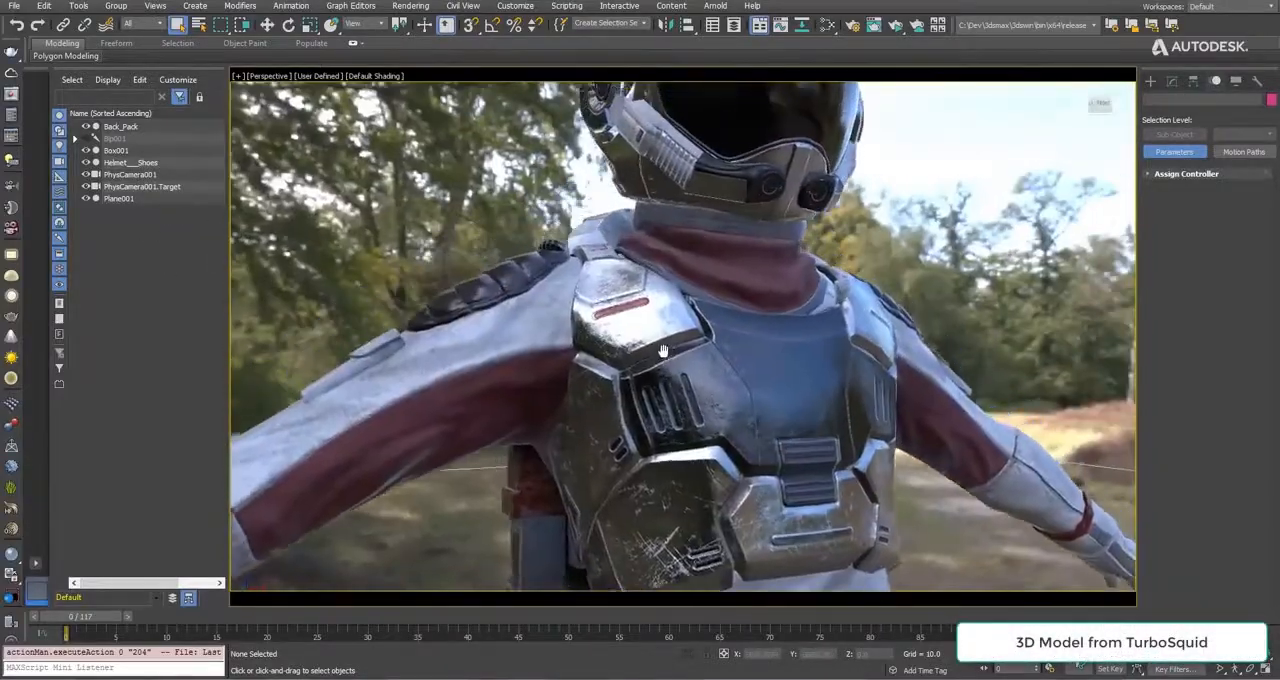
pyautogui.moveTo(663, 349); pyautogui.dragTo(717, 446, button='middle')
pyautogui.scroll(5, 689, 190)
pyautogui.keyDown('alt'); pyautogui.moveTo(719, 249); pyautogui.dragTo(517, 256, button='middle'); pyautogui.keyUp('alt')
pyautogui.click(873, 24)
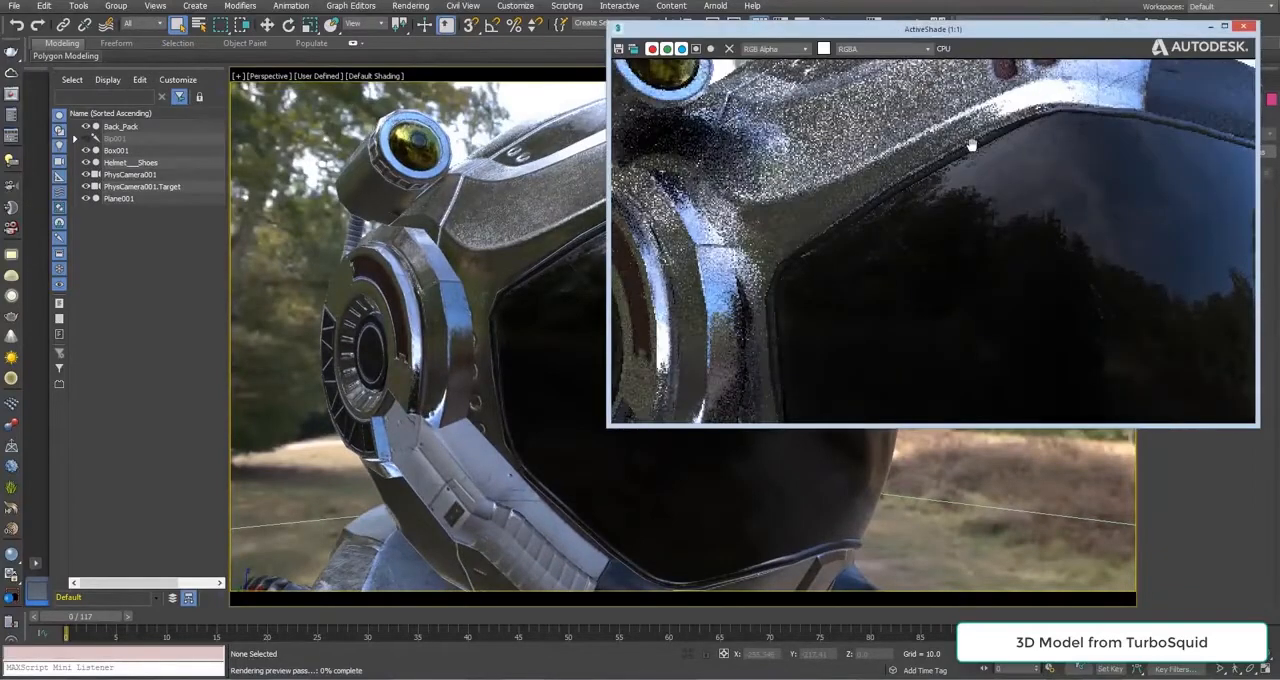
# Compare the ActiveShade render with the viewport on the helmet's front and side, placing the render beside the viewport helmet.
pyautogui.scroll(-1, 960, 125)
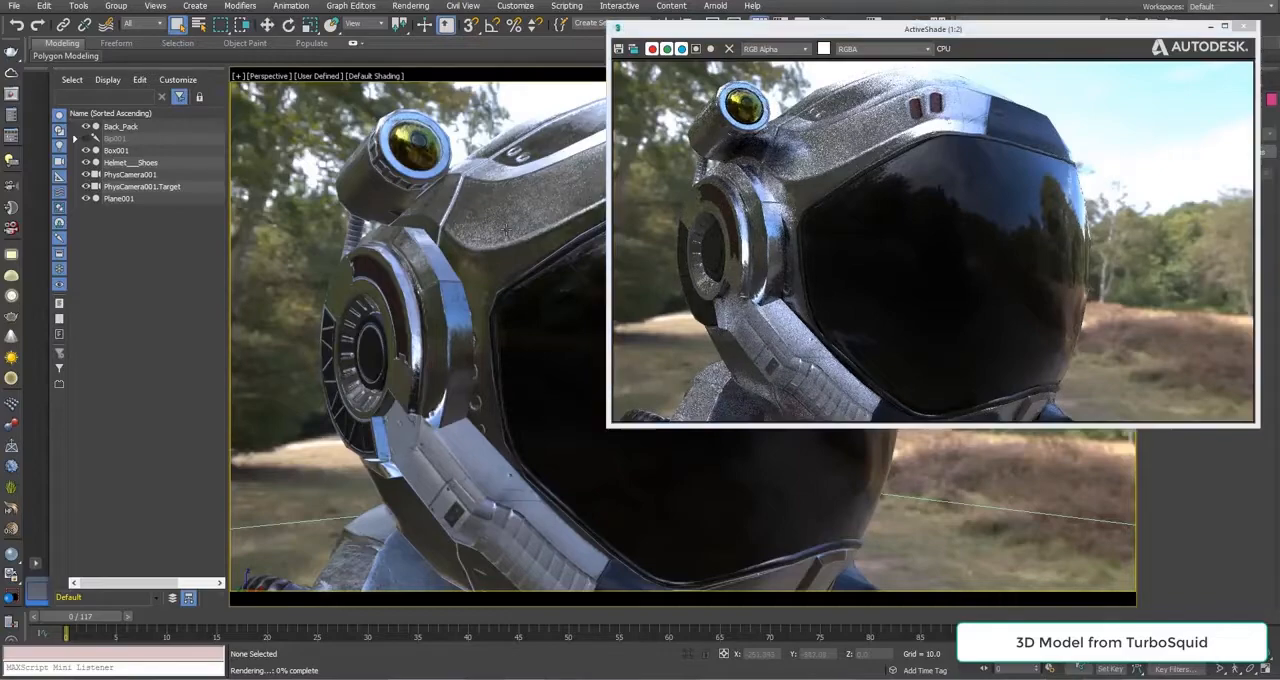
pyautogui.scroll(-3, 514, 241)
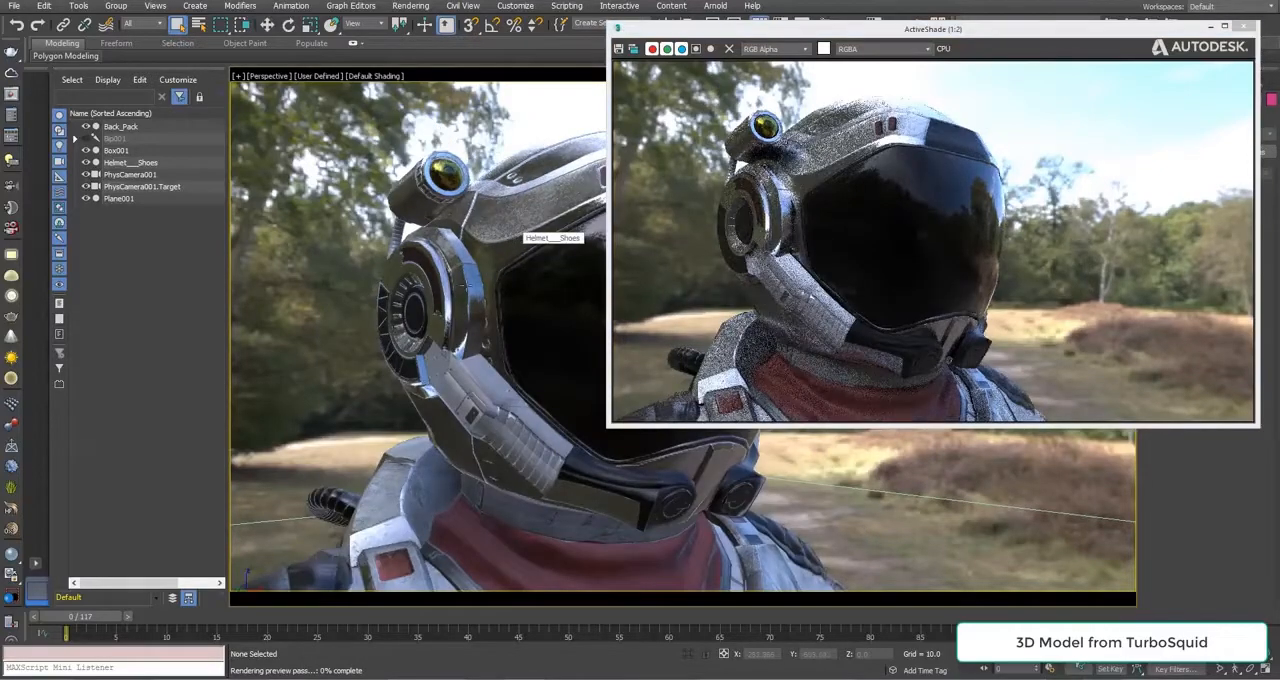
pyautogui.keyDown('alt'); pyautogui.moveTo(516, 236); pyautogui.dragTo(664, 298, button='middle'); pyautogui.keyUp('alt')
pyautogui.moveTo(835, 33); pyautogui.dragTo(1010, 145)
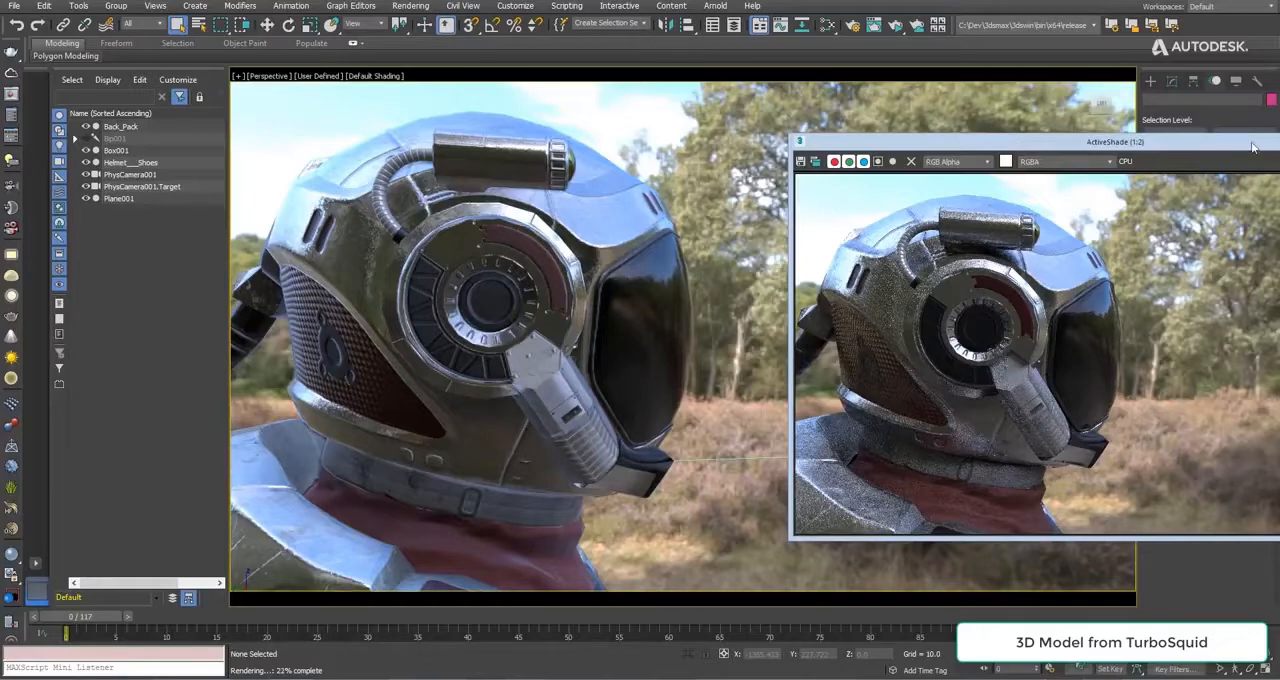
pyautogui.scroll(4, 986, 270)
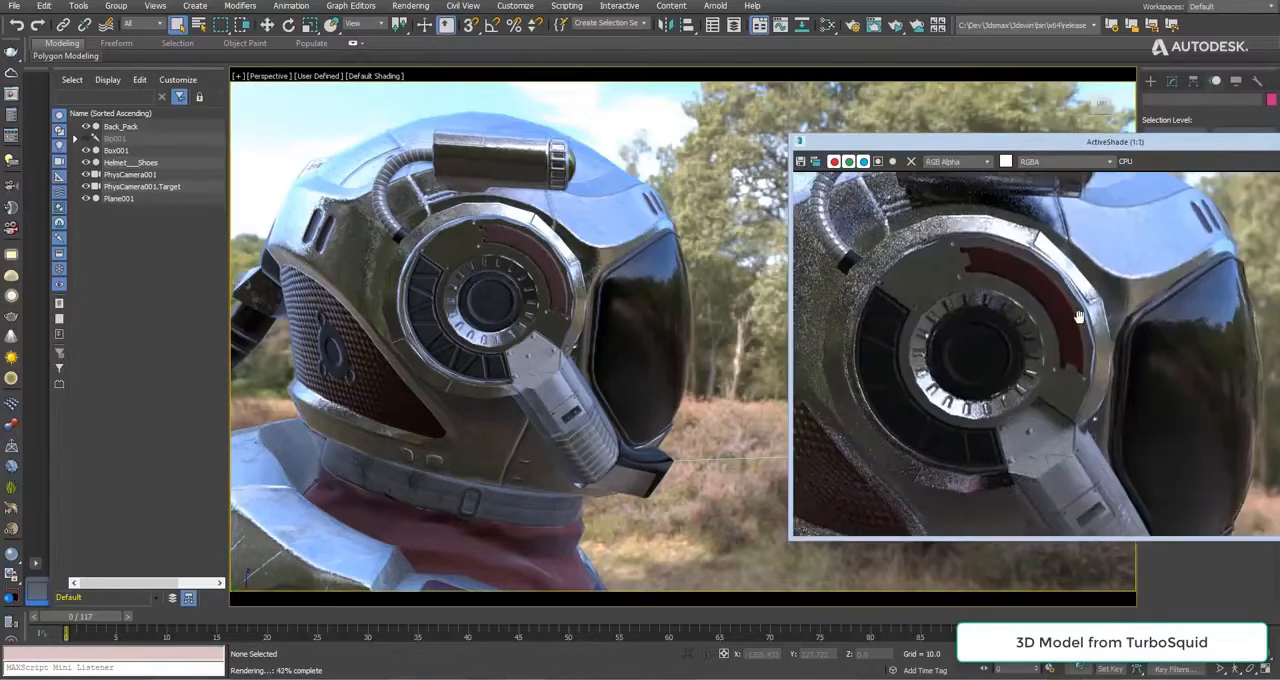
pyautogui.scroll(-4, 1057, 345)
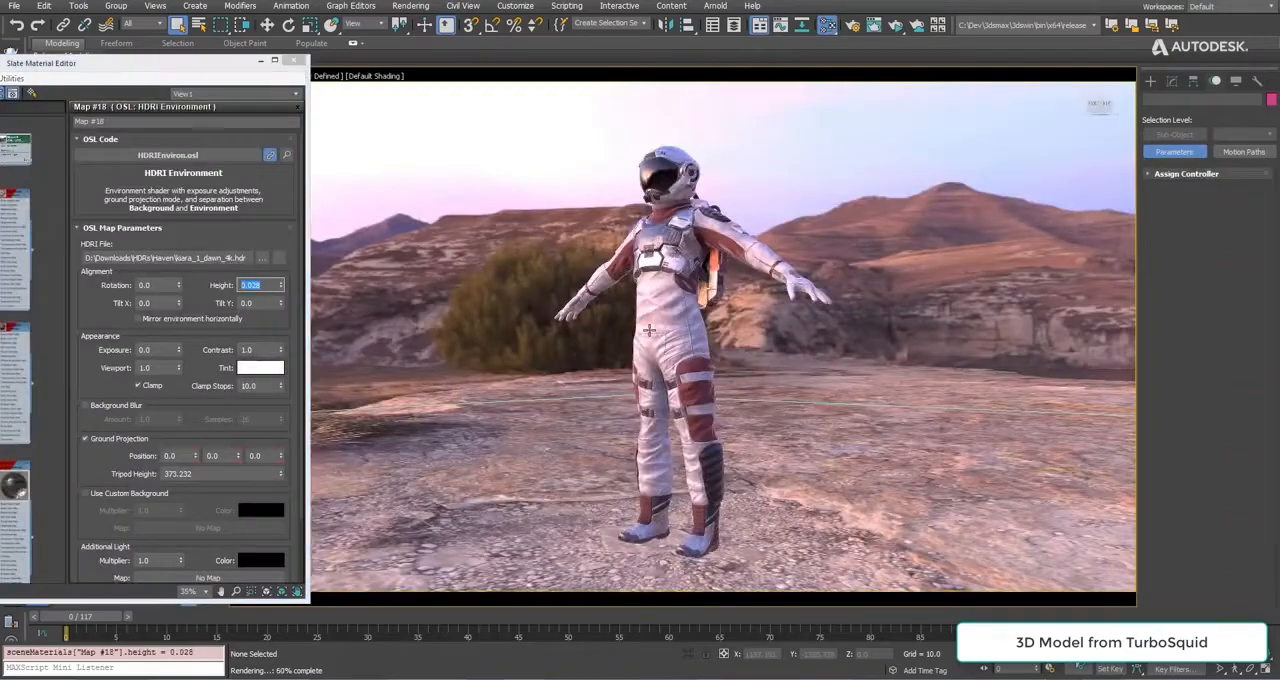
# Enable Background Blur with an amount of 1.0 on the kiara_1_dawn_4k.hdr environment and close the material editor.
pyautogui.moveTo(649, 330)
pyautogui.keyDown('alt'); pyautogui.mouseDown(button='middle')
pyautogui.moveTo(830, 333)
pyautogui.moveTo(667, 336)
pyautogui.moveTo(696, 322)
pyautogui.moveTo(672, 306)
pyautogui.moveTo(651, 315)
pyautogui.mouseUp(button='middle'); pyautogui.keyUp('alt')
pyautogui.scroll(5, 674, 309)
pyautogui.moveTo(651, 315); pyautogui.dragTo(605, 435, button='middle')
pyautogui.click(86, 406)
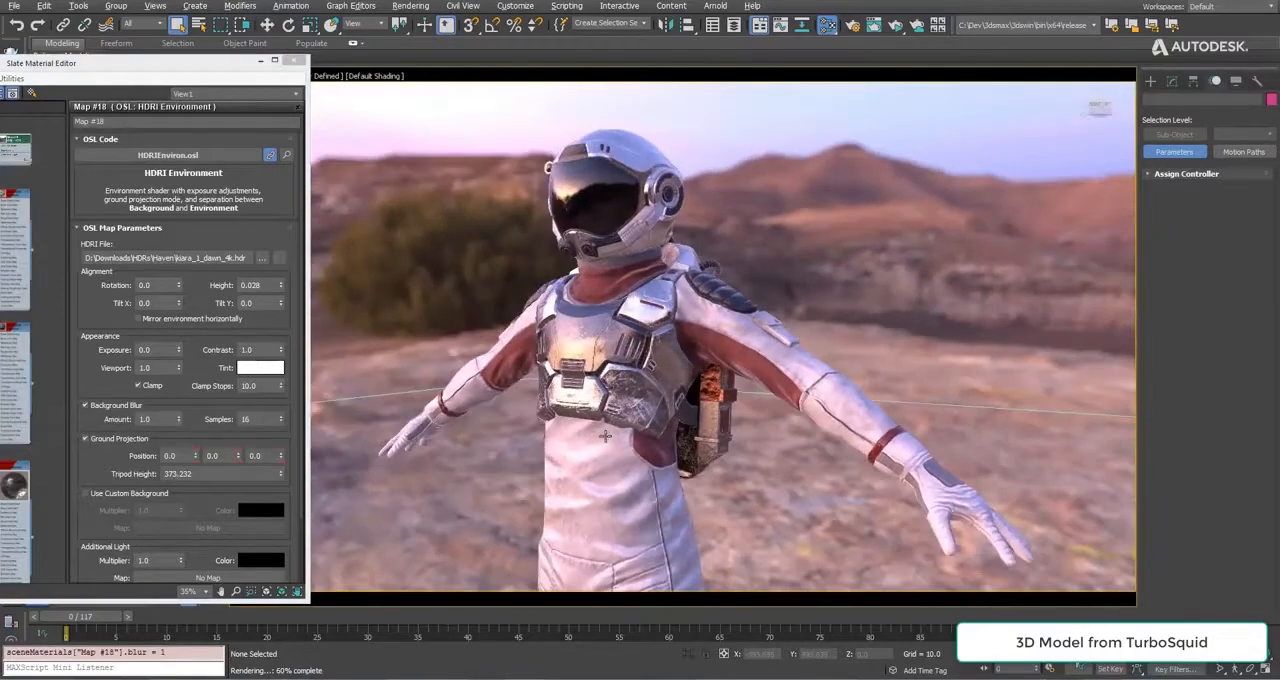
pyautogui.click(297, 62)
# Turn off Figure Mode for Bip001 and move the timeline to frame 4 with the whole astronaut in view.
pyautogui.click(129, 139)
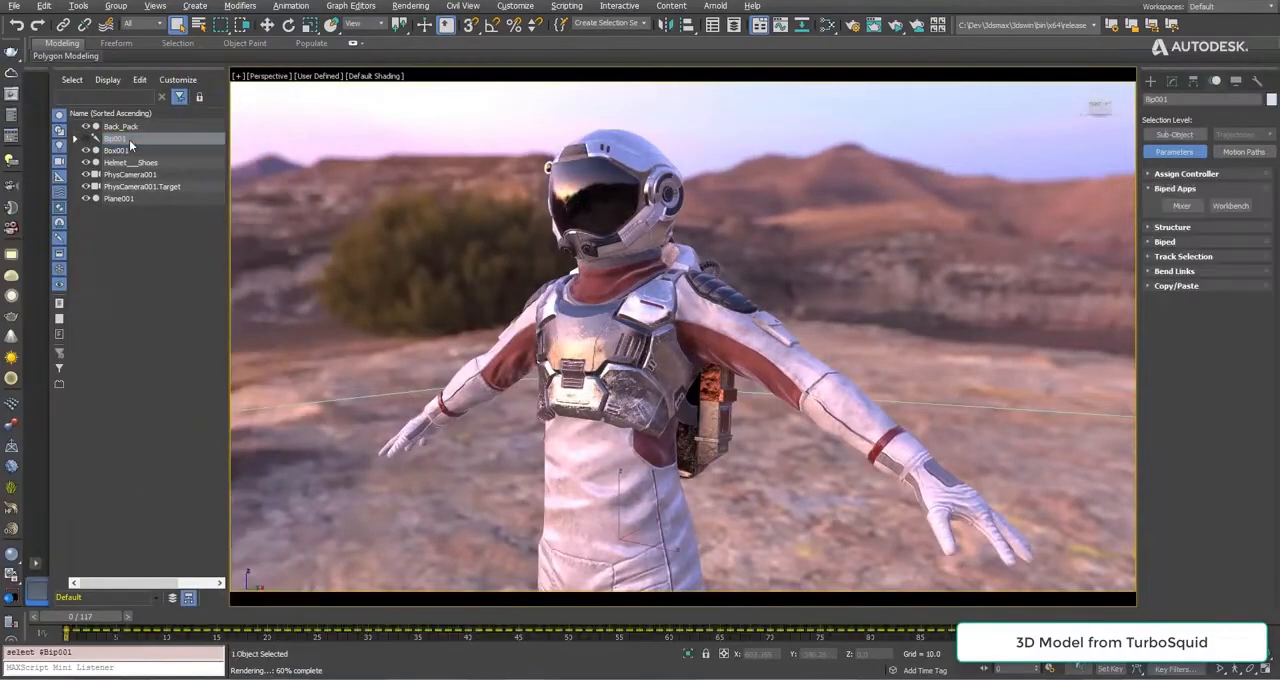
pyautogui.click(1172, 259)
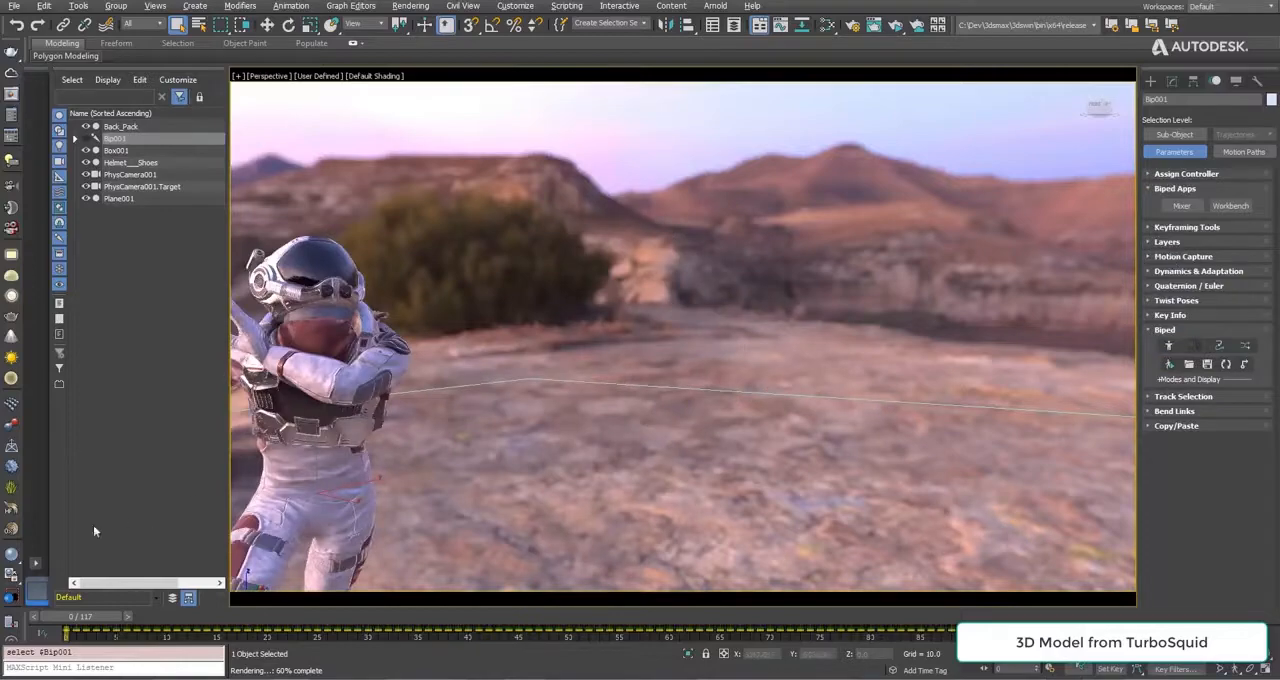
pyautogui.moveTo(83, 621); pyautogui.dragTo(117, 621)
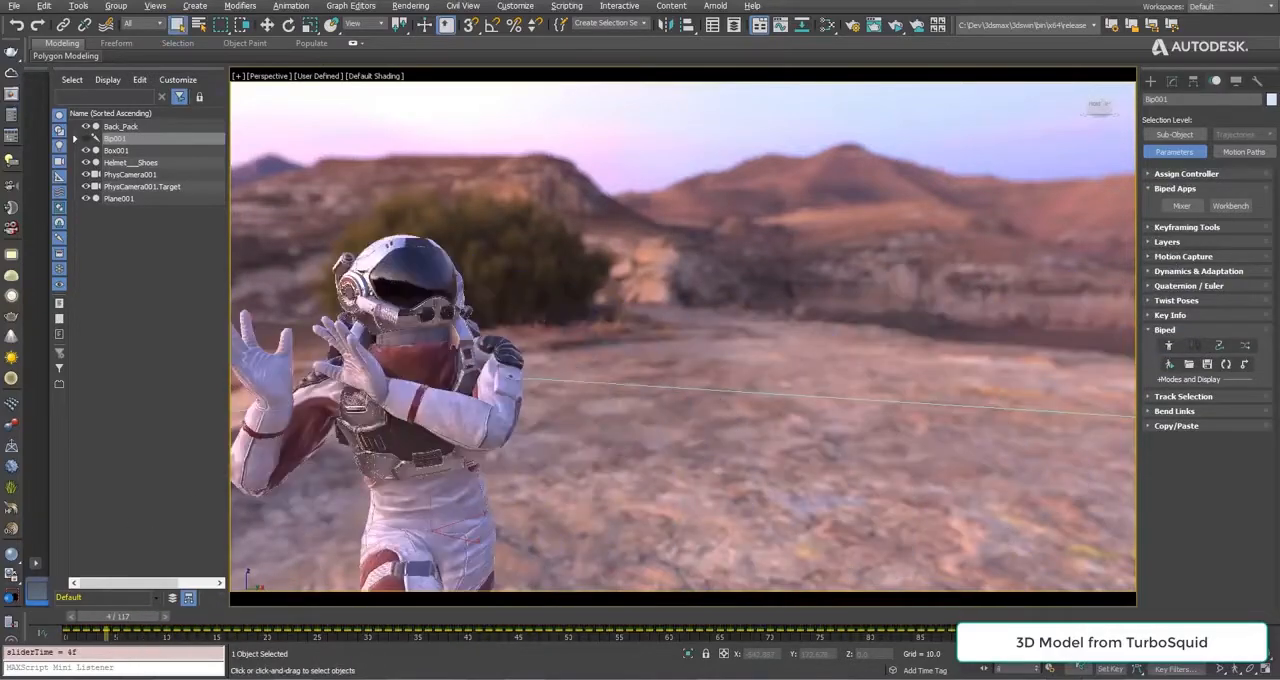
pyautogui.scroll(-5, 483, 349)
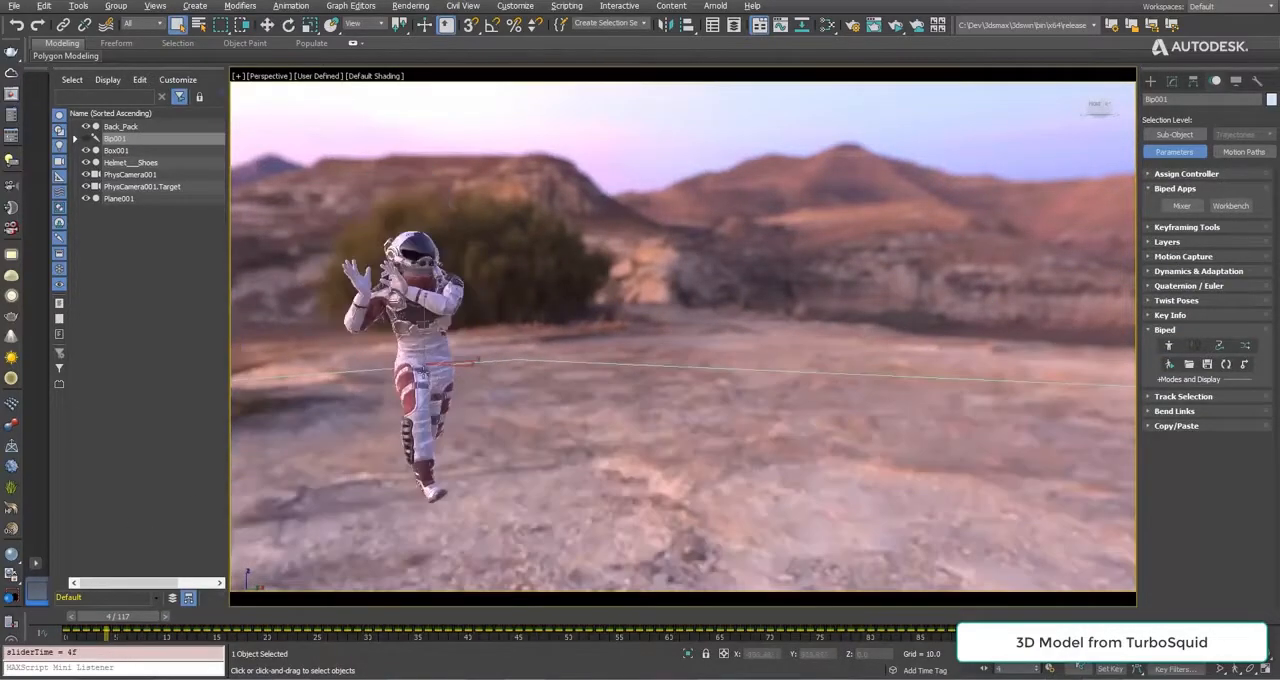
pyautogui.moveTo(140, 617)
pyautogui.mouseDown()
pyautogui.moveTo(780, 618)
pyautogui.moveTo(117, 617)
pyautogui.mouseUp()
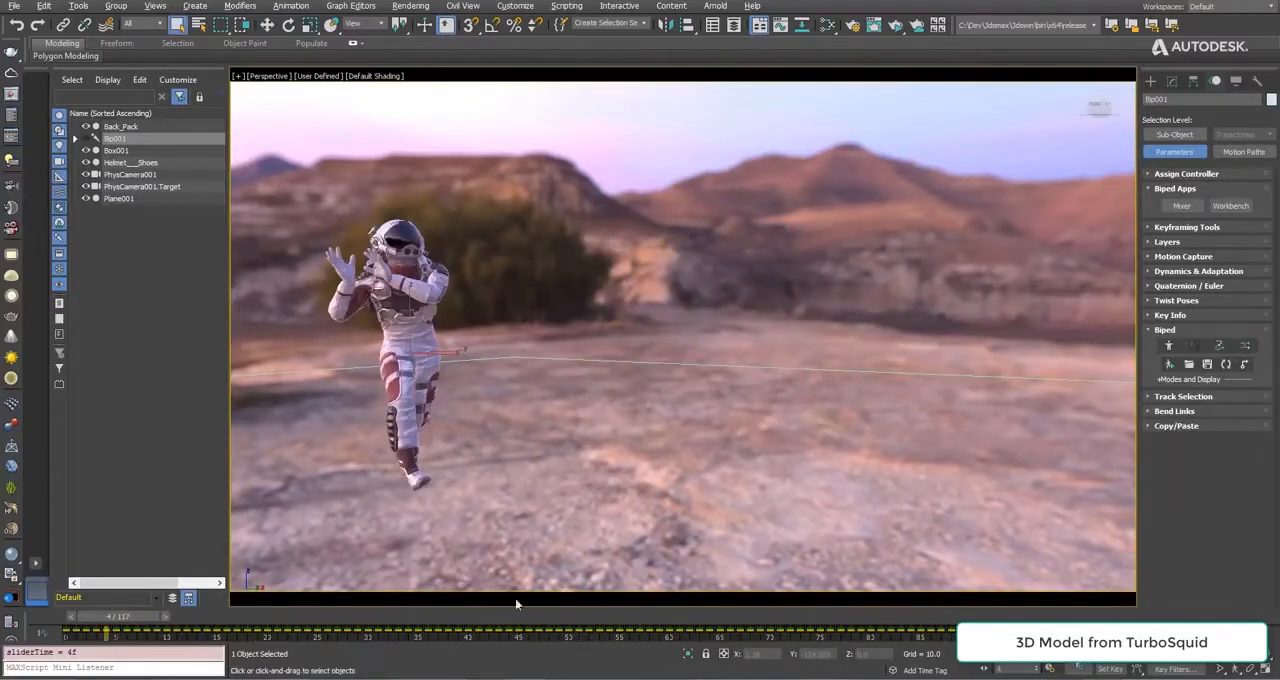
# Play the biped animation through PhysCamera001 and turn off Background Blur on the HDRI environment.
pyautogui.click(1016, 654)
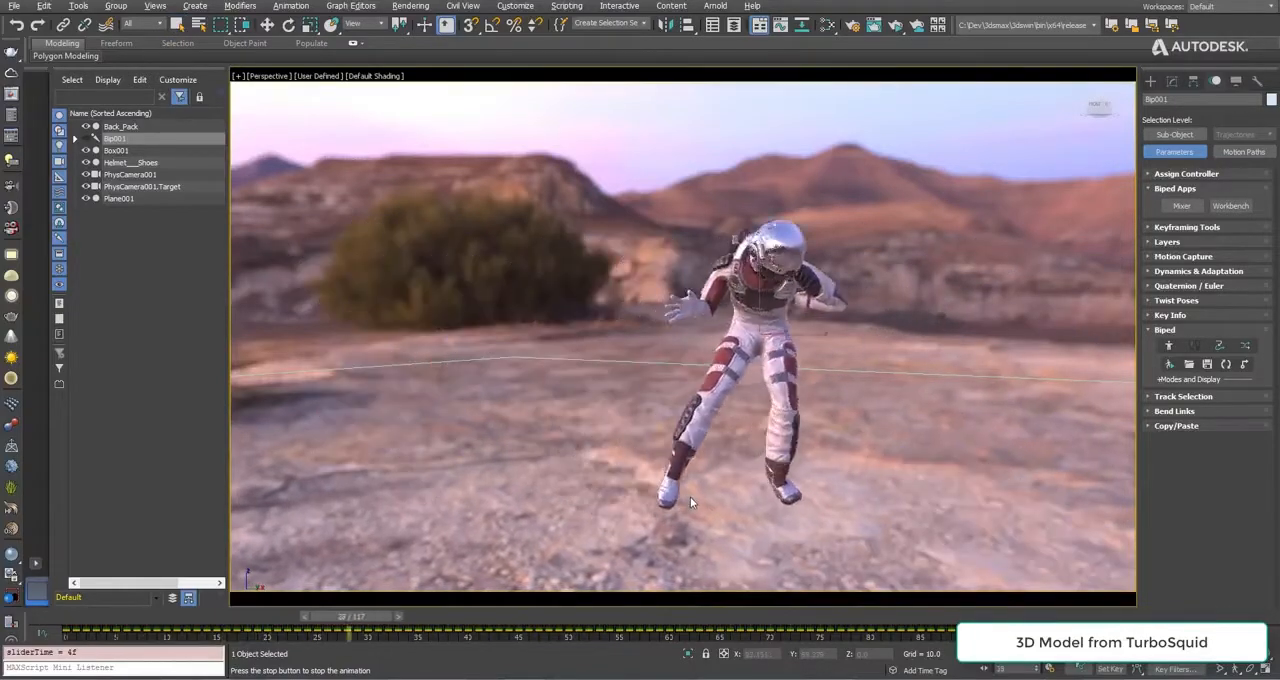
pyautogui.press('c')
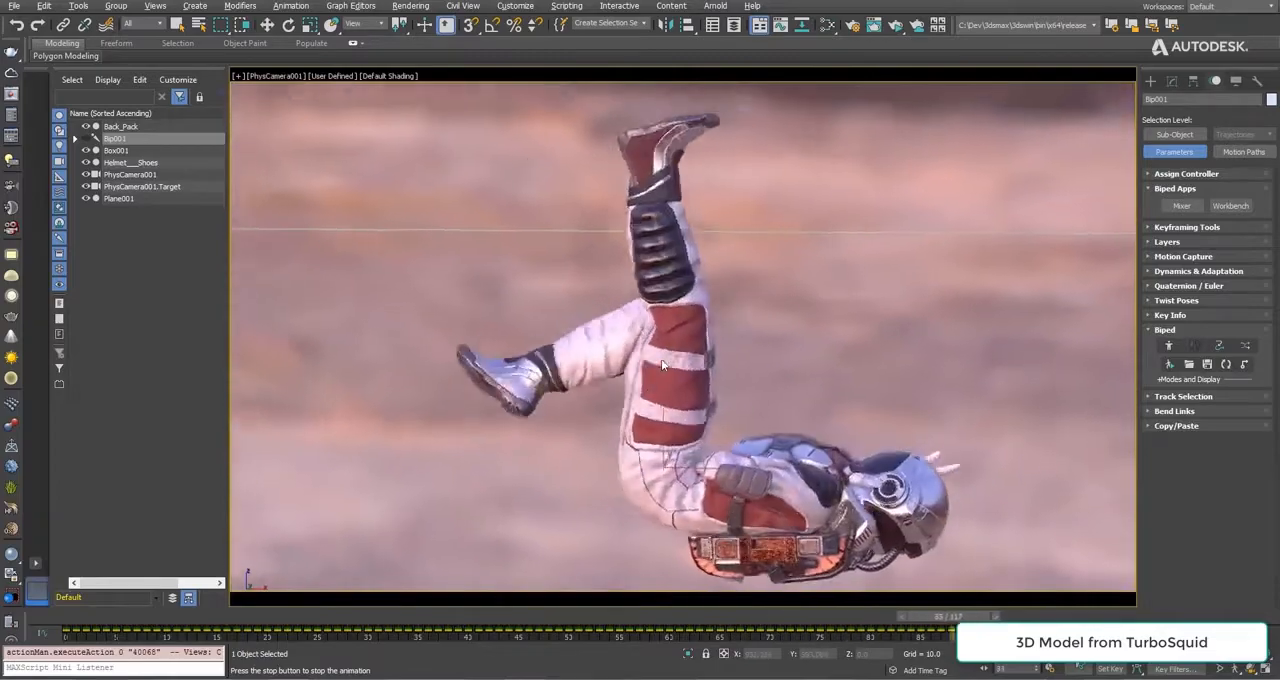
pyautogui.press('m')
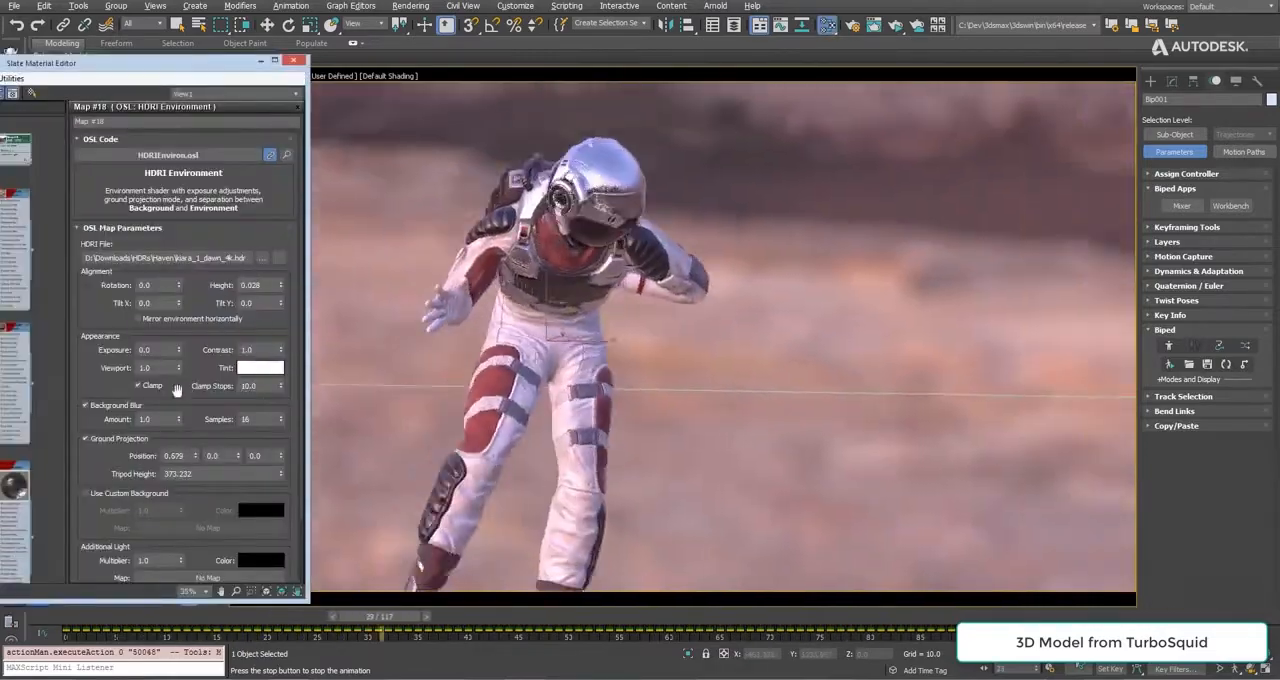
pyautogui.click(118, 407)
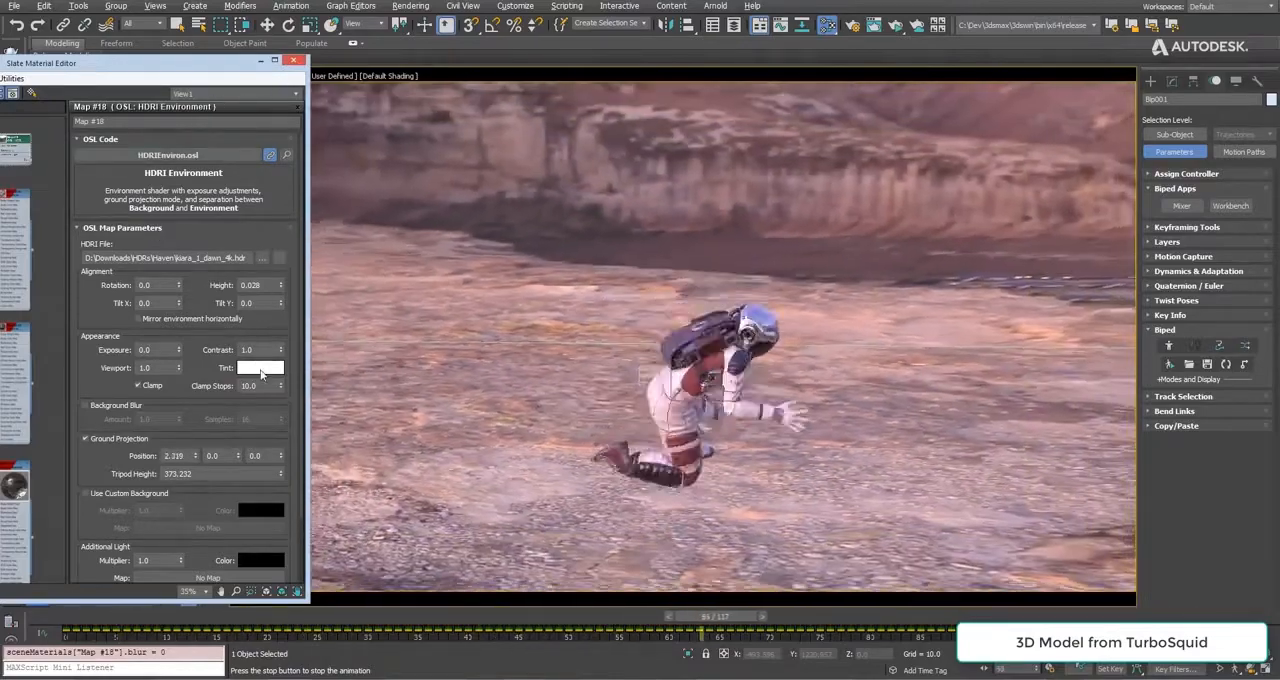
# Set the HDRI environment's tint to orange with red 1.0, green 0.465, blue 0.187 and alpha 0.317.
pyautogui.click(260, 367)
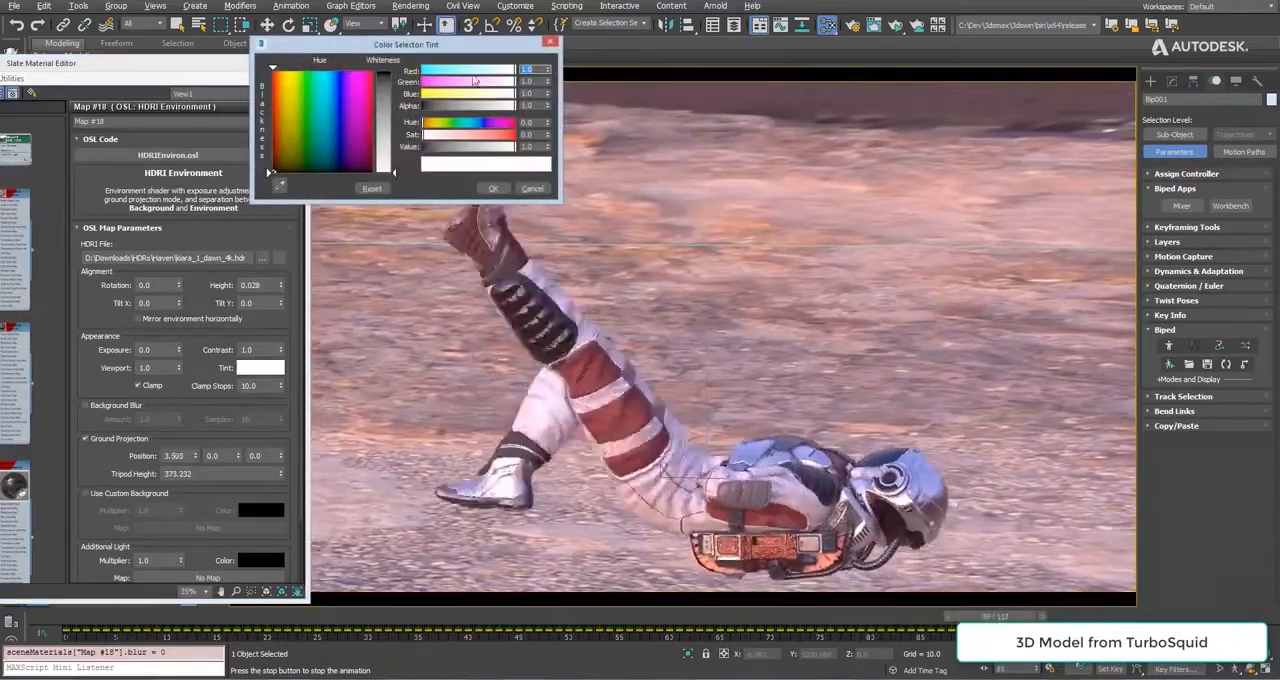
pyautogui.click(486, 82)
pyautogui.click(452, 105)
pyautogui.click(445, 94)
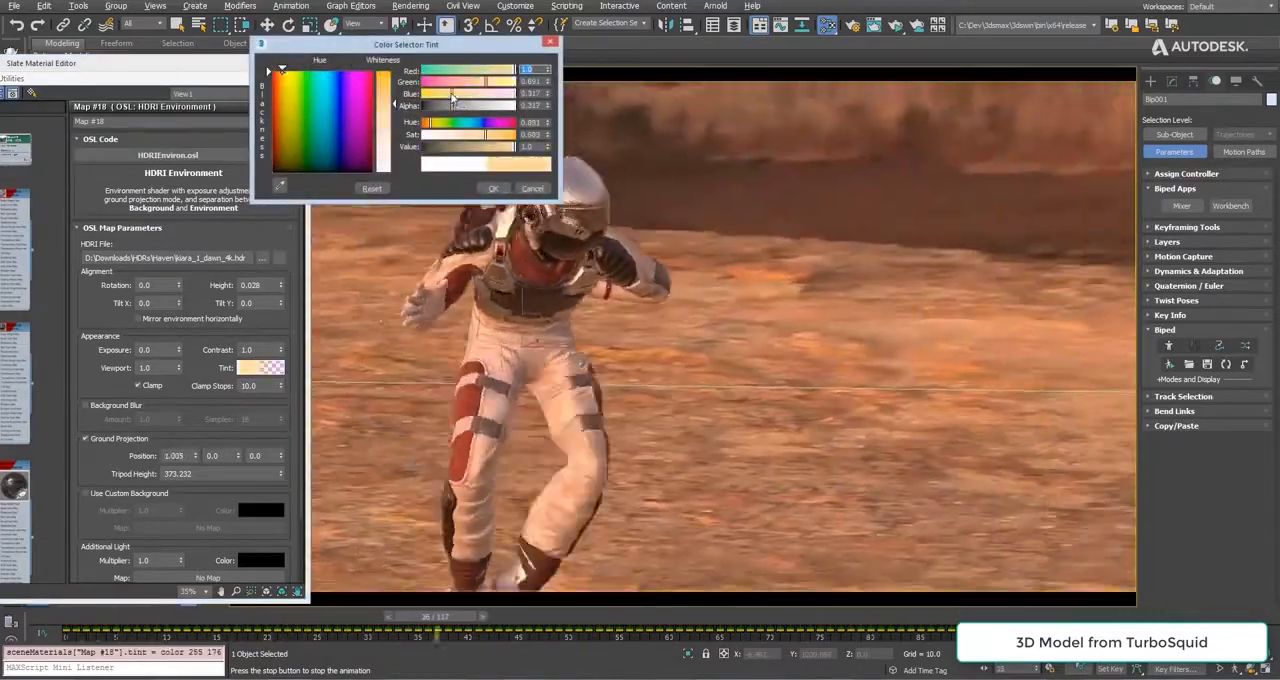
pyautogui.click(475, 82)
pyautogui.moveTo(476, 83); pyautogui.dragTo(465, 83)
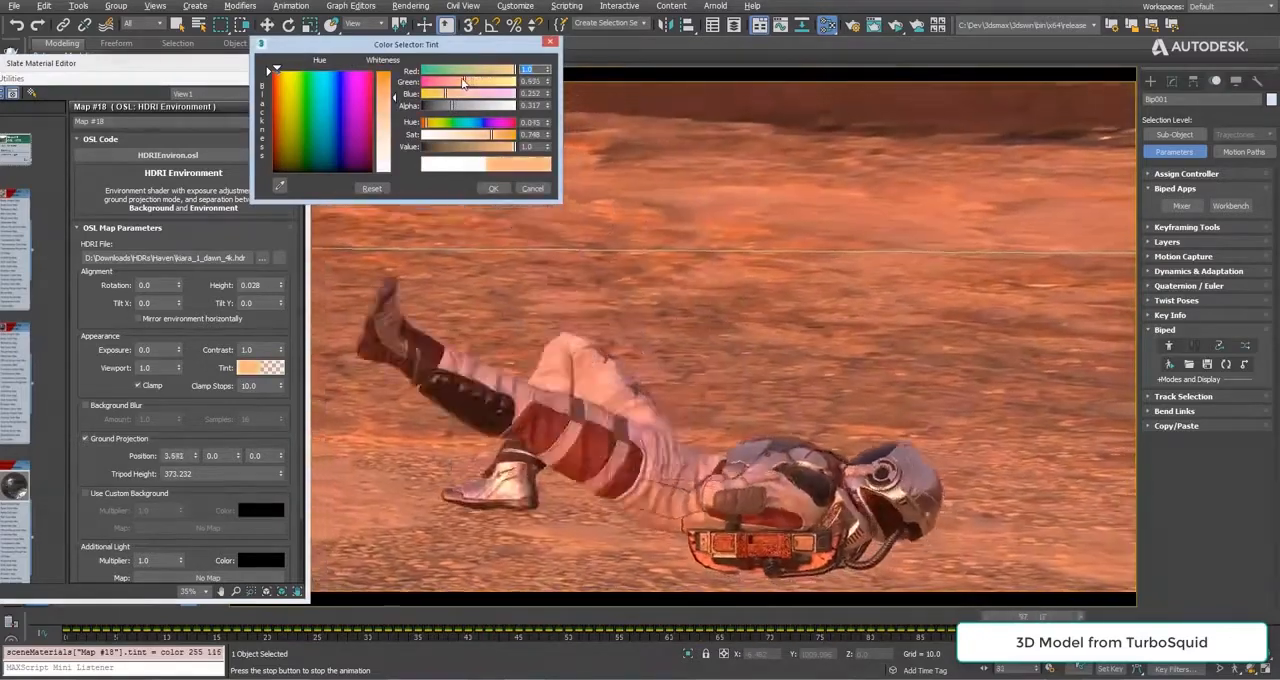
pyautogui.click(439, 94)
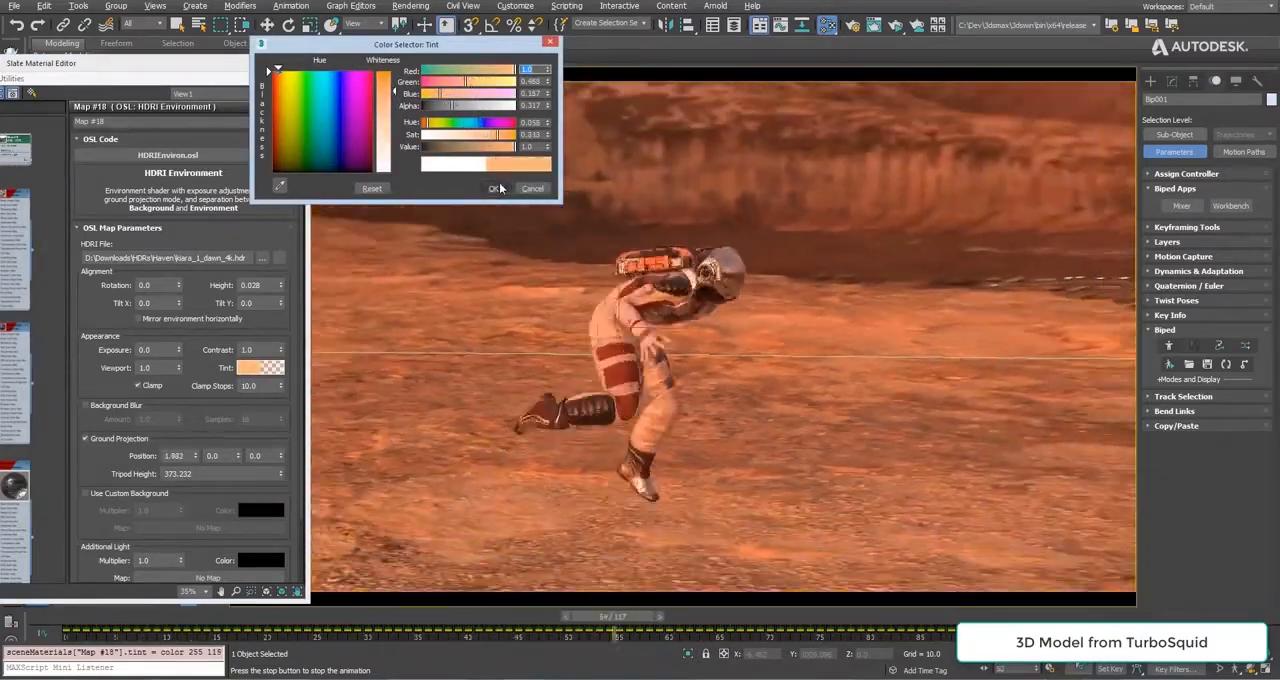
pyautogui.click(493, 188)
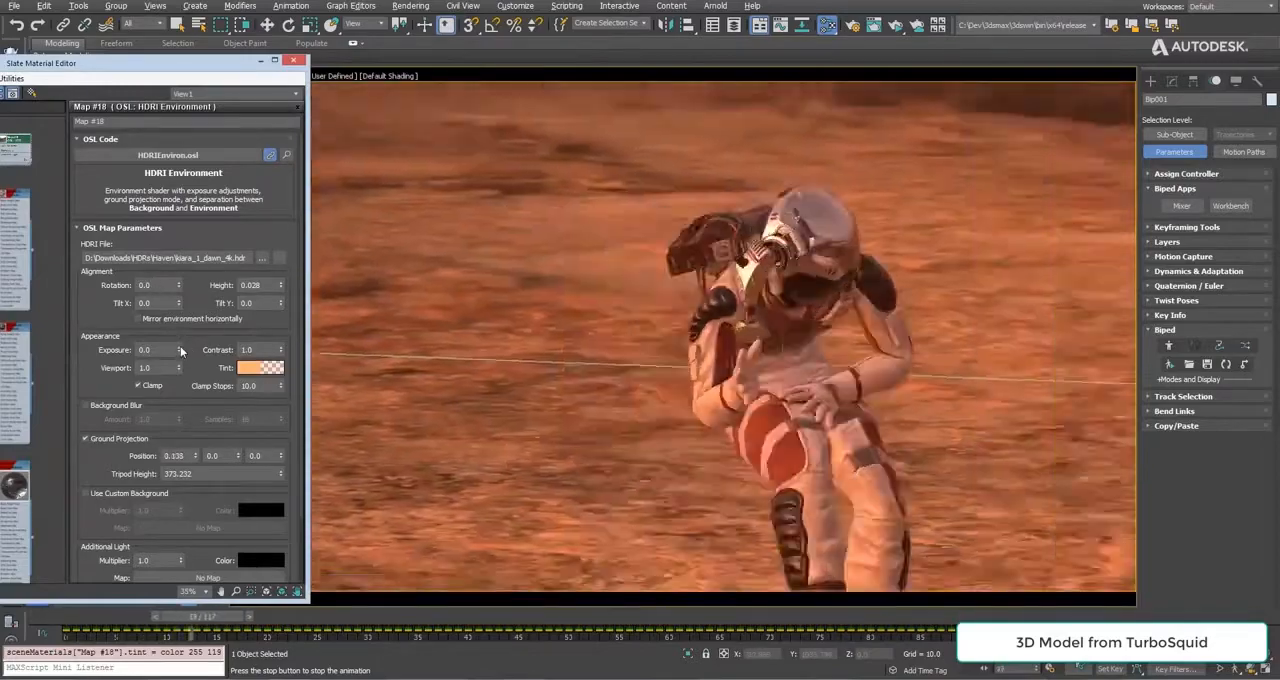
# Set the HDRI environment's exposure to -1.769, close the material editor and stop the animation playback.
pyautogui.moveTo(179, 349); pyautogui.dragTo(179, 461)
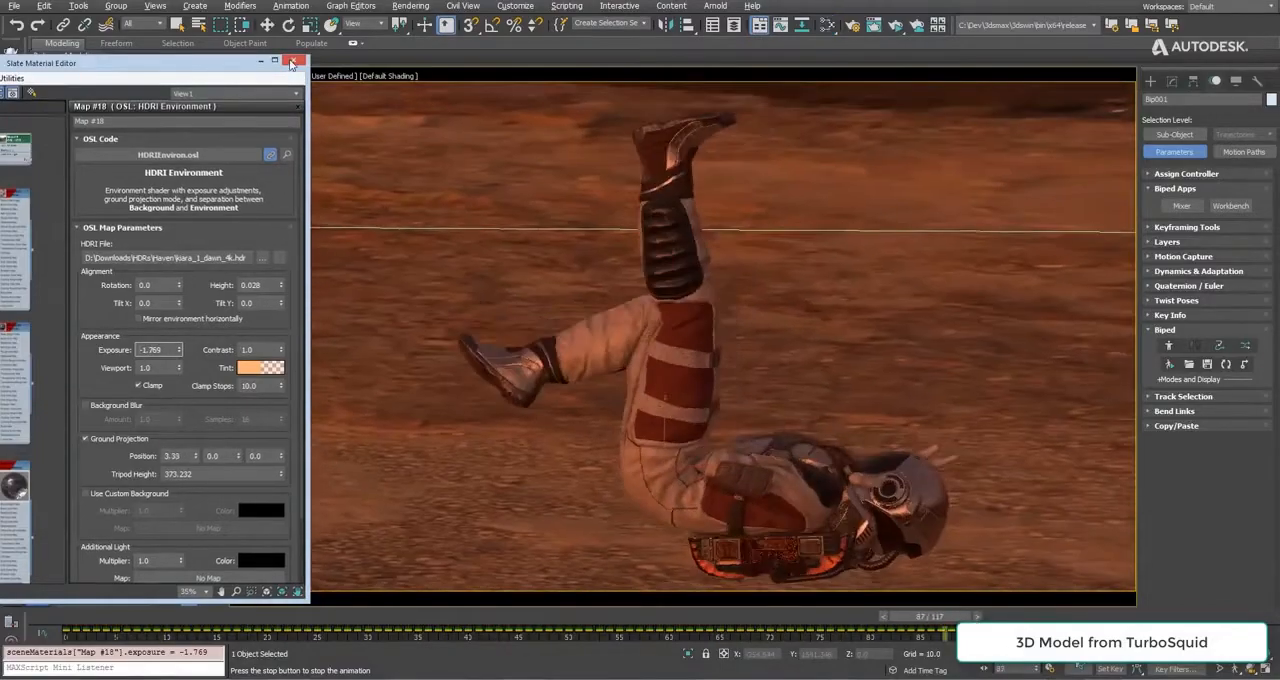
pyautogui.click(291, 63)
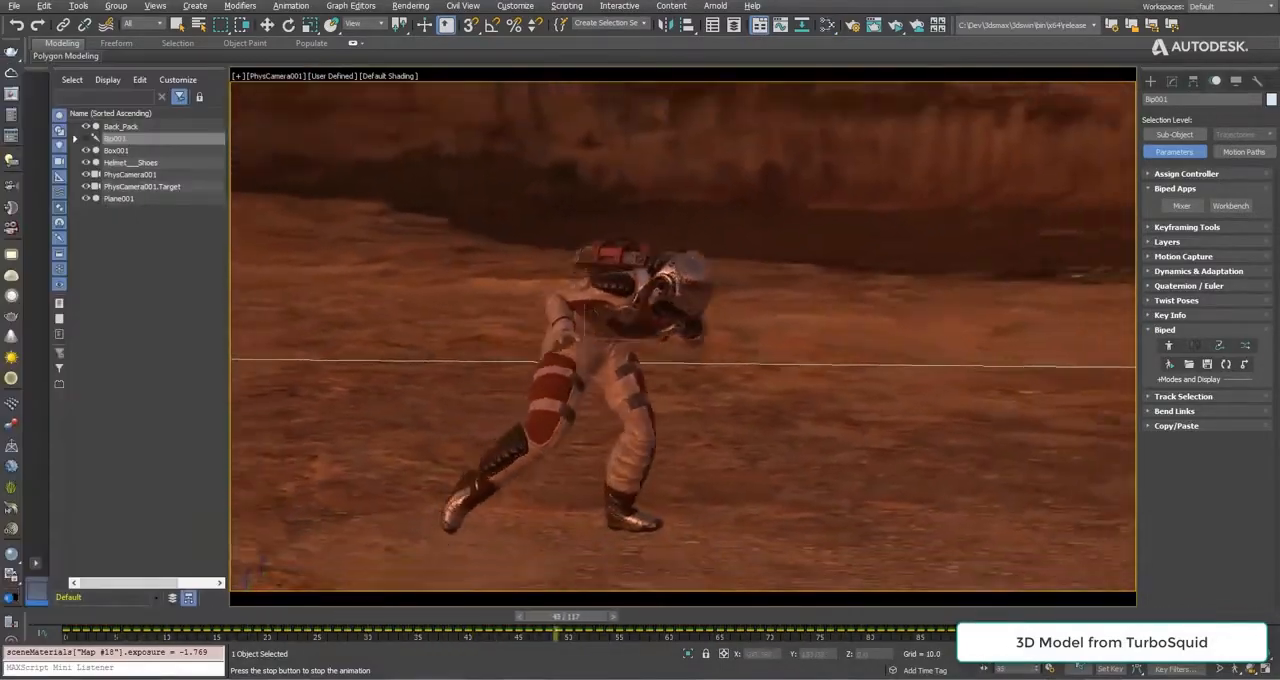
pyautogui.press('Escape')
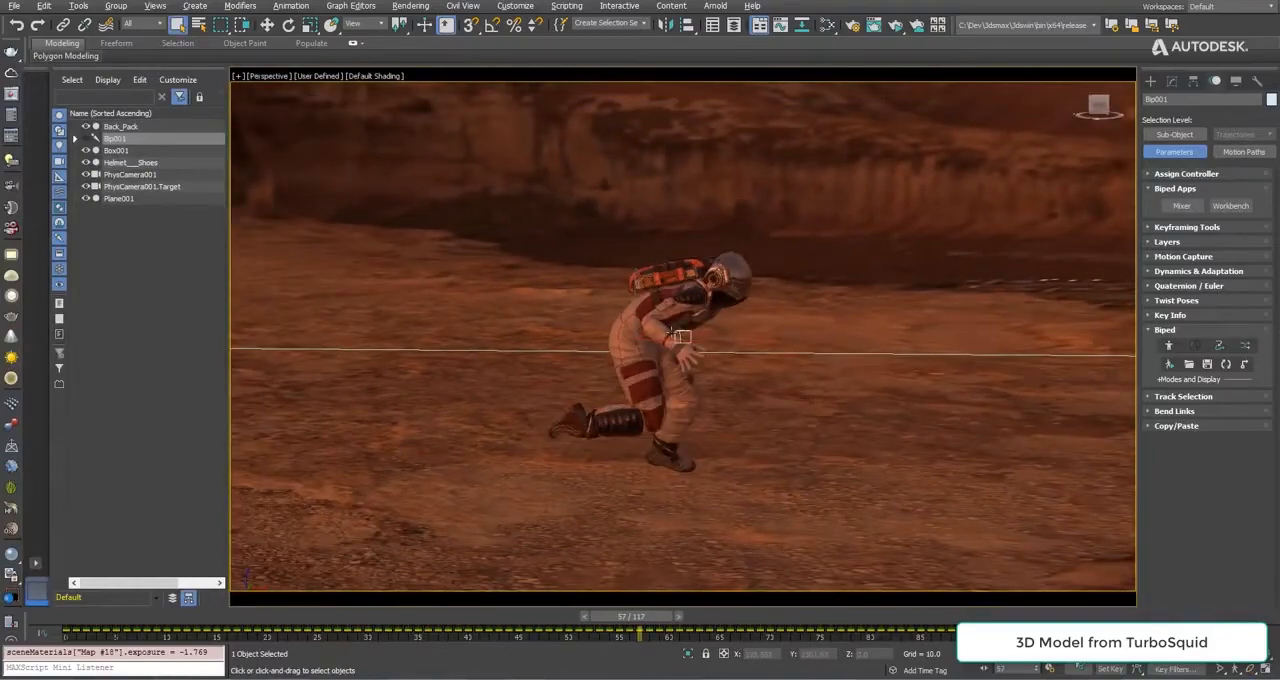
# Return the timeline to frame 0 and frame the astronaut against the canyon wall in the perspective view.
pyautogui.keyDown('alt'); pyautogui.moveTo(671, 331); pyautogui.dragTo(120, 340, button='middle'); pyautogui.keyUp('alt')
pyautogui.scroll(2, 619, 319)
pyautogui.keyDown('alt'); pyautogui.moveTo(619, 319); pyautogui.dragTo(782, 522, button='middle'); pyautogui.keyUp('alt')
pyautogui.moveTo(637, 624); pyautogui.dragTo(96, 620)
pyautogui.moveTo(285, 412); pyautogui.dragTo(680, 423, button='middle')
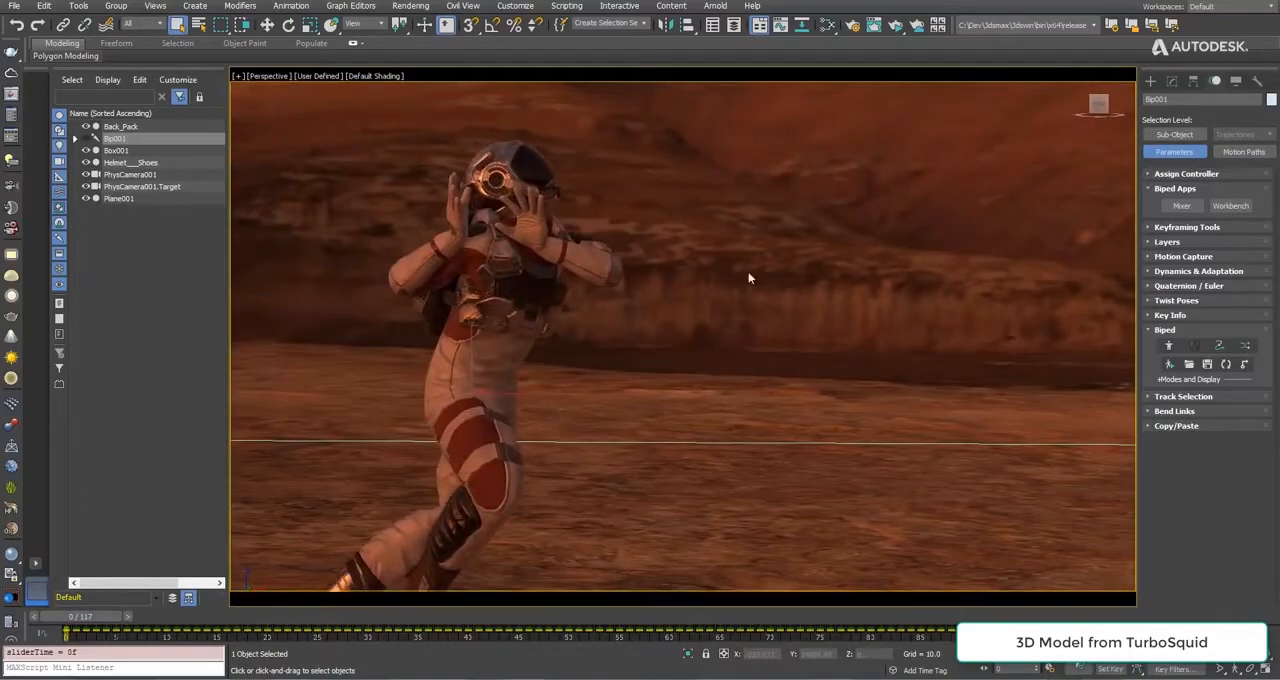
# Start an ActiveShade render of the tinted scene, place it beside the viewport astronaut and inspect the helmet.
pyautogui.click(900, 24)
pyautogui.moveTo(623, 178); pyautogui.dragTo(941, 115)
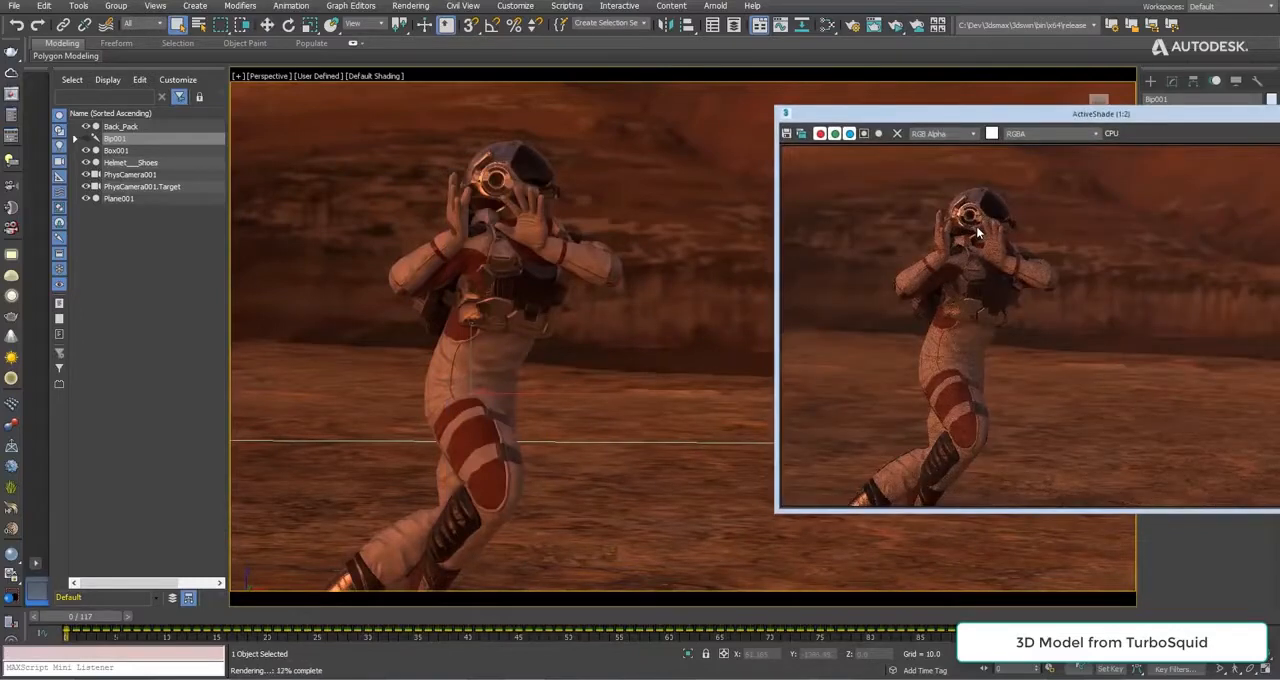
pyautogui.scroll(2, 976, 225)
pyautogui.moveTo(988, 222); pyautogui.dragTo(1065, 253, button='middle')
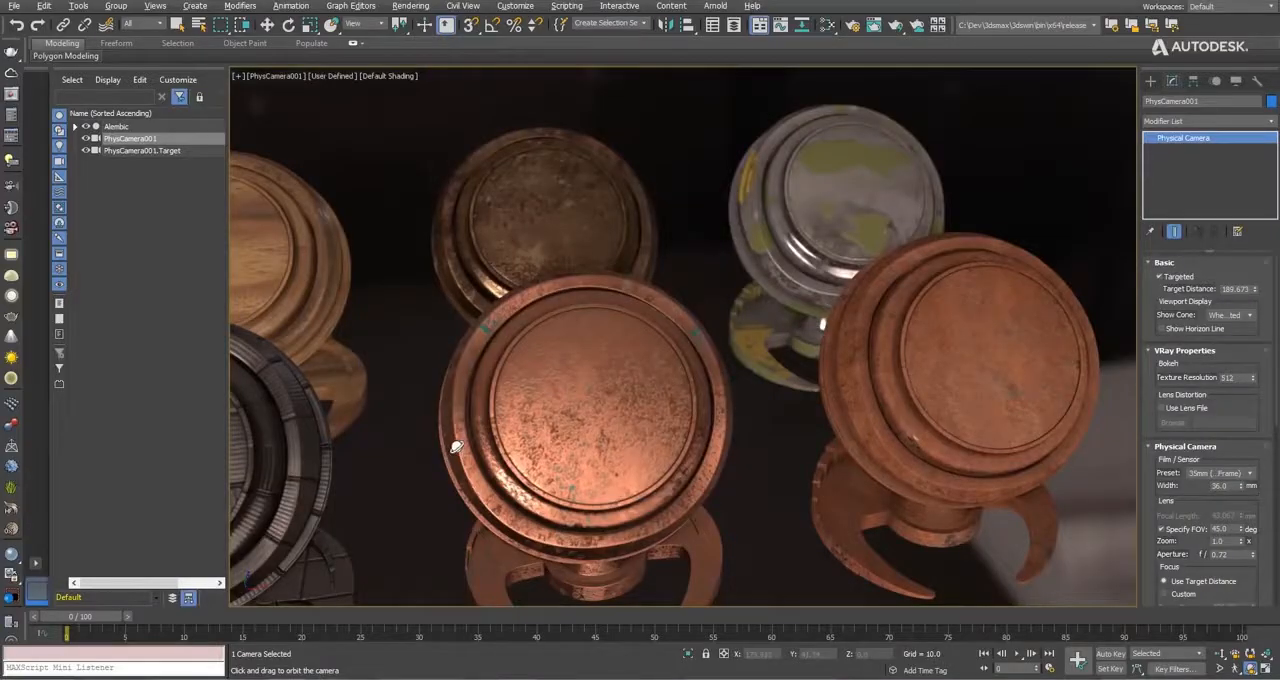
# Add a PBR Material (Metal/Rough) and a PBR Material (Spec/Gloss) node to the Slate Material Editor view.
pyautogui.moveTo(446, 449); pyautogui.dragTo(1054, 421)
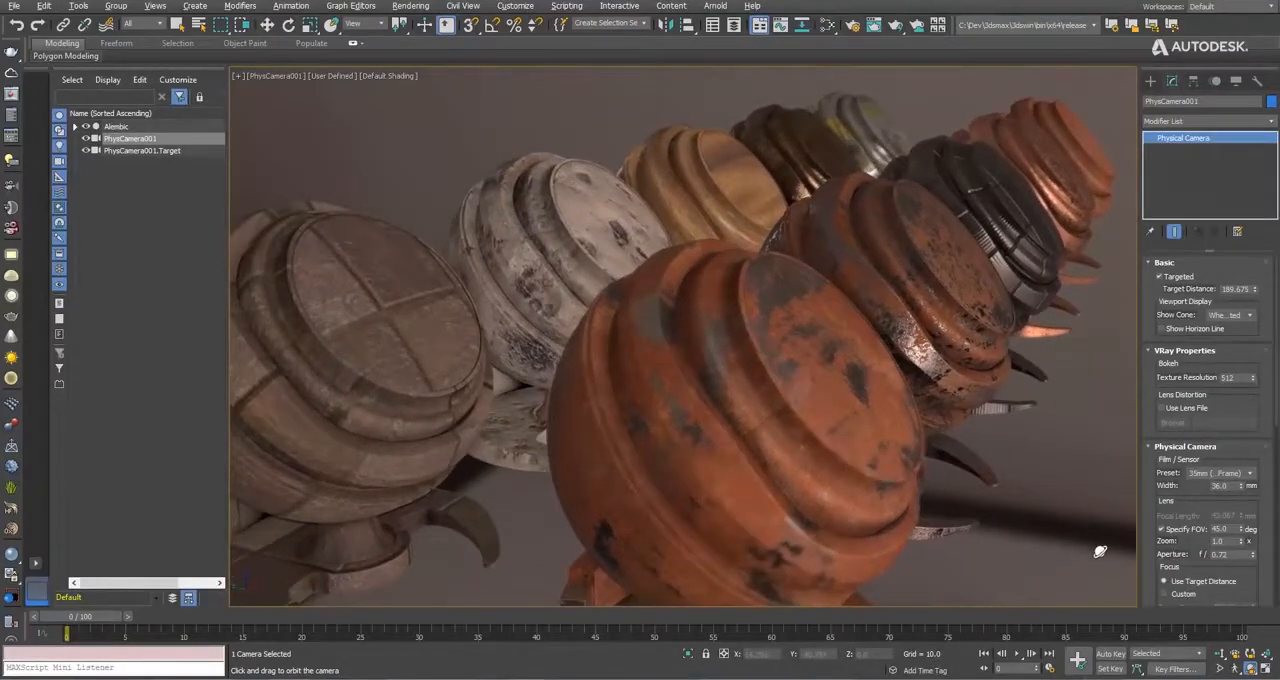
pyautogui.click(828, 25)
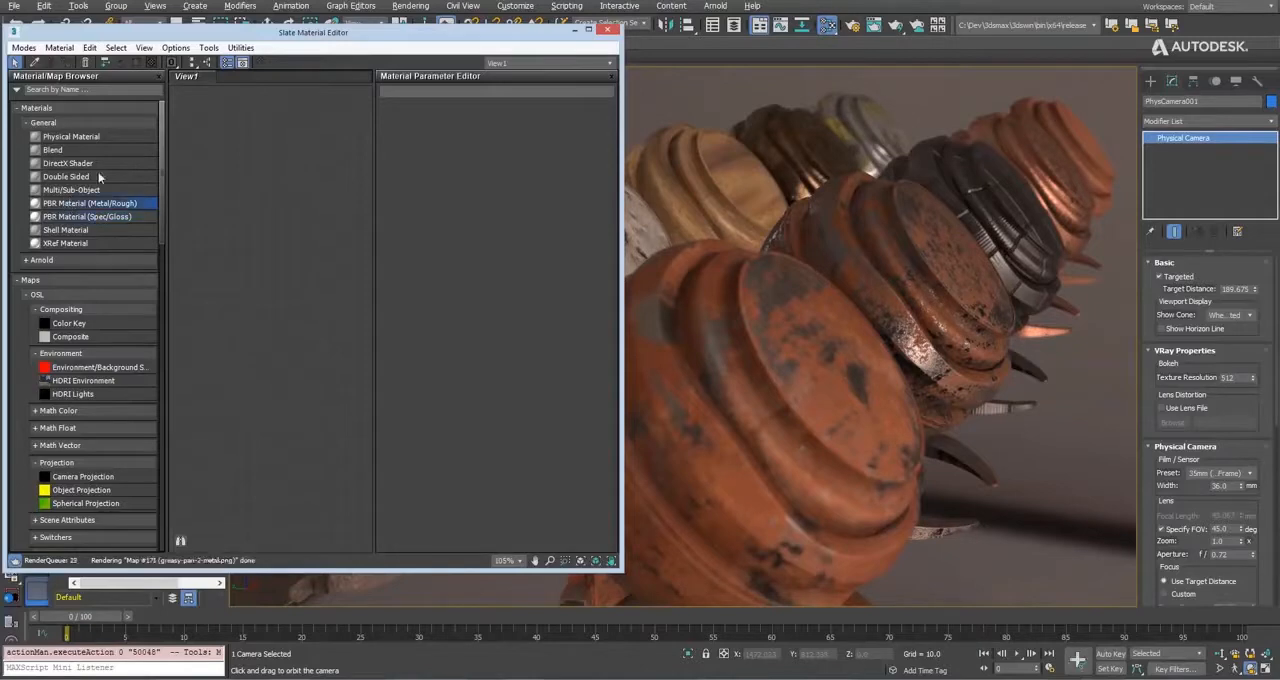
pyautogui.moveTo(293, 152); pyautogui.dragTo(275, 158)
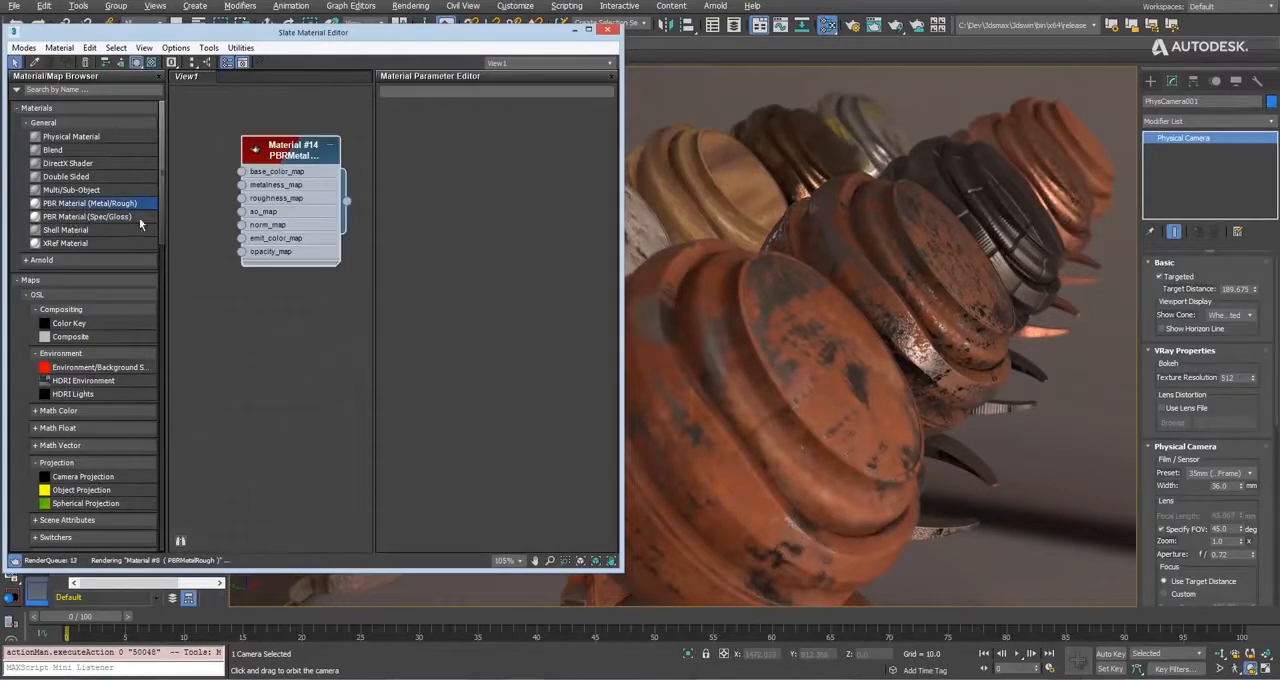
pyautogui.moveTo(87, 216); pyautogui.dragTo(285, 355)
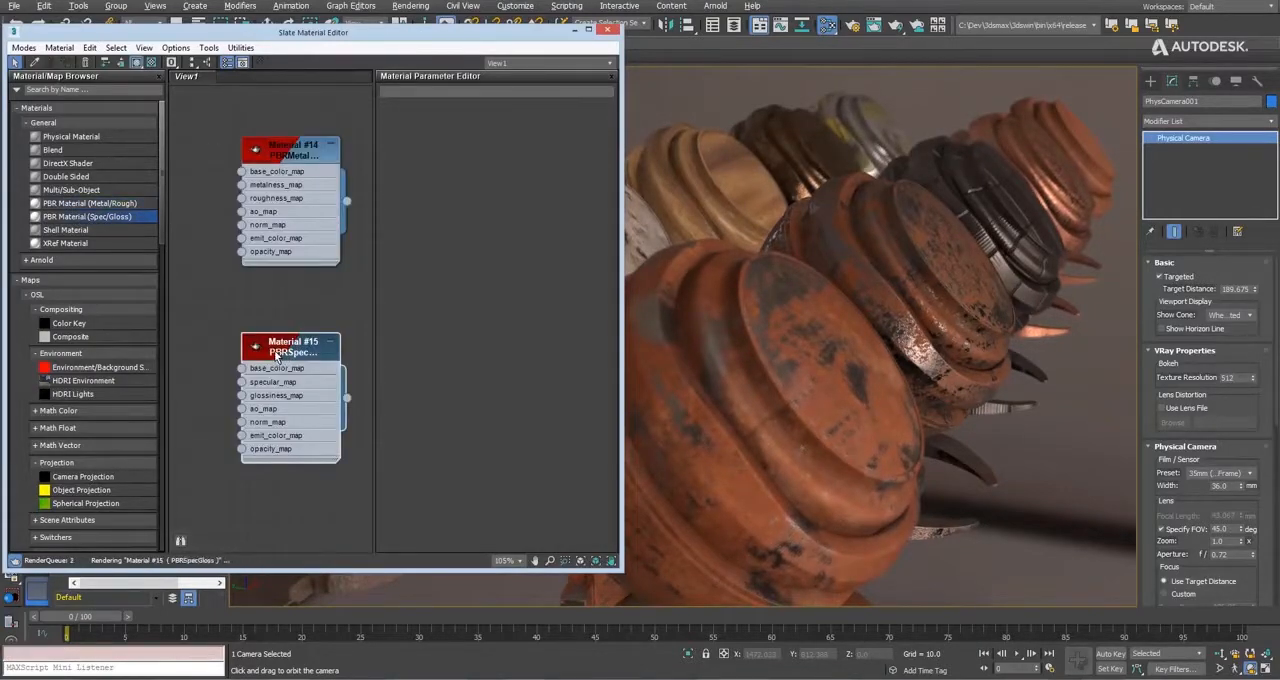
# Compare the parameters of the Metal/Rough and Spec/Gloss materials and inspect the shader balls from another camera angle.
pyautogui.doubleClick(284, 155)
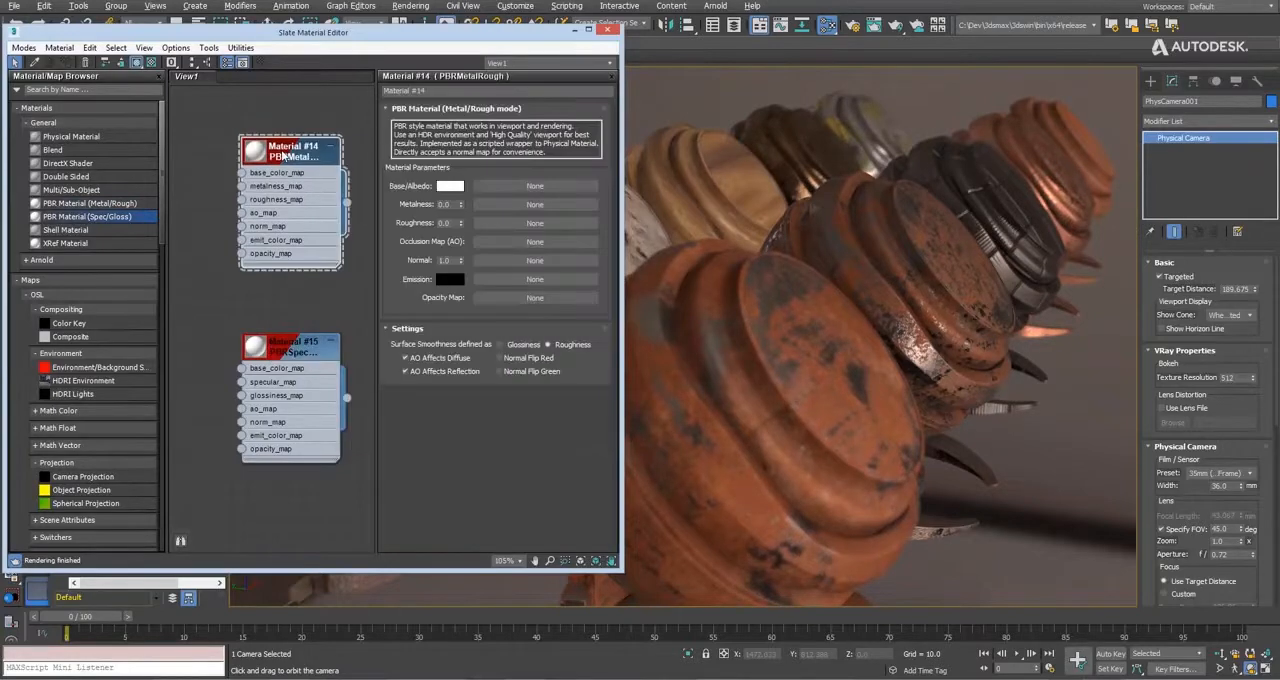
pyautogui.moveTo(353, 313); pyautogui.dragTo(322, 311, button='middle')
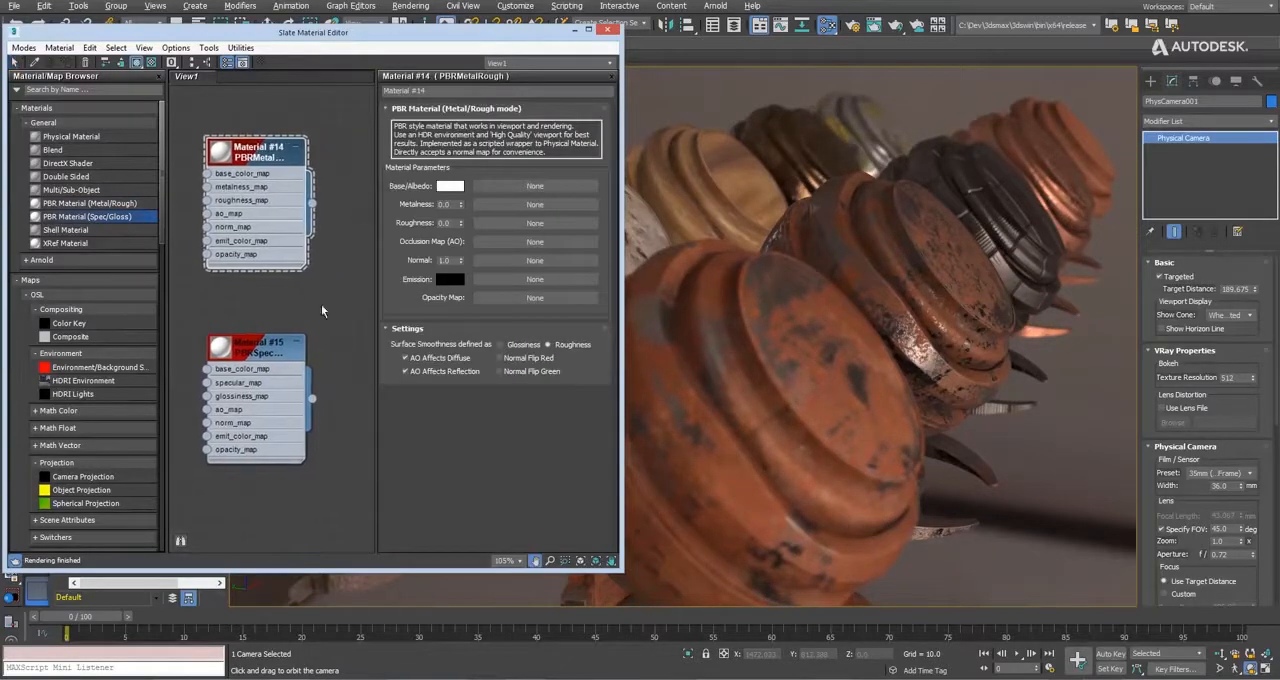
pyautogui.doubleClick(255, 352)
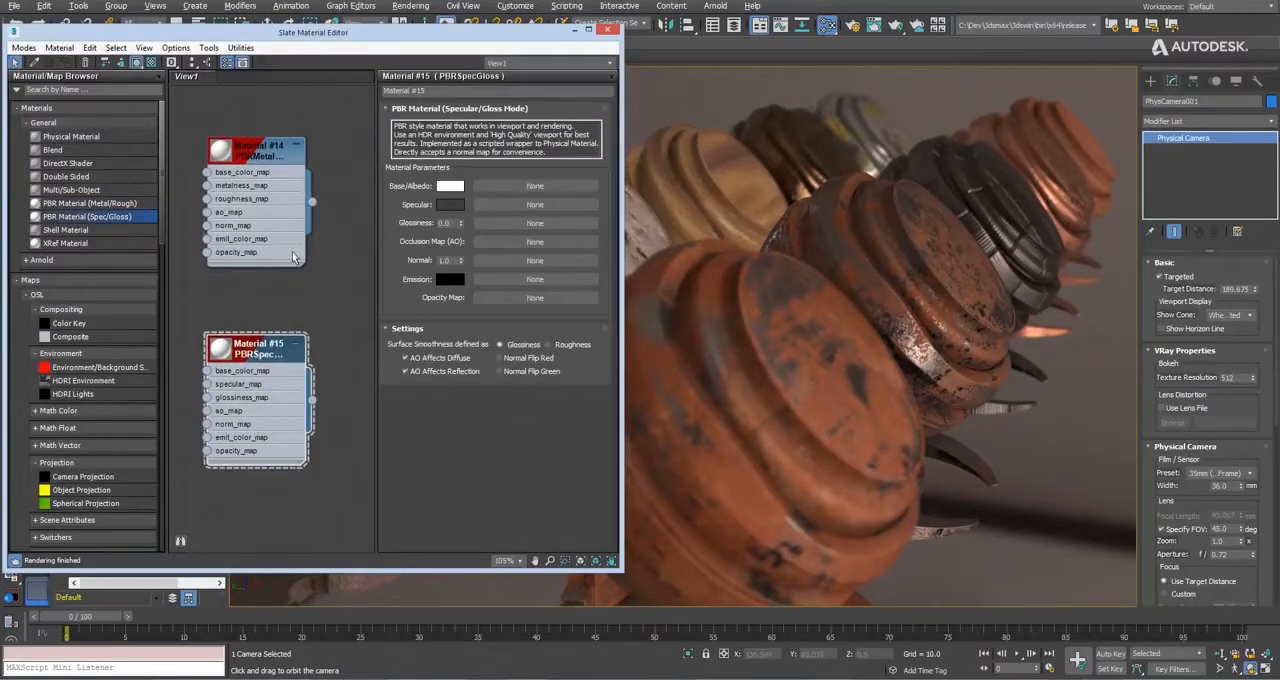
pyautogui.doubleClick(268, 158)
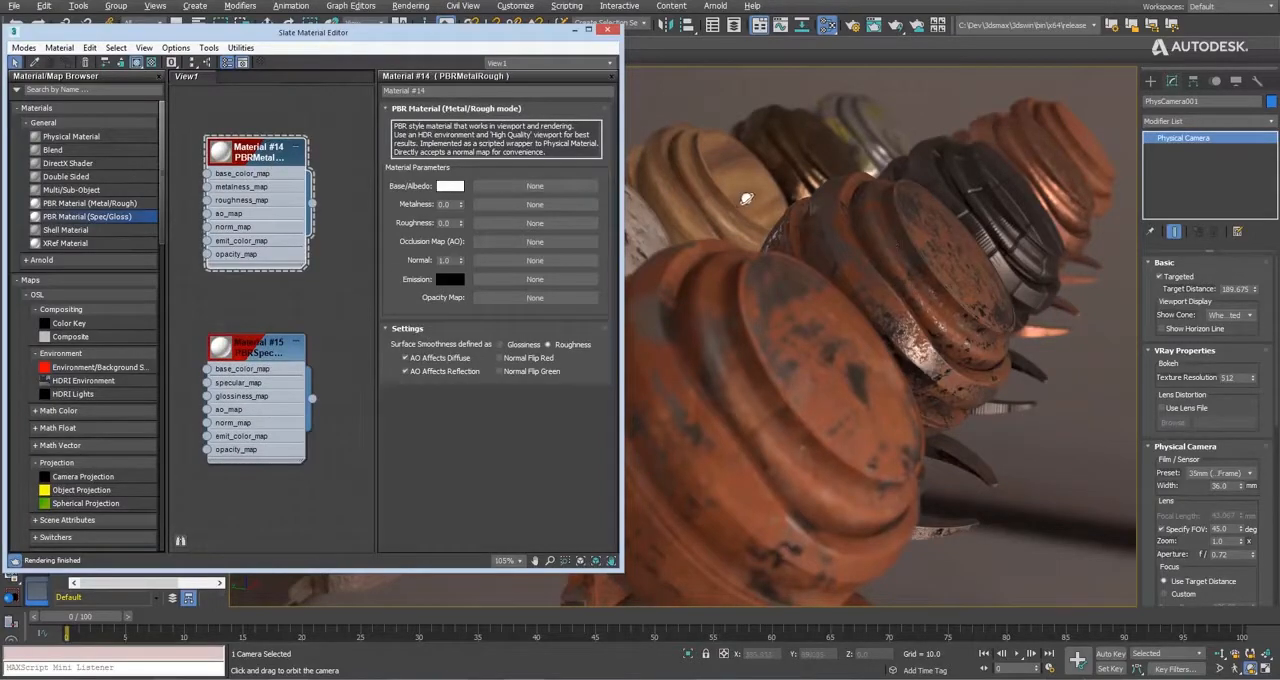
pyautogui.moveTo(800, 272); pyautogui.dragTo(781, 279)
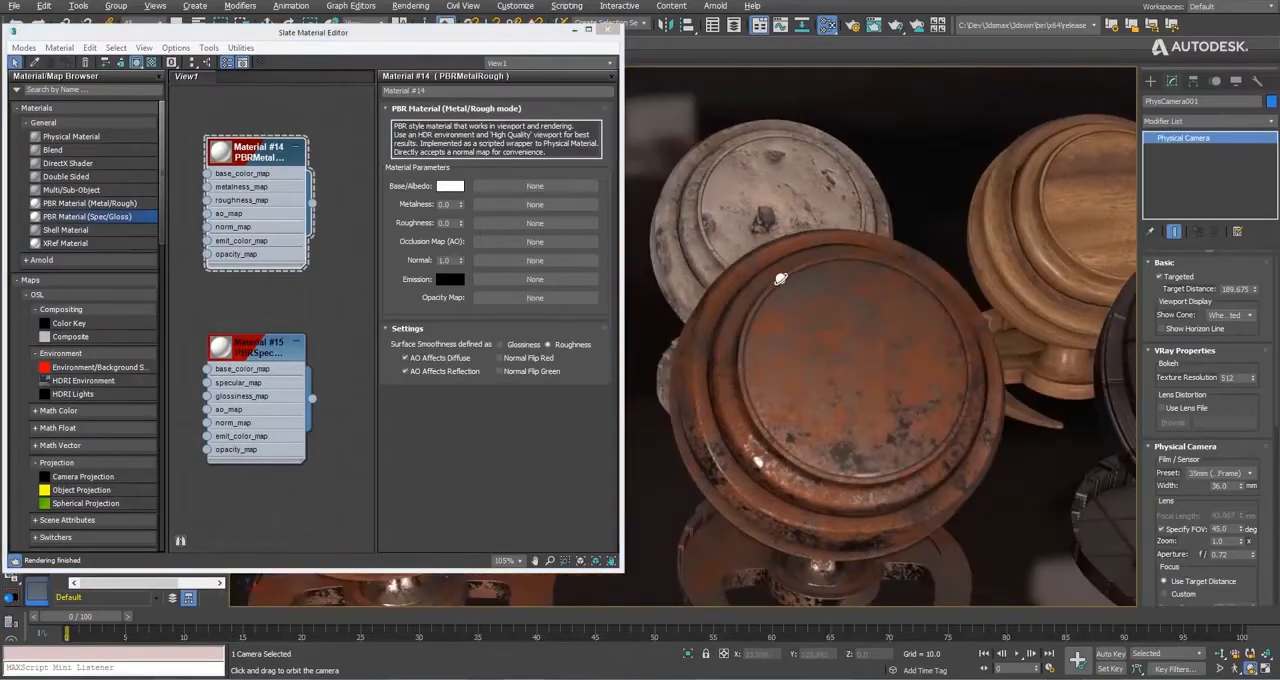
pyautogui.moveTo(853, 308); pyautogui.dragTo(806, 256)
# Switch to the browser on freepbr.com and browse to the second page of the Metals category.
pyautogui.moveTo(504, 40); pyautogui.dragTo(257, 86)
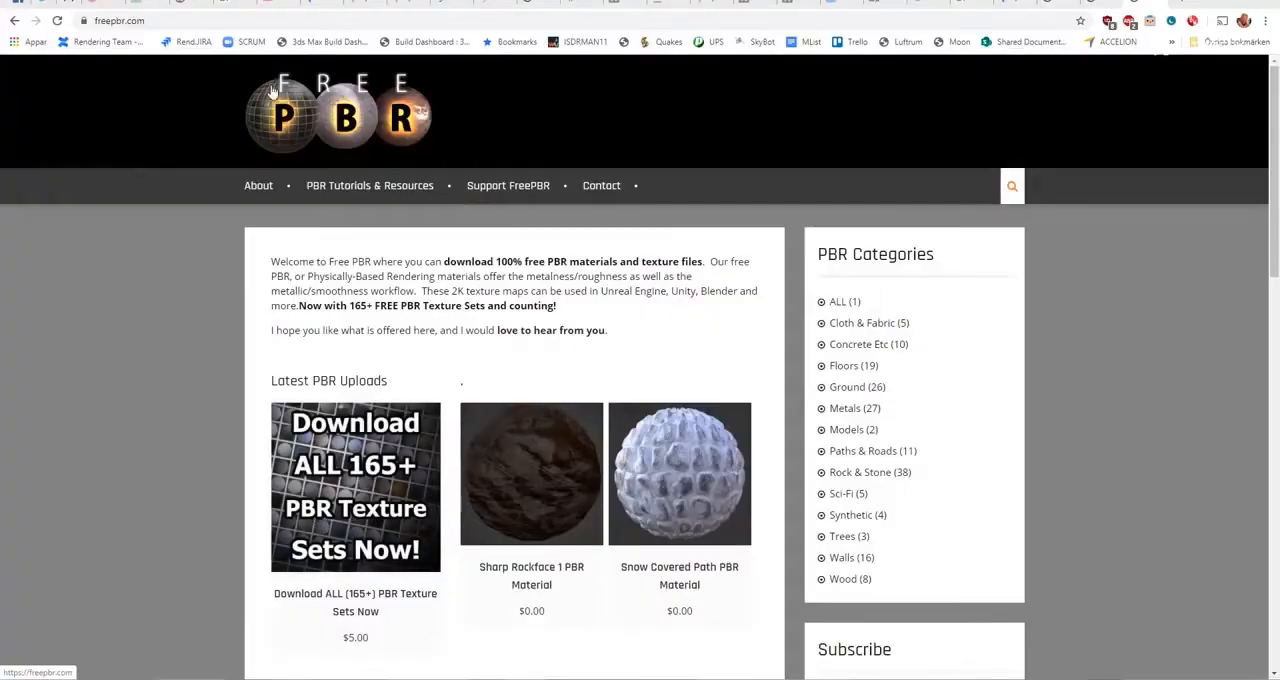
pyautogui.click(842, 410)
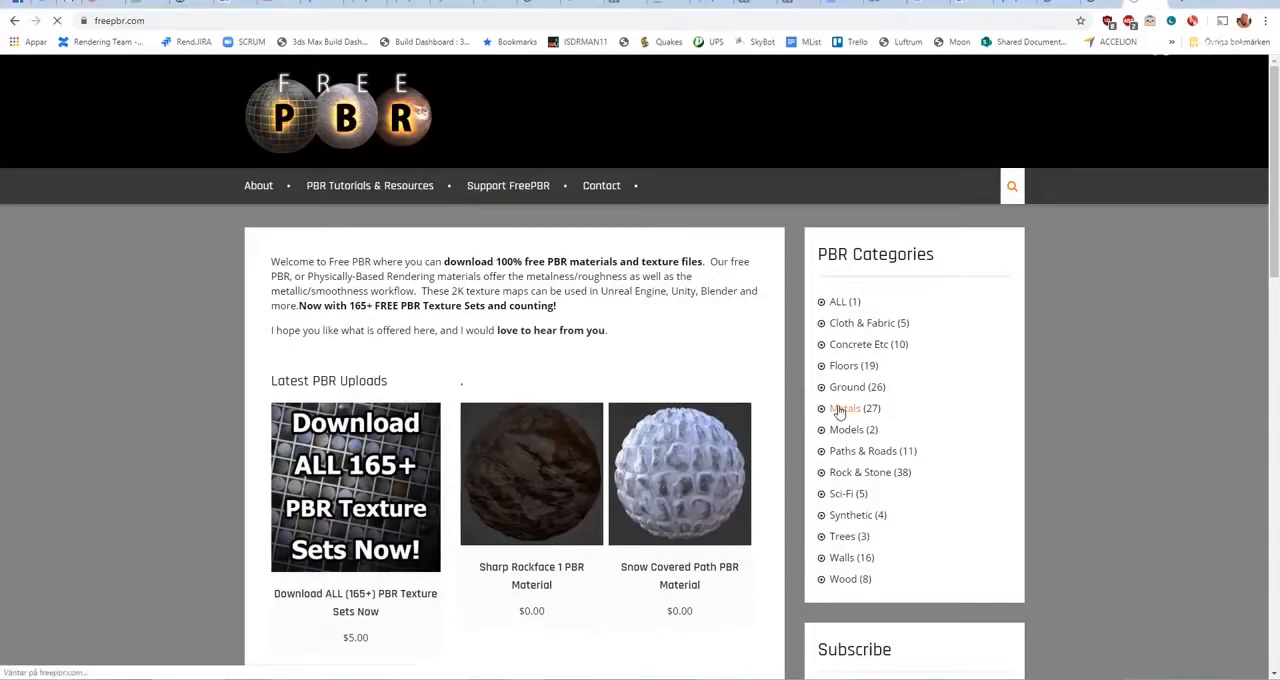
pyautogui.scroll(-10, 489, 386)
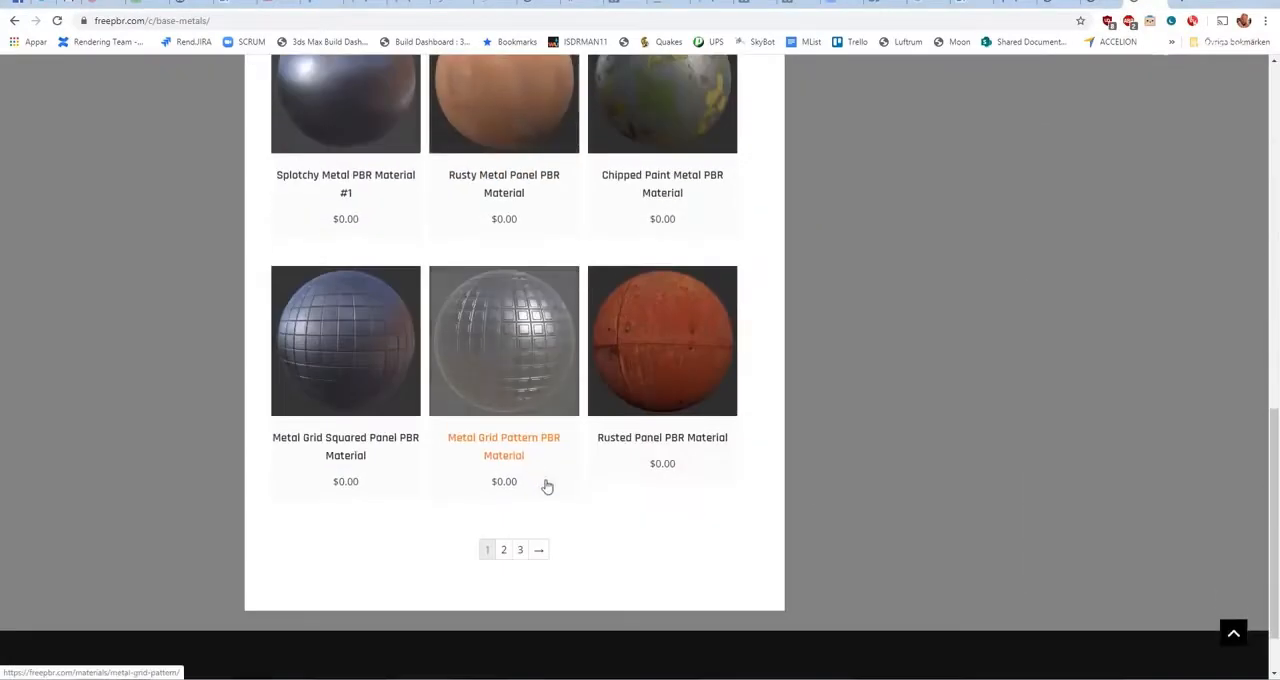
pyautogui.click(505, 550)
pyautogui.scroll(-6, 509, 427)
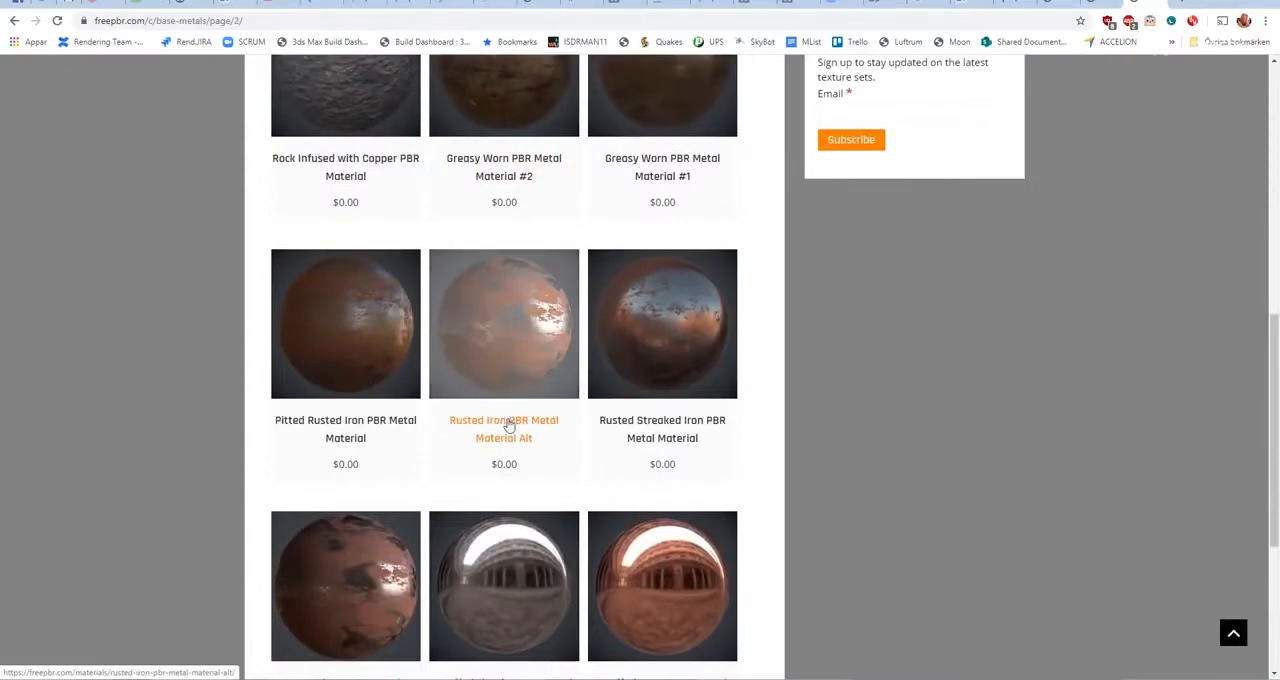
# Open the Rusted Iron PBR Metal Material Alt page, start downloading its Unreal Engine texture set and cancel the save.
pyautogui.click(509, 427)
pyautogui.scroll(-3, 506, 420)
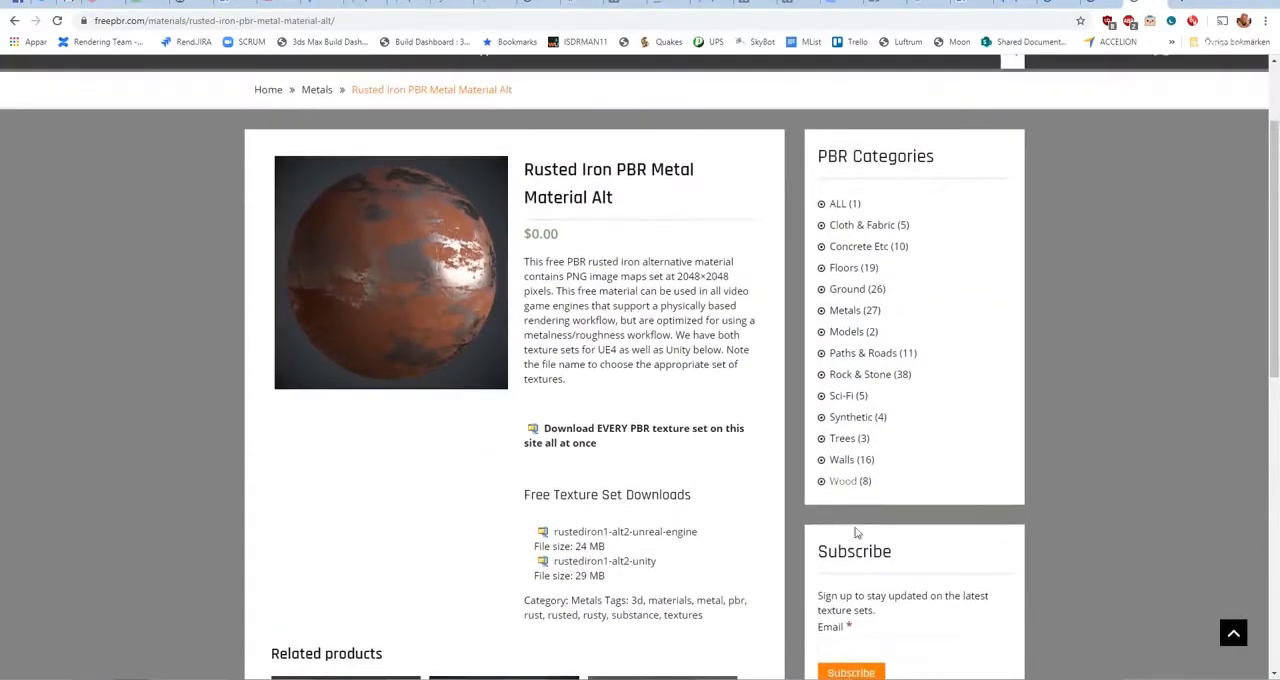
pyautogui.click(600, 531)
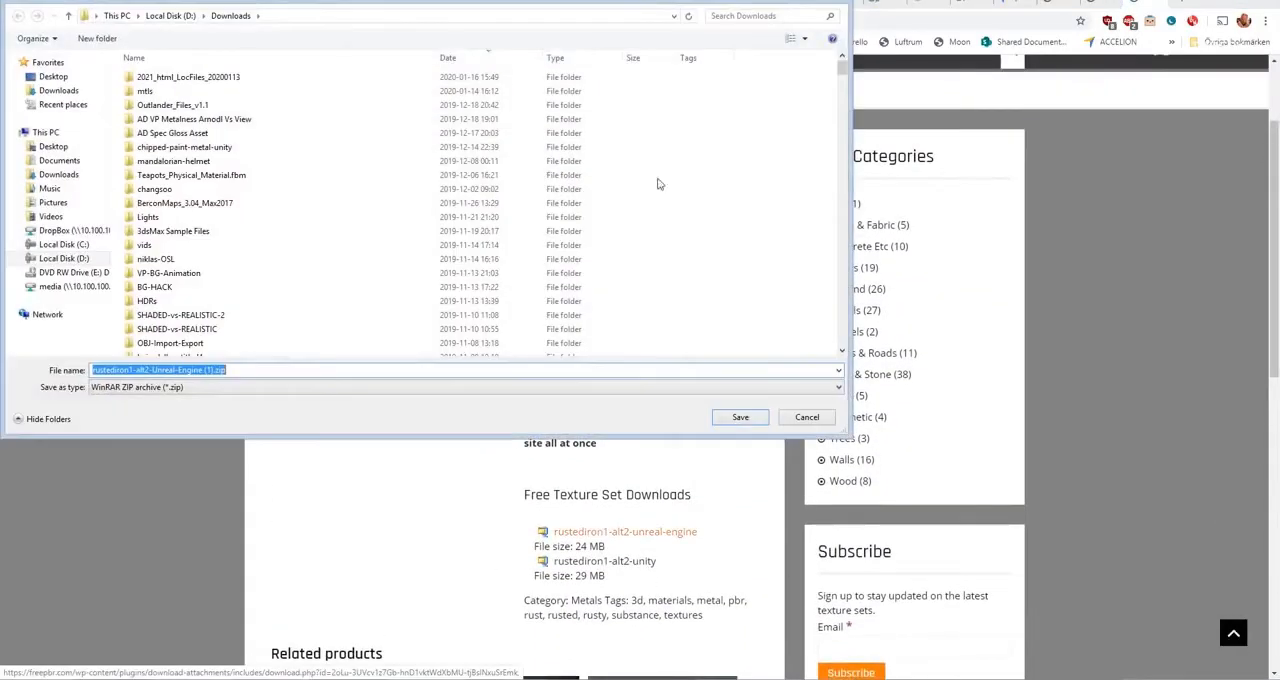
pyautogui.click(807, 417)
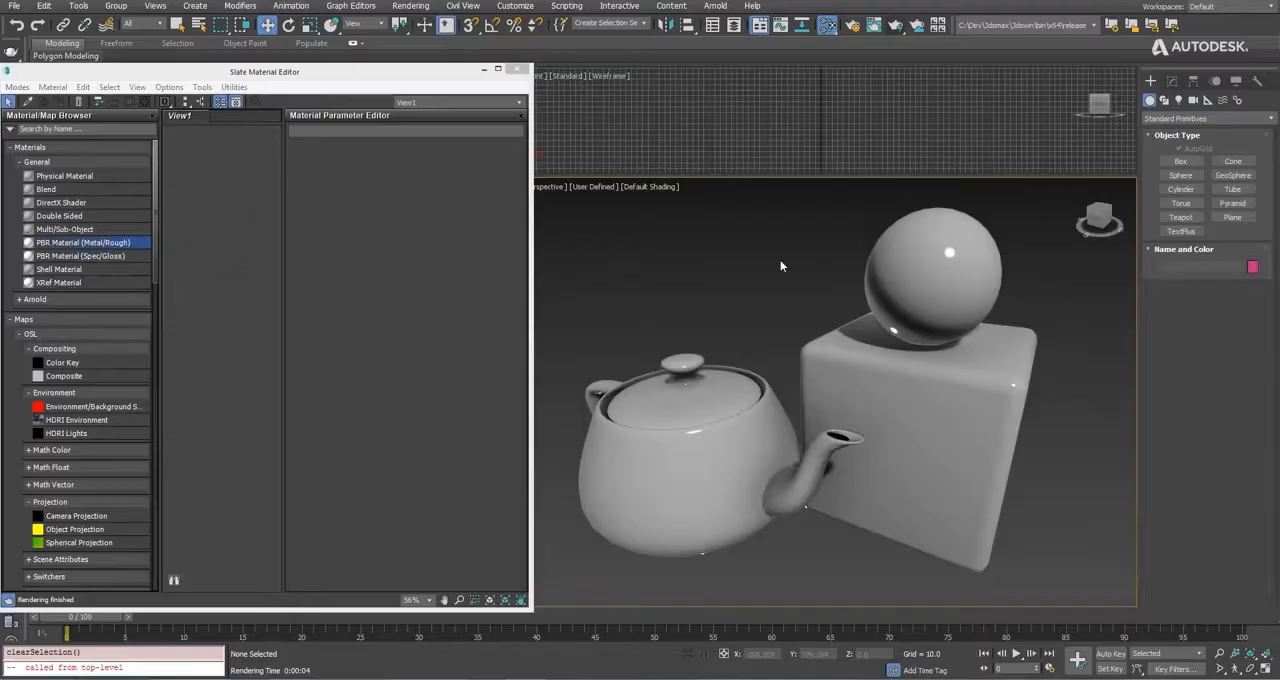
# Assign an OSL HDRI Environment map as the environment map of the teapot, sphere and box scene.
pyautogui.press('8')
pyautogui.click(1108, 205)
pyautogui.doubleClick(100, 262)
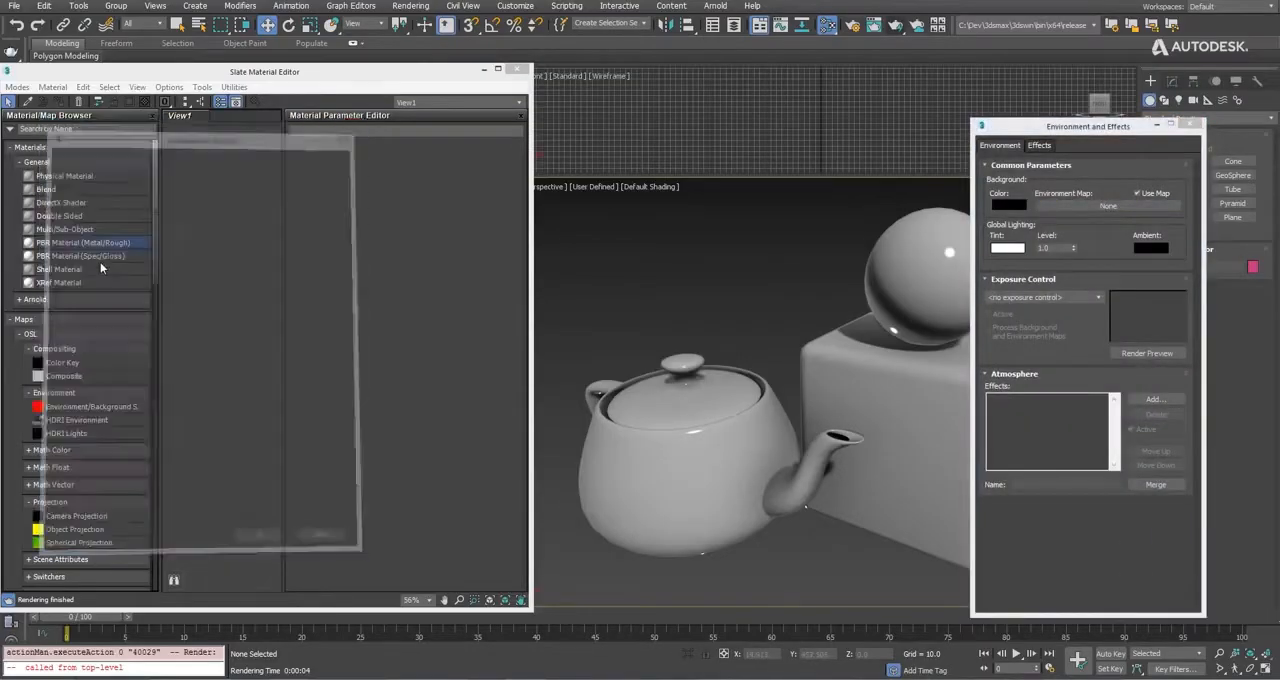
pyautogui.click(743, 525)
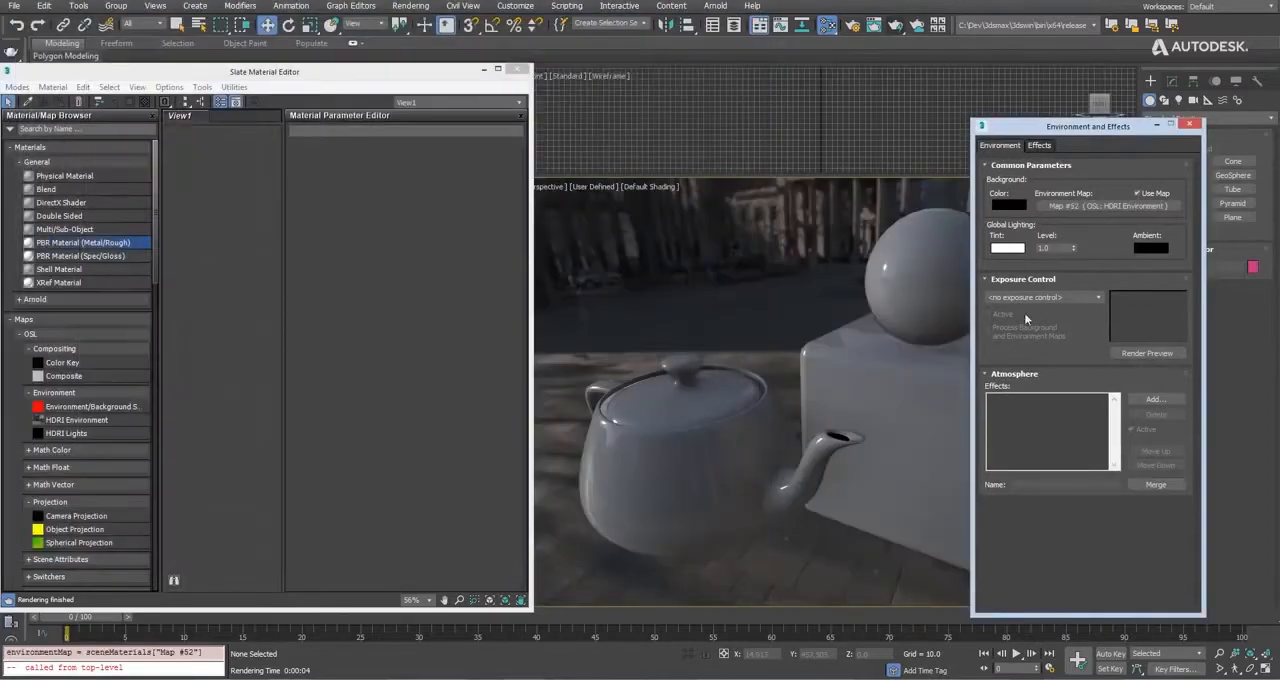
pyautogui.click(1187, 126)
# Assign a new PBR Material (Metal/Rough) to the teapot, sphere and box and show its parameters.
pyautogui.hotkey('ctrl', 'a')
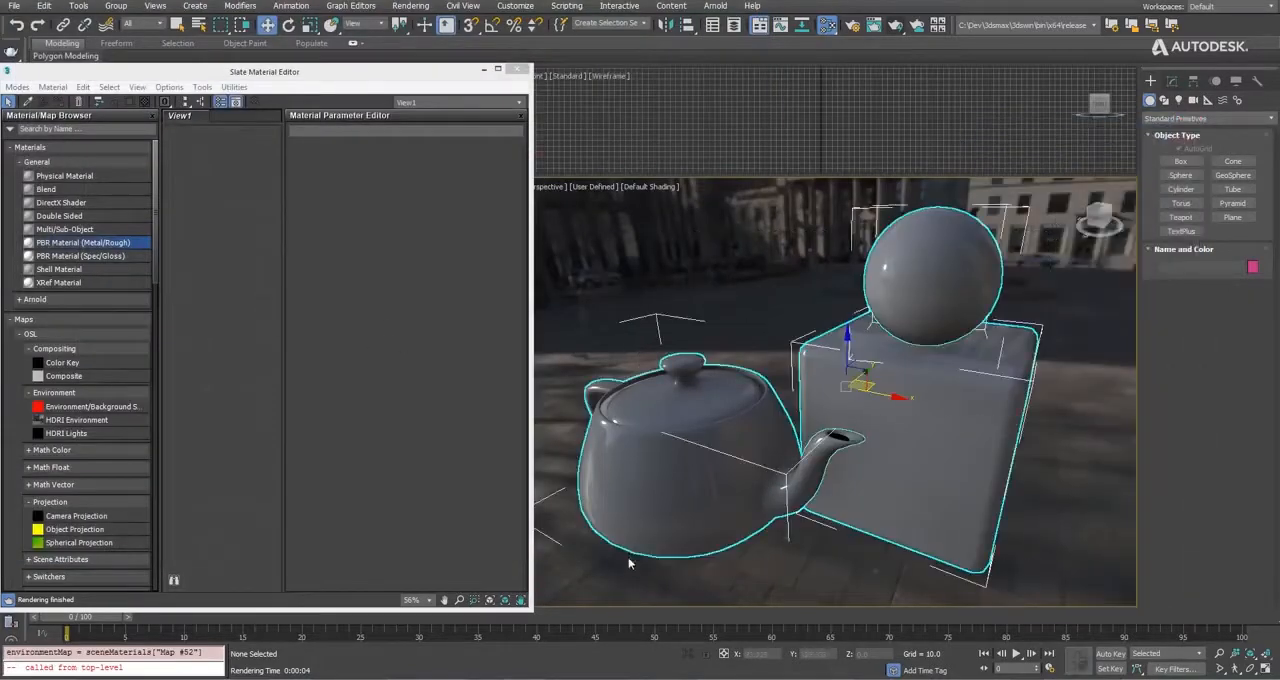
pyautogui.moveTo(53, 245); pyautogui.dragTo(230, 282)
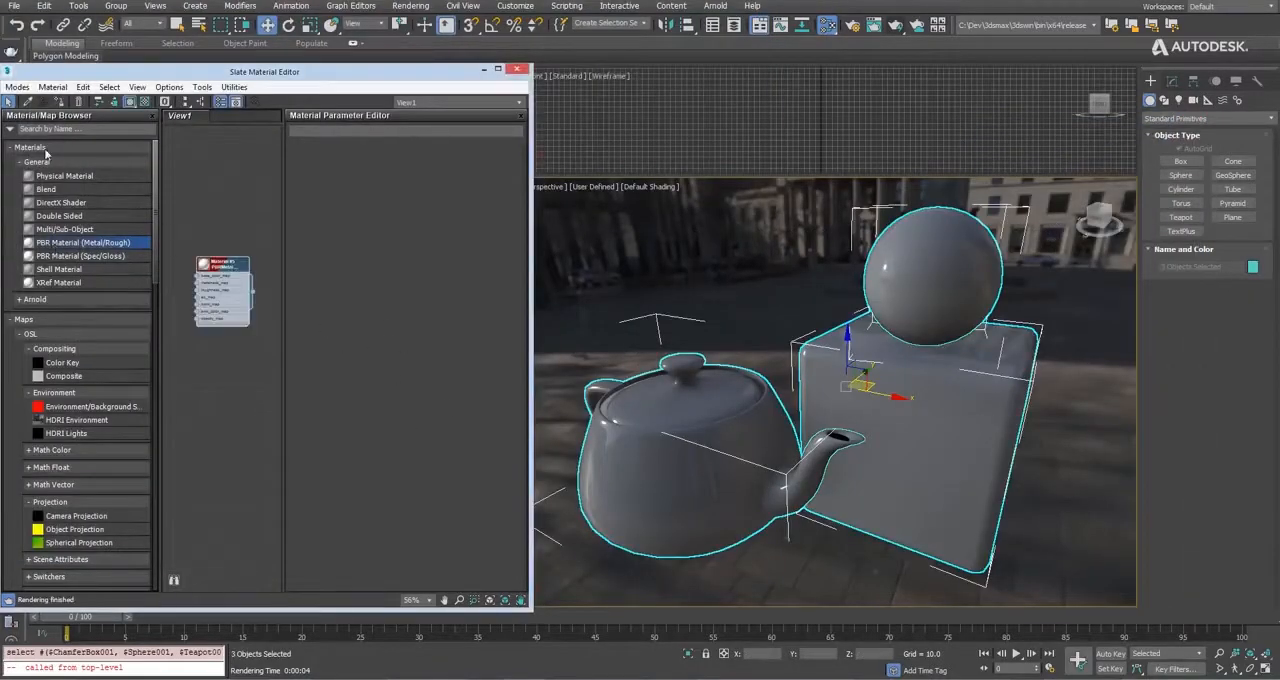
pyautogui.click(57, 103)
pyautogui.doubleClick(240, 268)
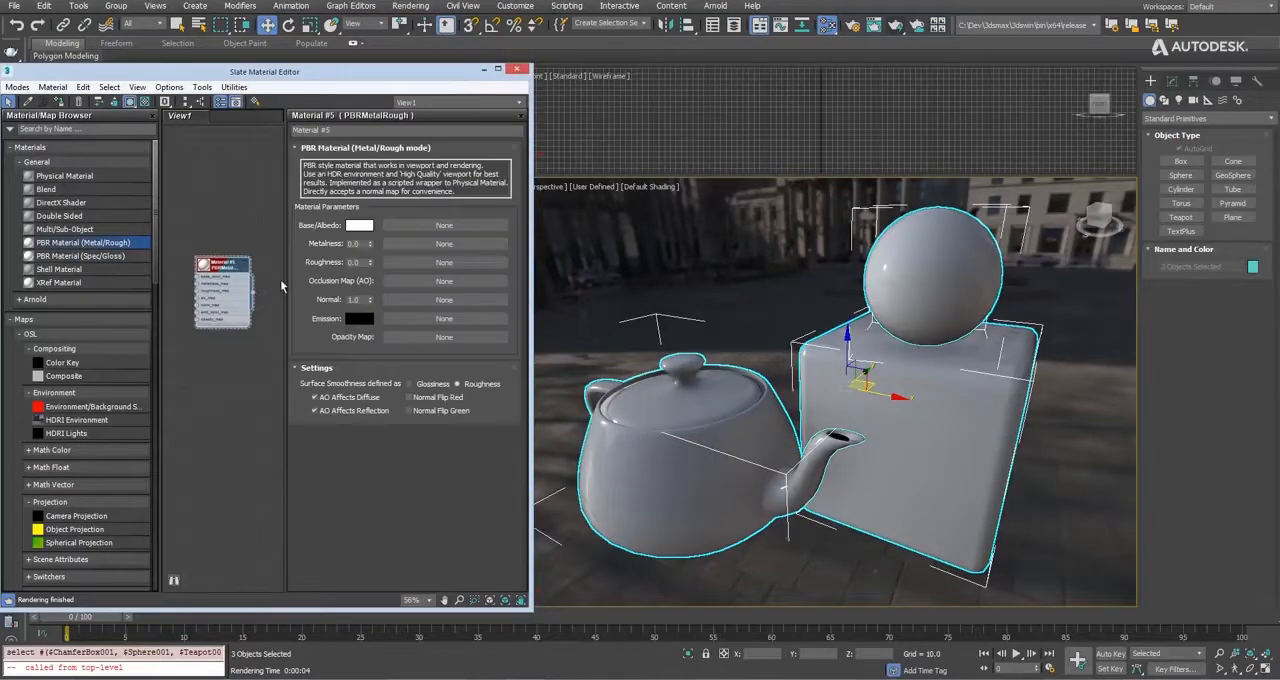
pyautogui.click(797, 238)
# Load the rustediron2 basecolor, metallic, normal and roughness PNGs from the file browser into the PBR material's matching map slots.
pyautogui.click(102, 679)
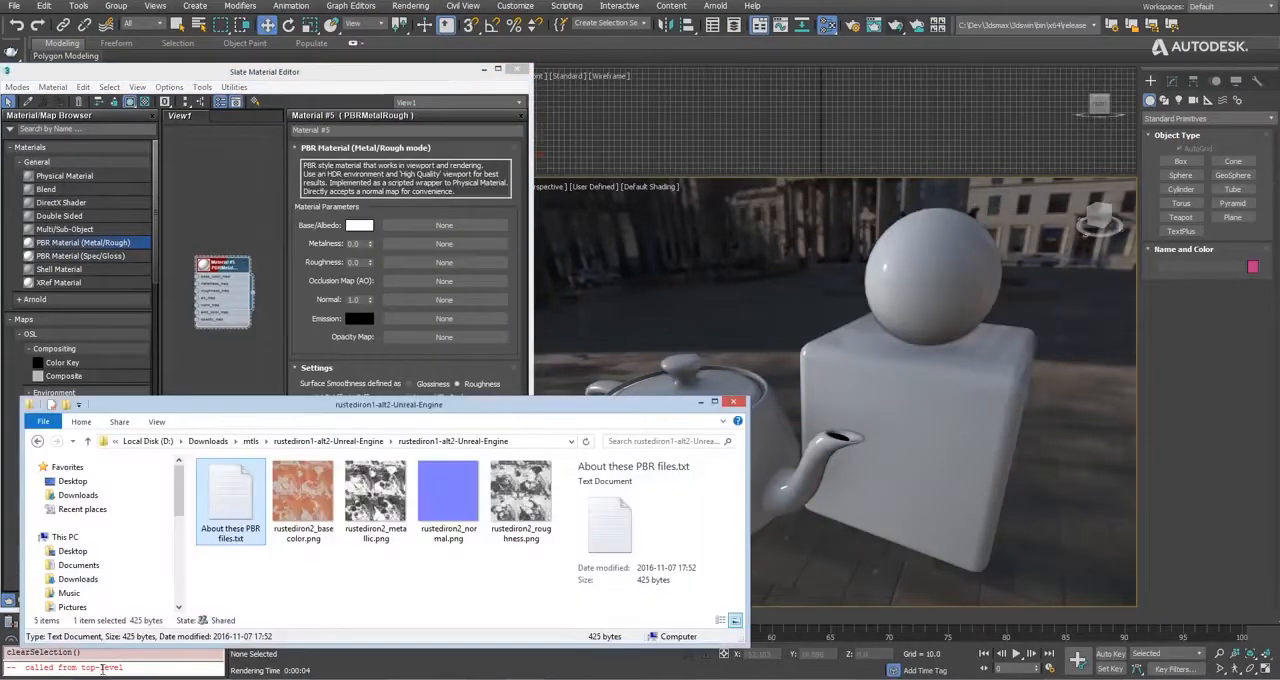
pyautogui.moveTo(292, 508); pyautogui.dragTo(463, 232)
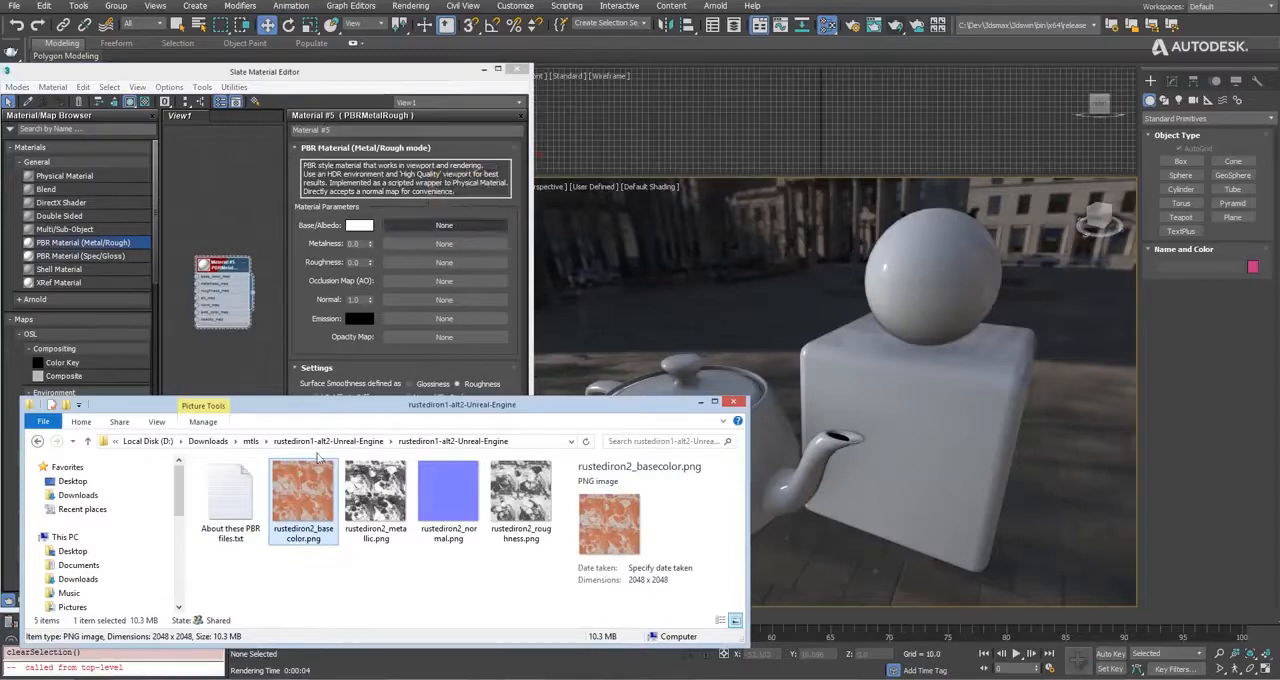
pyautogui.moveTo(368, 511); pyautogui.dragTo(440, 244)
pyautogui.moveTo(448, 495); pyautogui.dragTo(413, 305)
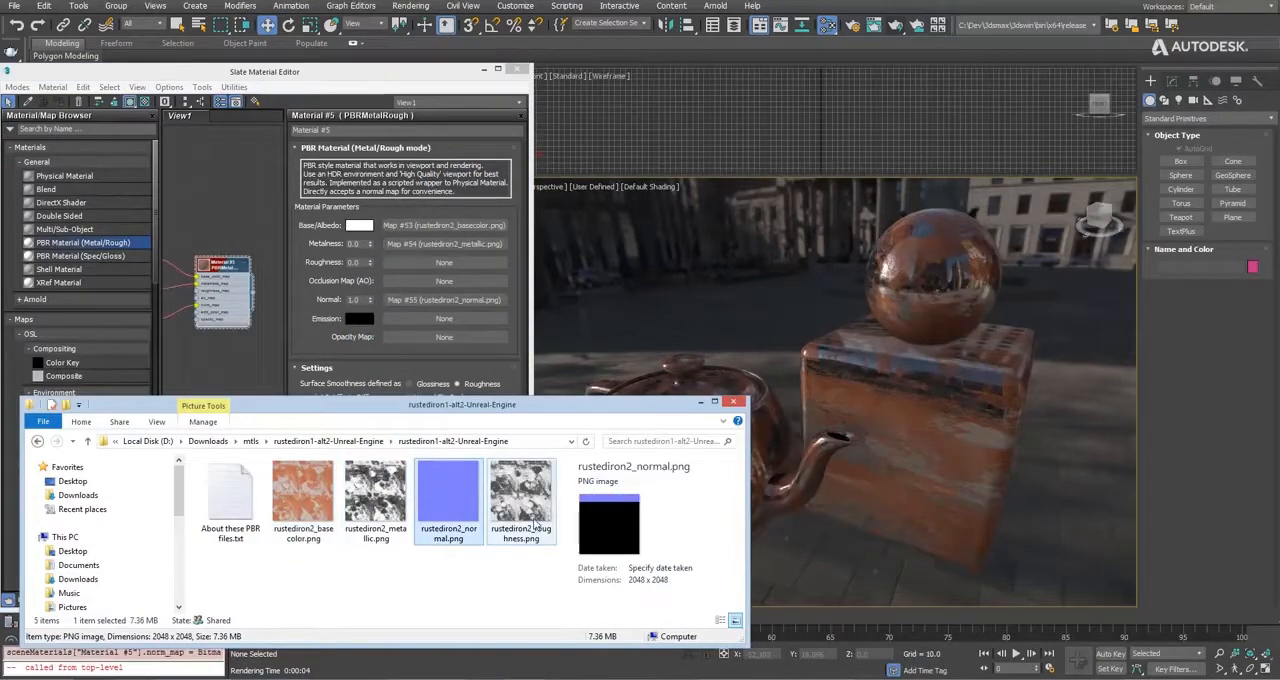
pyautogui.moveTo(535, 523); pyautogui.dragTo(450, 262)
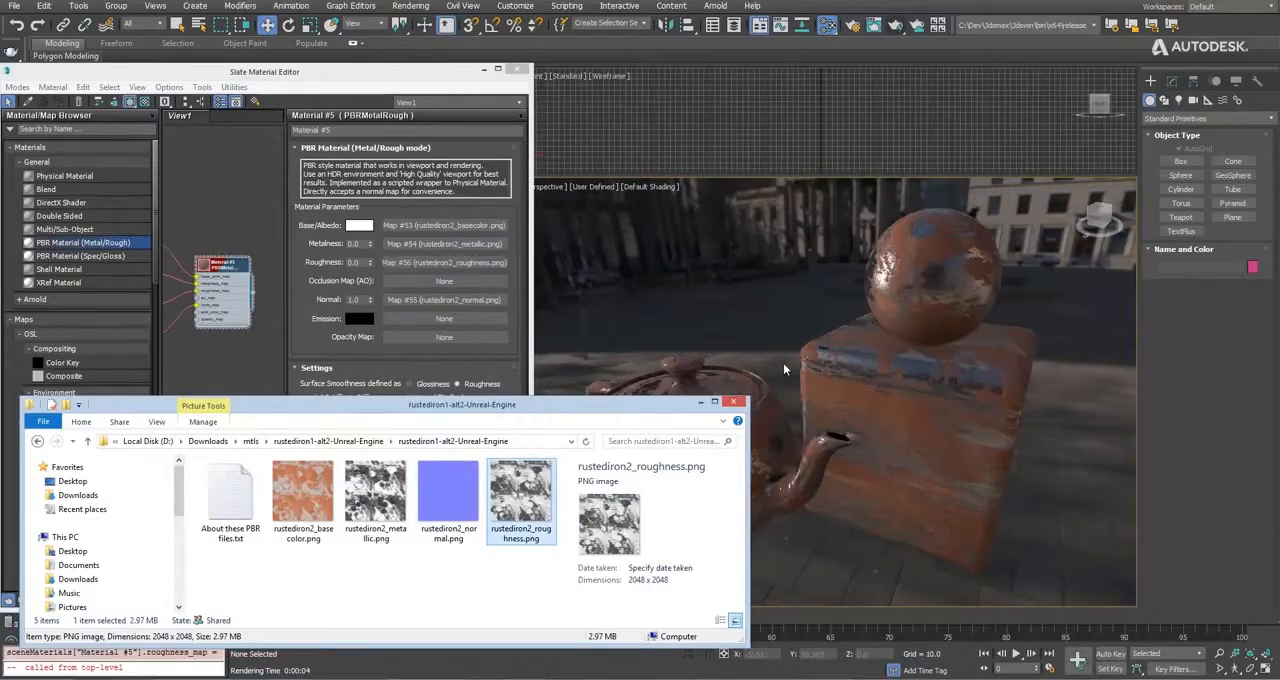
# Frame the rusted teapot, sphere and box close up, start a render and examine the material from several angles.
pyautogui.click(785, 370)
pyautogui.moveTo(703, 520); pyautogui.dragTo(695, 529, button='middle')
pyautogui.keyDown('alt'); pyautogui.moveTo(695, 529); pyautogui.dragTo(720, 481, button='middle'); pyautogui.keyUp('alt')
pyautogui.scroll(3, 726, 480)
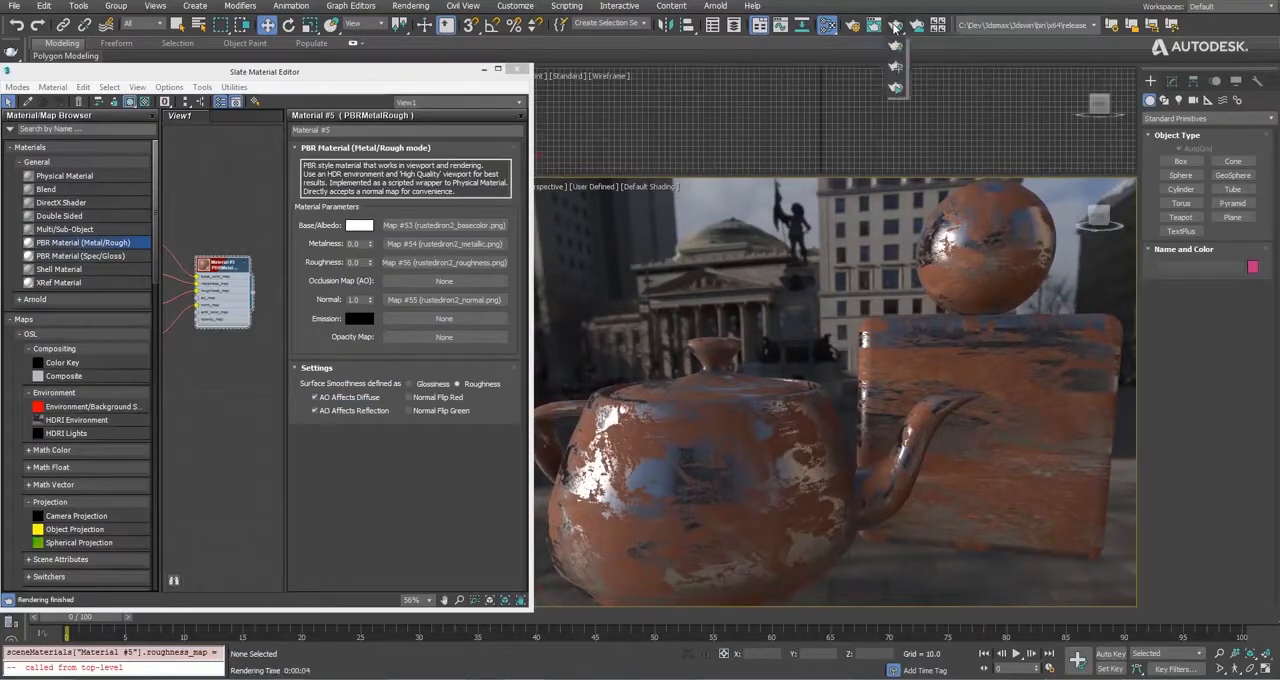
pyautogui.moveTo(951, 40); pyautogui.dragTo(305, 114)
pyautogui.keyDown('alt'); pyautogui.moveTo(900, 400); pyautogui.dragTo(755, 445, button='middle'); pyautogui.keyUp('alt')
pyautogui.moveTo(755, 445); pyautogui.dragTo(884, 426, button='middle')
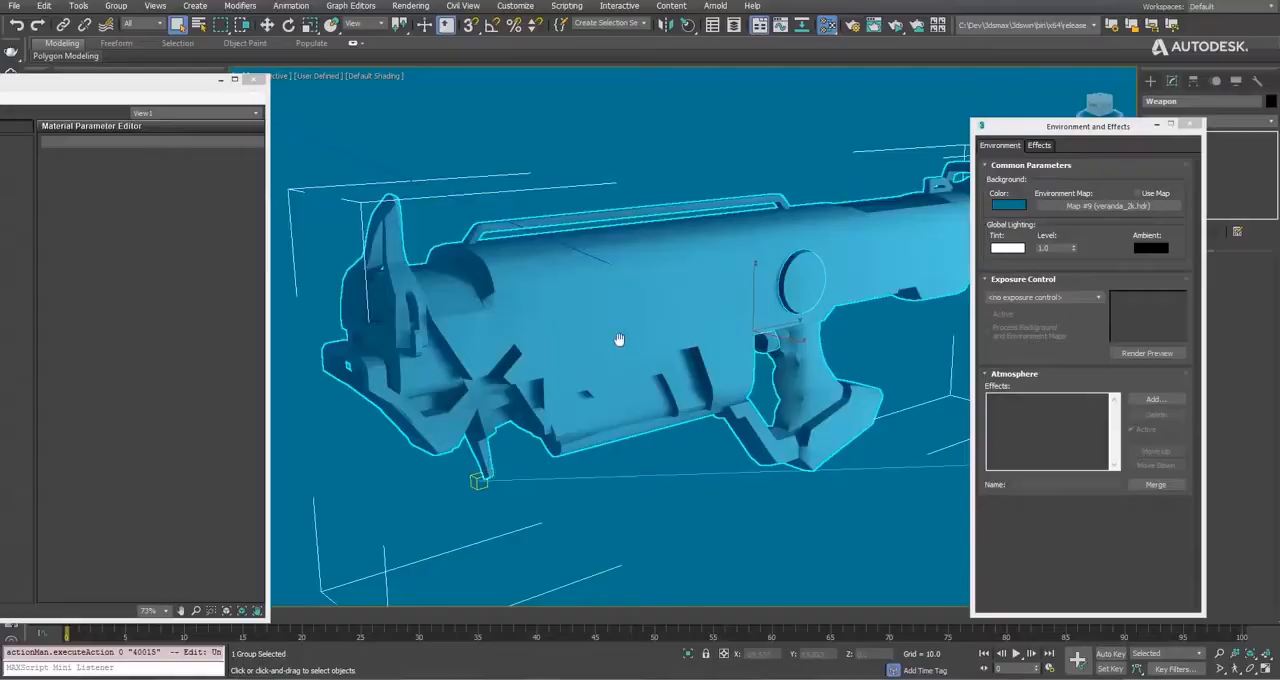
# Turn on the veranda_2k.hdr environment map for the sci-fi gun scene.
pyautogui.keyDown('alt'); pyautogui.moveTo(614, 340); pyautogui.dragTo(625, 400, button='middle'); pyautogui.keyUp('alt')
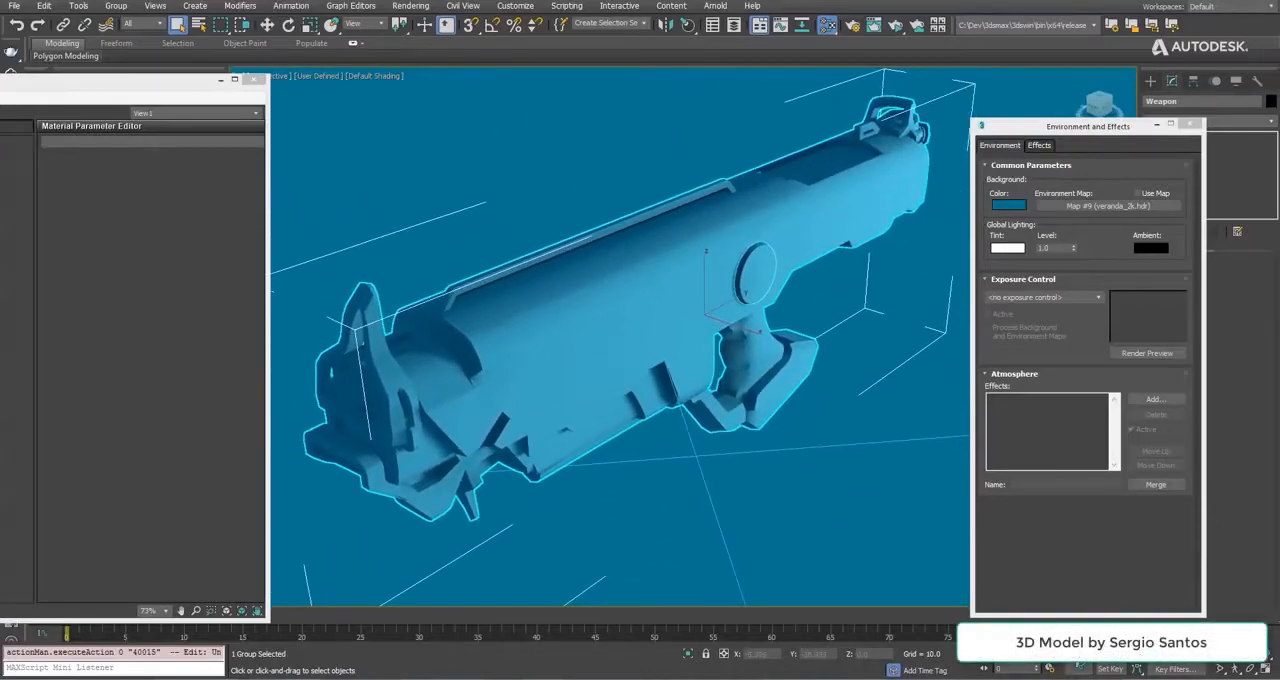
pyautogui.hotkey('alt', 'Tab')
pyautogui.moveTo(1208, 152); pyautogui.dragTo(1030, 132)
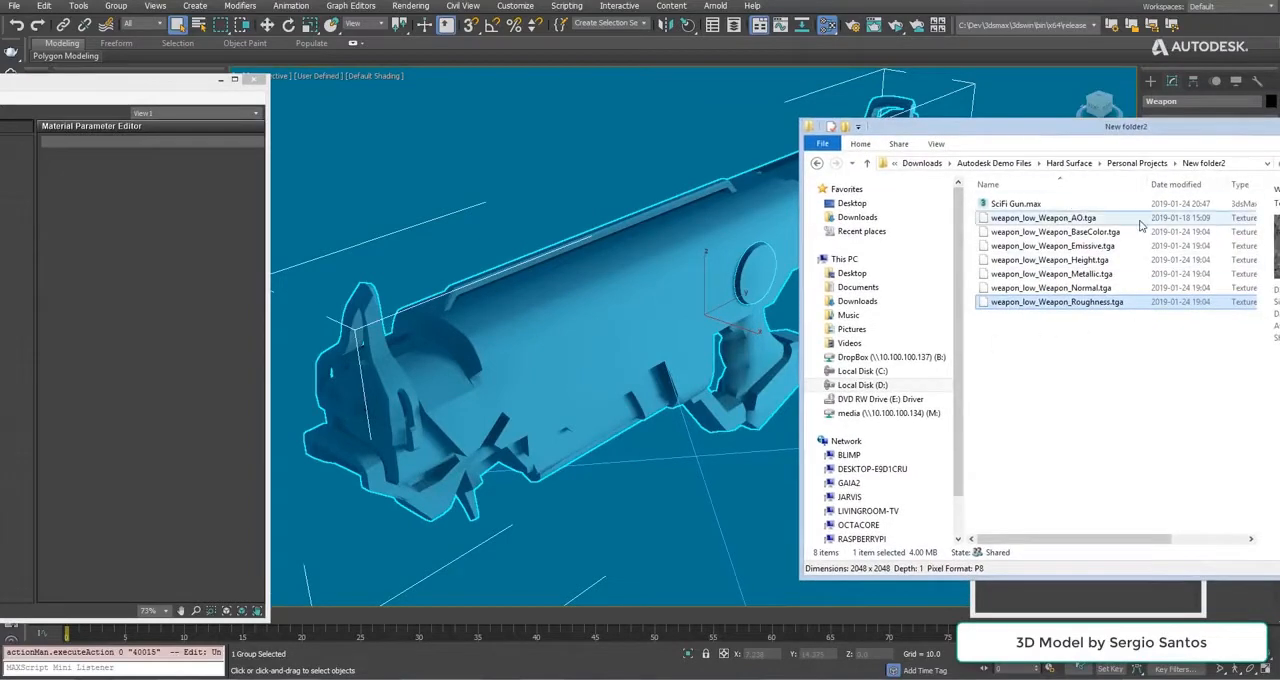
pyautogui.click(153, 90)
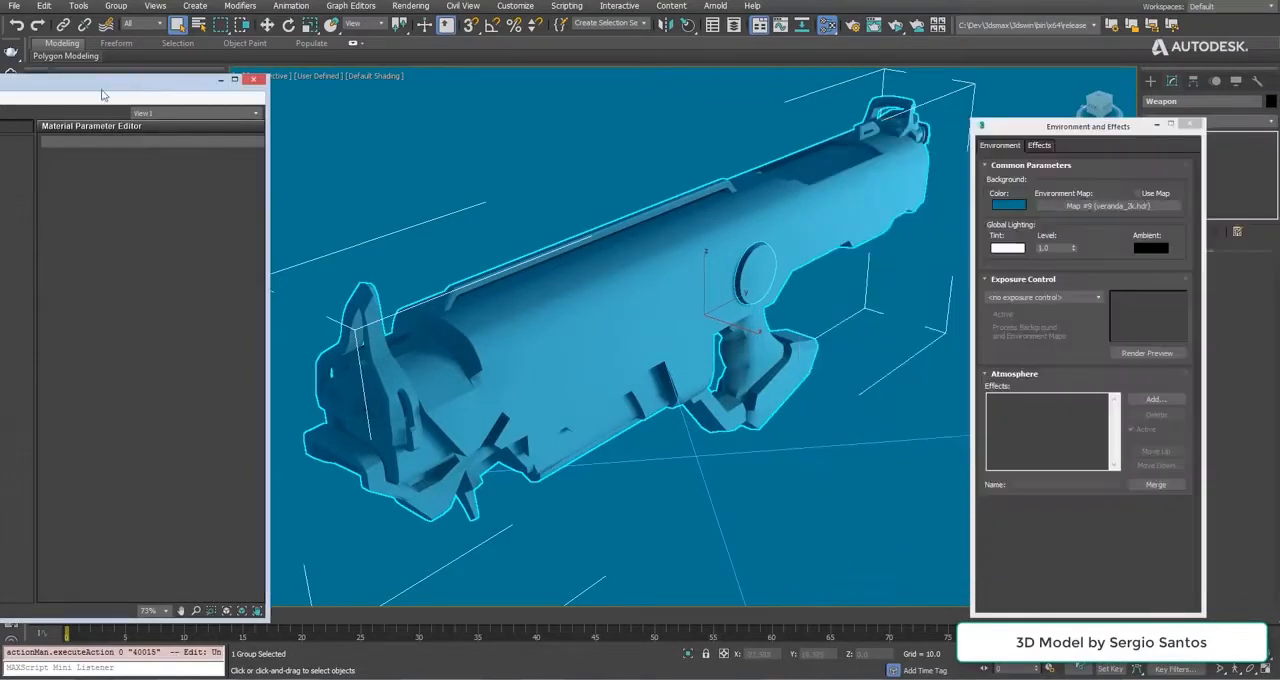
pyautogui.click(1160, 193)
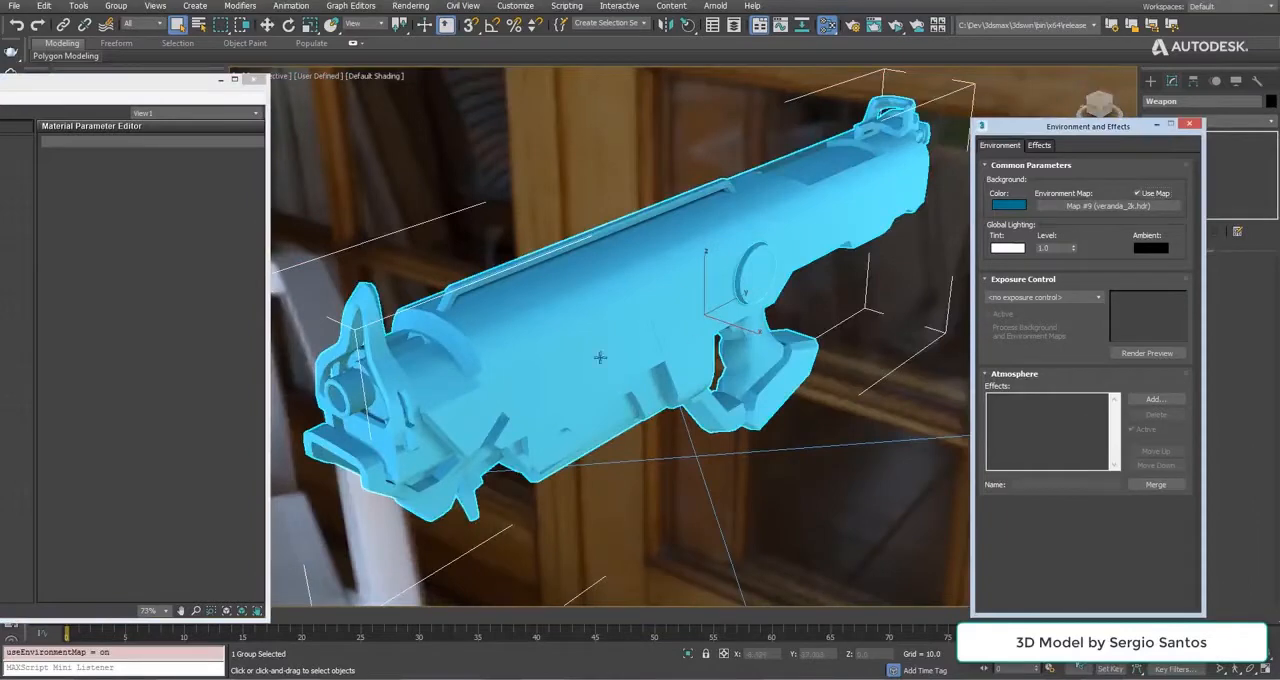
# Assign a new PBR Material (Metal/Rough) to the selected gun group and show its parameters.
pyautogui.moveTo(118, 89); pyautogui.dragTo(472, 89)
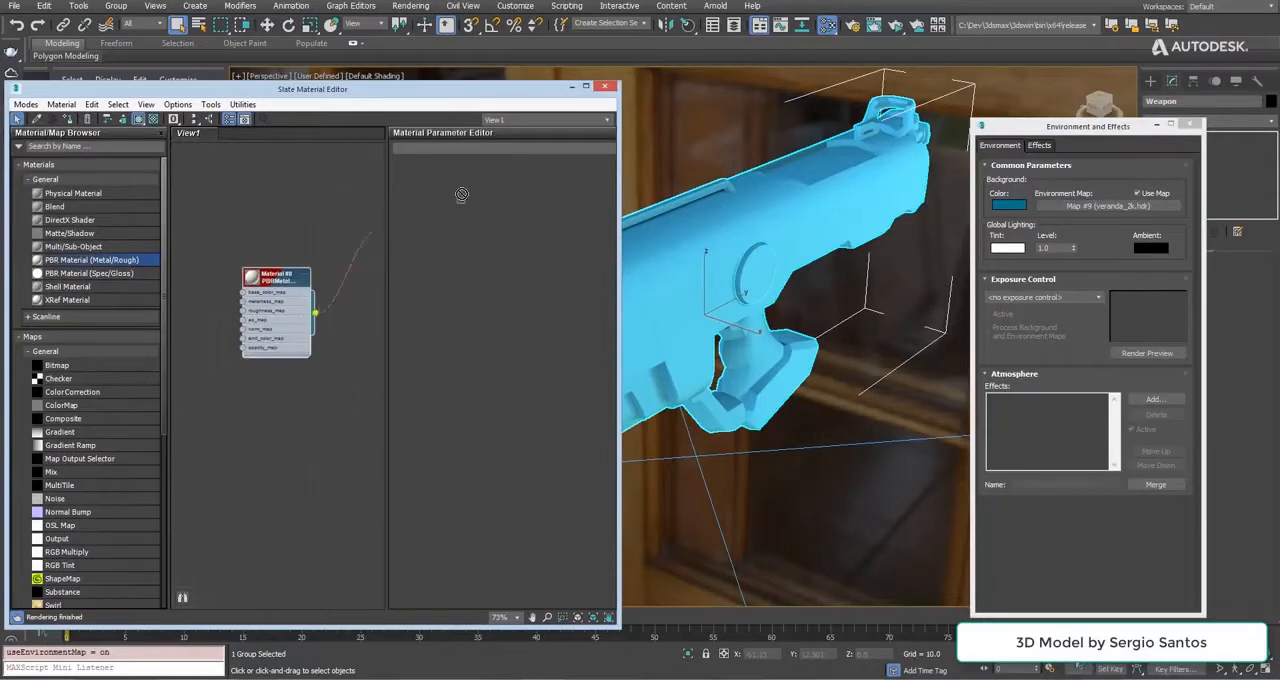
pyautogui.moveTo(721, 257); pyautogui.dragTo(721, 257)
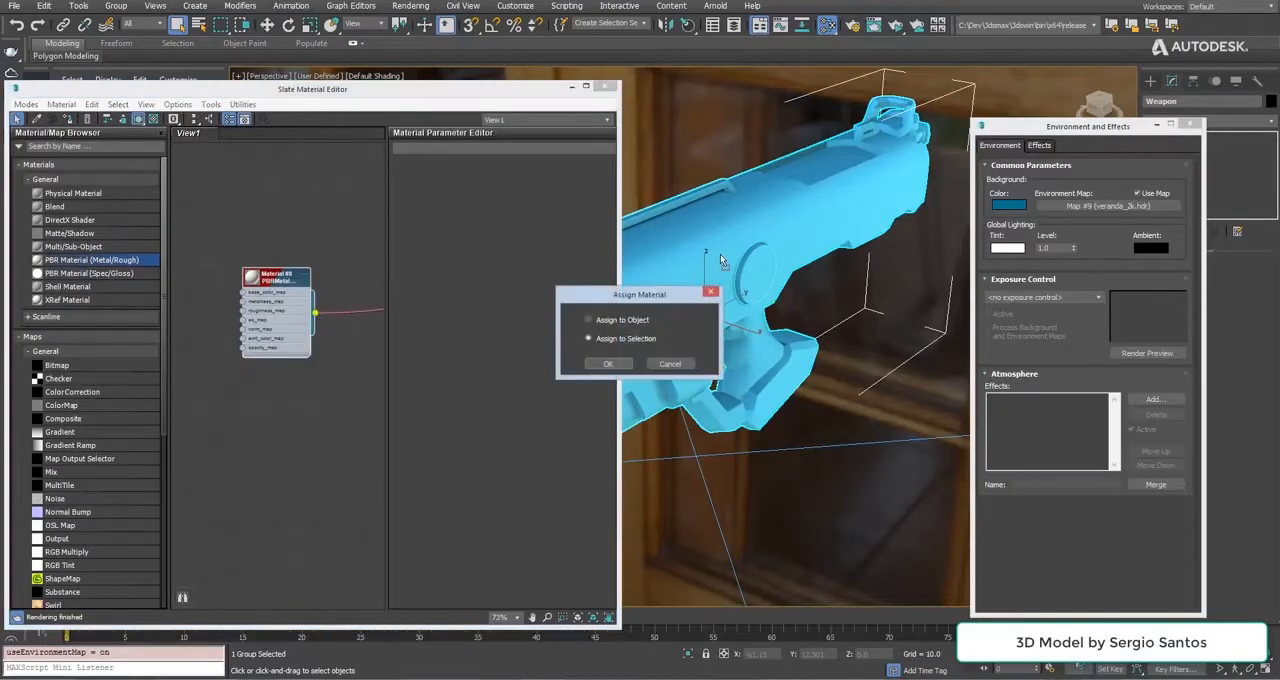
pyautogui.click(607, 364)
pyautogui.doubleClick(290, 285)
# Load the weapon's AO, BaseColor and Emissive TGA textures from the file browser into the PBR material's occlusion, base and emission map slots.
pyautogui.moveTo(508, 99); pyautogui.dragTo(173, 98)
pyautogui.click(112, 679)
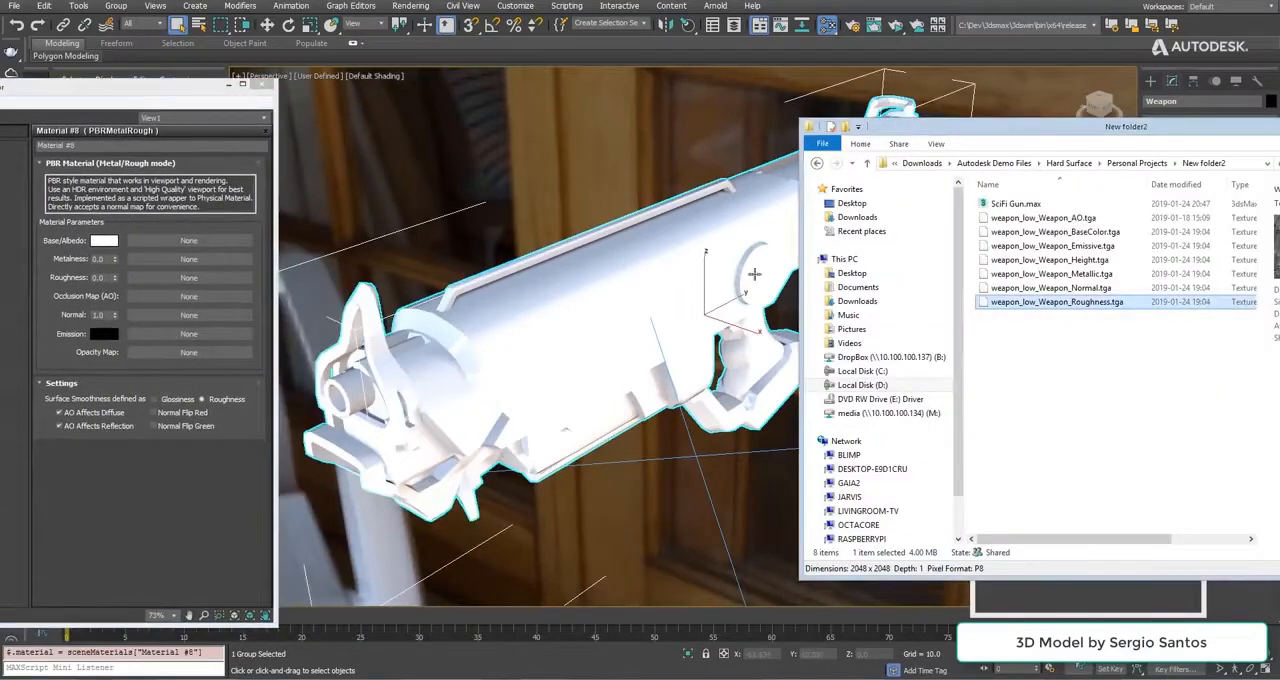
pyautogui.click(1065, 219)
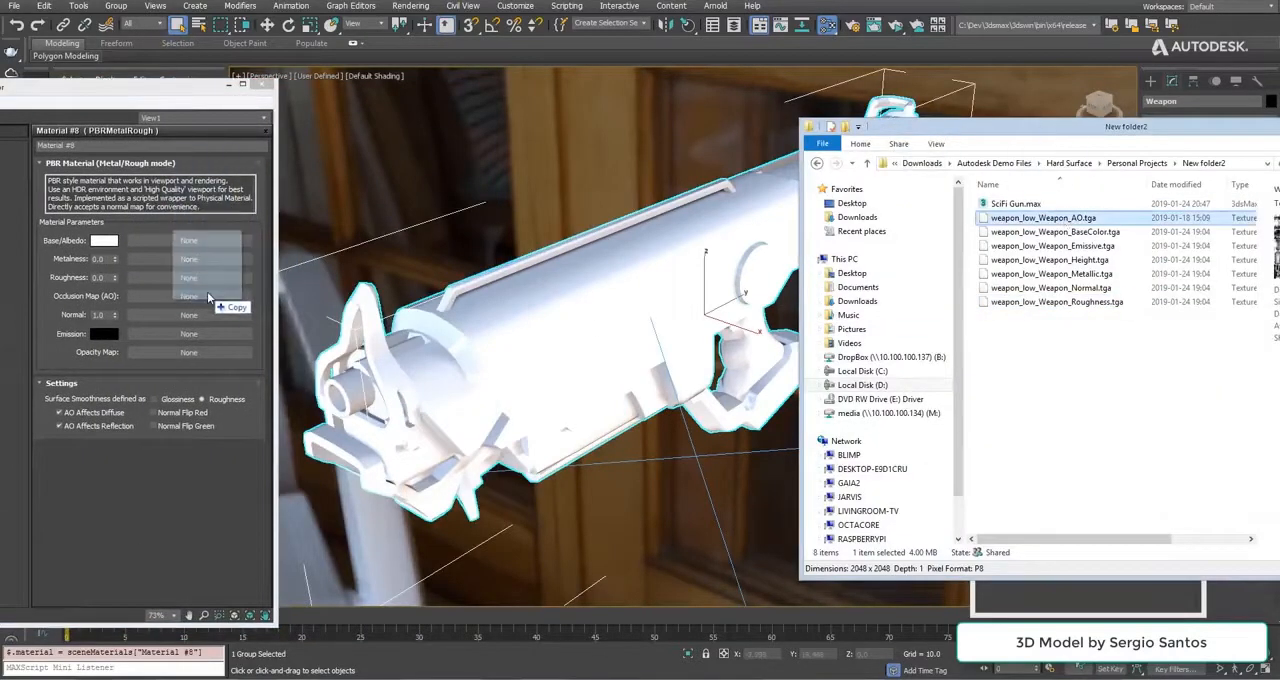
pyautogui.moveTo(208, 297); pyautogui.dragTo(210, 296)
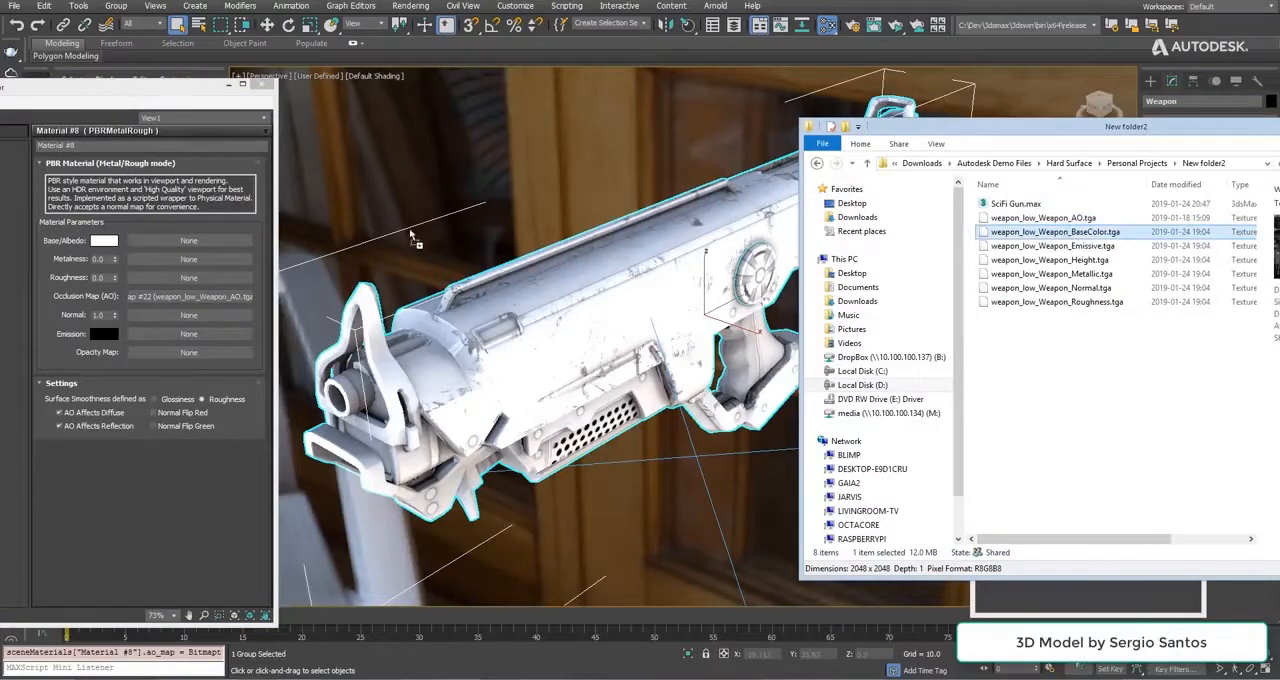
pyautogui.moveTo(199, 244); pyautogui.dragTo(222, 241)
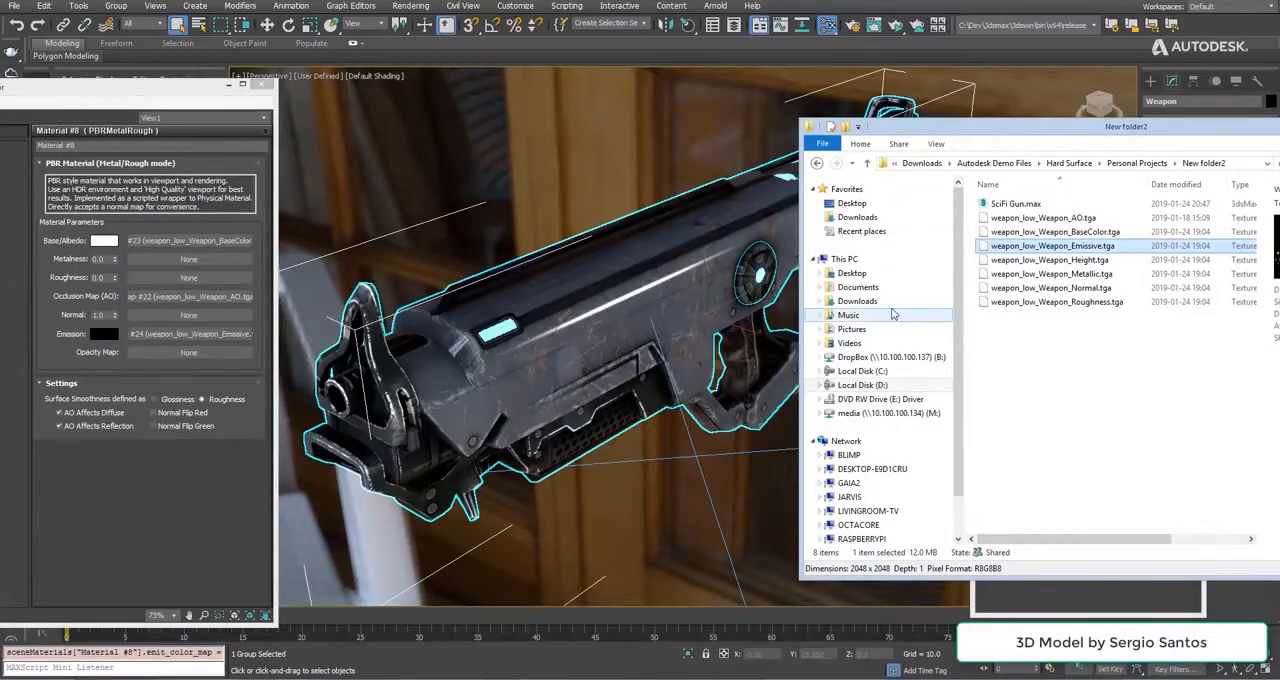
# Load the weapon's Metallic, Normal and Roughness TGA textures into the material's metalness, normal and roughness map slots.
pyautogui.moveTo(1080, 275); pyautogui.dragTo(418, 325)
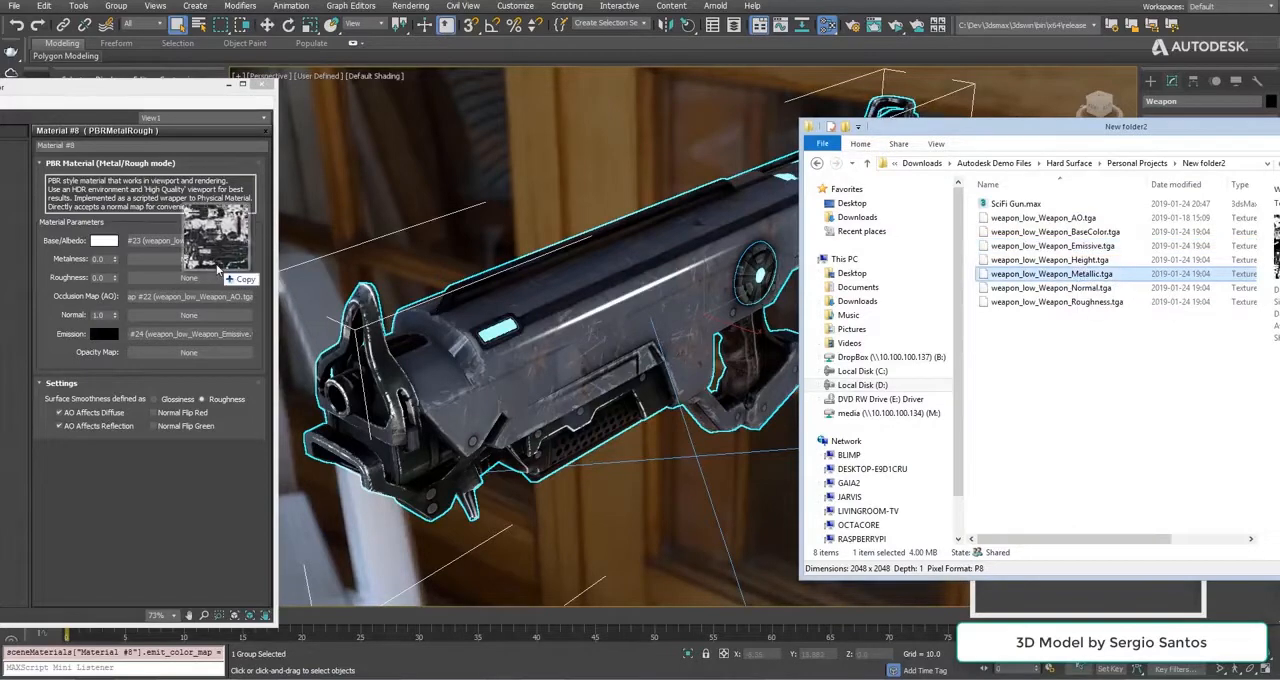
pyautogui.moveTo(224, 262); pyautogui.dragTo(222, 260)
pyautogui.moveTo(1098, 289); pyautogui.dragTo(481, 296)
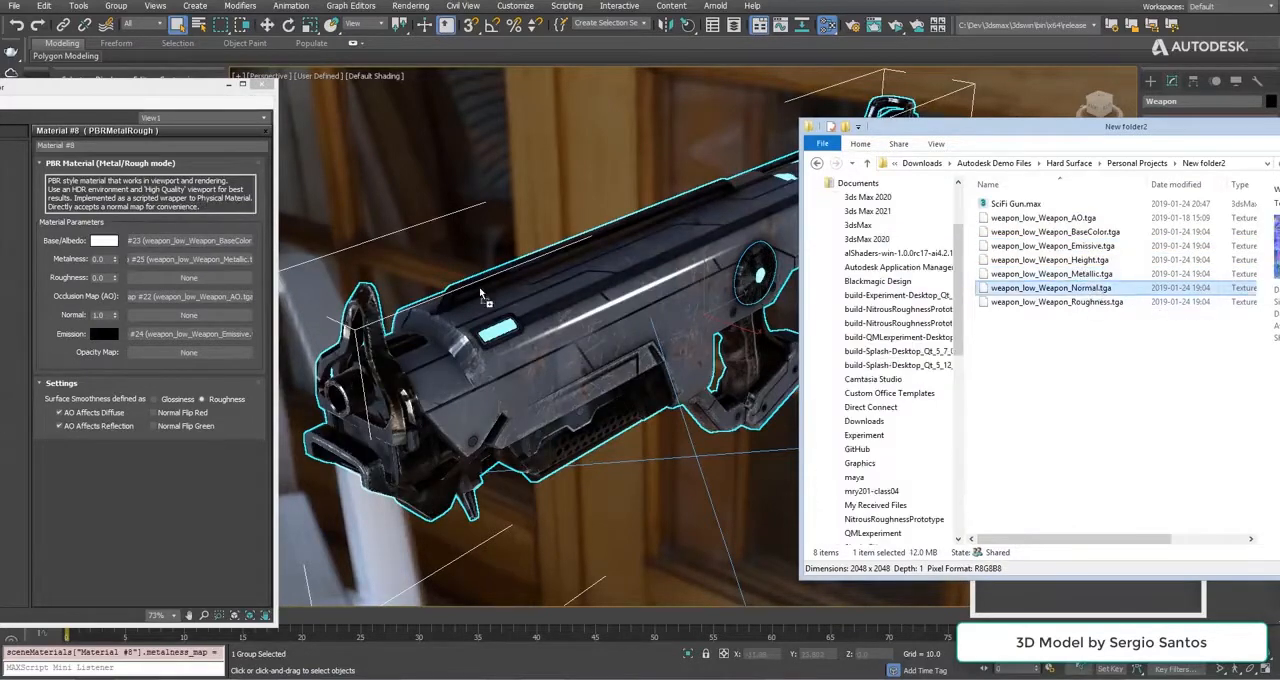
pyautogui.moveTo(218, 313); pyautogui.dragTo(219, 317)
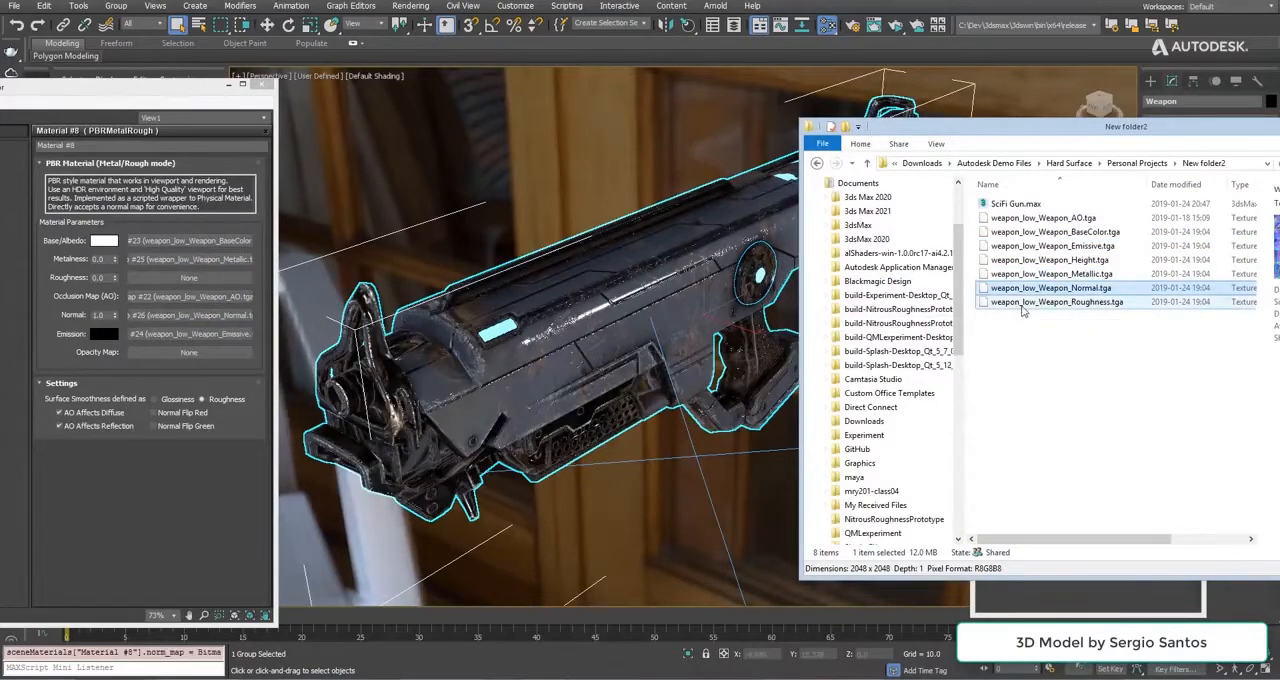
pyautogui.moveTo(1022, 303); pyautogui.dragTo(205, 277)
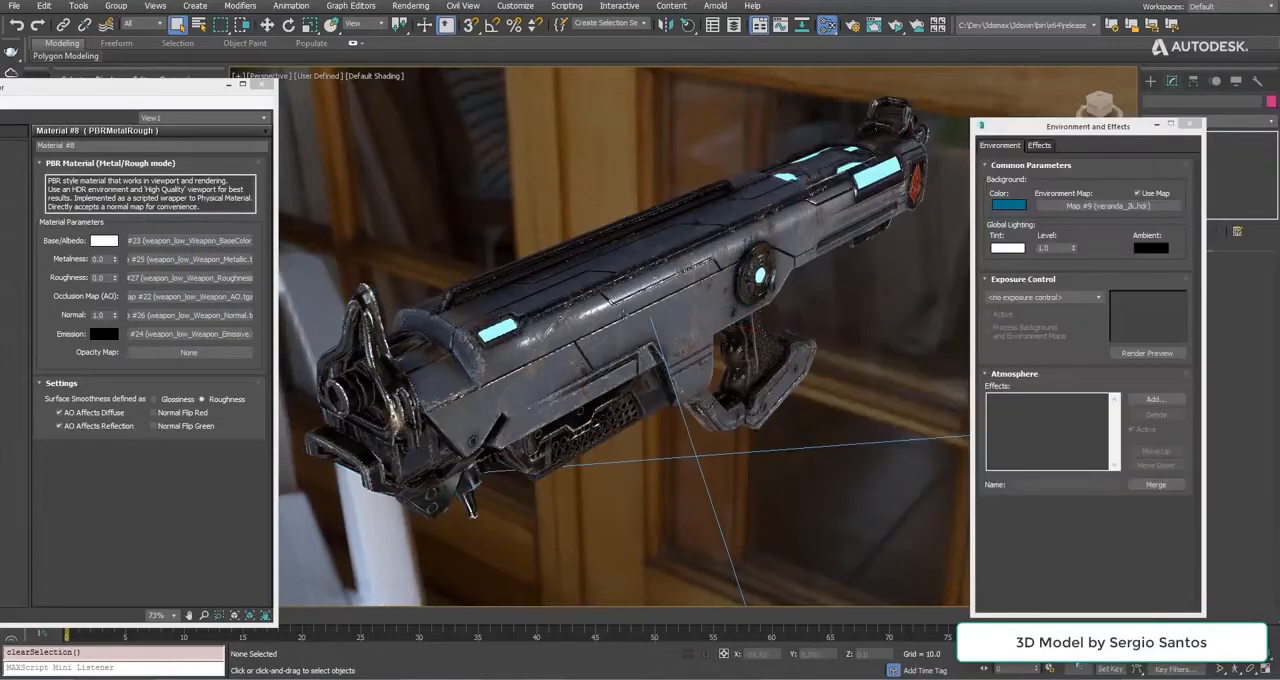
# Show the textured gun through the PhysCamera001 view and start an ActiveShade render of it.
pyautogui.keyDown('alt'); pyautogui.moveTo(700, 340); pyautogui.dragTo(617, 275, button='middle'); pyautogui.keyUp('alt')
pyautogui.moveTo(745, 352)
pyautogui.mouseDown(button='middle')
pyautogui.moveTo(550, 320)
pyautogui.moveTo(660, 350)
pyautogui.moveTo(885, 335)
pyautogui.moveTo(720, 340)
pyautogui.moveTo(770, 350)
pyautogui.mouseUp(button='middle')
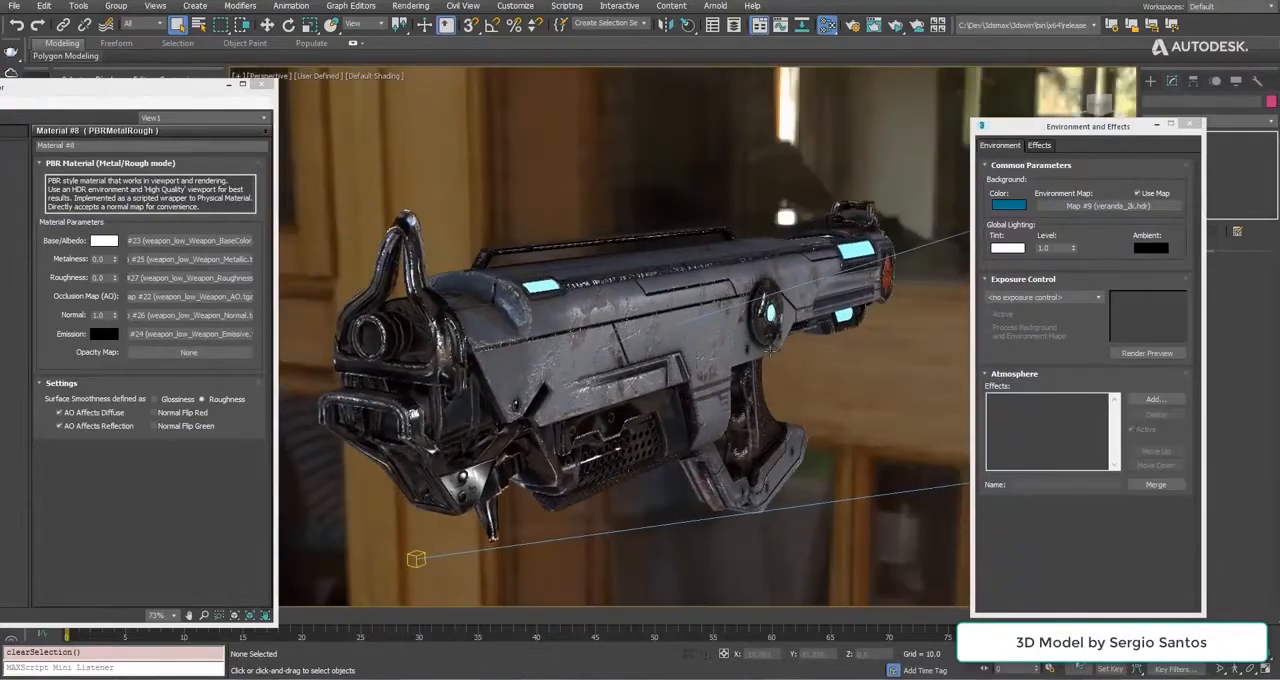
pyautogui.press('c')
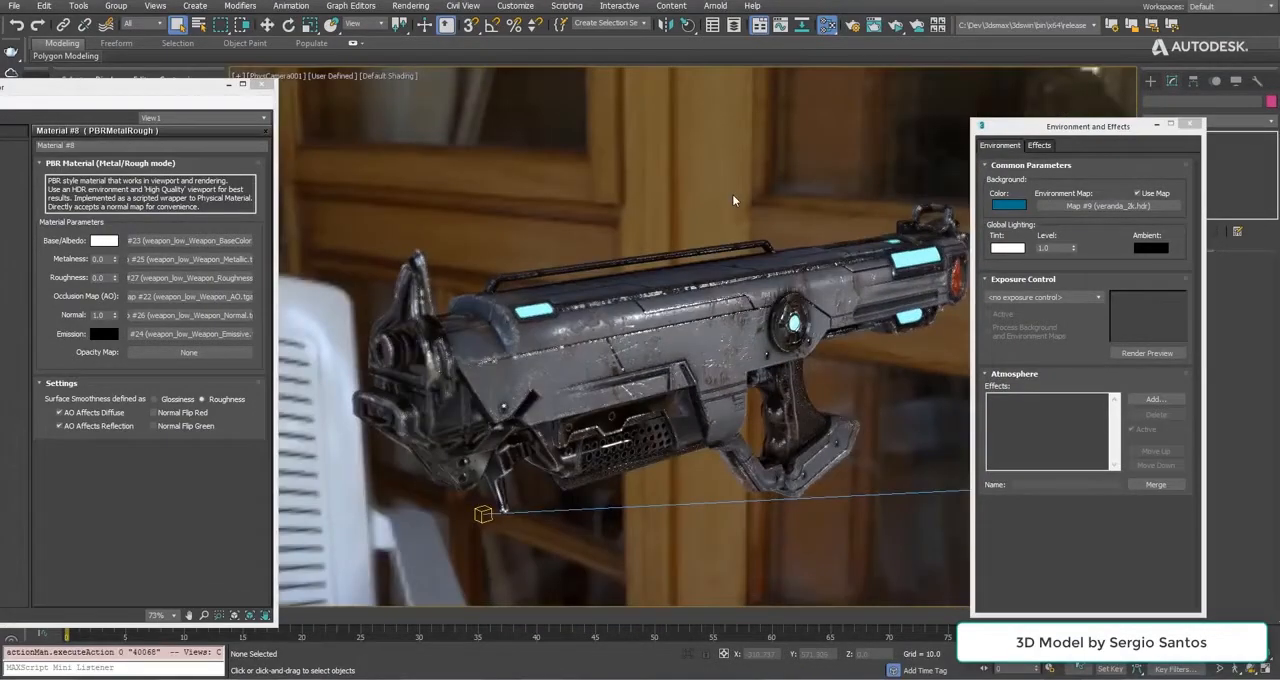
pyautogui.click(1189, 123)
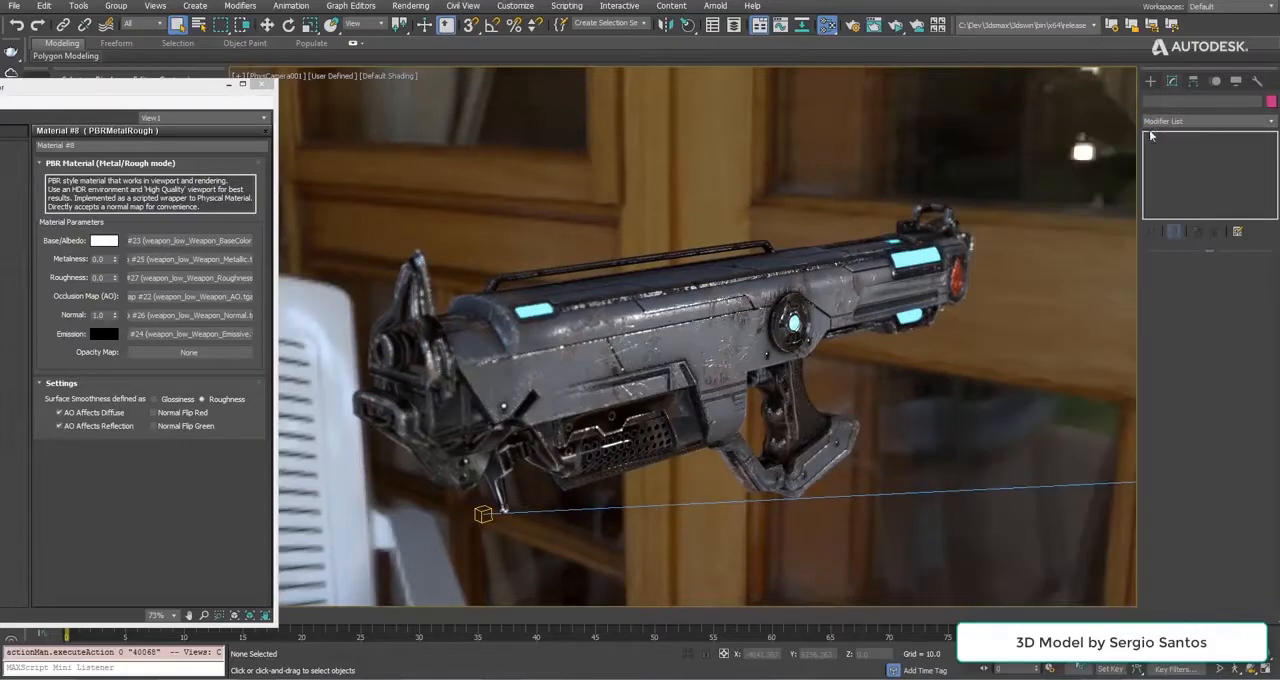
pyautogui.click(895, 25)
pyautogui.moveTo(810, 157); pyautogui.dragTo(900, 88)
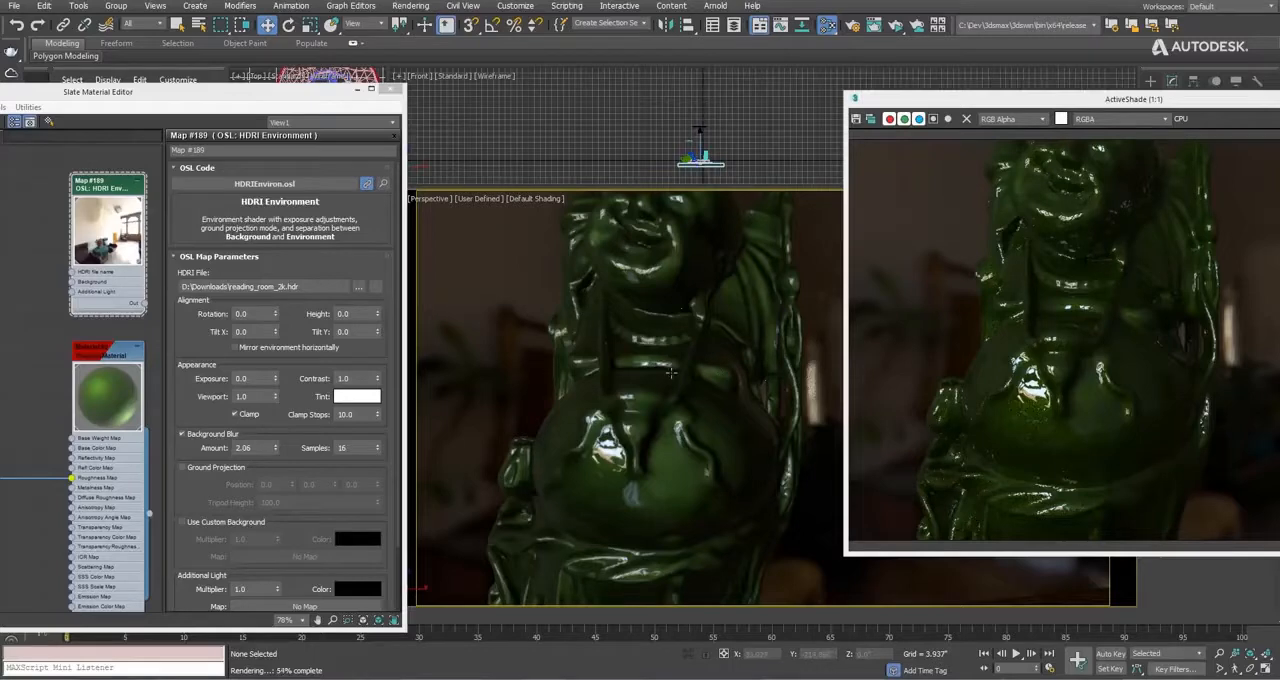
# Examine the green Buddha's reflections from several angles, comparing the viewport with the ActiveShade render.
pyautogui.moveTo(671, 385); pyautogui.dragTo(674, 457, button='middle')
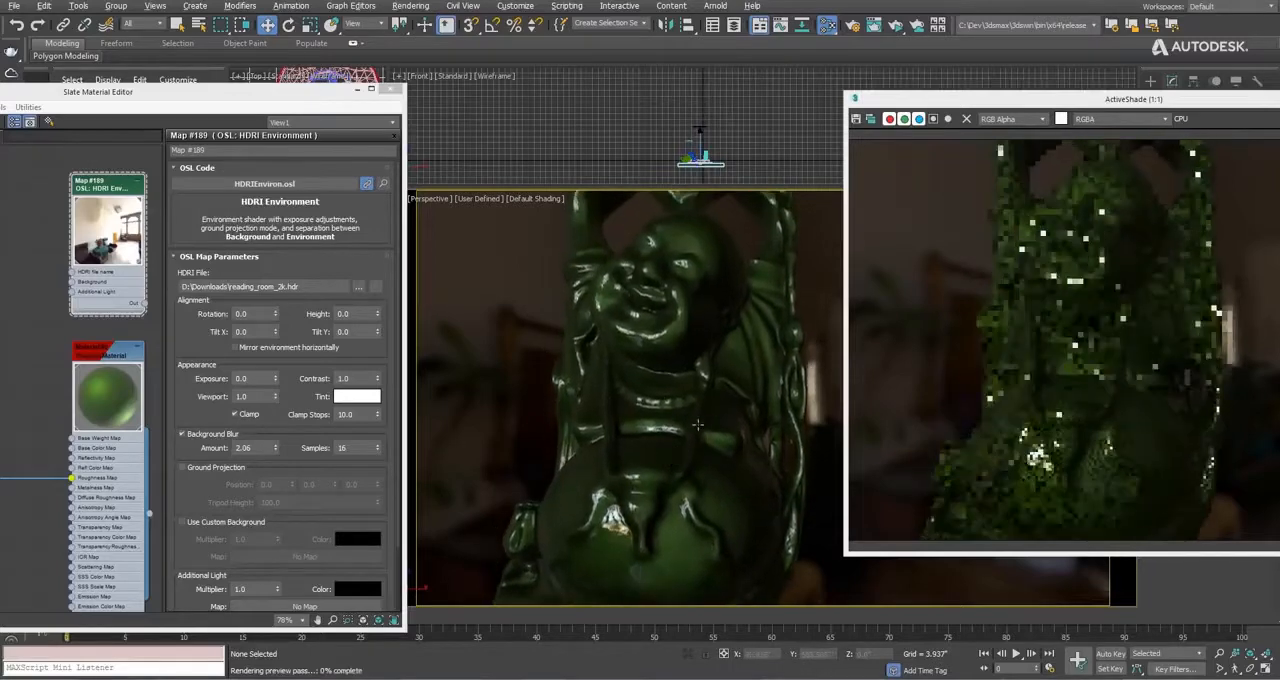
pyautogui.keyDown('alt'); pyautogui.moveTo(702, 412); pyautogui.dragTo(621, 441, button='middle'); pyautogui.keyUp('alt')
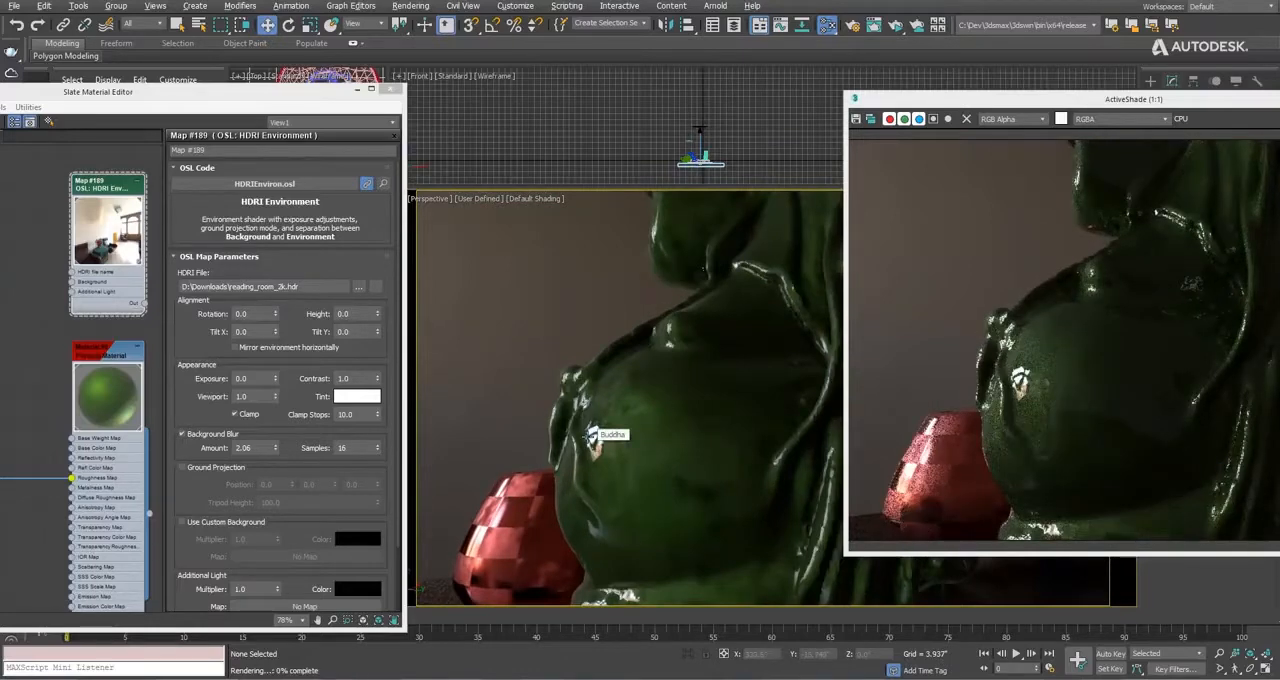
pyautogui.keyDown('alt'); pyautogui.moveTo(591, 437); pyautogui.dragTo(700, 448, button='middle'); pyautogui.keyUp('alt')
pyautogui.scroll(-5, 806, 451)
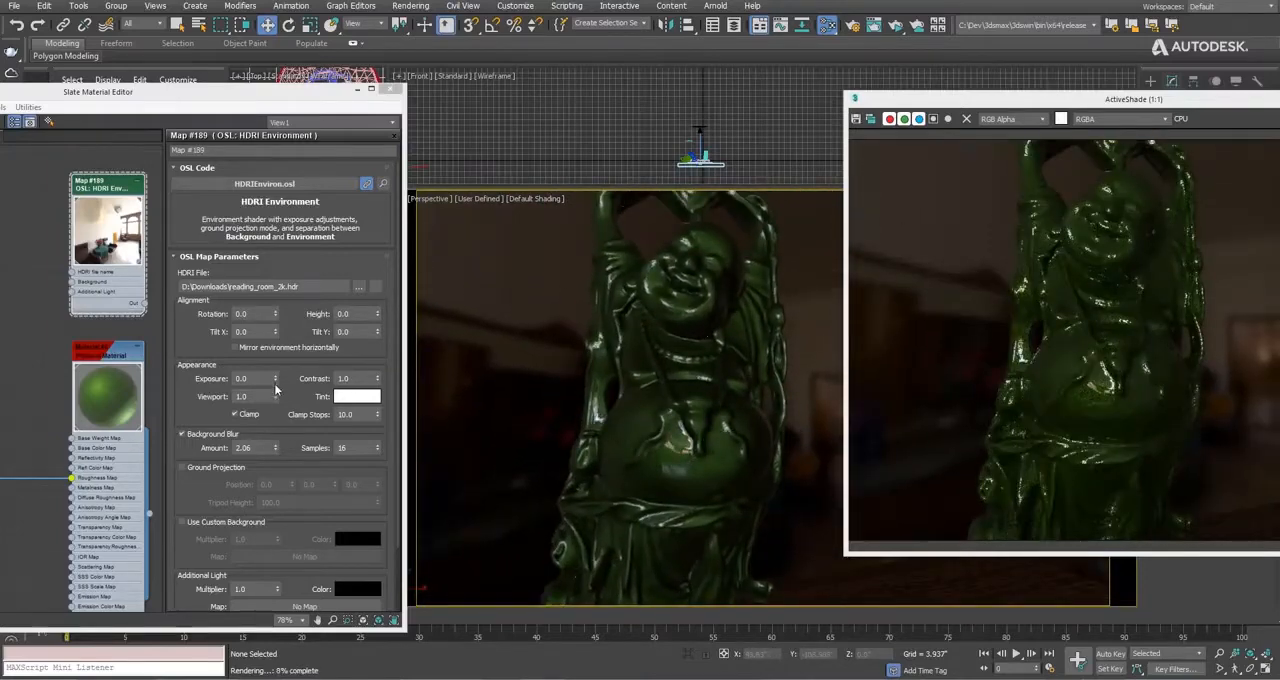
# Lower the HDRI Environment exposure to -0.739 and add an HDRI Lights map using reflectiveUmbrella.hdr as its additional light.
pyautogui.moveTo(275, 381); pyautogui.dragTo(275, 418)
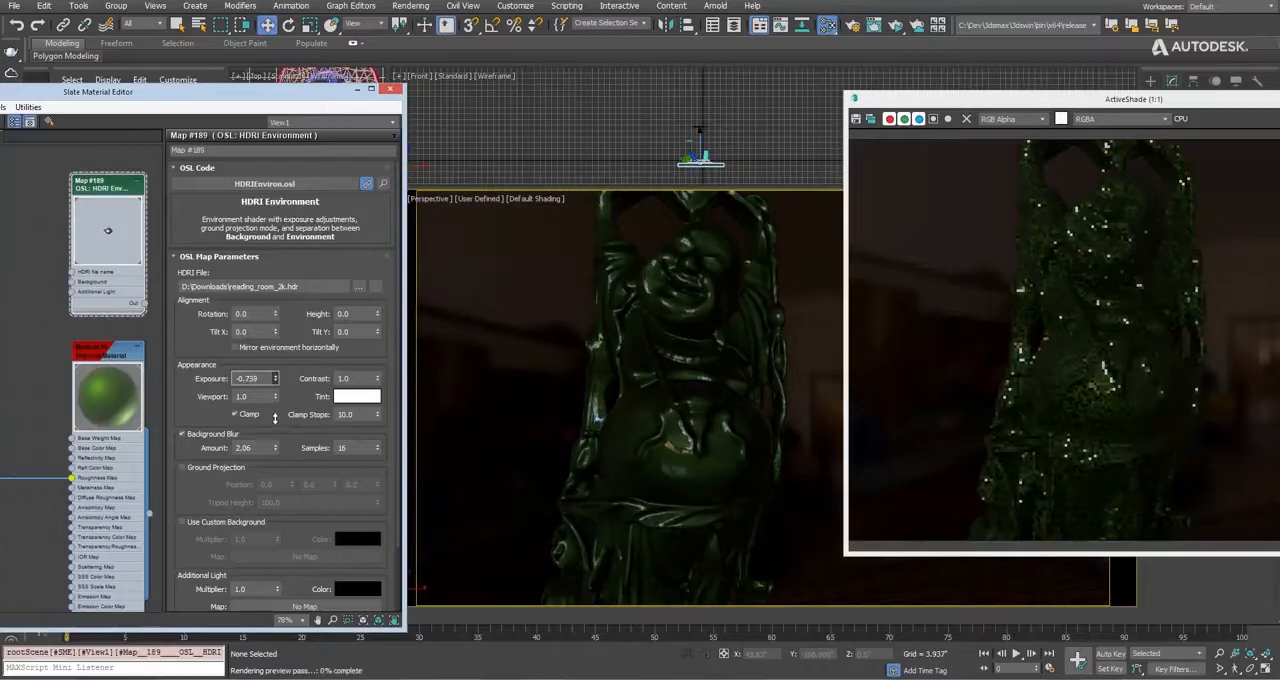
pyautogui.scroll(-3, 280, 400)
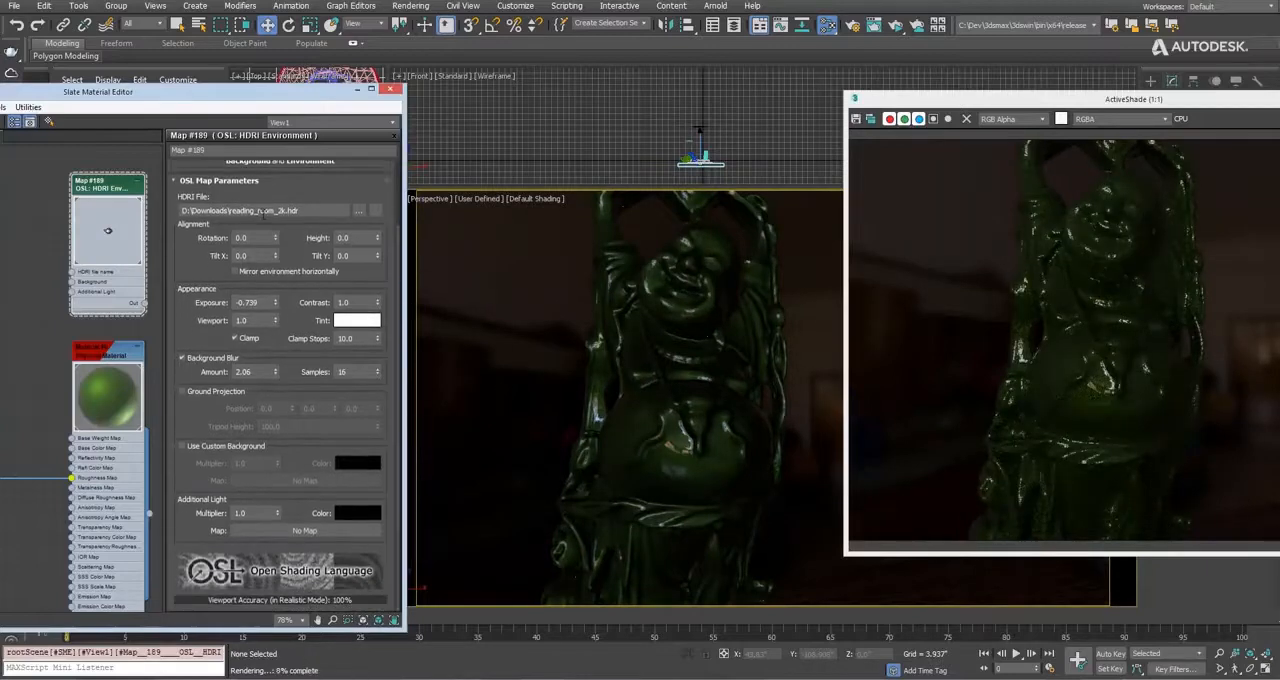
pyautogui.moveTo(173, 100); pyautogui.dragTo(376, 97)
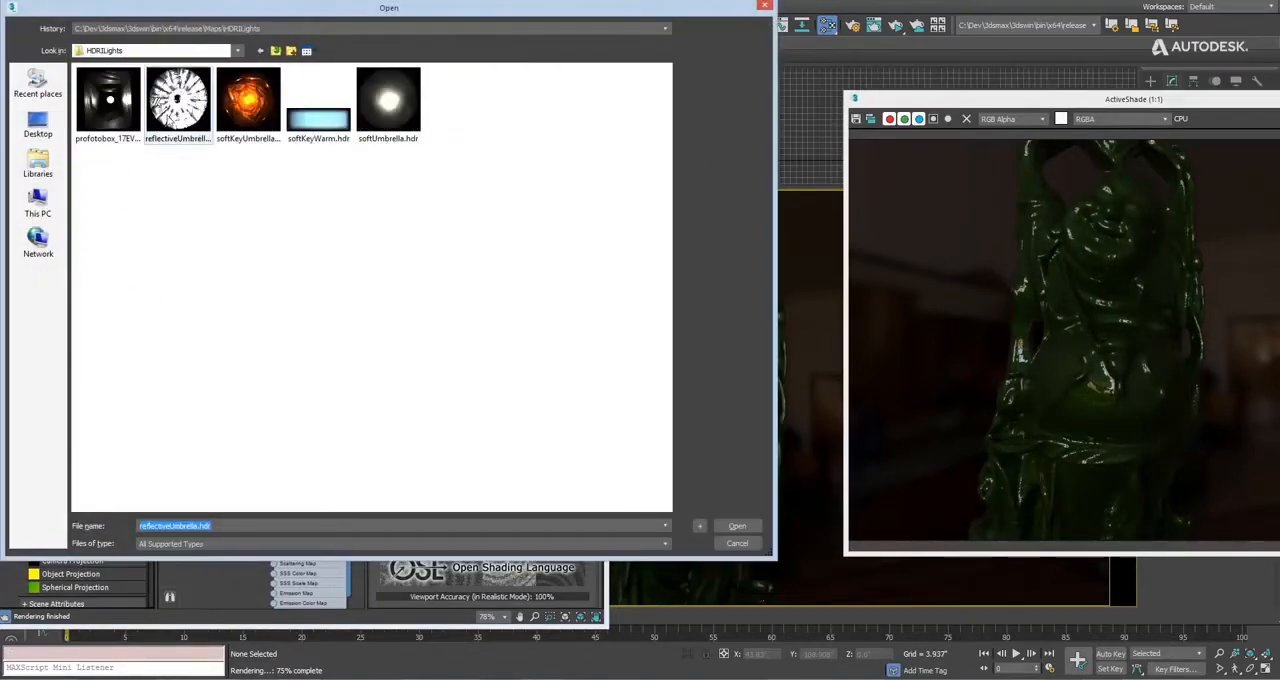
pyautogui.click(735, 526)
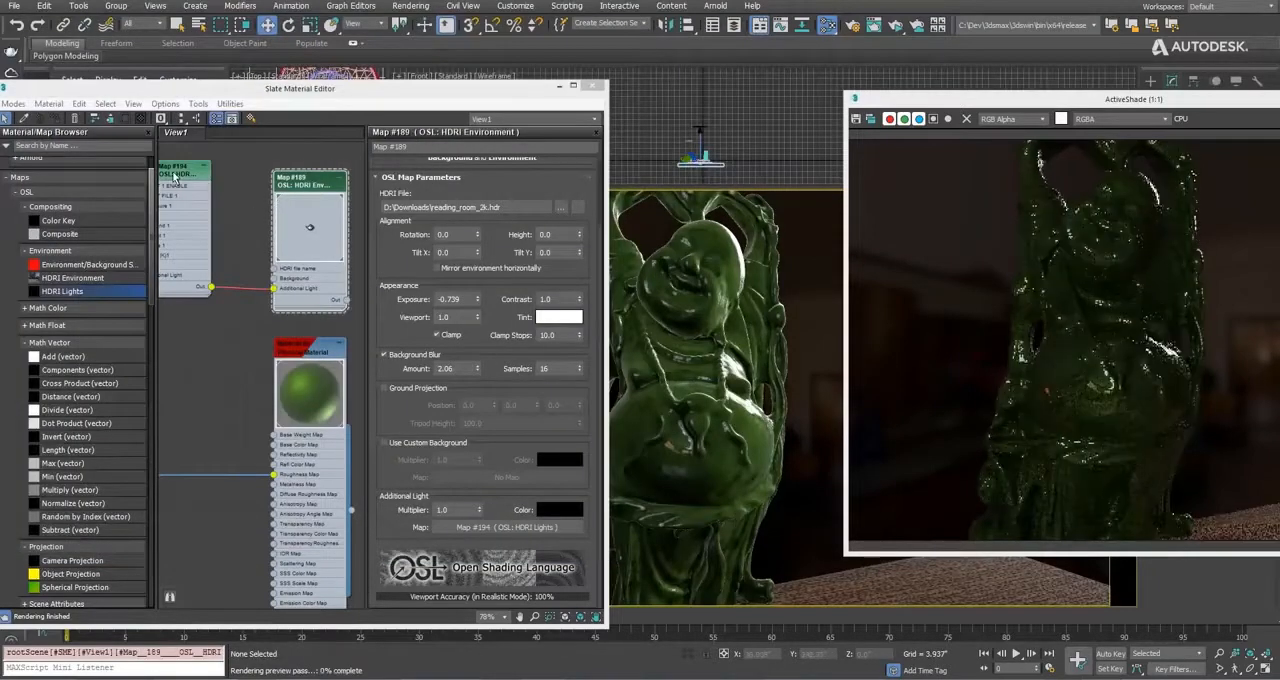
# Show the HDRI Lights map's parameters and set light 1's position to X 1000 and Y -500.
pyautogui.doubleClick(173, 175)
pyautogui.moveTo(471, 94); pyautogui.dragTo(253, 85)
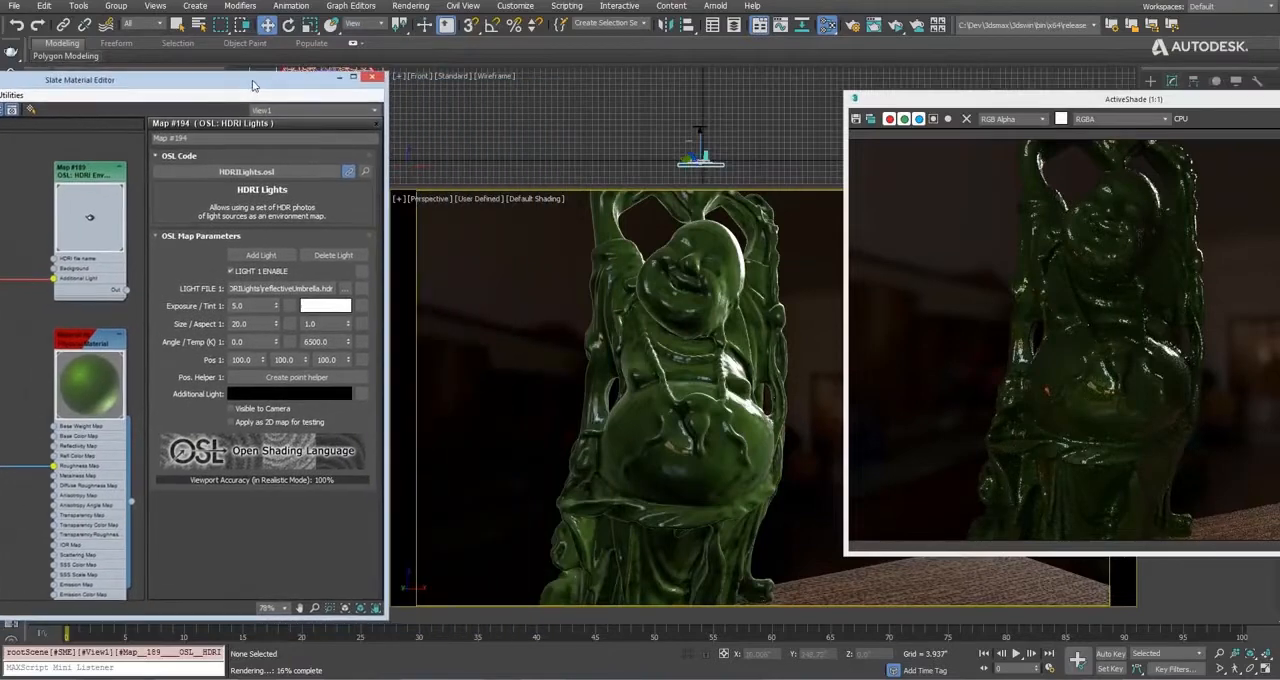
pyautogui.write('-500')
pyautogui.press('Tab')
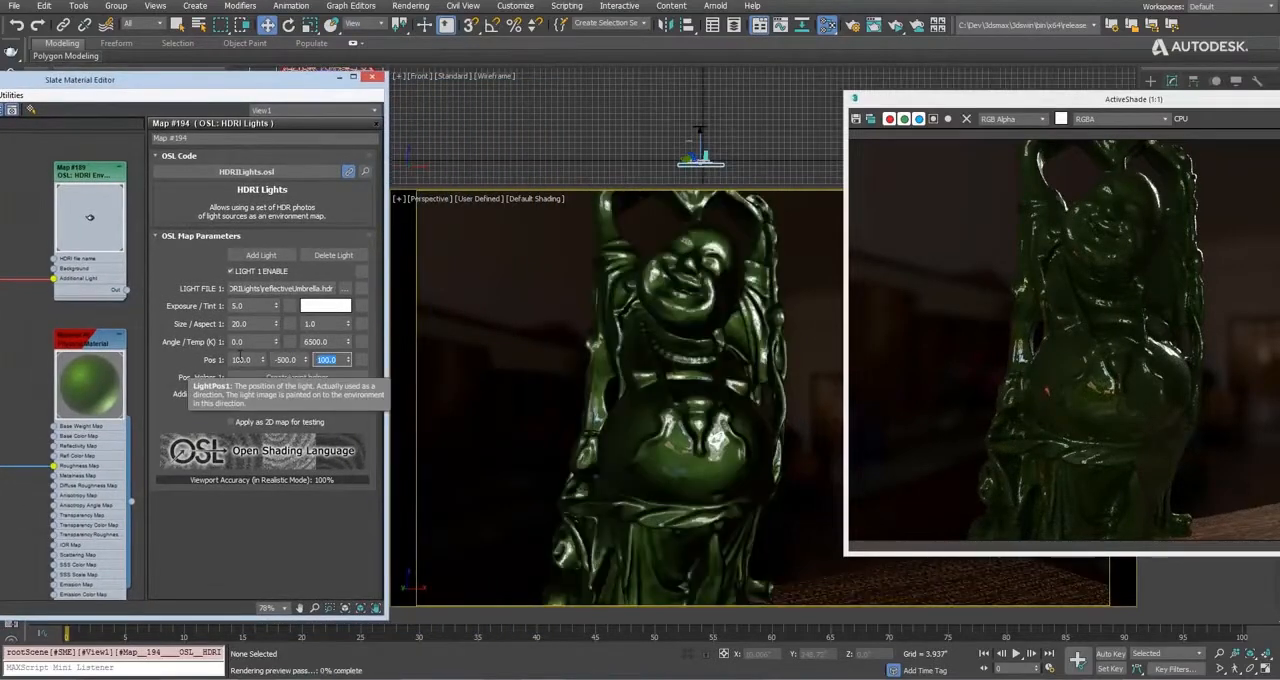
pyautogui.moveTo(256, 359); pyautogui.dragTo(189, 363)
pyautogui.write('1000')
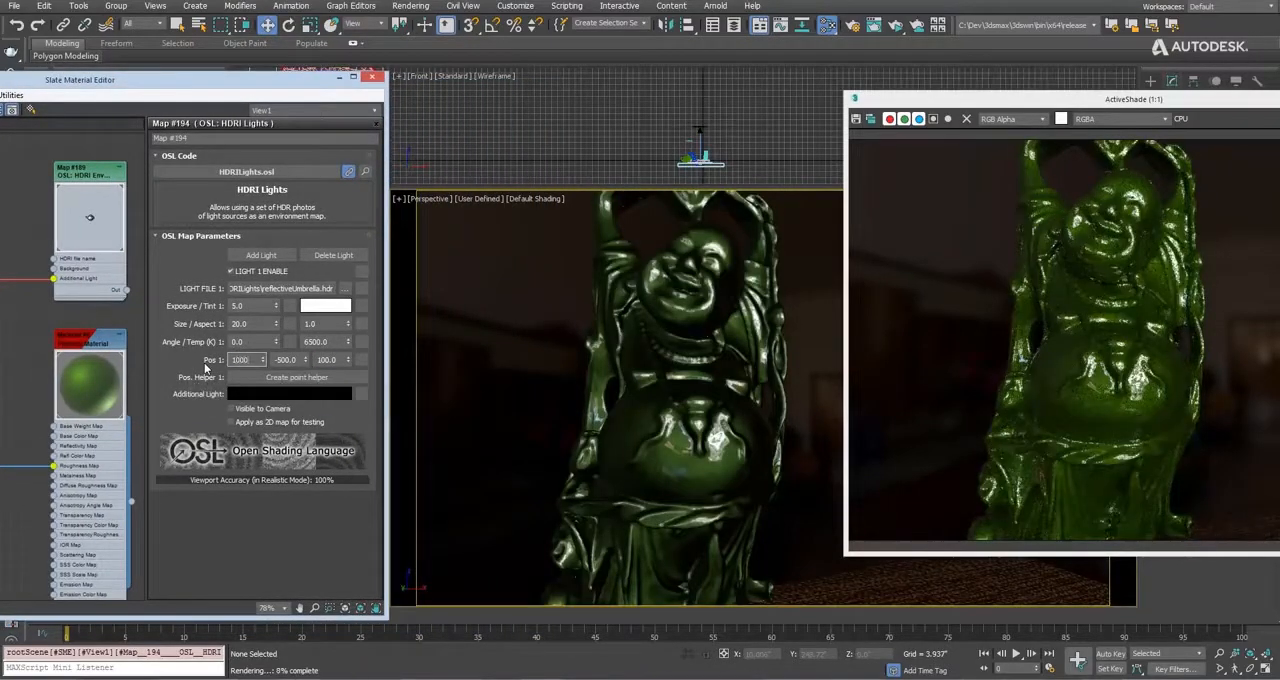
pyautogui.press('Return')
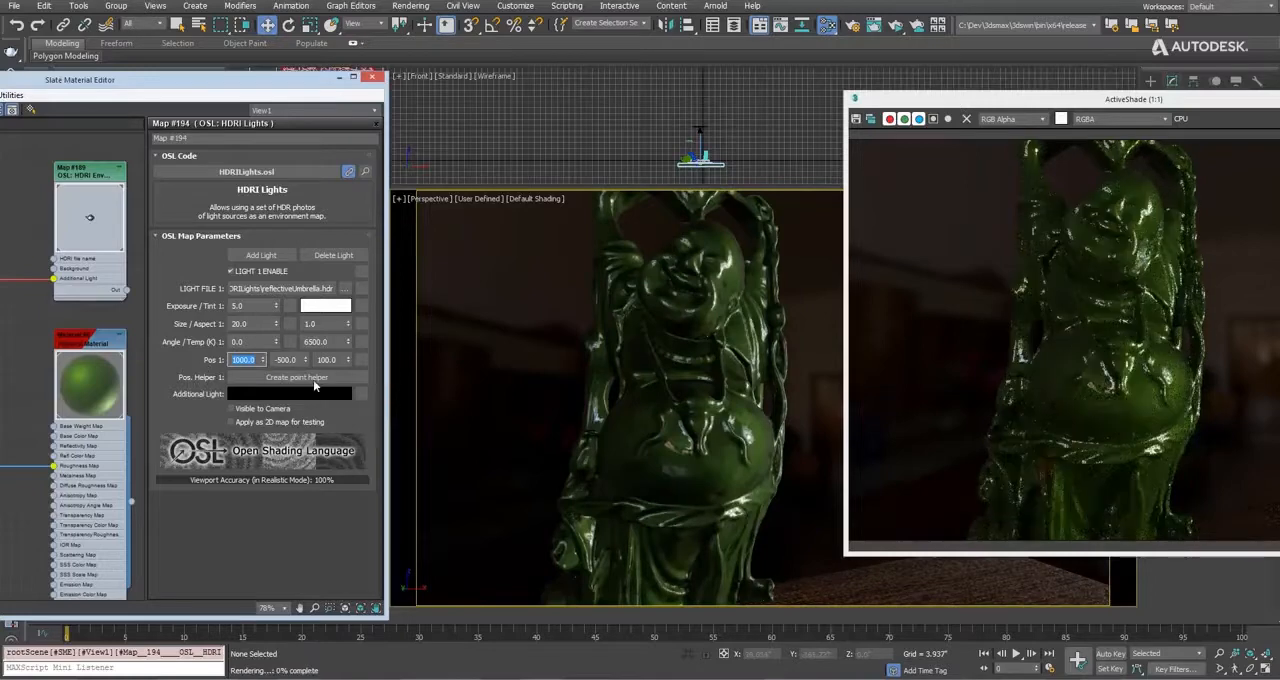
# Create a point helper for light 1 and reposition it, first in the Front view and finally with Place Highlight on the Buddha.
pyautogui.click(295, 379)
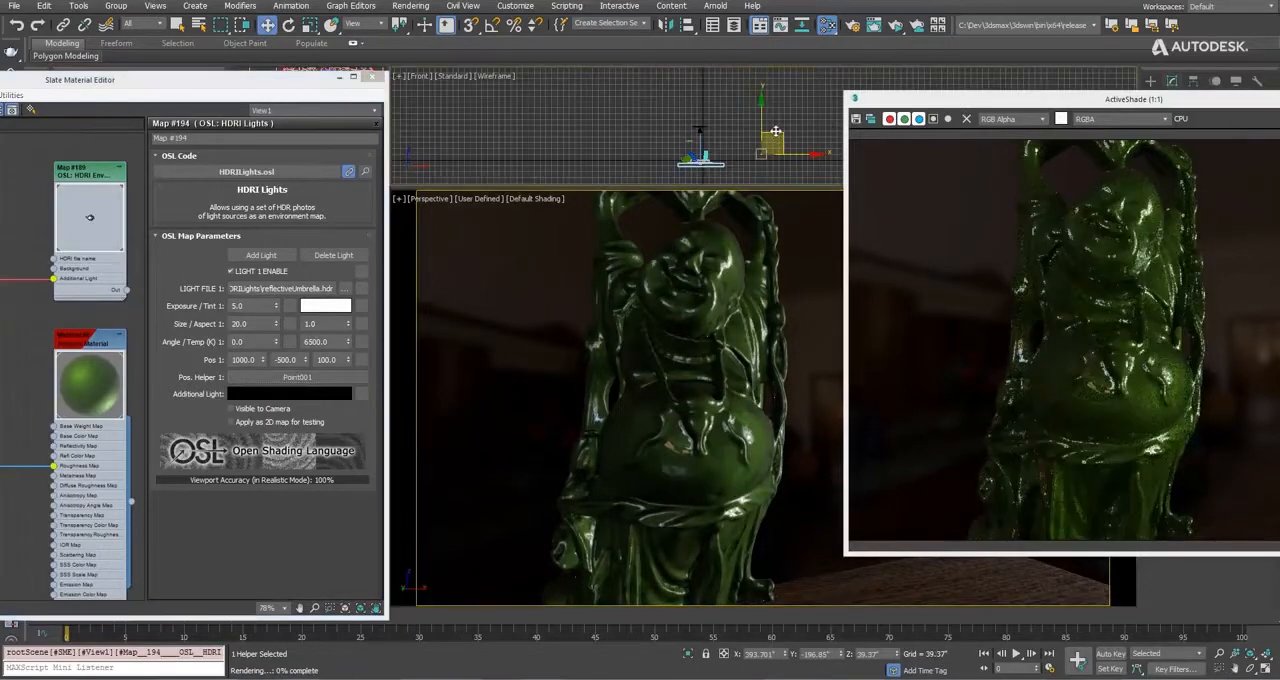
pyautogui.moveTo(775, 131); pyautogui.dragTo(498, 105)
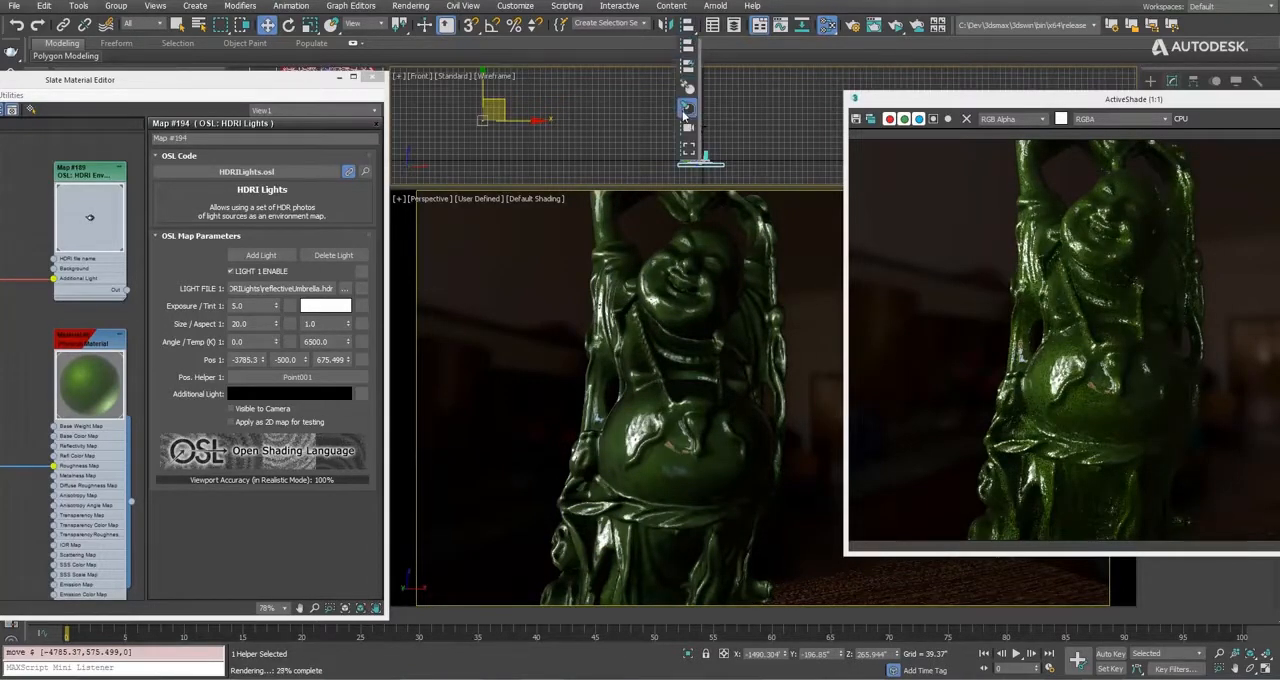
pyautogui.hotkey('ctrl', 'h')
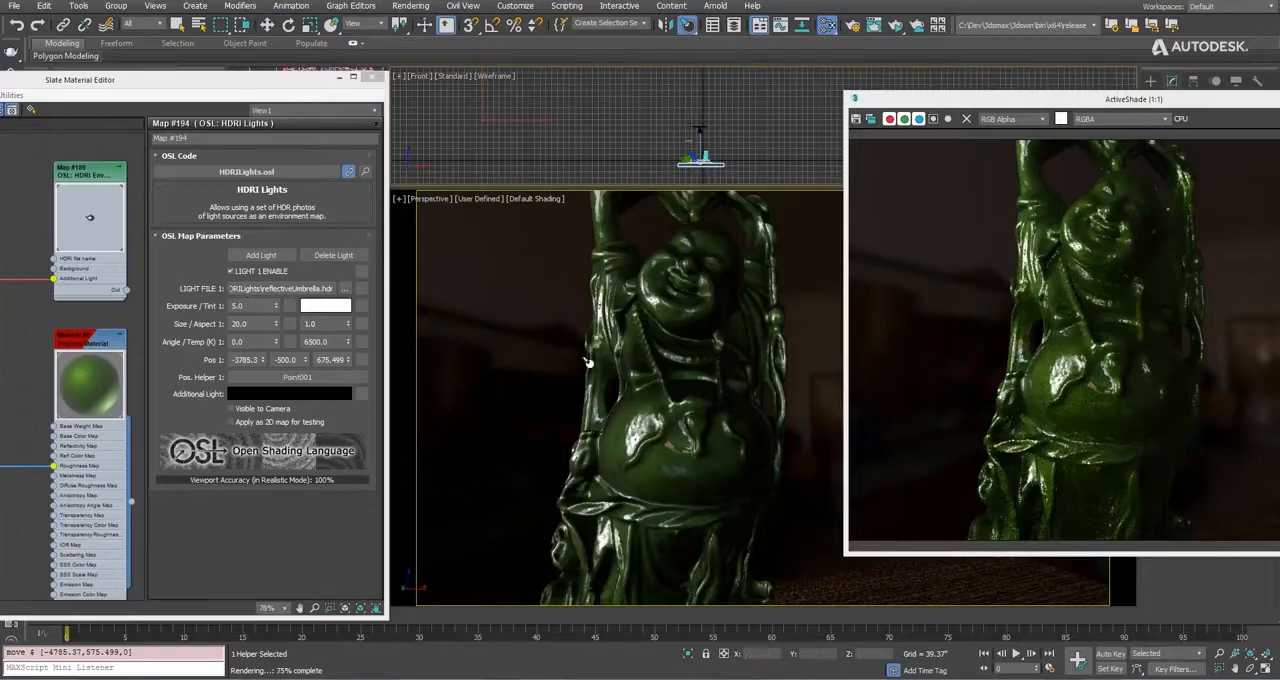
pyautogui.moveTo(621, 411)
pyautogui.mouseDown()
pyautogui.moveTo(648, 456)
pyautogui.moveTo(750, 445)
pyautogui.moveTo(760, 397)
pyautogui.moveTo(738, 249)
pyautogui.mouseUp()
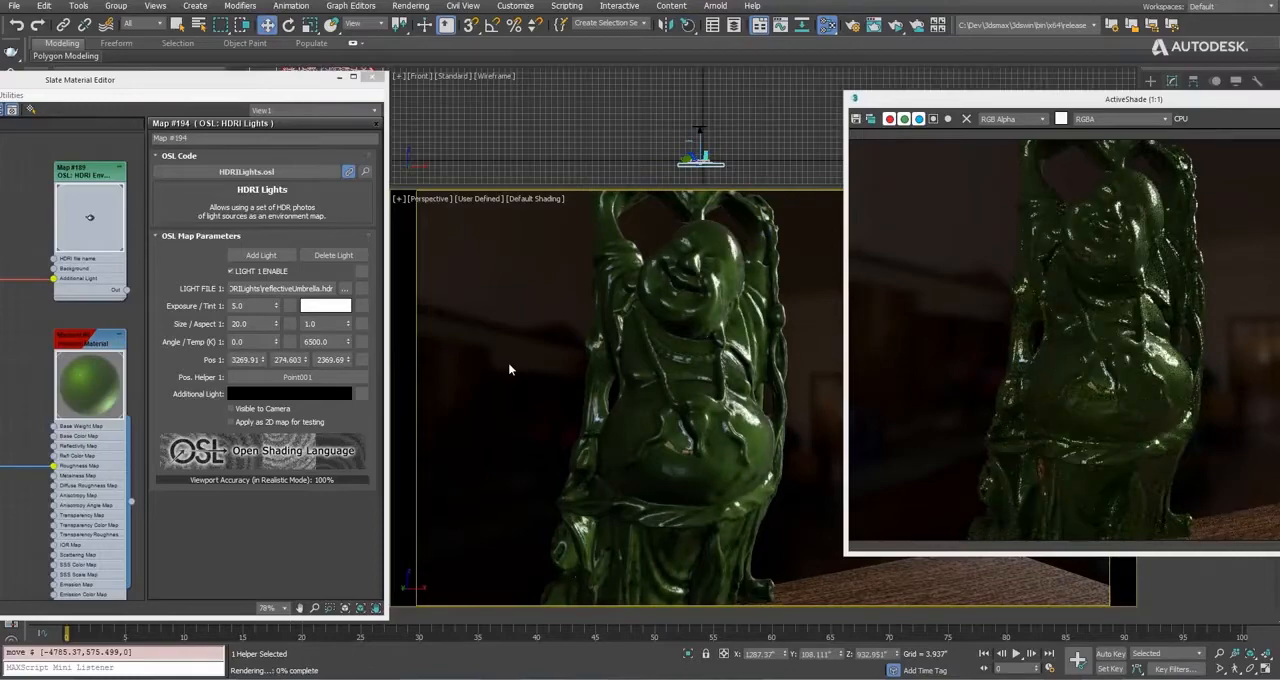
# Try light 1 at sizes 30 and 10 while viewing its reflection on the Buddha's belly, and restore the size to 20.
pyautogui.scroll(6, 751, 417)
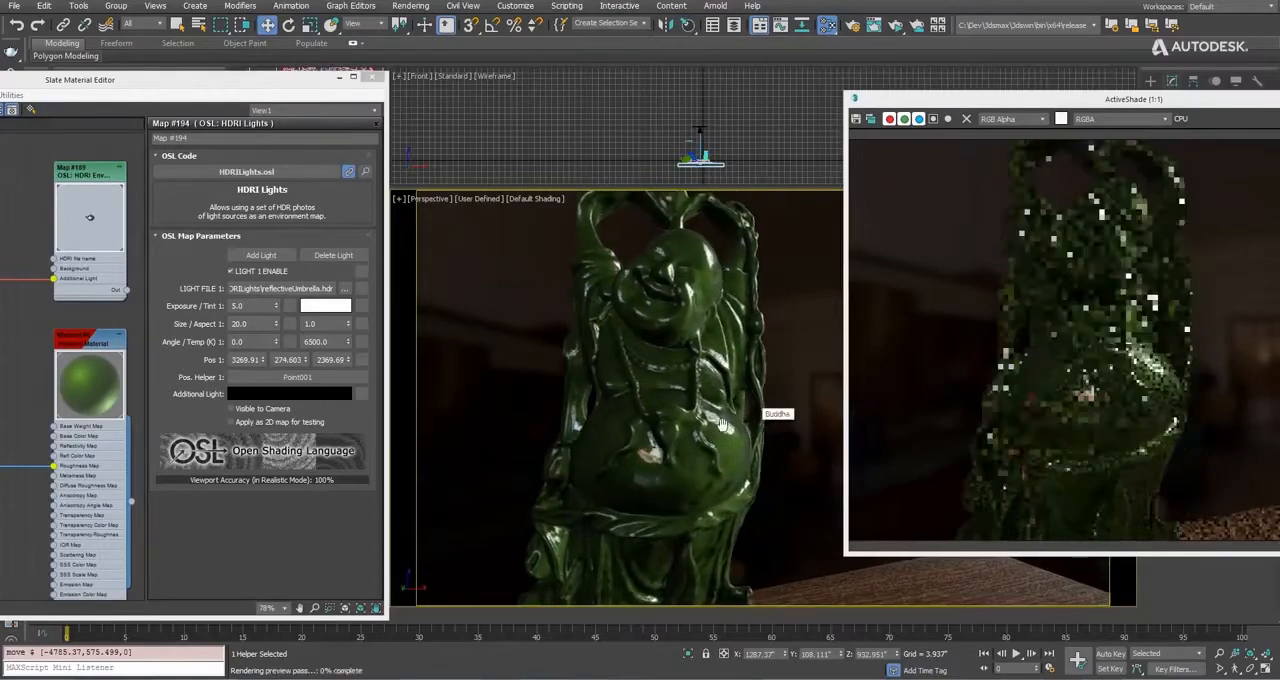
pyautogui.scroll(4, 655, 450)
pyautogui.moveTo(688, 440)
pyautogui.mouseDown(button='middle')
pyautogui.moveTo(655, 450)
pyautogui.moveTo(701, 424)
pyautogui.mouseUp(button='middle')
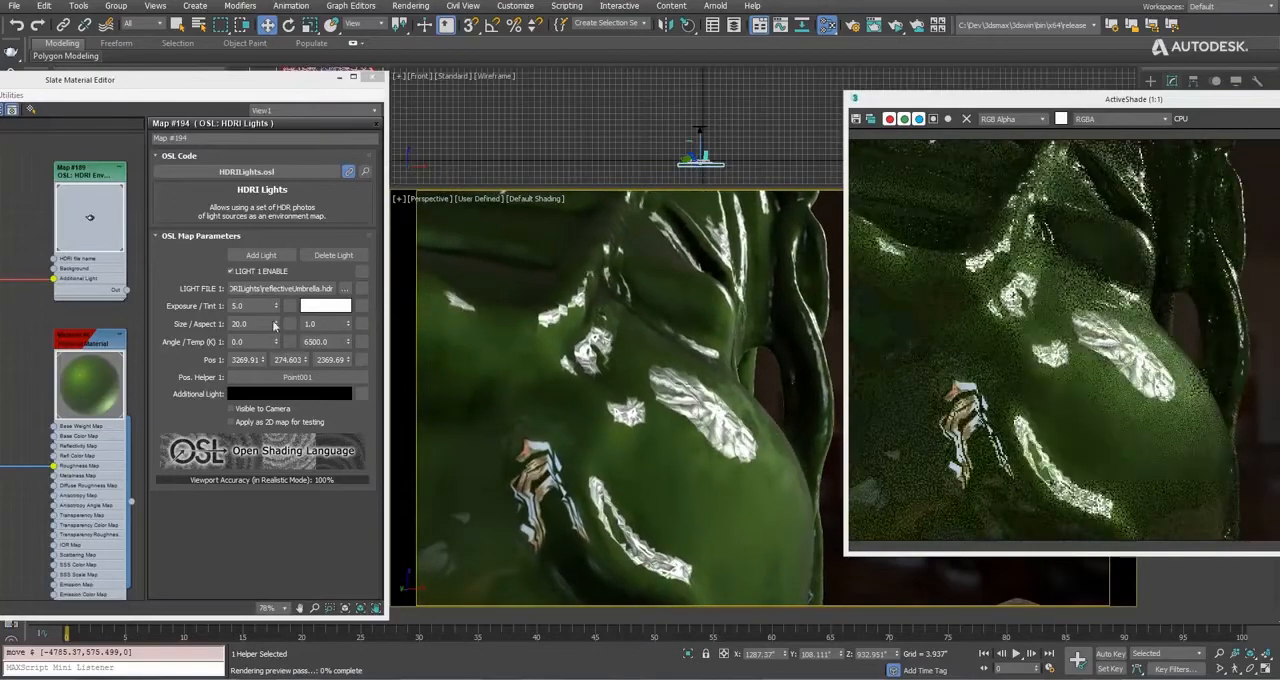
pyautogui.click(244, 323)
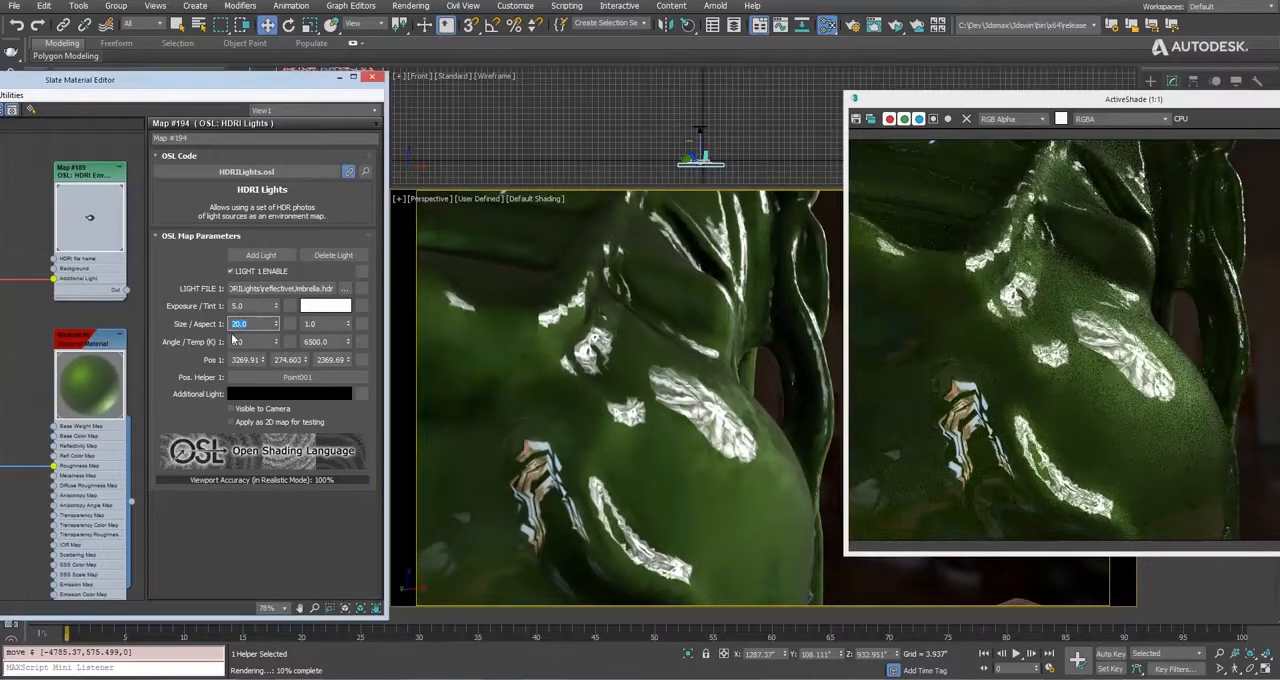
pyautogui.write('30')
pyautogui.press('Return')
pyautogui.moveTo(248, 324); pyautogui.dragTo(260, 231)
pyautogui.write('10')
pyautogui.press('Return')
pyautogui.write('20')
pyautogui.press('Return')
# Set light 1's exposure to 6.2, its colour temperature to 3140 K and its angle to -115.
pyautogui.moveTo(348, 342); pyautogui.dragTo(346, 538)
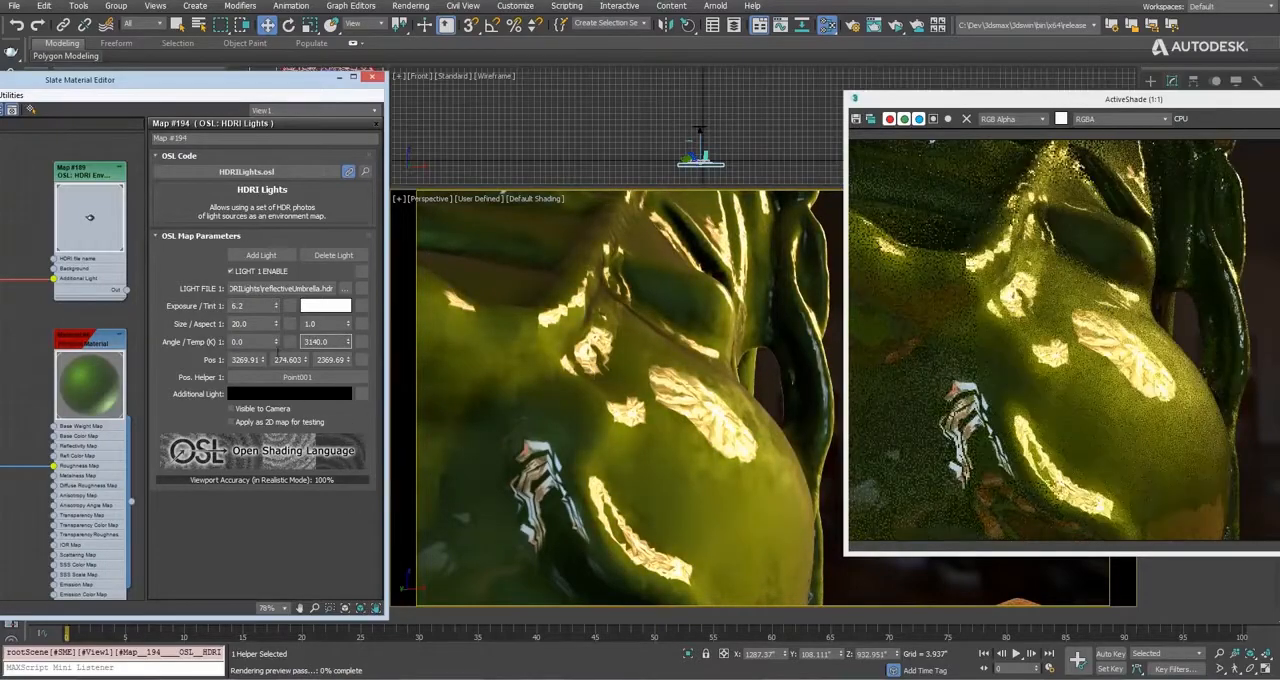
pyautogui.moveTo(278, 349); pyautogui.dragTo(278, 440)
pyautogui.keyDown('alt'); pyautogui.moveTo(712, 354); pyautogui.dragTo(619, 391, button='middle'); pyautogui.keyUp('alt')
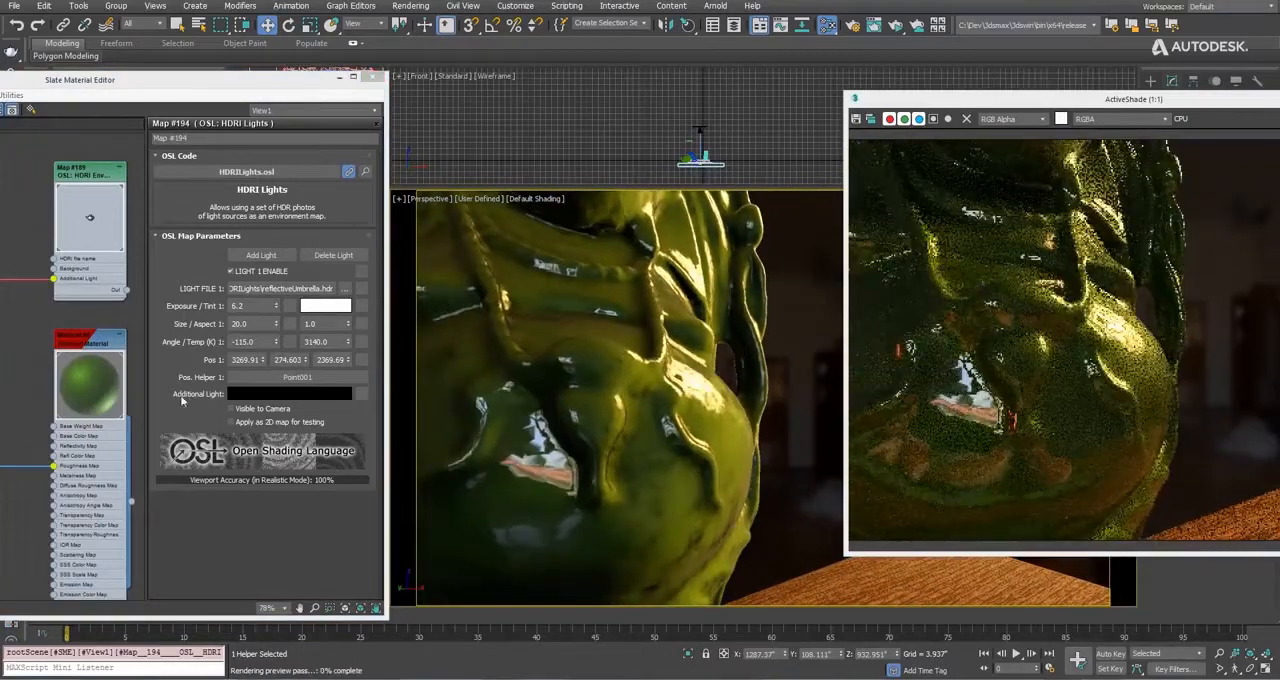
# Make the HDRI light visible to the camera and move its point helper so the umbrella light sits beside the Buddha.
pyautogui.click(231, 408)
pyautogui.scroll(-5, 526, 418)
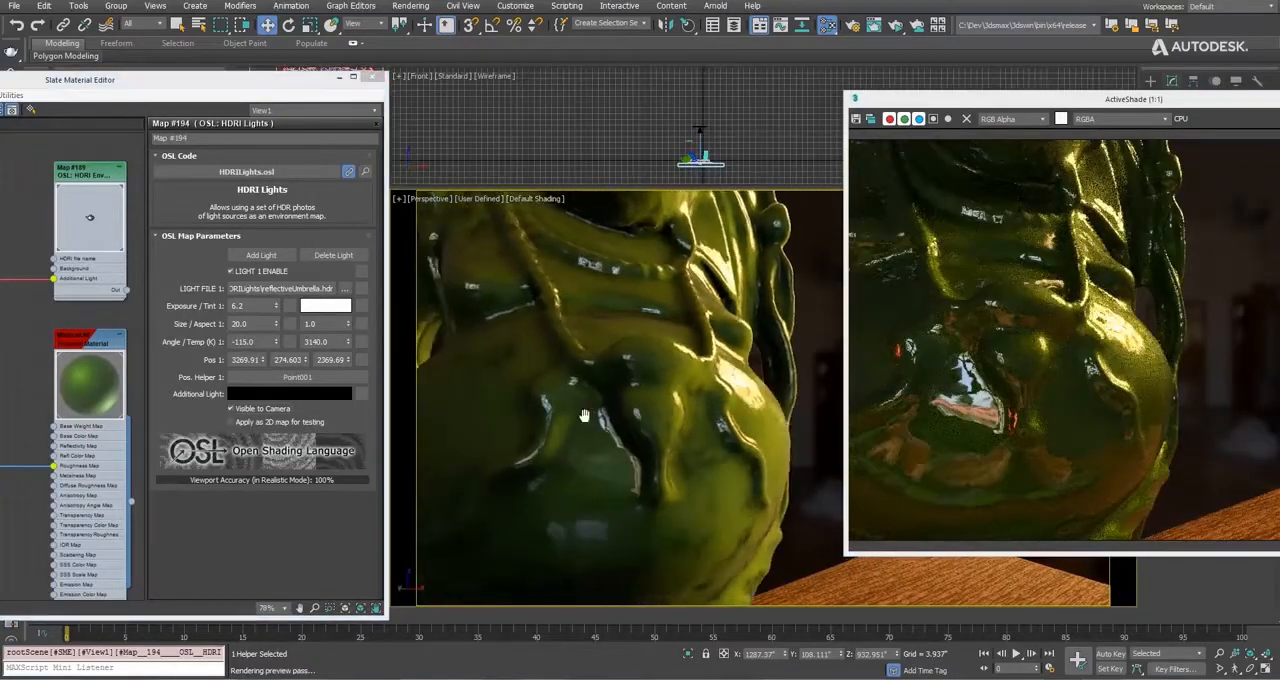
pyautogui.keyDown('alt'); pyautogui.moveTo(526, 418); pyautogui.dragTo(708, 378, button='middle'); pyautogui.keyUp('alt')
pyautogui.moveTo(765, 318); pyautogui.dragTo(803, 400)
# Set light 1's angle to 55 and temperature to 1750 K, and hide the light from the camera.
pyautogui.moveTo(277, 342); pyautogui.dragTo(280, 308)
pyautogui.moveTo(348, 342); pyautogui.dragTo(292, 411)
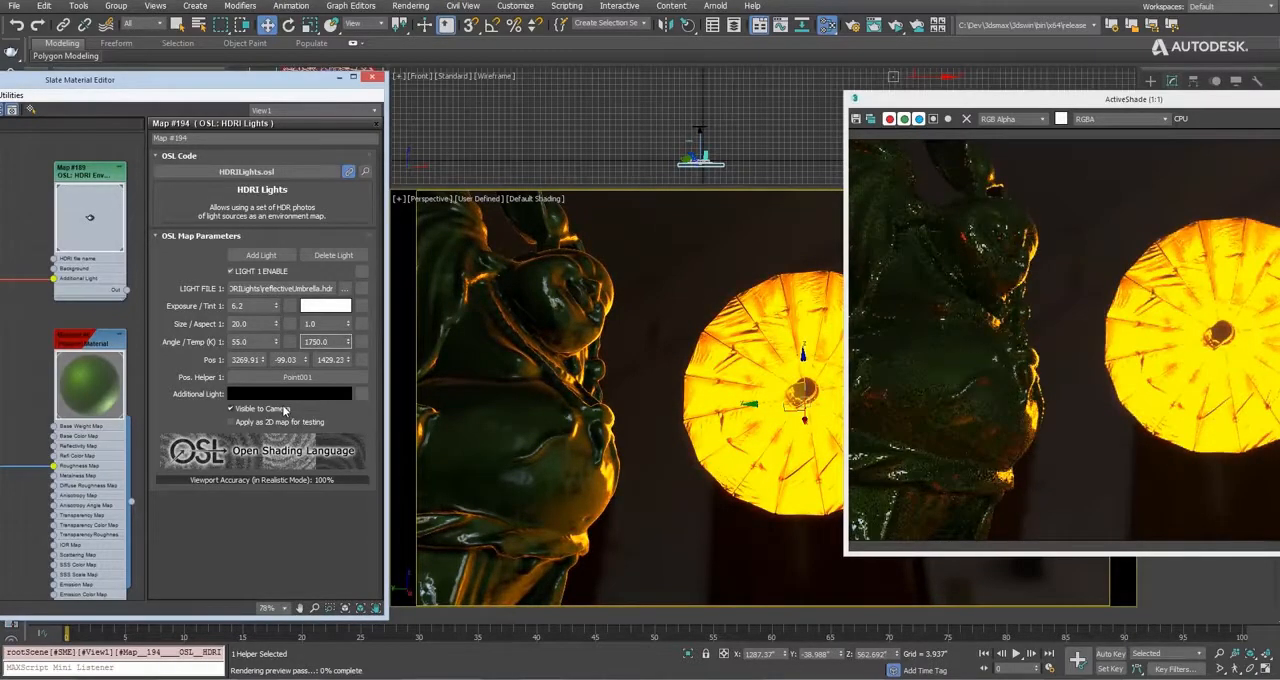
pyautogui.click(290, 409)
pyautogui.moveTo(425, 410); pyautogui.dragTo(543, 386, button='middle')
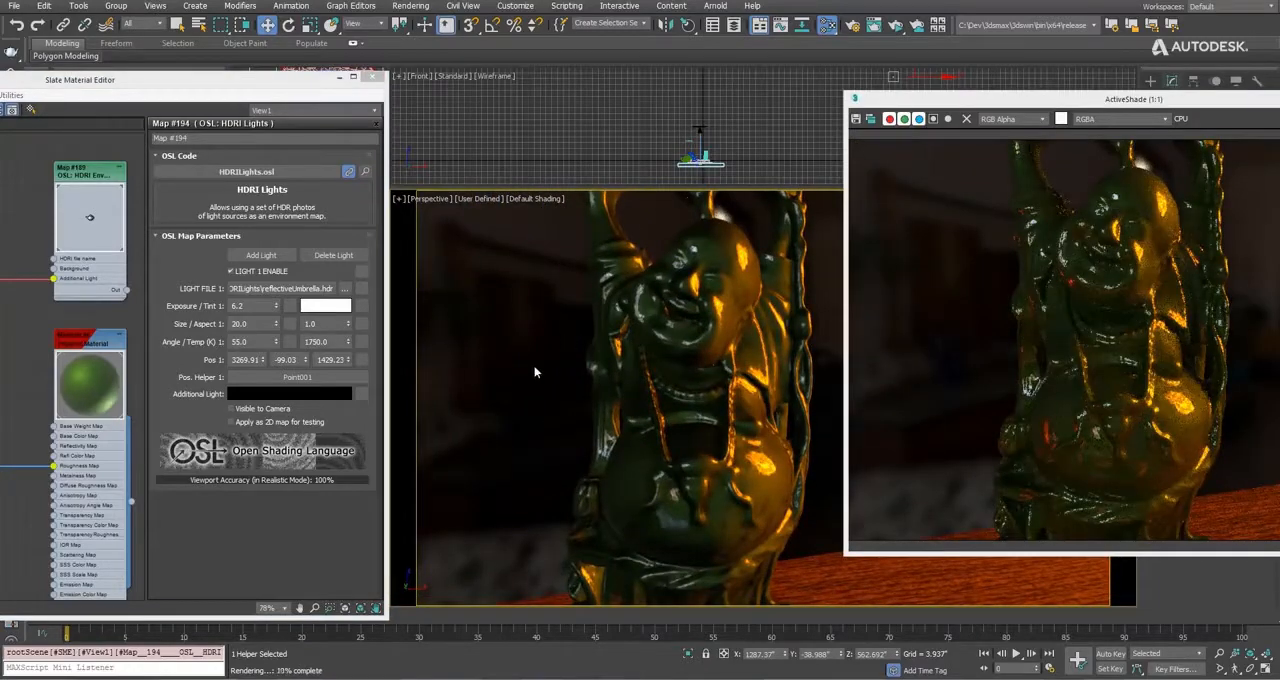
# Add a second light to the HDRI Lights map and load softKeyWarm.hdr as its light file.
pyautogui.click(262, 256)
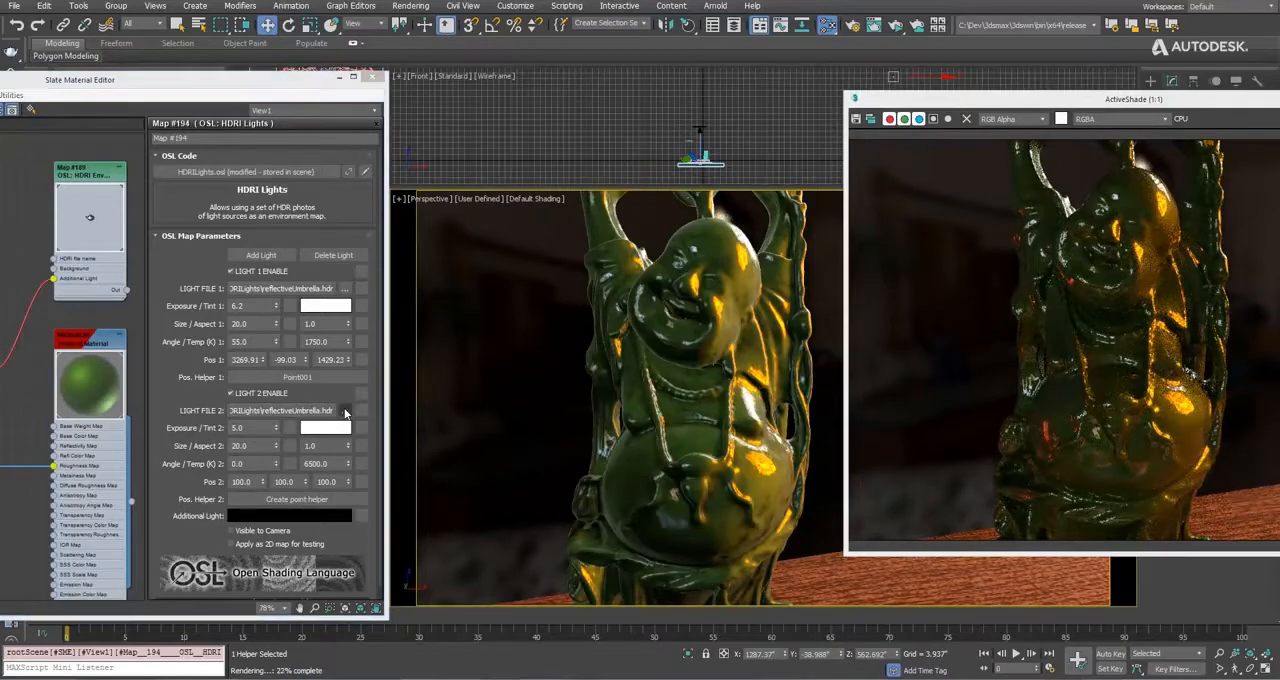
pyautogui.click(345, 411)
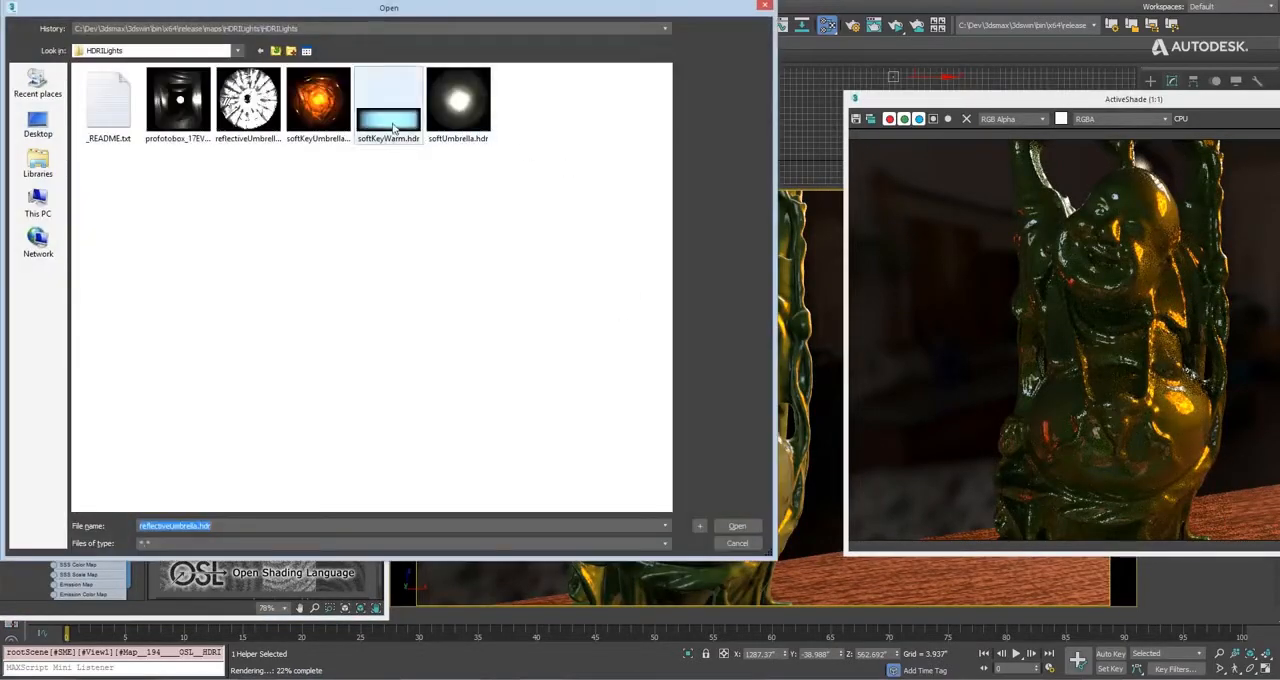
pyautogui.click(733, 525)
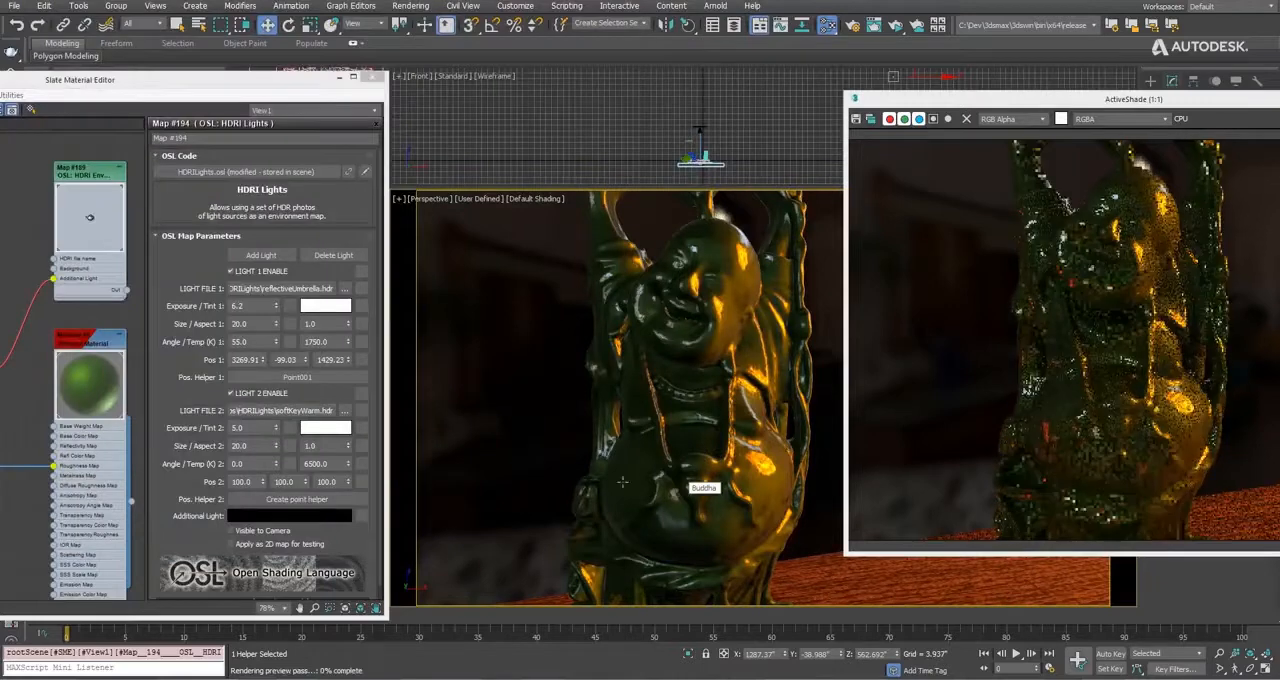
# Create a point helper for light 2 in the front view and place its highlight on the Buddha's belly.
pyautogui.click(313, 500)
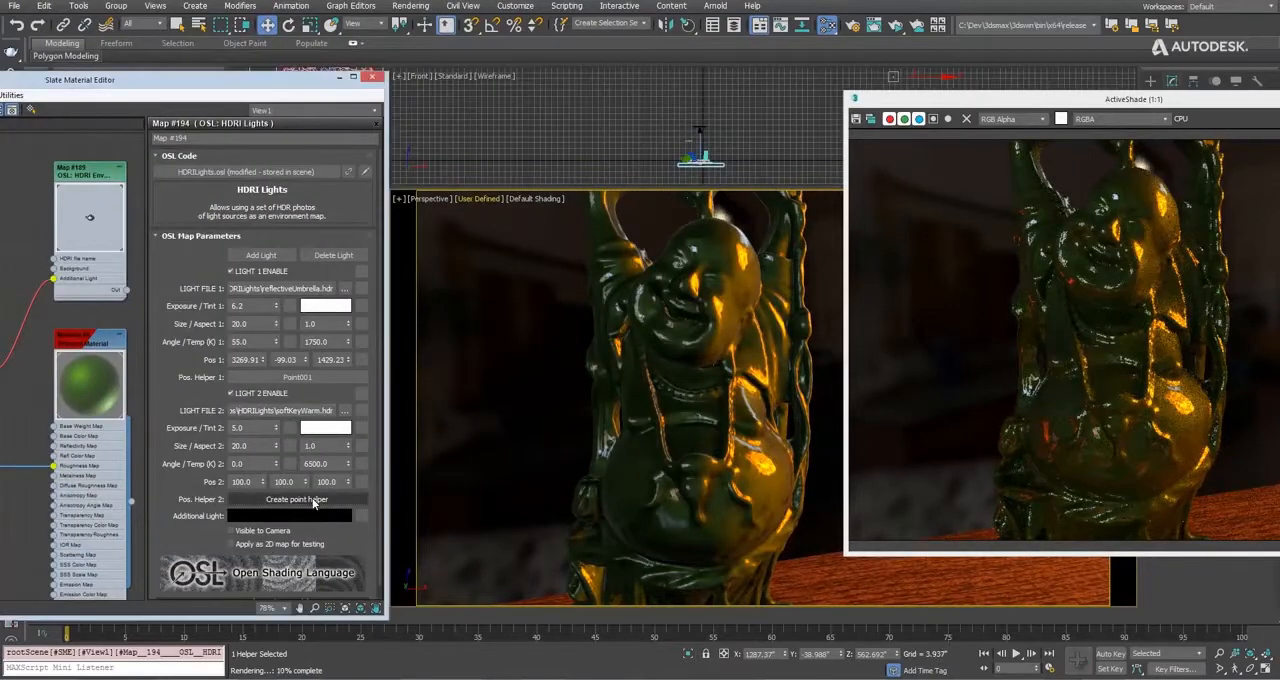
pyautogui.click(660, 129)
pyautogui.moveTo(660, 129); pyautogui.dragTo(580, 137)
pyautogui.click(690, 27)
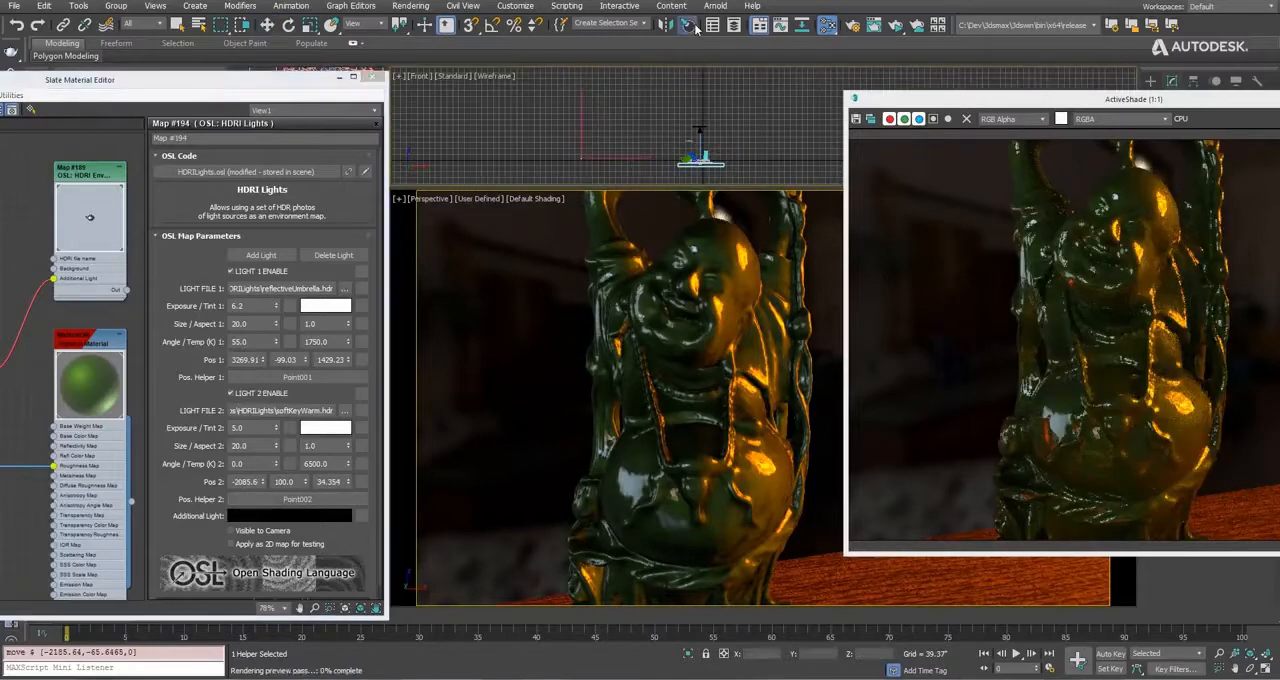
pyautogui.moveTo(642, 453); pyautogui.dragTo(611, 479)
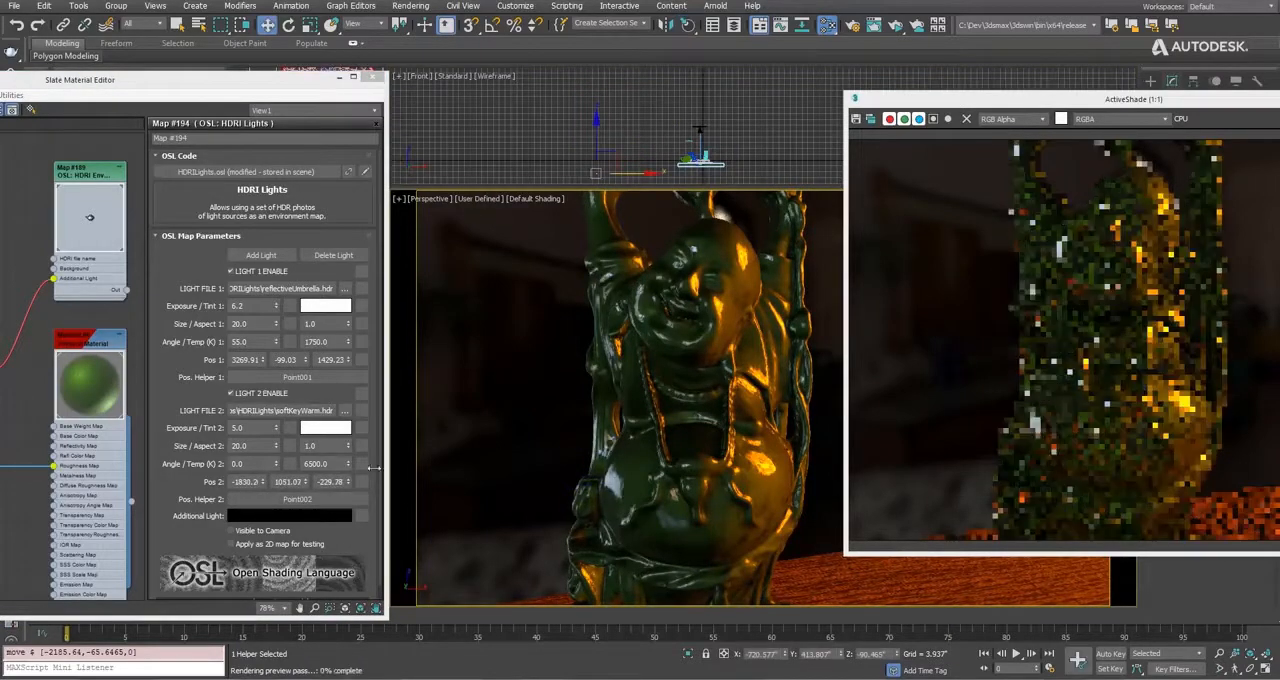
# Set light 2's exposure to 6.36 and view its reflections on the Buddha up close and from further away.
pyautogui.moveTo(277, 433); pyautogui.dragTo(277, 455)
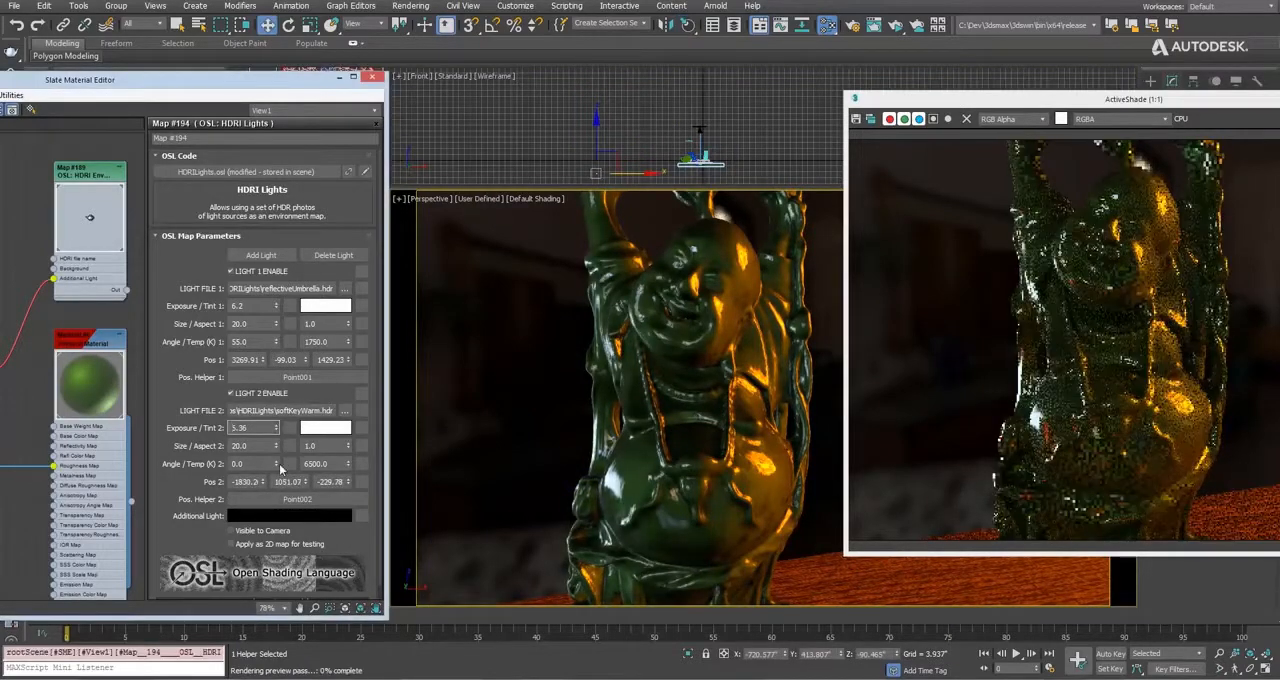
pyautogui.keyDown('alt'); pyautogui.moveTo(666, 439); pyautogui.dragTo(650, 394, button='middle'); pyautogui.keyUp('alt')
pyautogui.scroll(4, 650, 394)
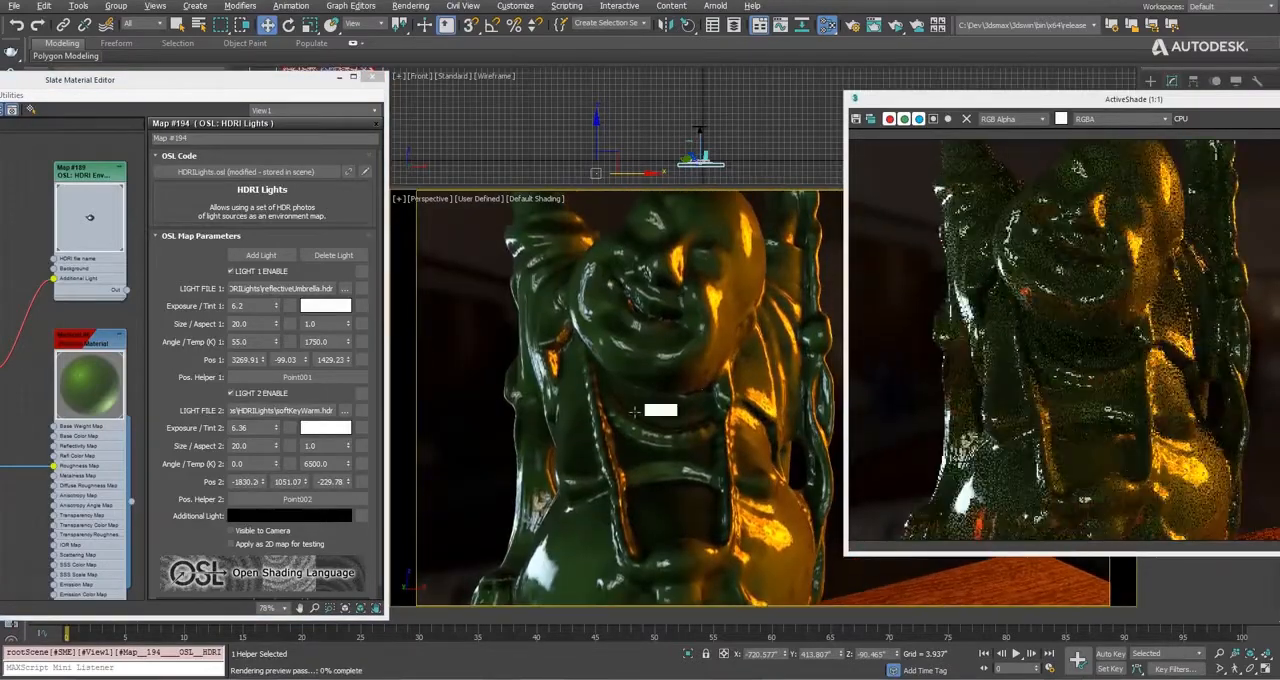
pyautogui.scroll(2, 634, 410)
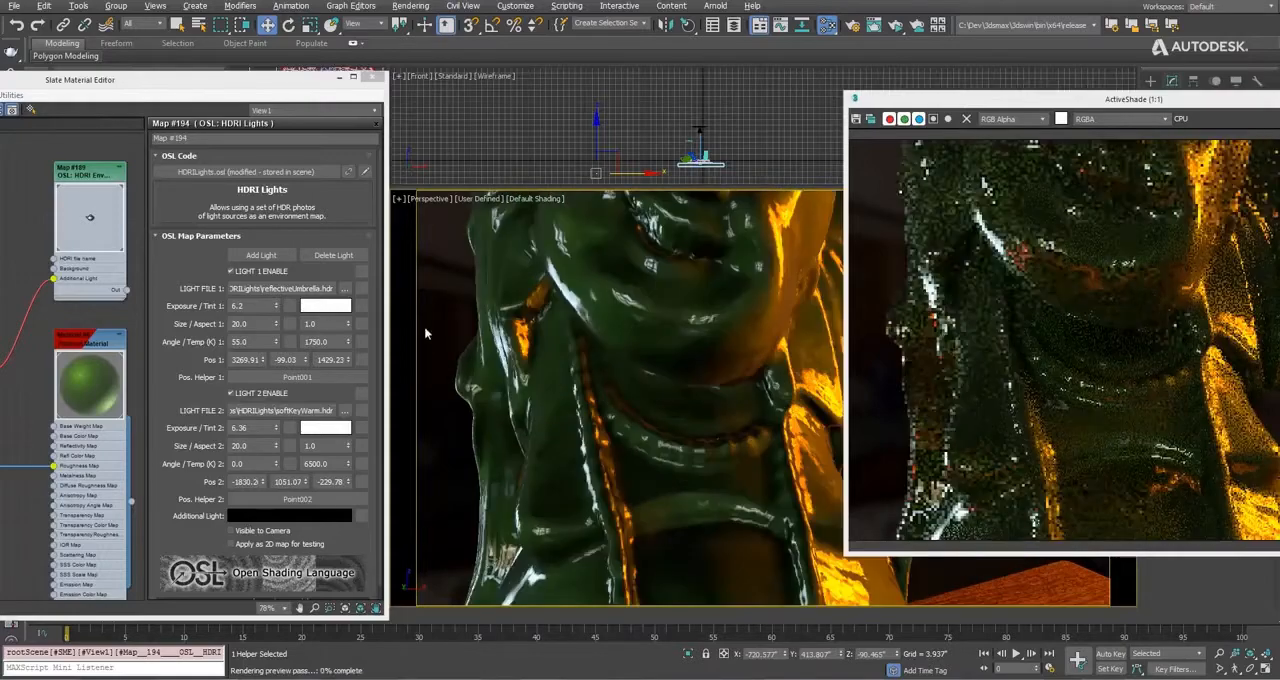
pyautogui.scroll(-8, 662, 510)
pyautogui.keyDown('alt'); pyautogui.moveTo(662, 510); pyautogui.dragTo(678, 410, button='middle'); pyautogui.keyUp('alt')
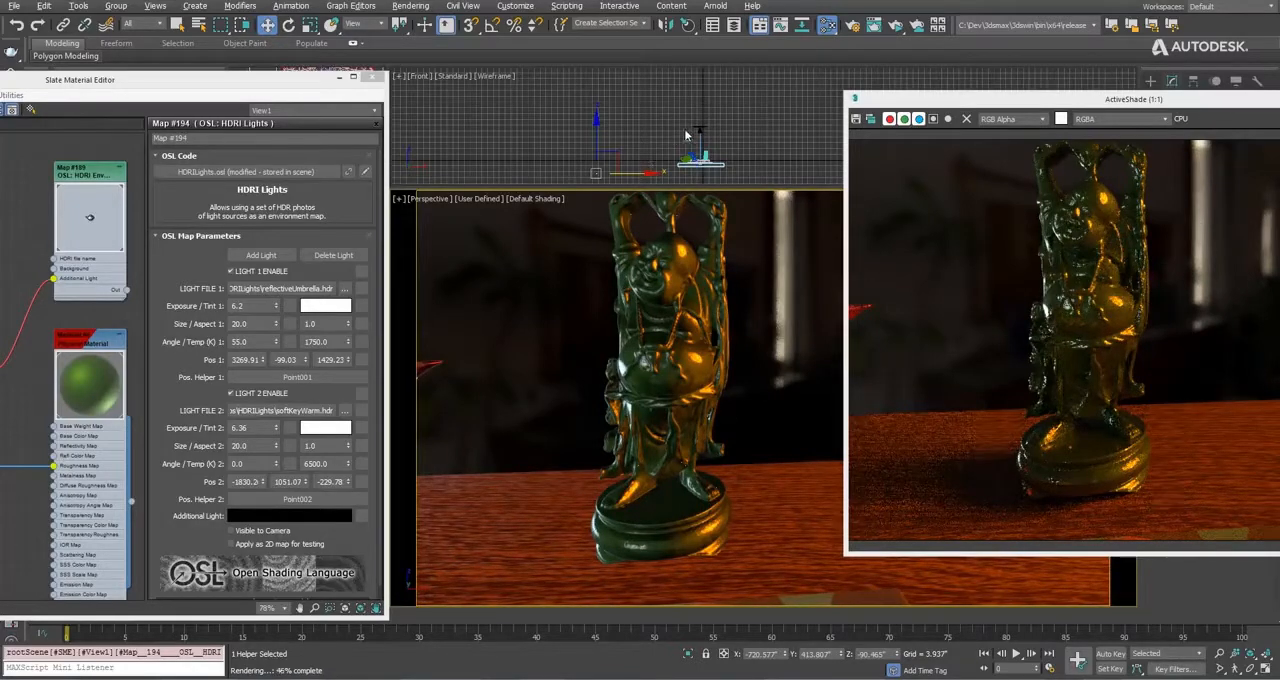
# Move light 1's point helper to the opposite side of the Buddha and turn on Progressive Skylight in the perspective viewport.
pyautogui.click(297, 377)
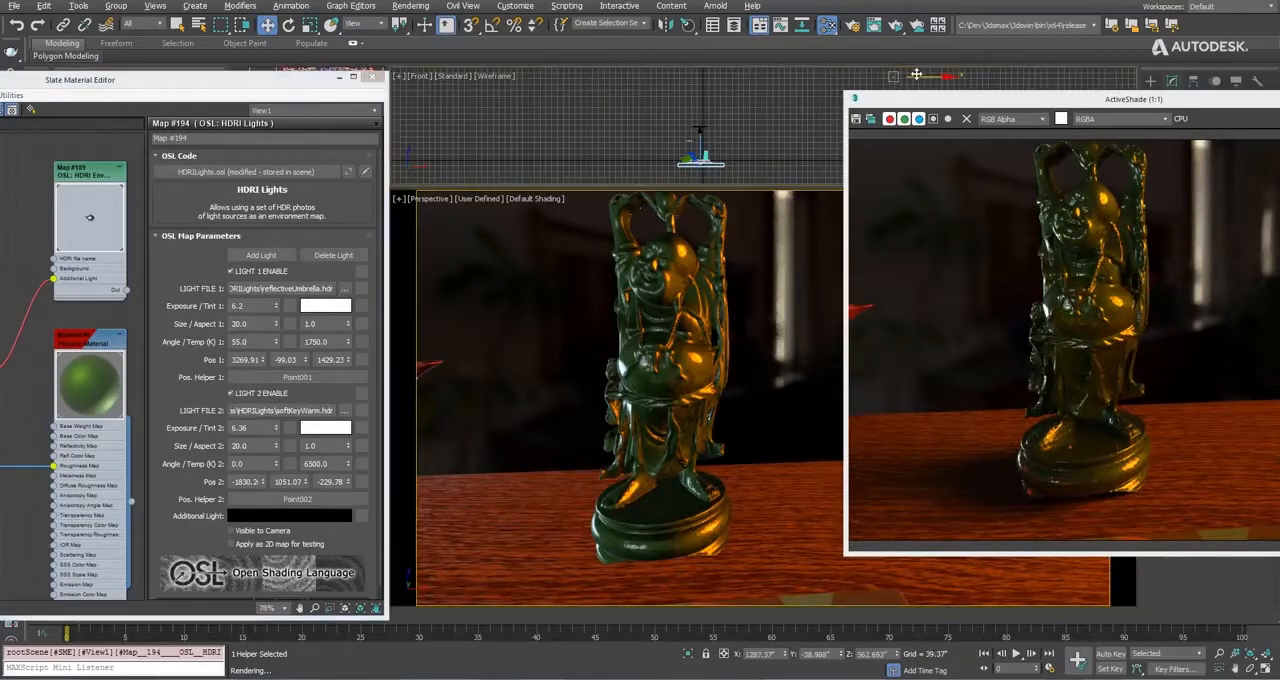
pyautogui.moveTo(916, 75); pyautogui.dragTo(542, 110)
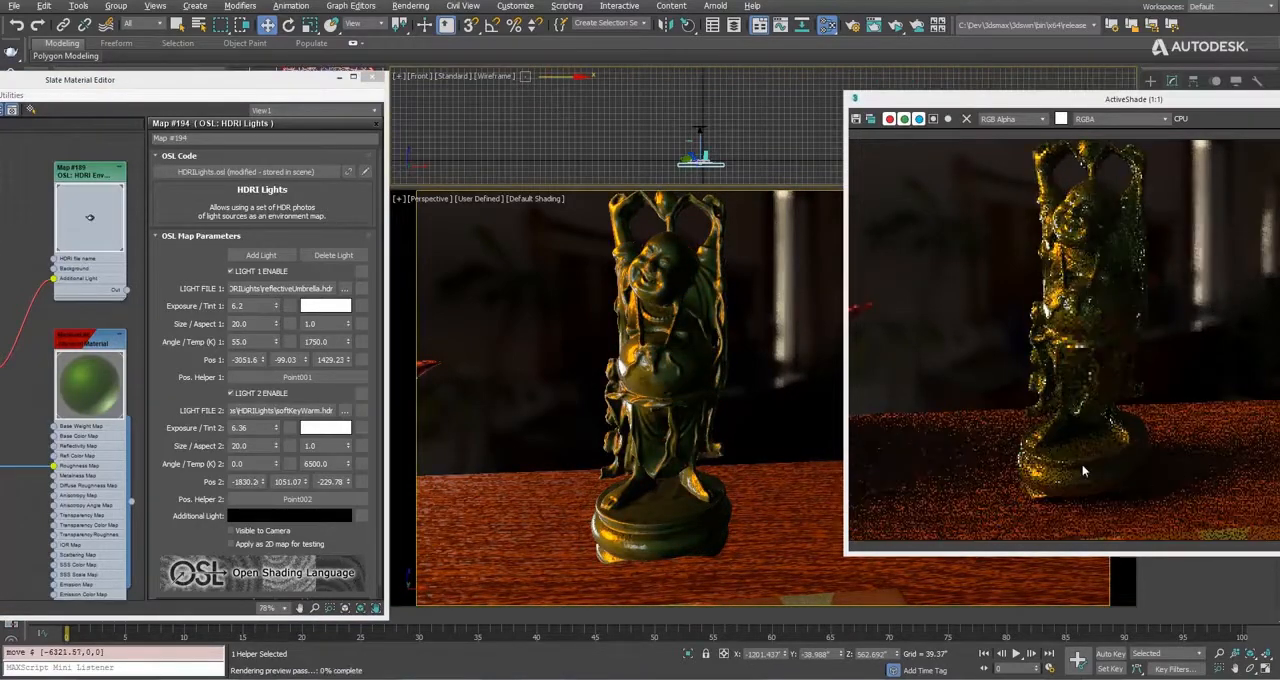
pyautogui.click(480, 199)
pyautogui.moveTo(522, 314)
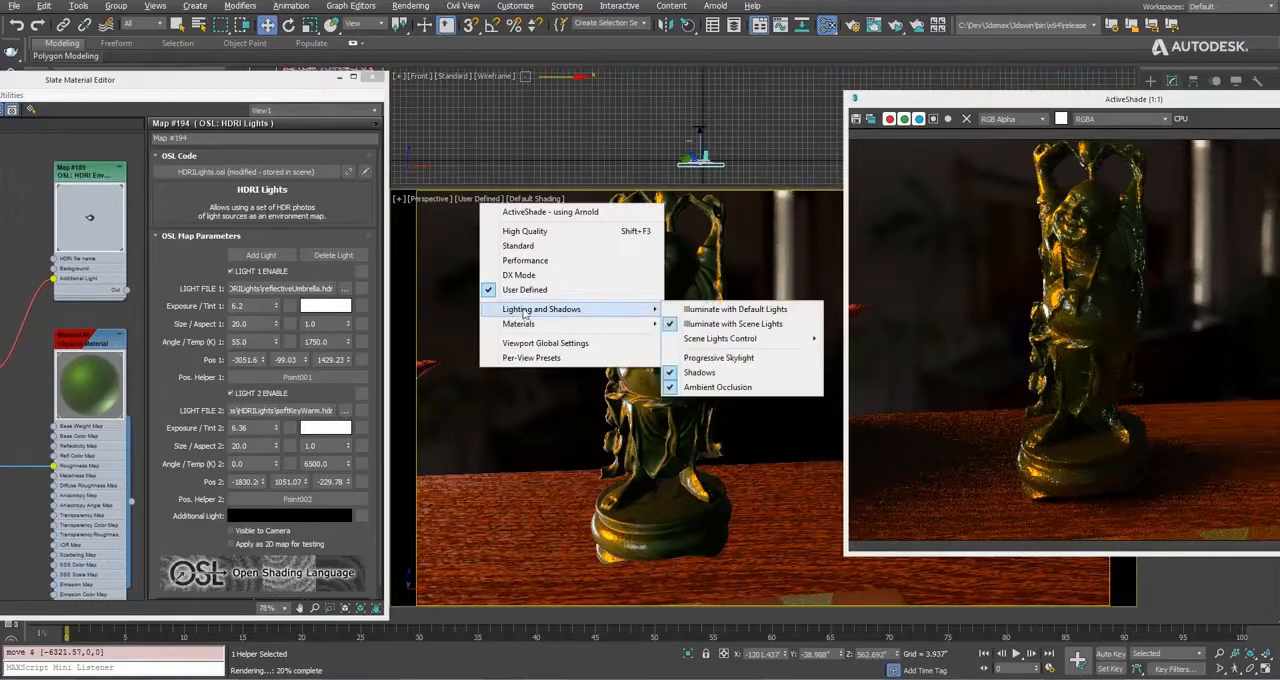
pyautogui.click(735, 357)
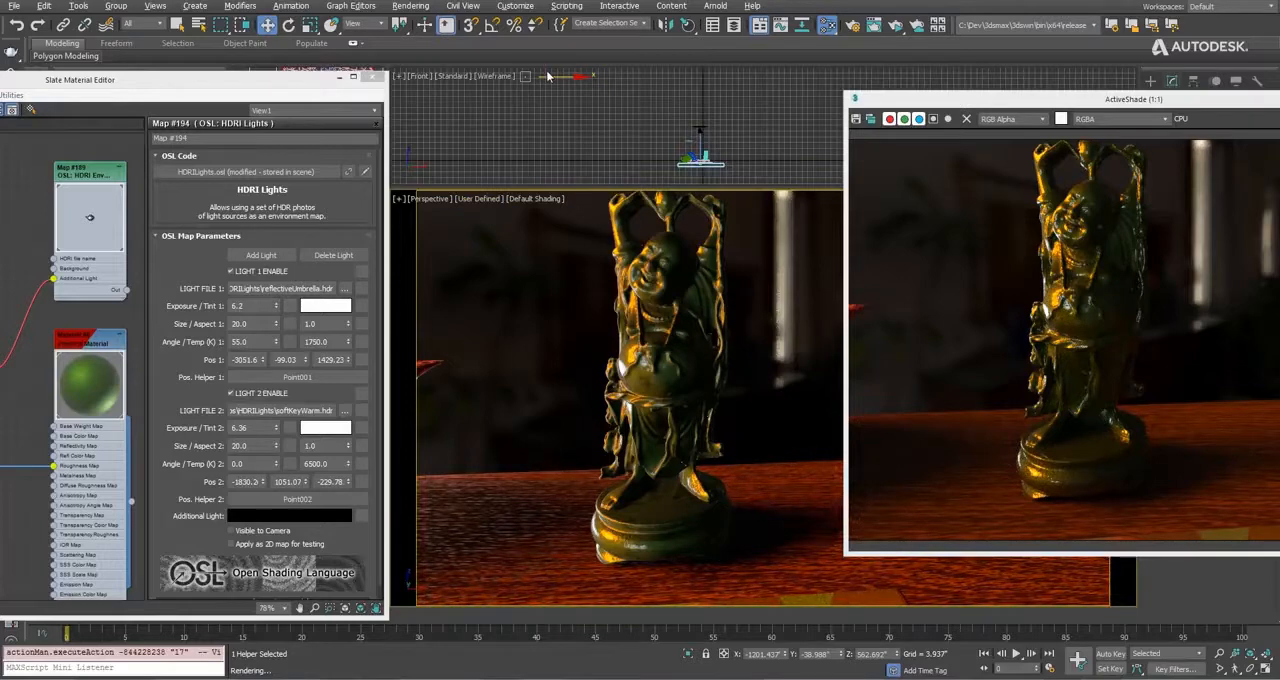
# Move light 1's point helper back across to an X position of about 1577.69, deselect it and clear the ActiveShade window away.
pyautogui.moveTo(548, 75); pyautogui.dragTo(817, 103)
pyautogui.click(766, 284)
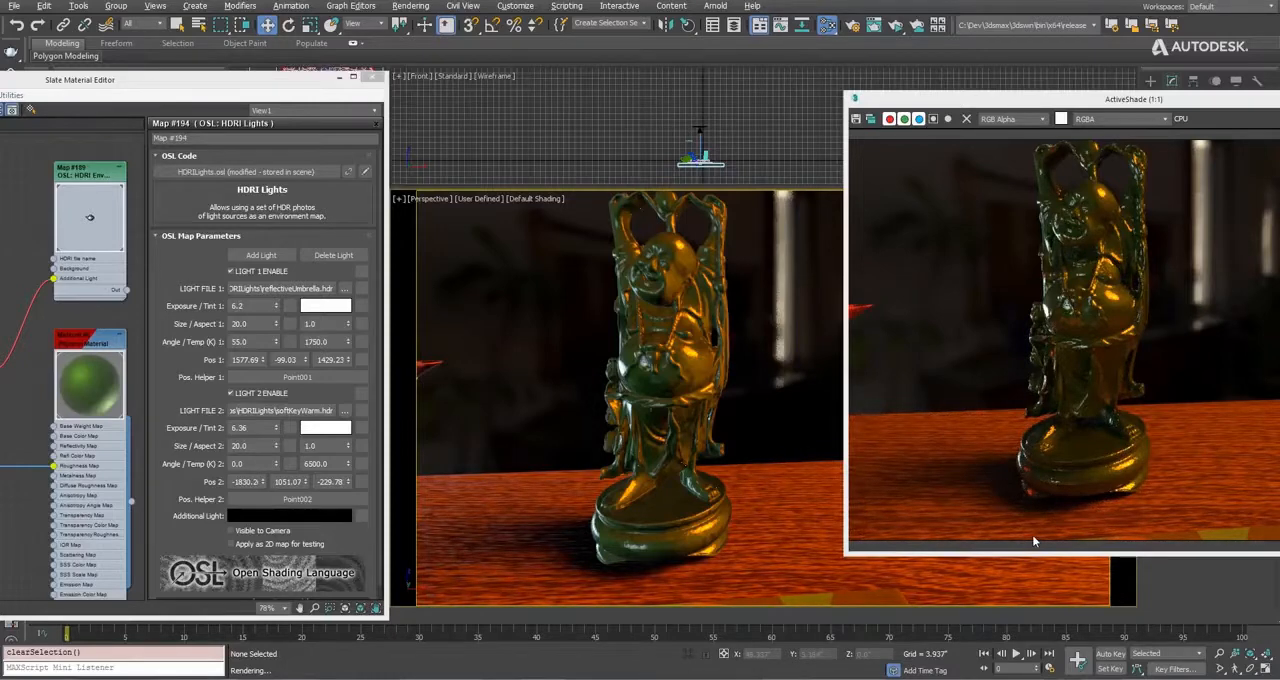
pyautogui.moveTo(1217, 101); pyautogui.dragTo(1014, 164)
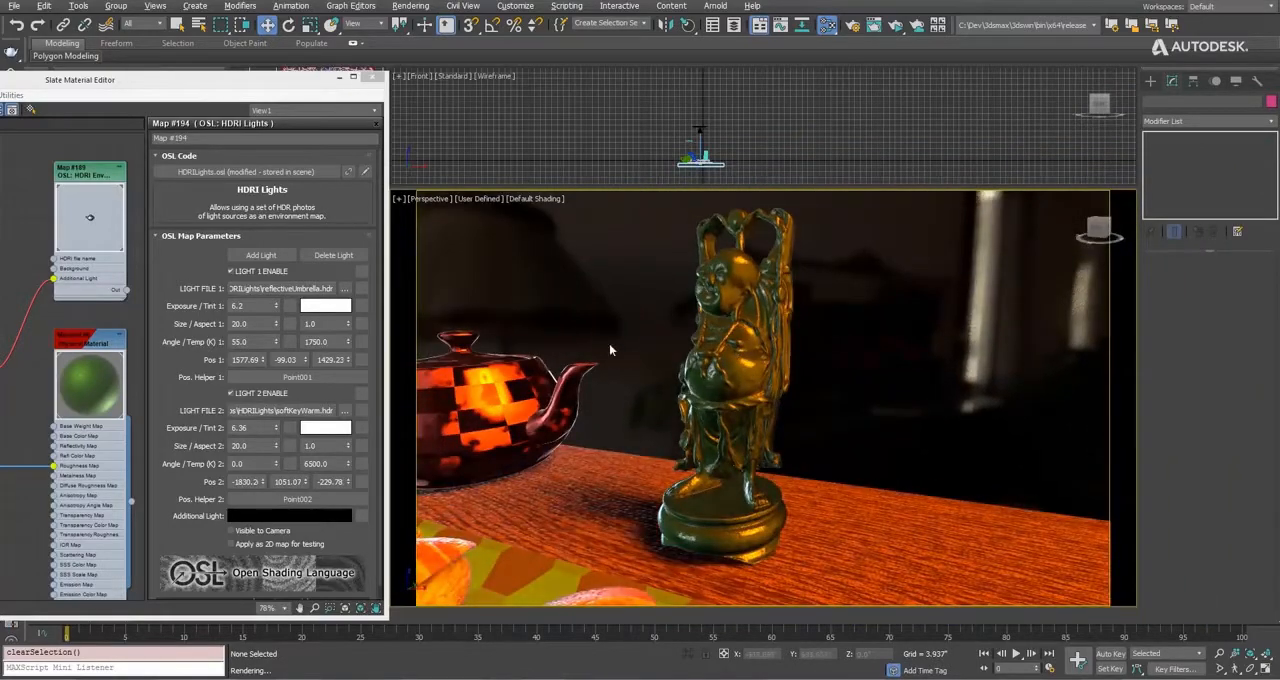
# Try a longer progressive fade-in time in the per-view settings while orbiting the scene, and return it to the minimum.
pyautogui.click(474, 198)
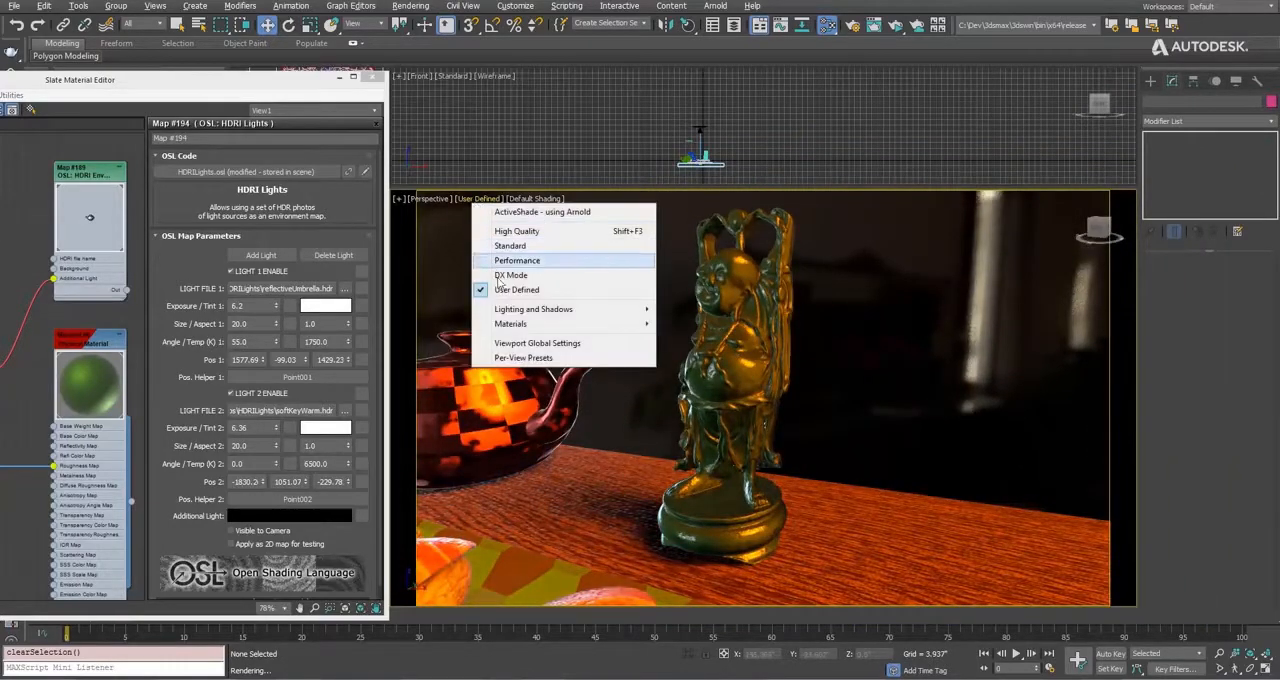
pyautogui.click(515, 358)
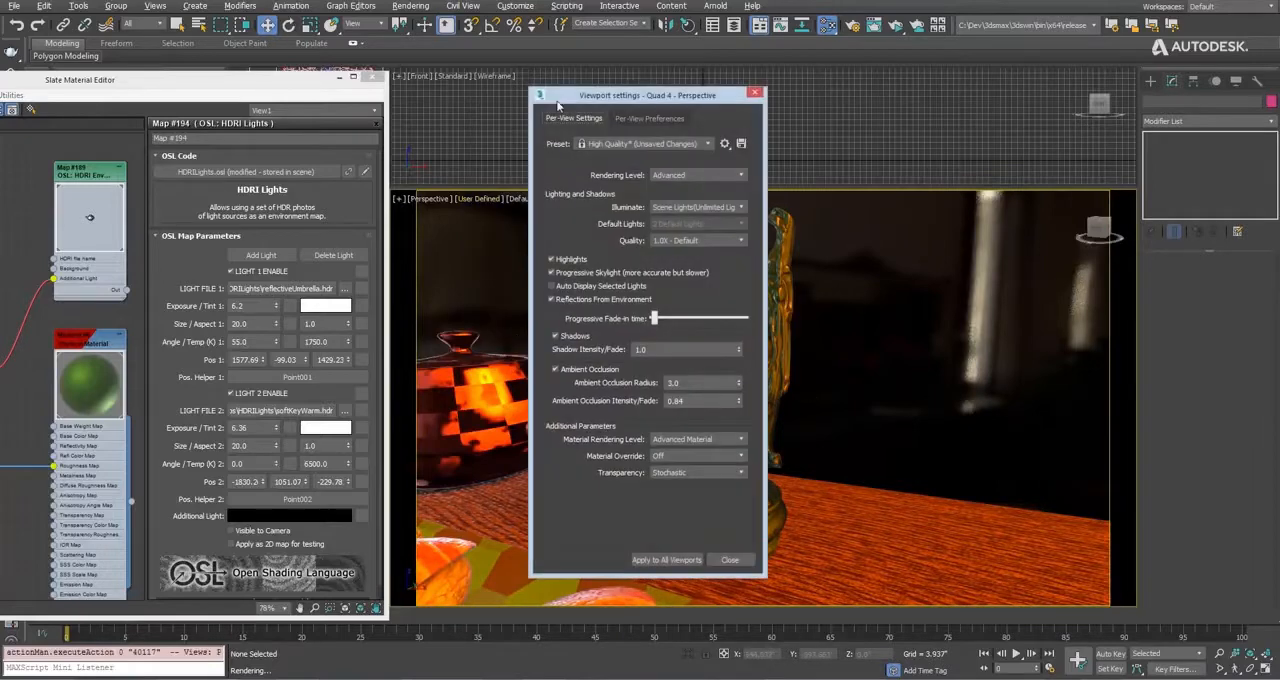
pyautogui.moveTo(560, 96)
pyautogui.mouseDown()
pyautogui.moveTo(857, 84)
pyautogui.moveTo(1020, 133)
pyautogui.mouseUp()
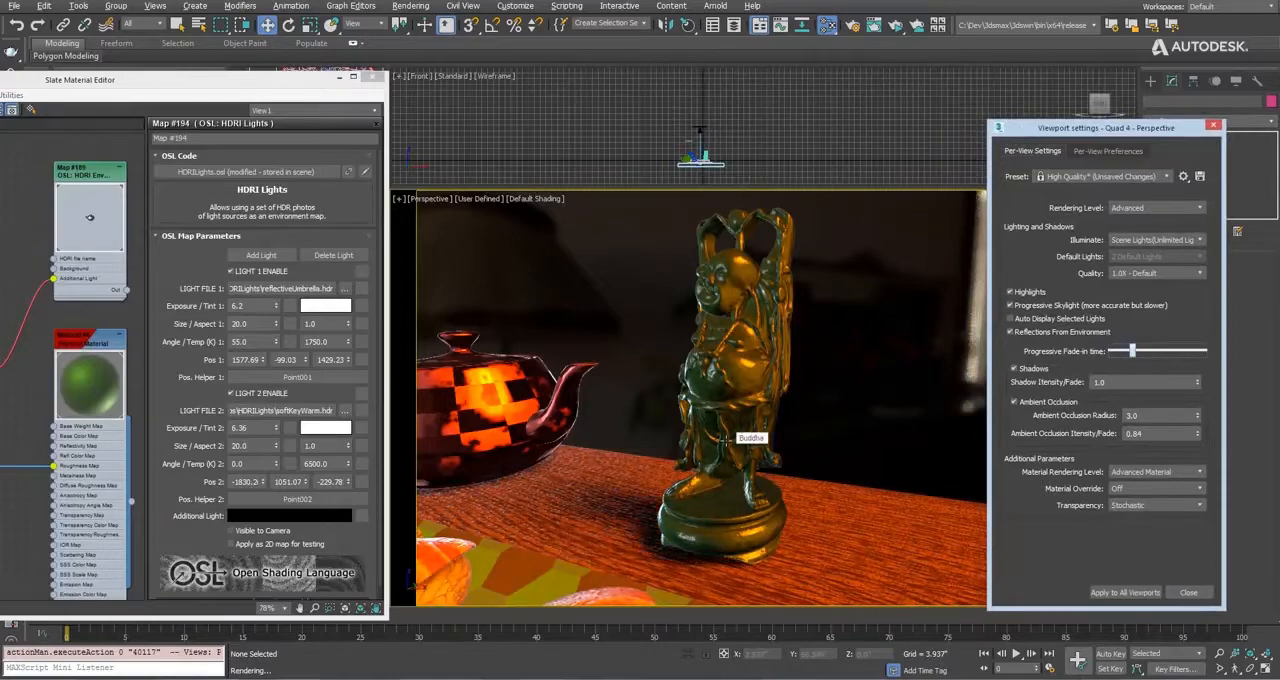
pyautogui.keyDown('alt'); pyautogui.moveTo(700, 425); pyautogui.dragTo(749, 472, button='middle'); pyautogui.keyUp('alt')
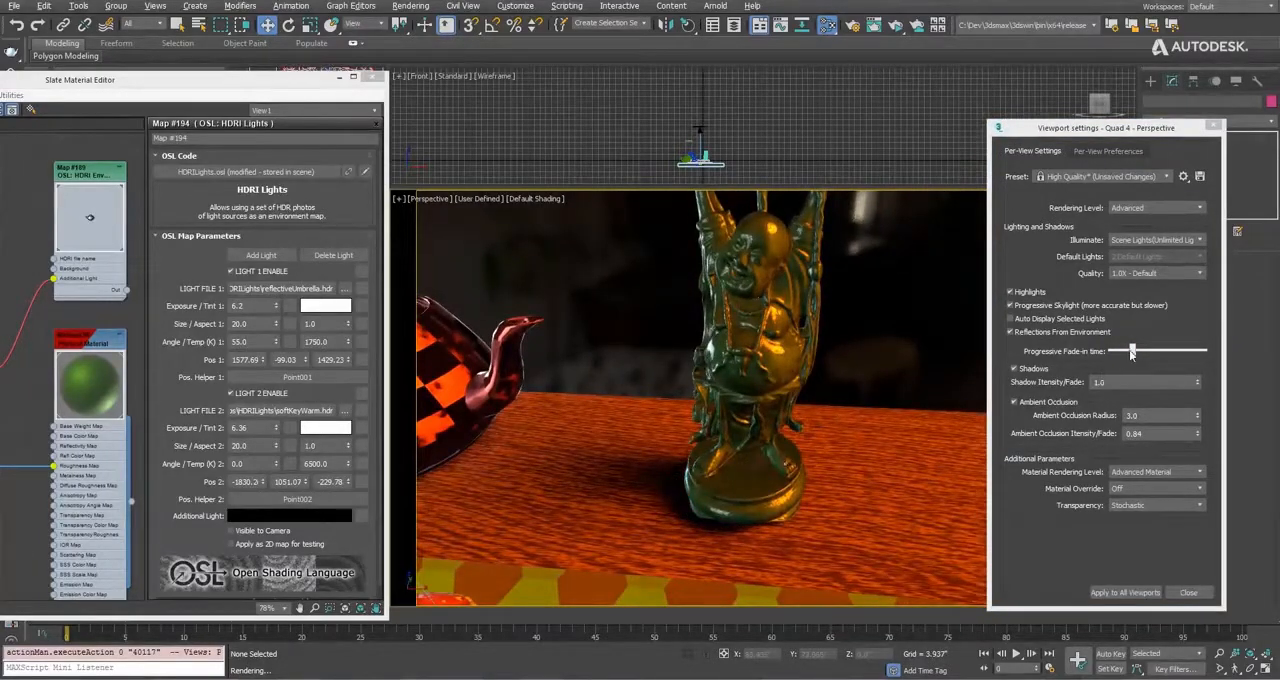
pyautogui.moveTo(1131, 352); pyautogui.dragTo(1111, 352)
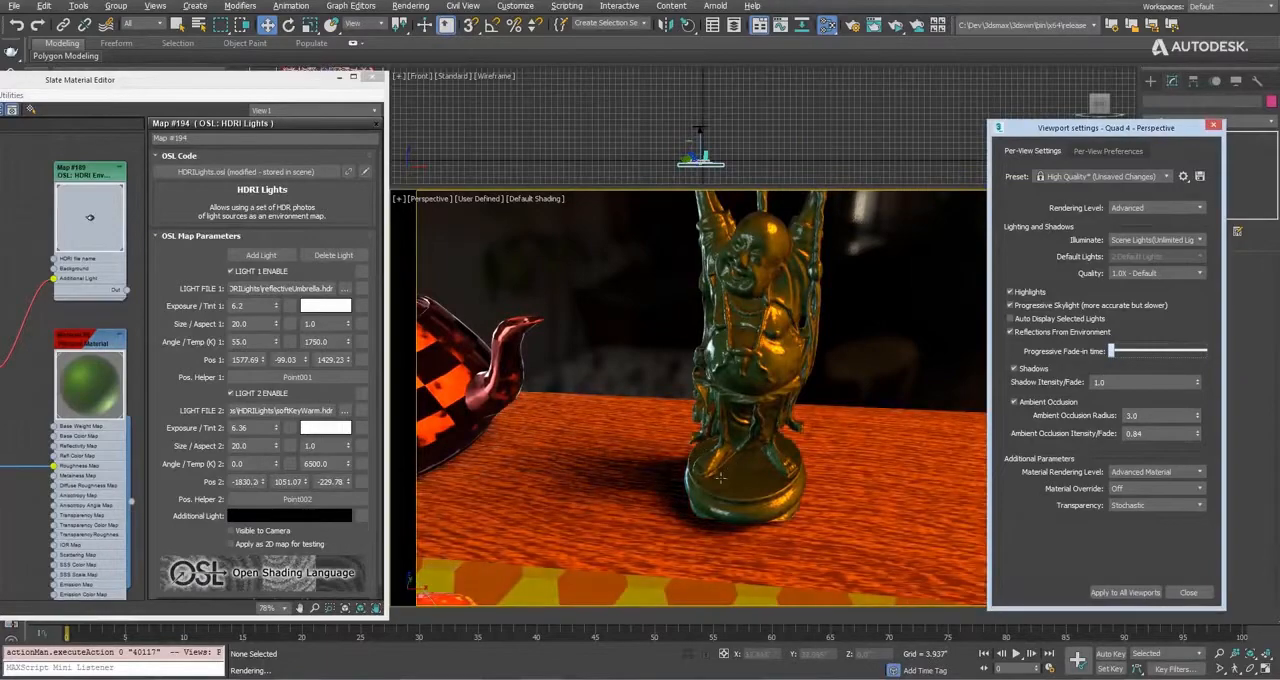
pyautogui.keyDown('alt'); pyautogui.moveTo(721, 478); pyautogui.dragTo(787, 439, button='middle'); pyautogui.keyUp('alt')
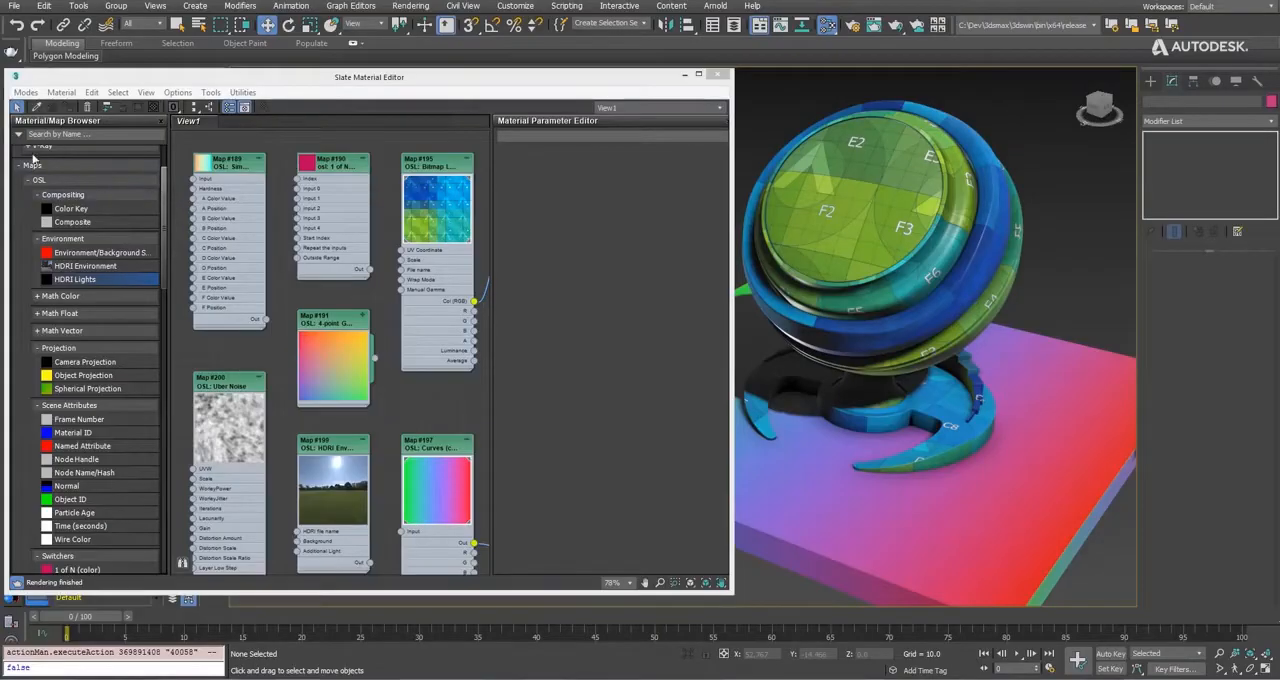
# Add two extra inputs to the 1 of N (color) map and delete them again.
pyautogui.moveTo(164, 190); pyautogui.dragTo(157, 237)
pyautogui.scroll(4, 100, 245)
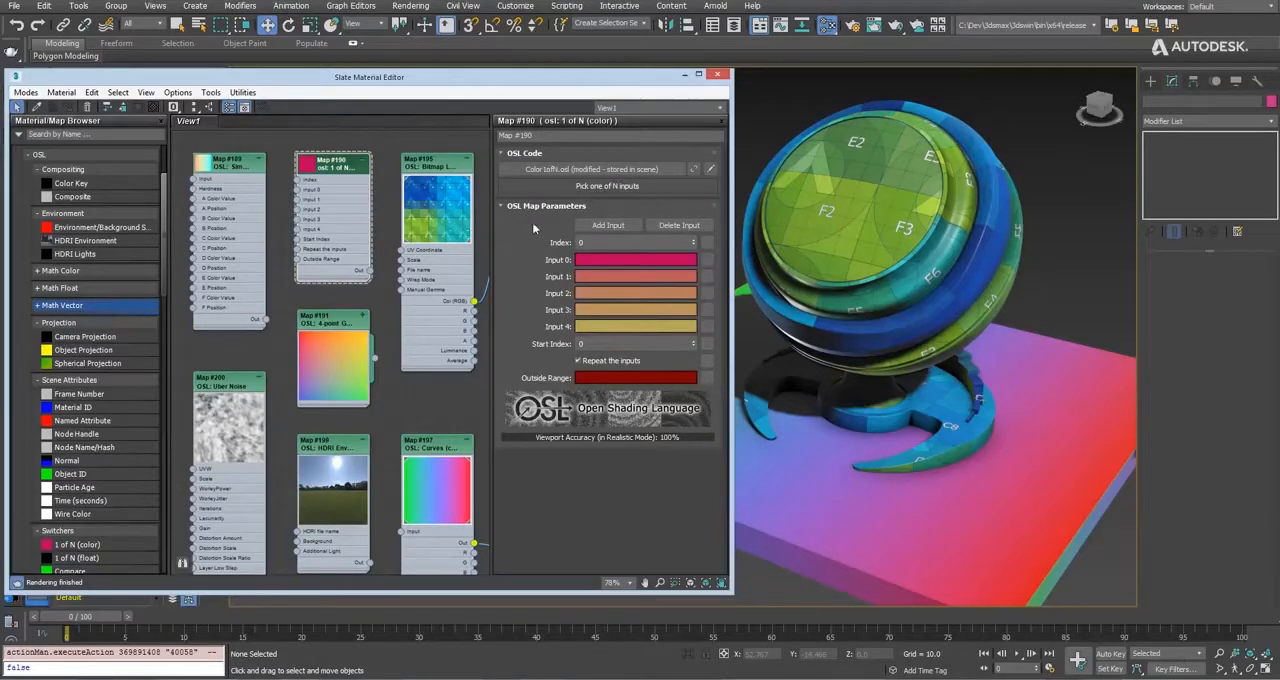
pyautogui.click(606, 225)
pyautogui.click(606, 225)
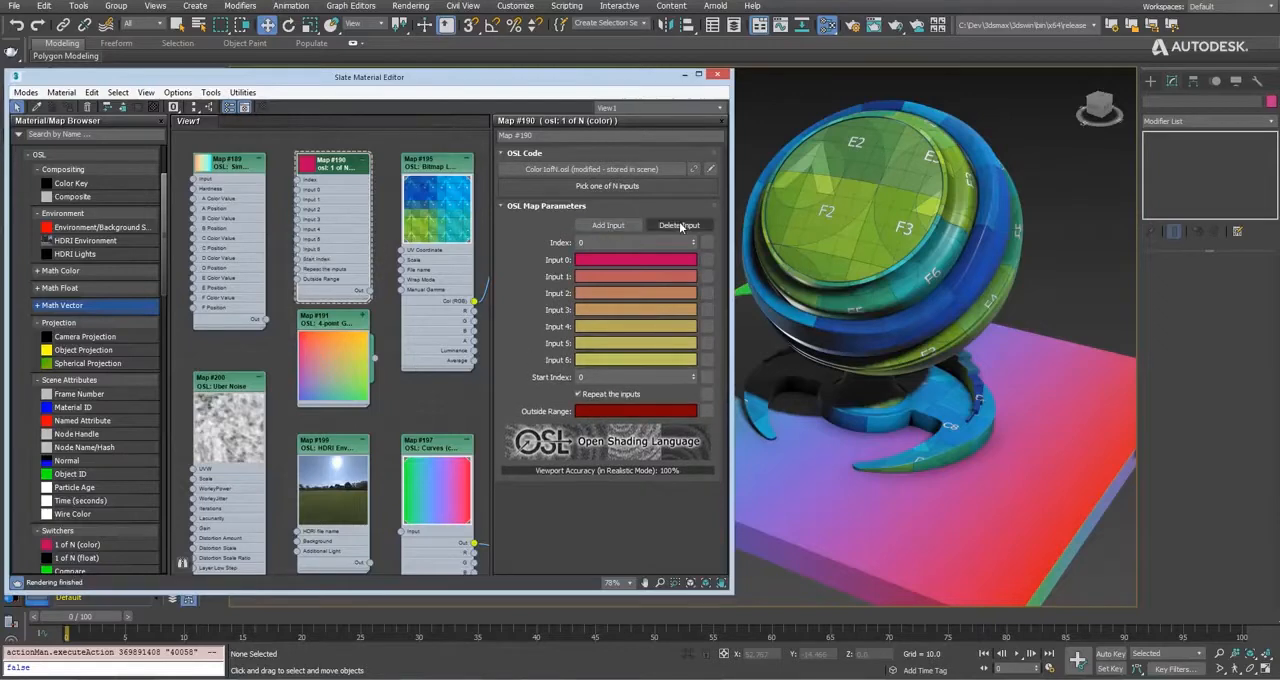
pyautogui.click(679, 225)
pyautogui.click(679, 225)
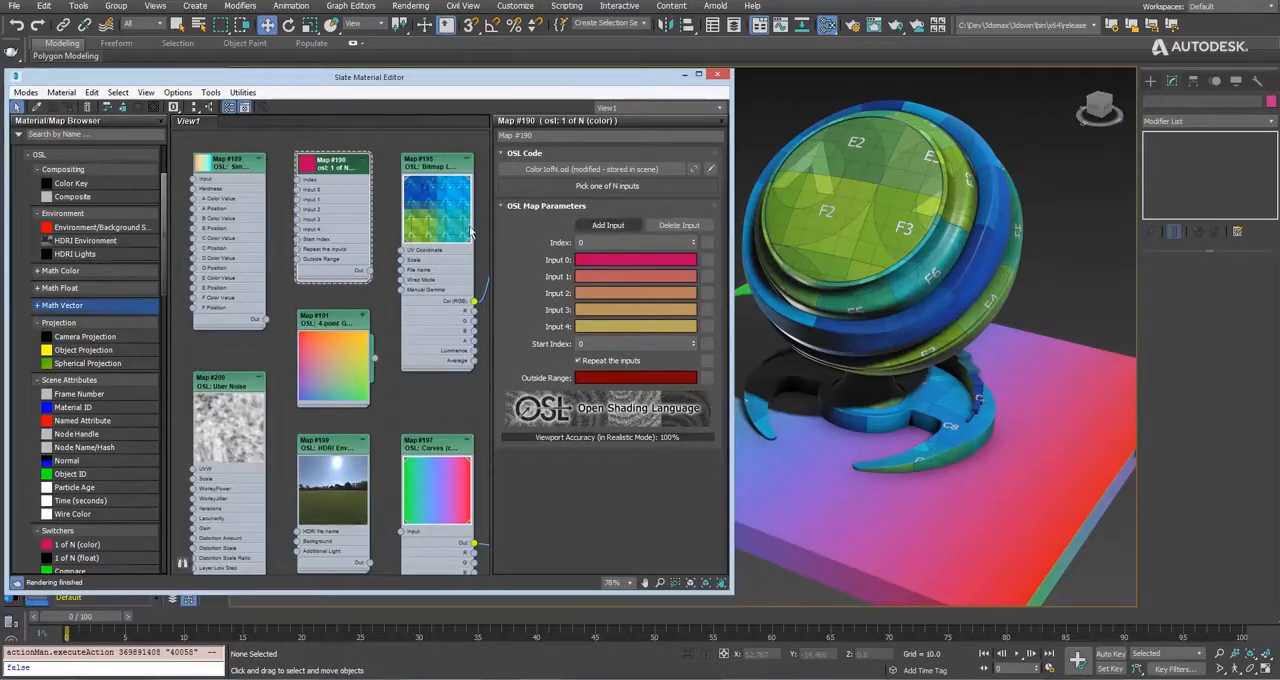
# Examine the parameters of the Bitmap Lookup map and the HDRI Environment map.
pyautogui.click(441, 165)
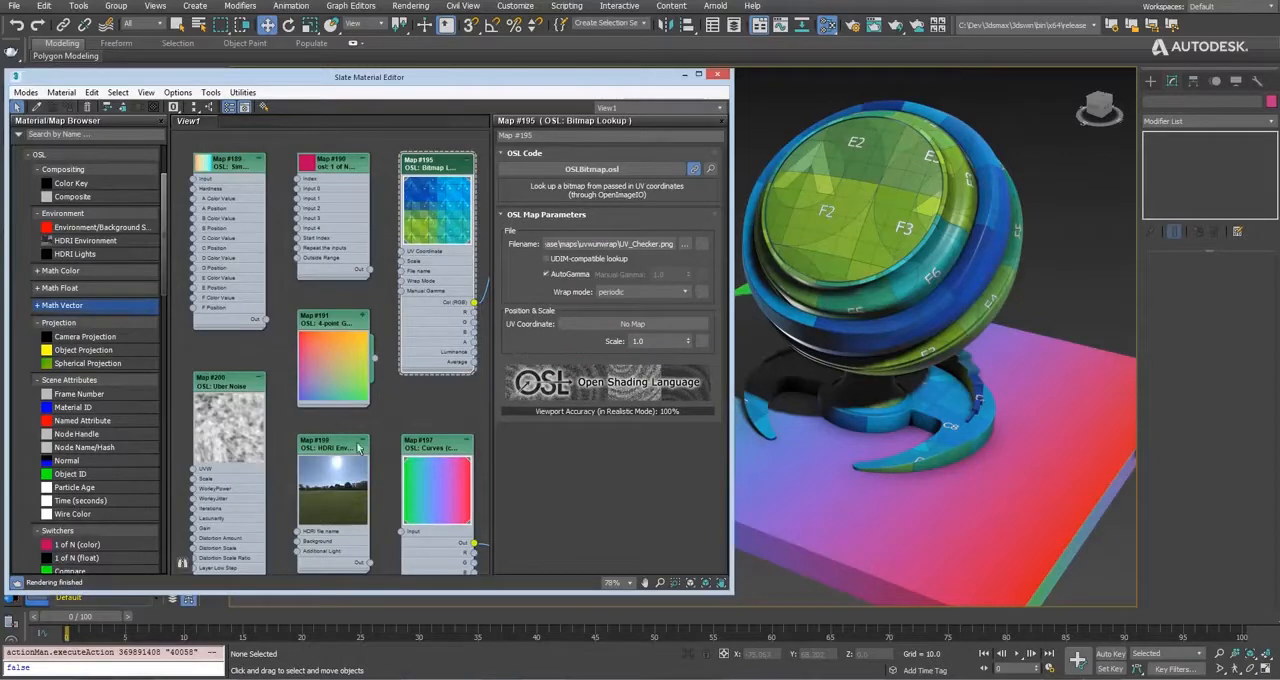
pyautogui.click(340, 449)
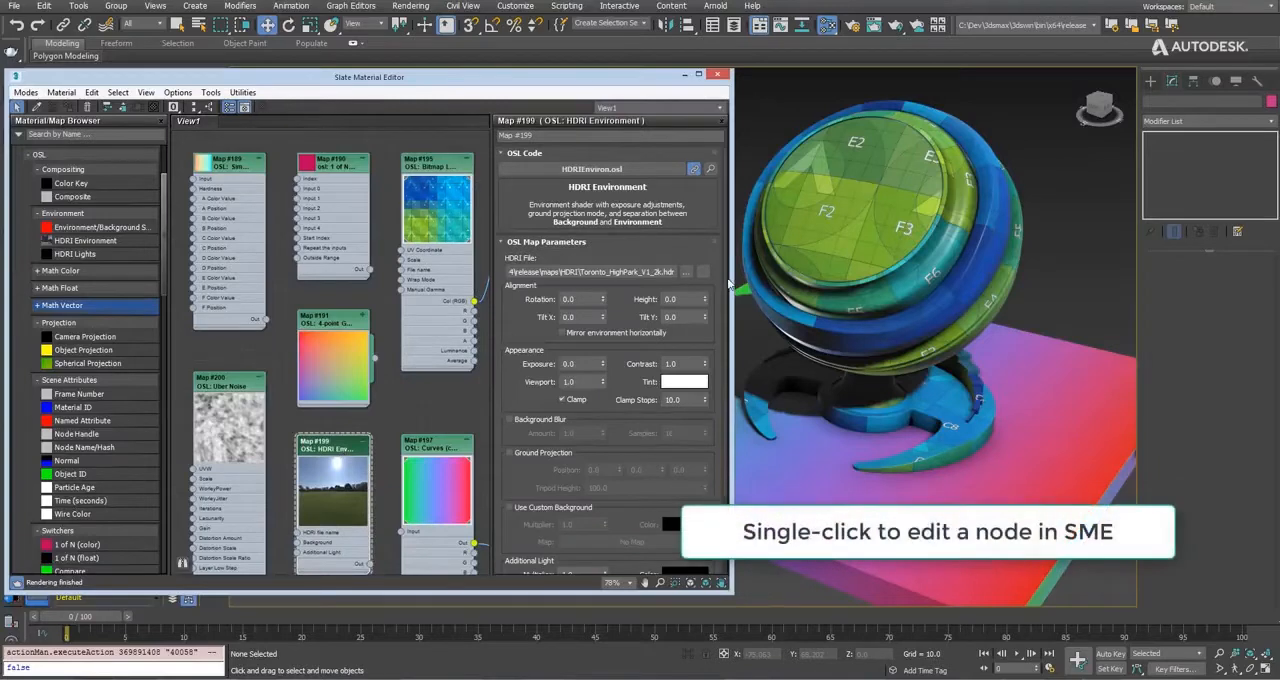
pyautogui.moveTo(727, 288); pyautogui.dragTo(728, 251)
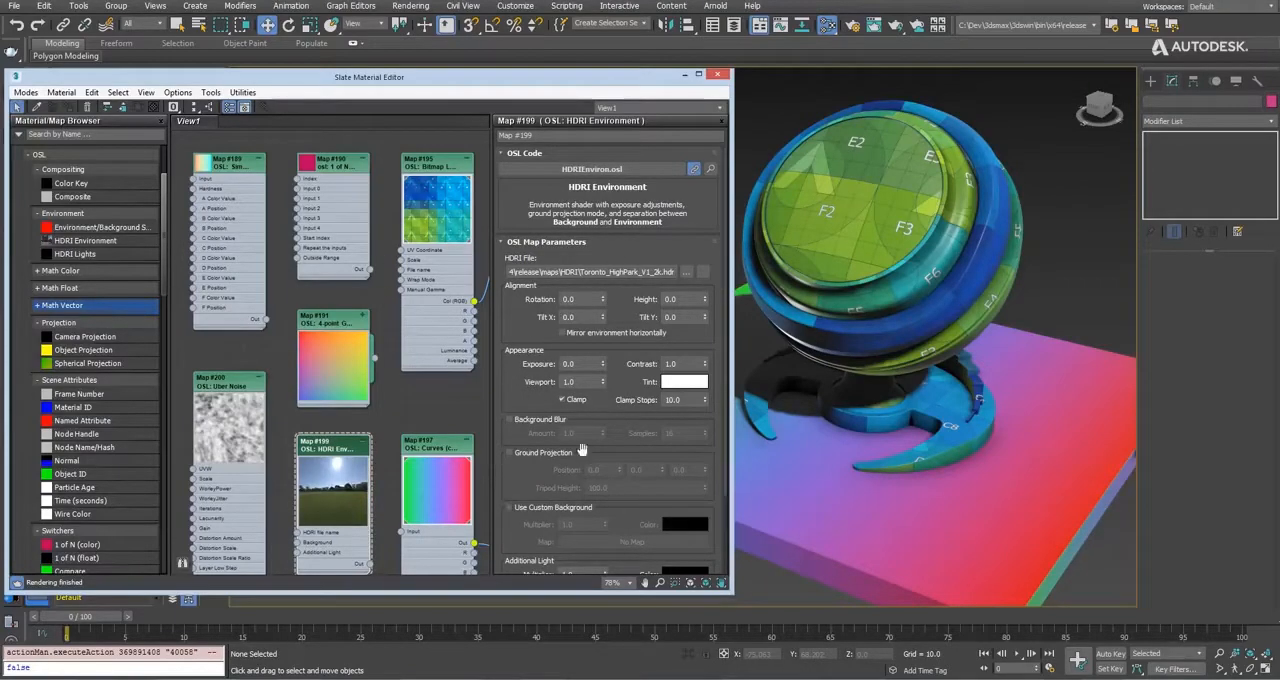
# Open the Curves (color) map's gradient in an enlarged curve window and move point 1 to position 0.816.
pyautogui.click(443, 438)
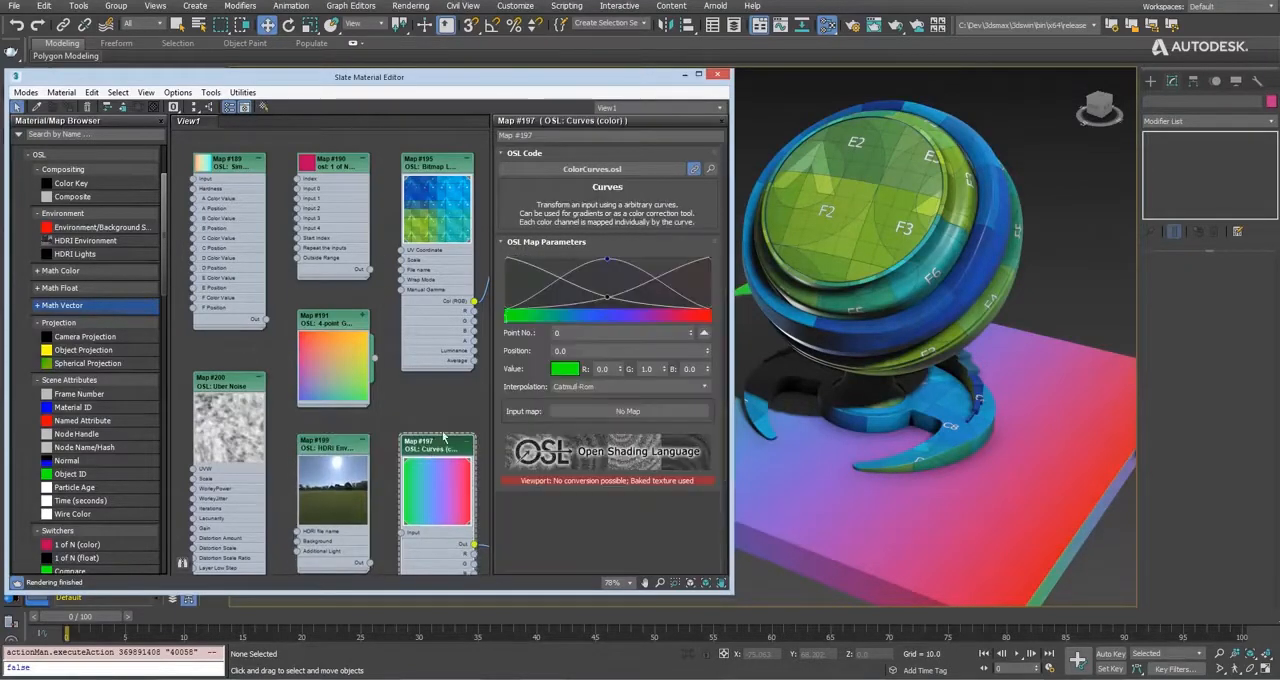
pyautogui.click(704, 335)
pyautogui.moveTo(496, 281); pyautogui.dragTo(632, 445)
pyautogui.moveTo(362, 427)
pyautogui.mouseDown()
pyautogui.moveTo(278, 428)
pyautogui.moveTo(530, 428)
pyautogui.mouseUp()
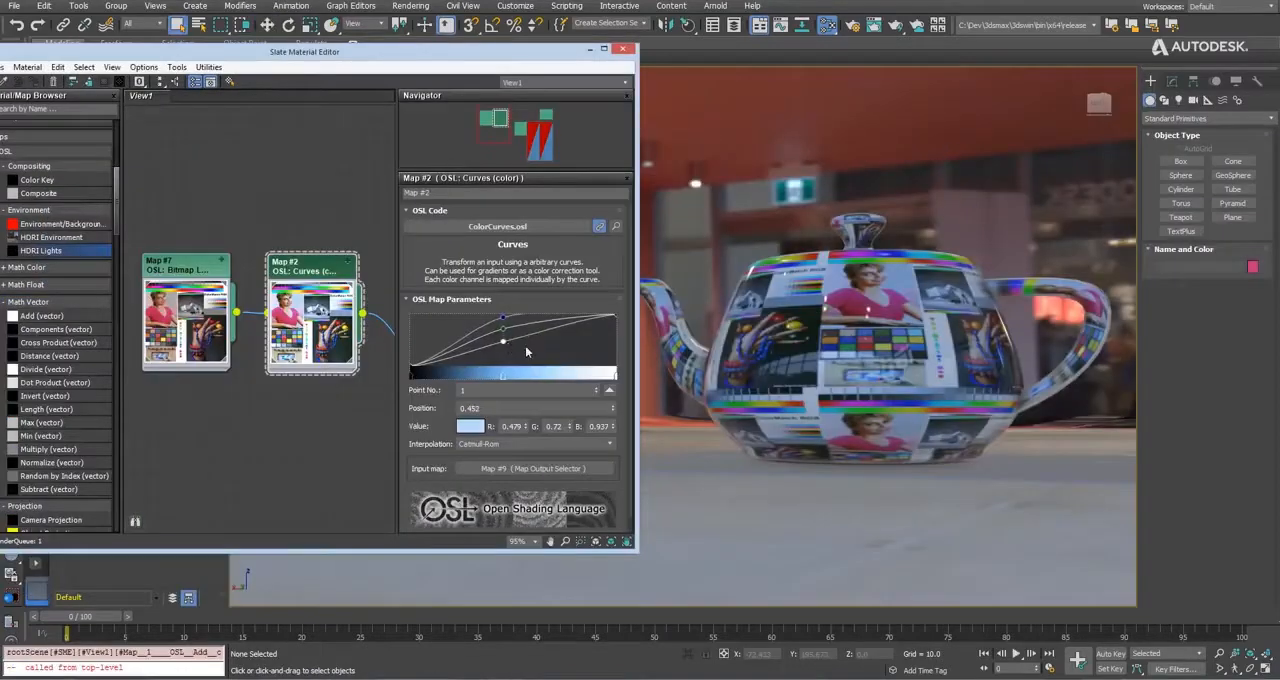
# In the teapot's Curves (color) map, shift the middle point towards the shadows, add a point at position 0.765 and lower its blue curve.
pyautogui.moveTo(531, 337); pyautogui.dragTo(505, 337)
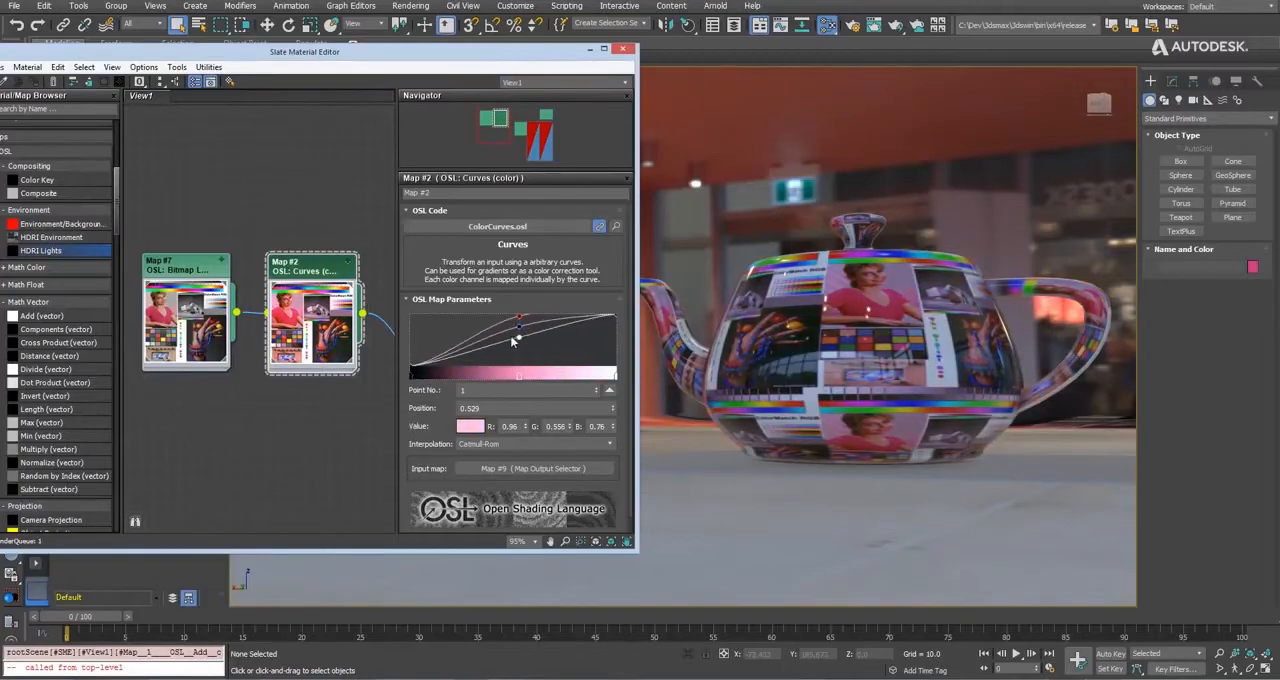
pyautogui.click(568, 322)
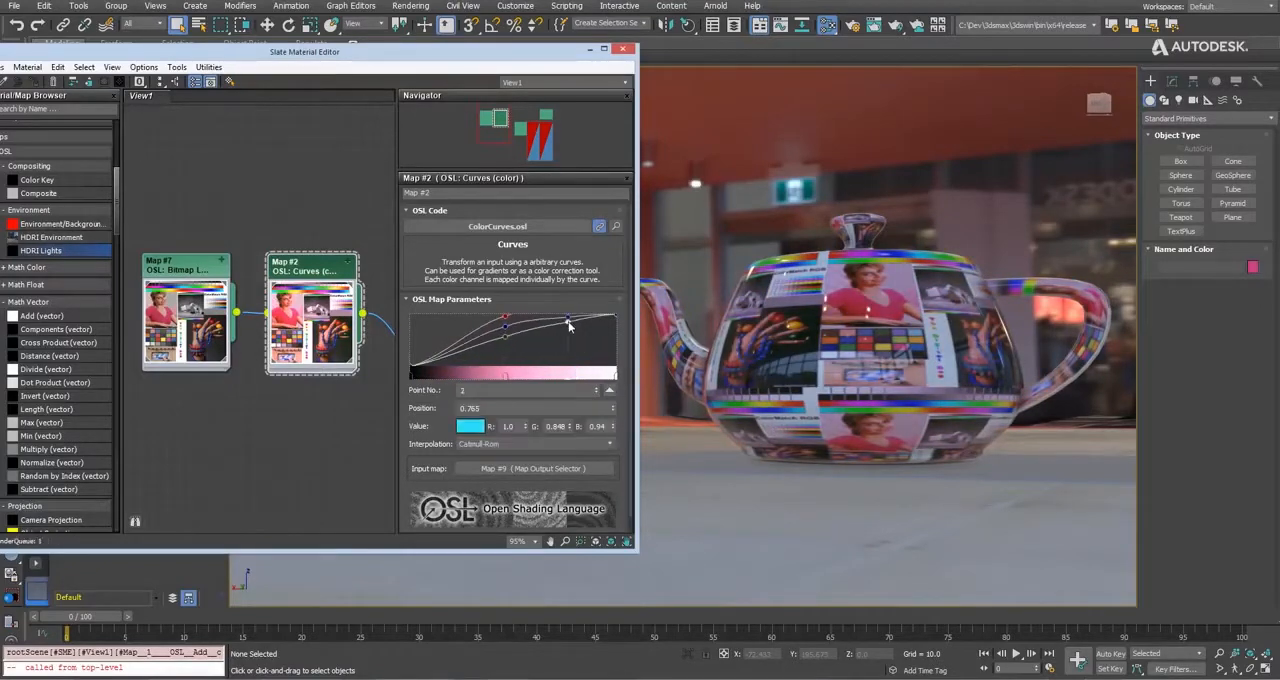
pyautogui.moveTo(568, 322); pyautogui.dragTo(568, 362)
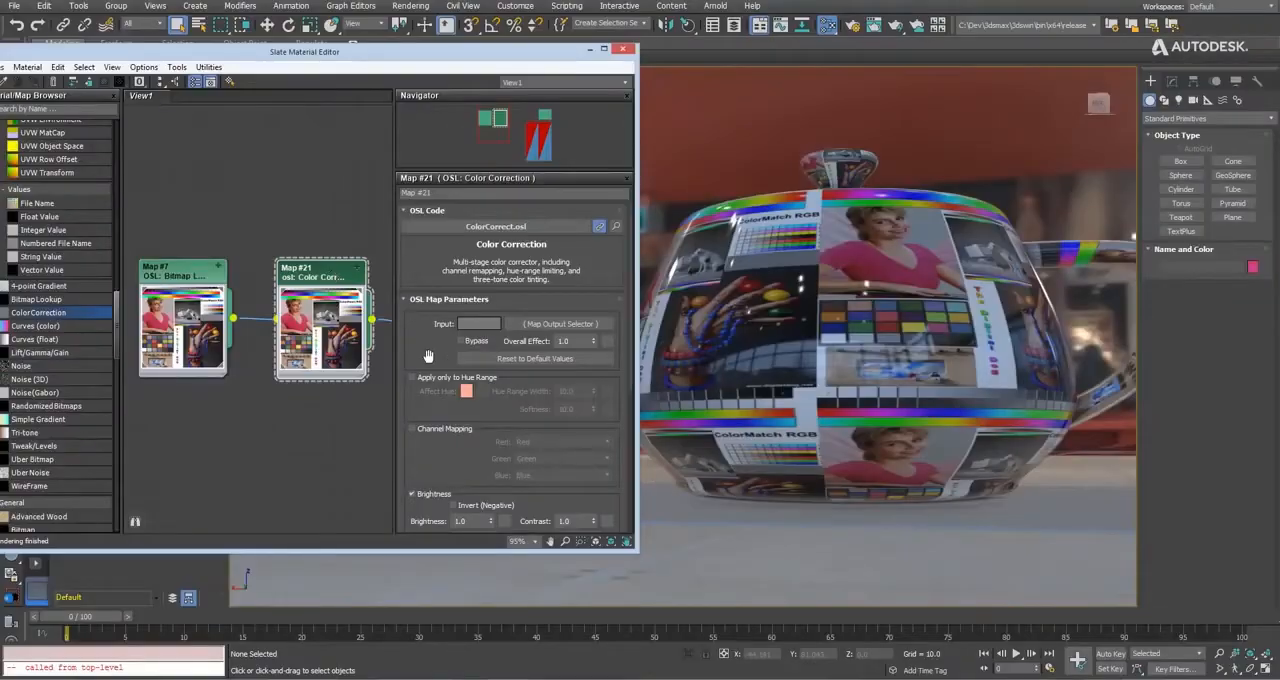
# Set the brightness of the teapot's Color Correction map to about 0.79.
pyautogui.moveTo(428, 356); pyautogui.dragTo(430, 220)
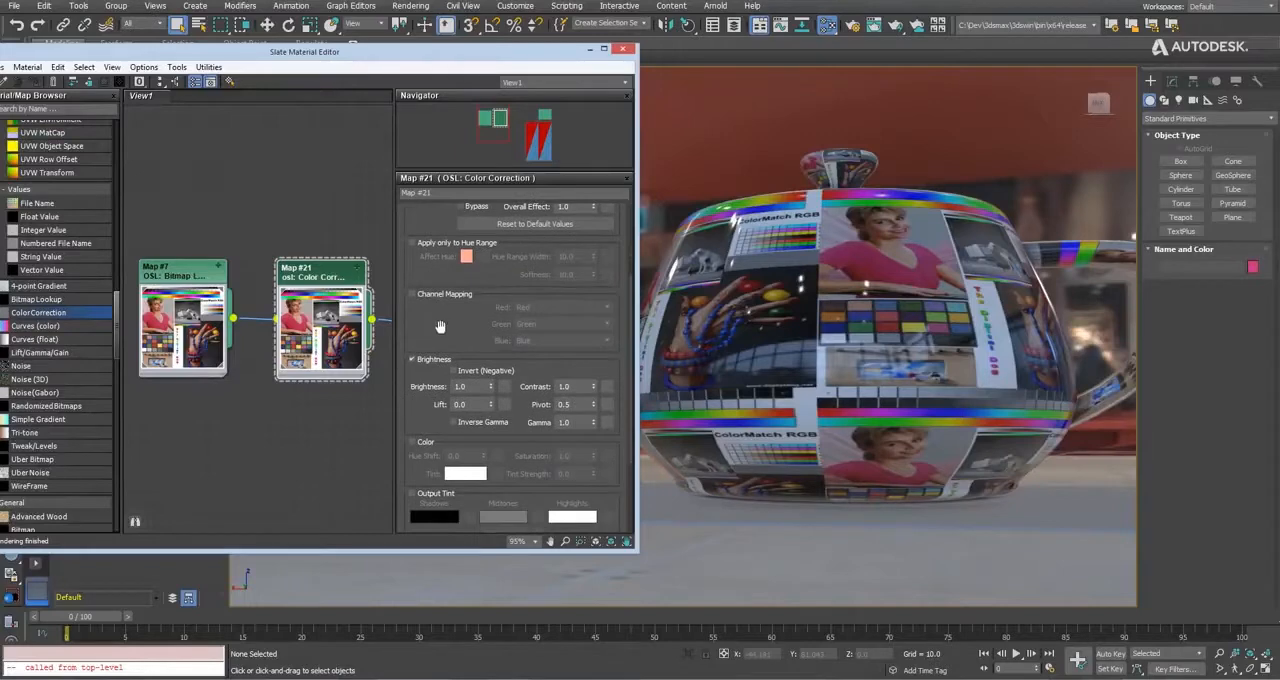
pyautogui.moveTo(440, 327); pyautogui.dragTo(441, 303)
pyautogui.moveTo(491, 366)
pyautogui.mouseDown()
pyautogui.moveTo(491, 256)
pyautogui.moveTo(491, 379)
pyautogui.mouseUp()
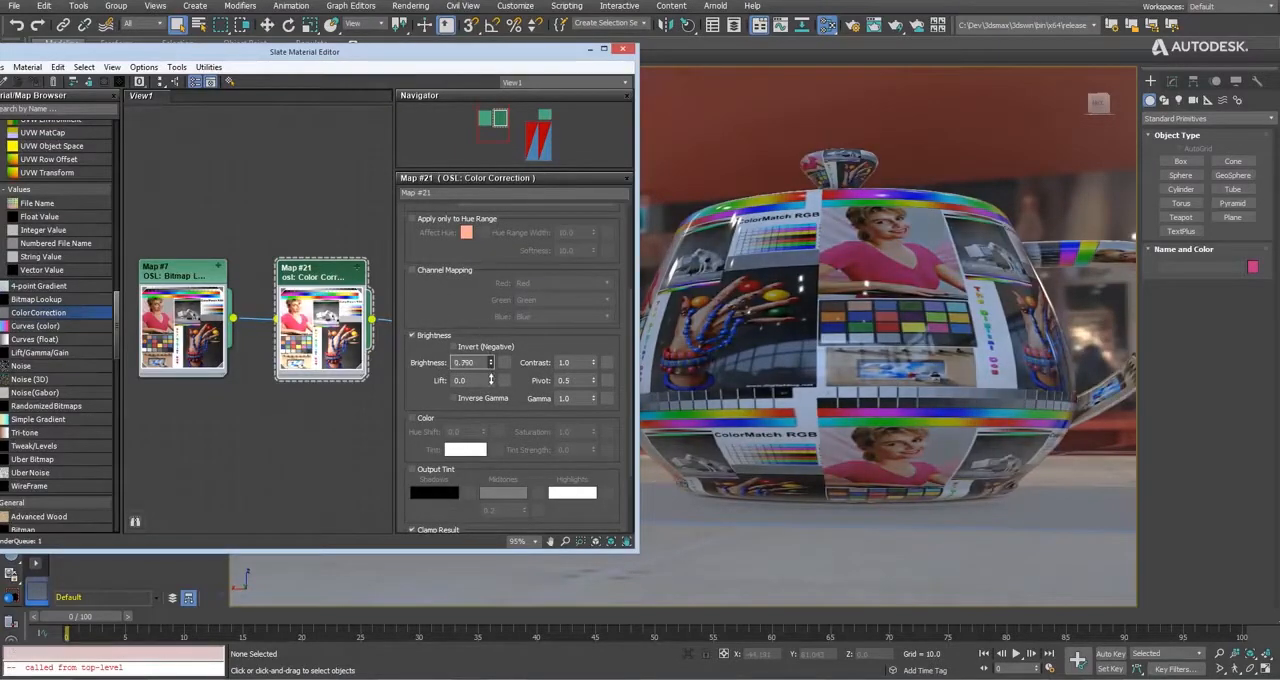
# In the Color Correction map, adjust the contrast, reset it to 1.0, and enable Color with a hue shift of 0.79.
pyautogui.moveTo(595, 367); pyautogui.dragTo(594, 380)
pyautogui.rightClick(594, 364)
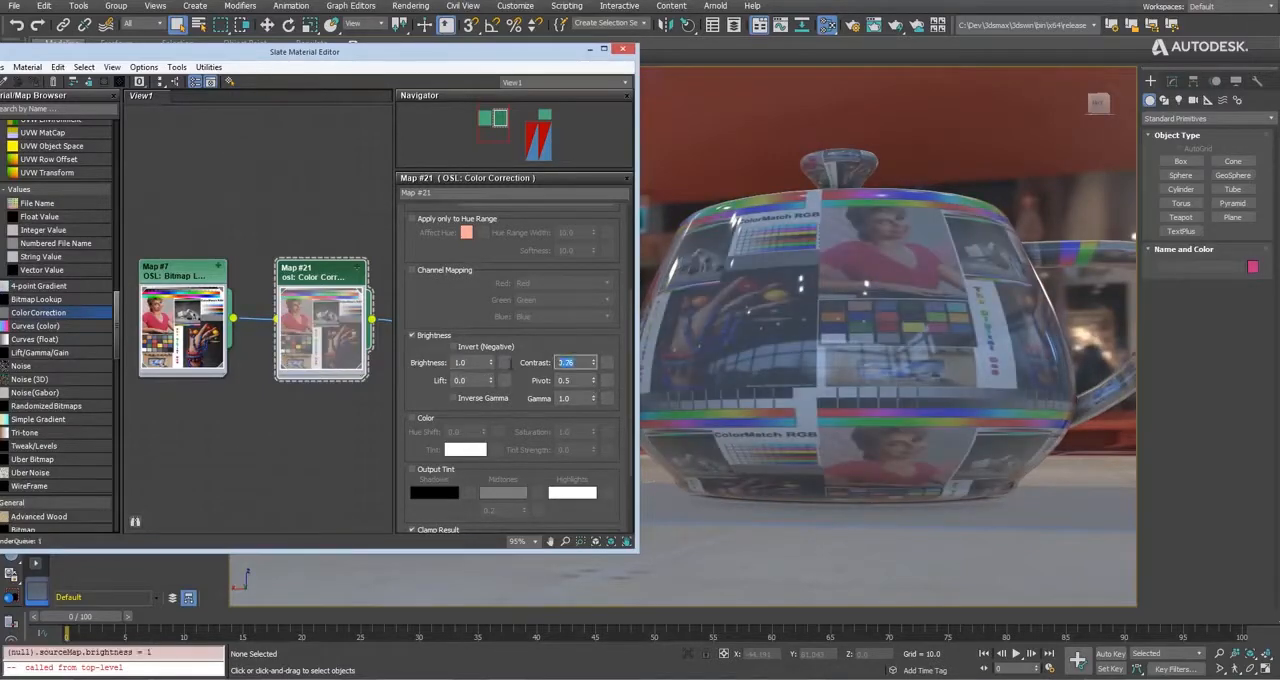
pyautogui.click(425, 419)
pyautogui.moveTo(483, 431); pyautogui.dragTo(482, 388)
# Enable the Color Correction map's Output Tint with dark blue shadows, olive-yellow midtones and light yellow highlights.
pyautogui.click(412, 470)
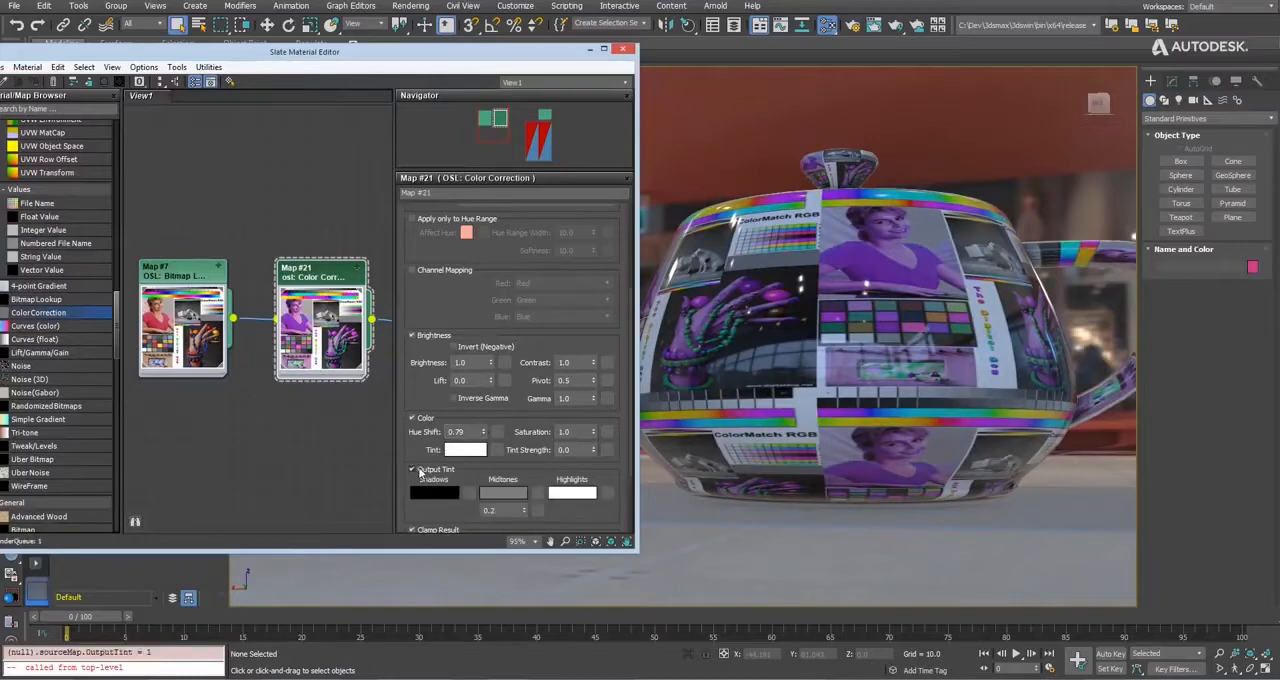
pyautogui.click(433, 492)
pyautogui.click(338, 147)
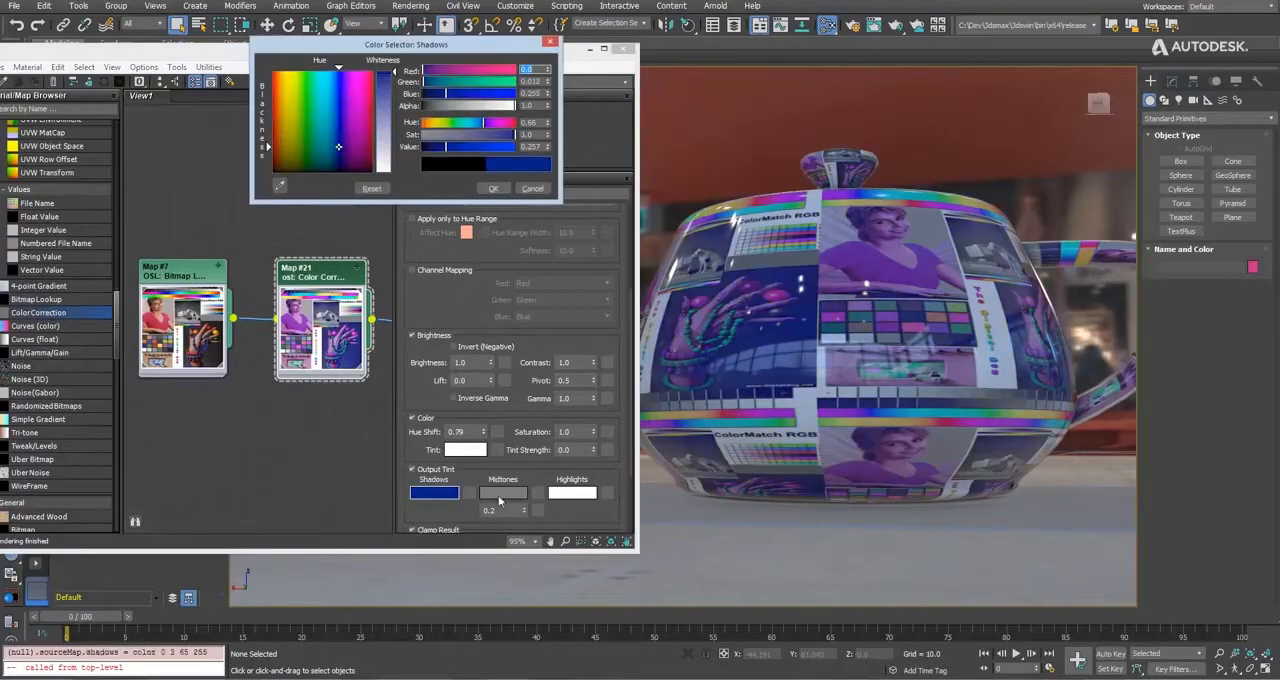
pyautogui.click(498, 495)
pyautogui.click(291, 132)
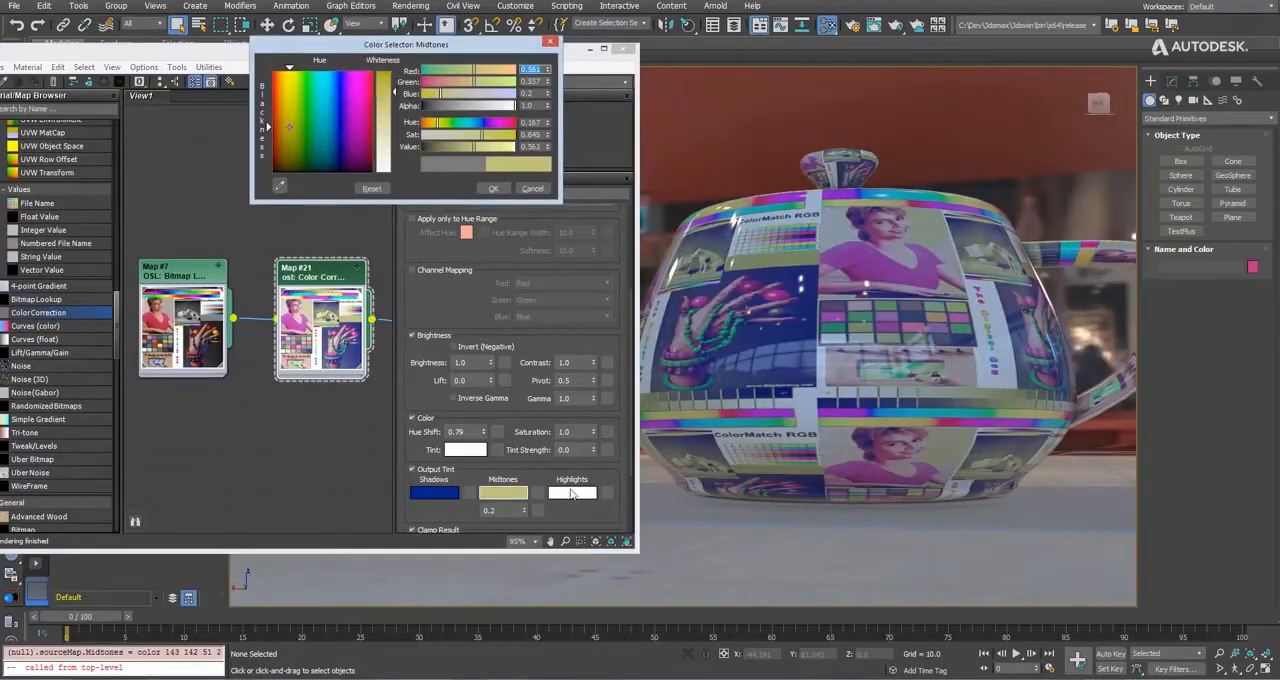
pyautogui.click(572, 493)
pyautogui.click(454, 94)
pyautogui.click(503, 190)
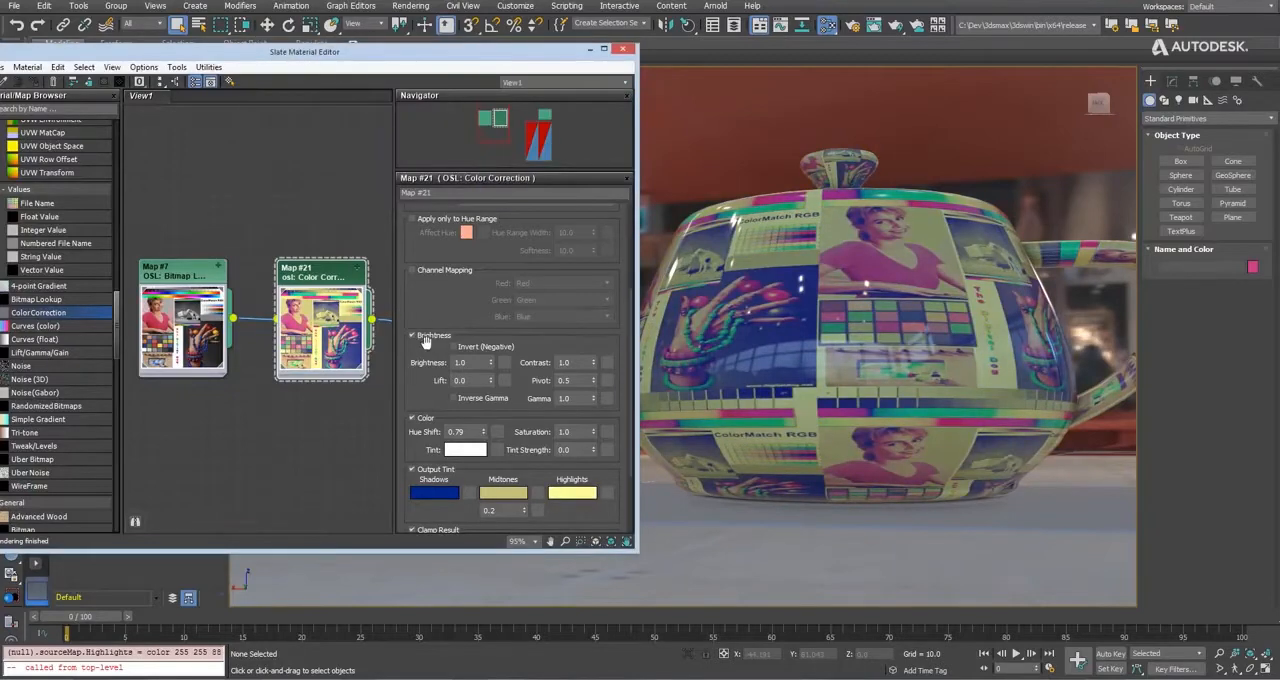
# Make the highlights tint paler and disable the Color Correction map's Color and Output Tint adjustments.
pyautogui.click(412, 418)
pyautogui.click(572, 492)
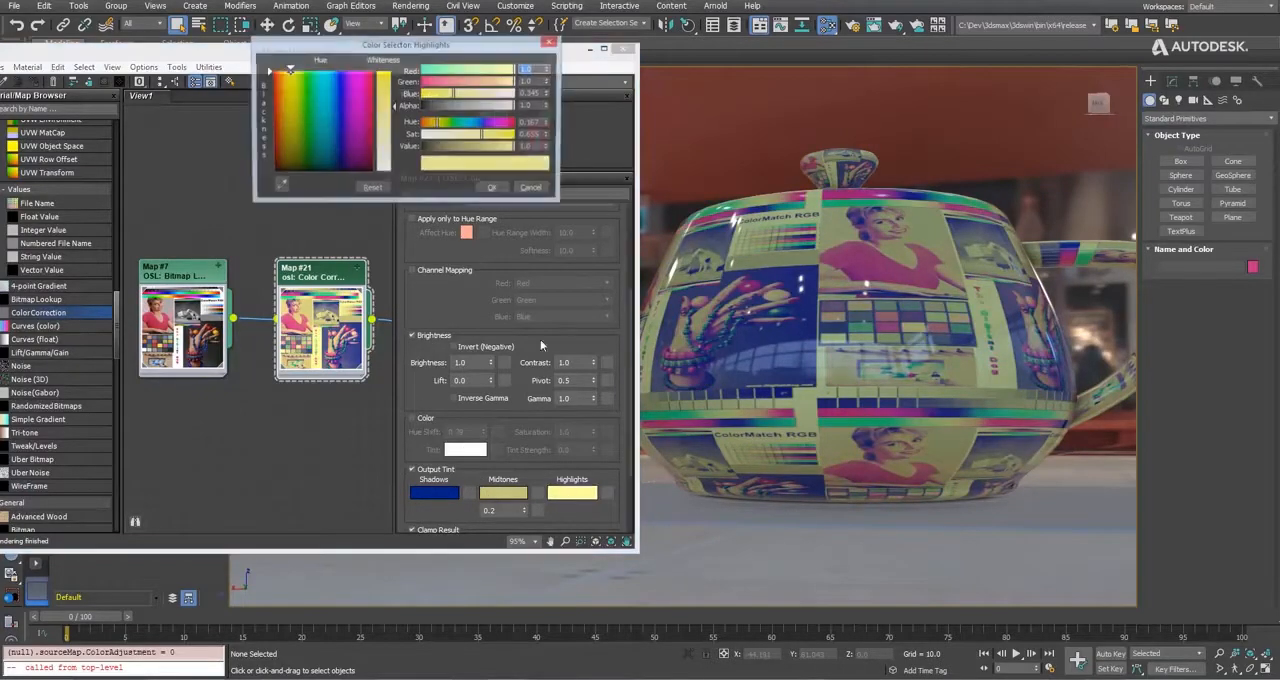
pyautogui.click(494, 190)
pyautogui.click(412, 469)
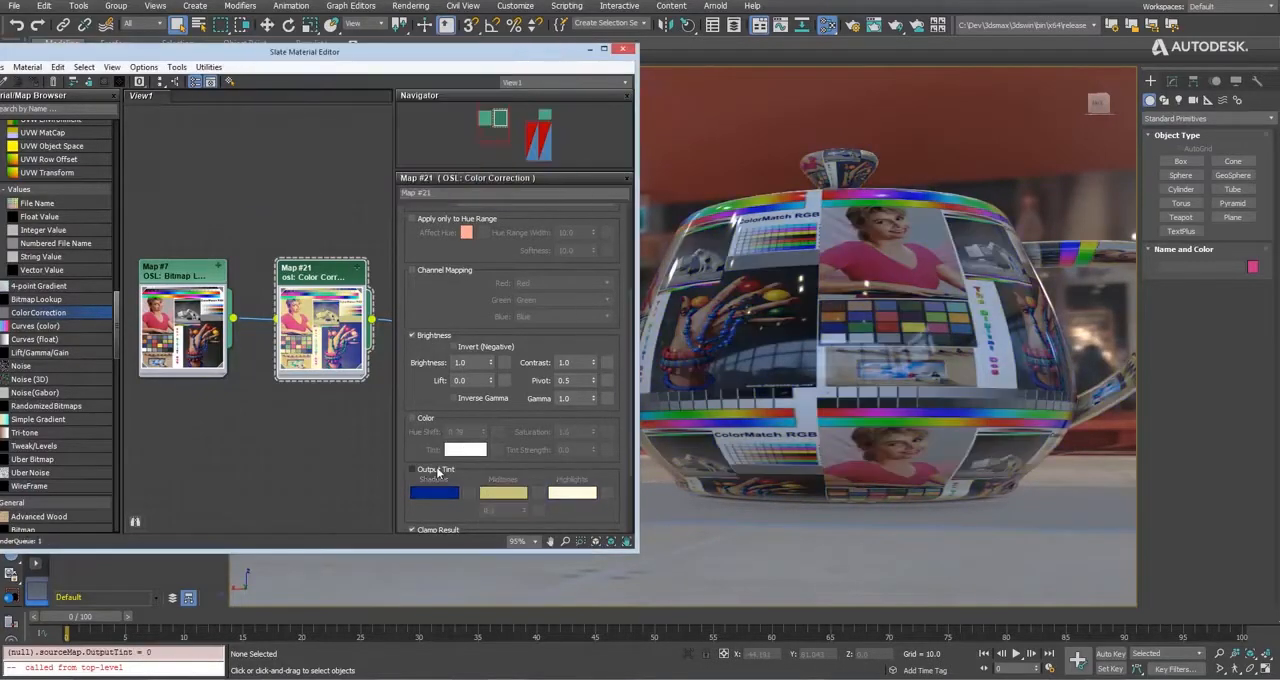
# Enable Channel Mapping in the Color Correction map, map the red channel to Red (Inverse) and return it to Red.
pyautogui.scroll(2, 451, 293)
pyautogui.click(412, 324)
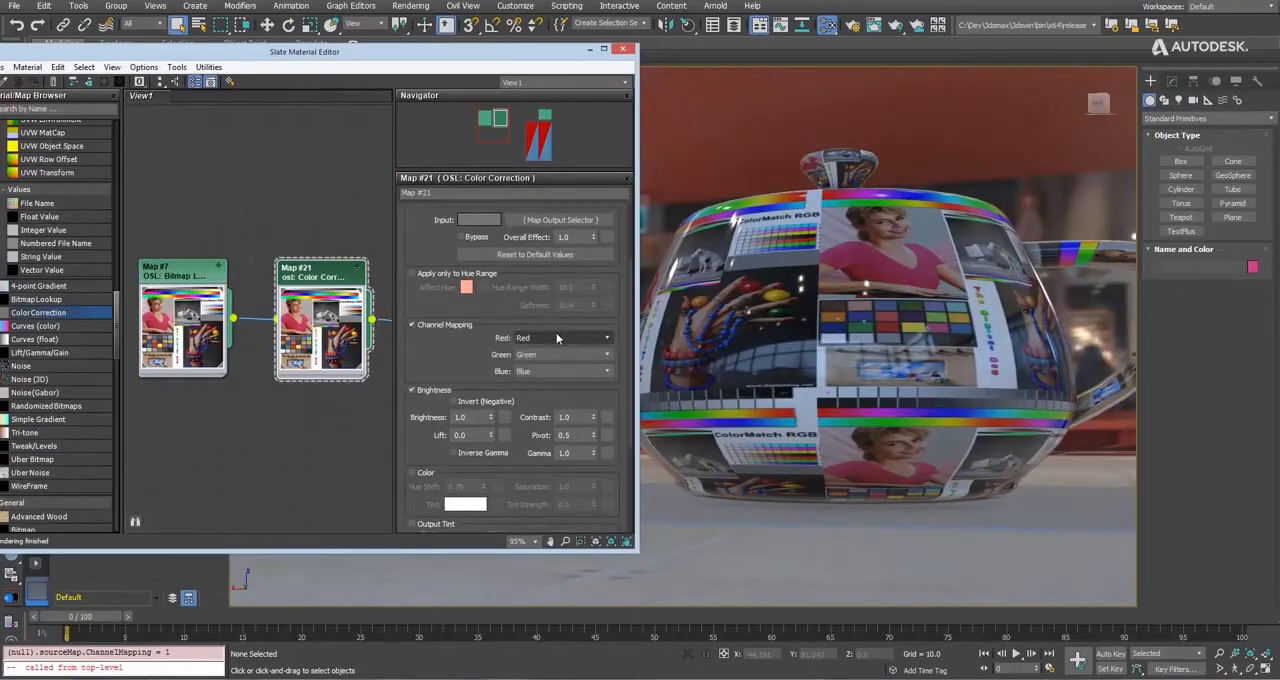
pyautogui.click(540, 338)
pyautogui.click(548, 388)
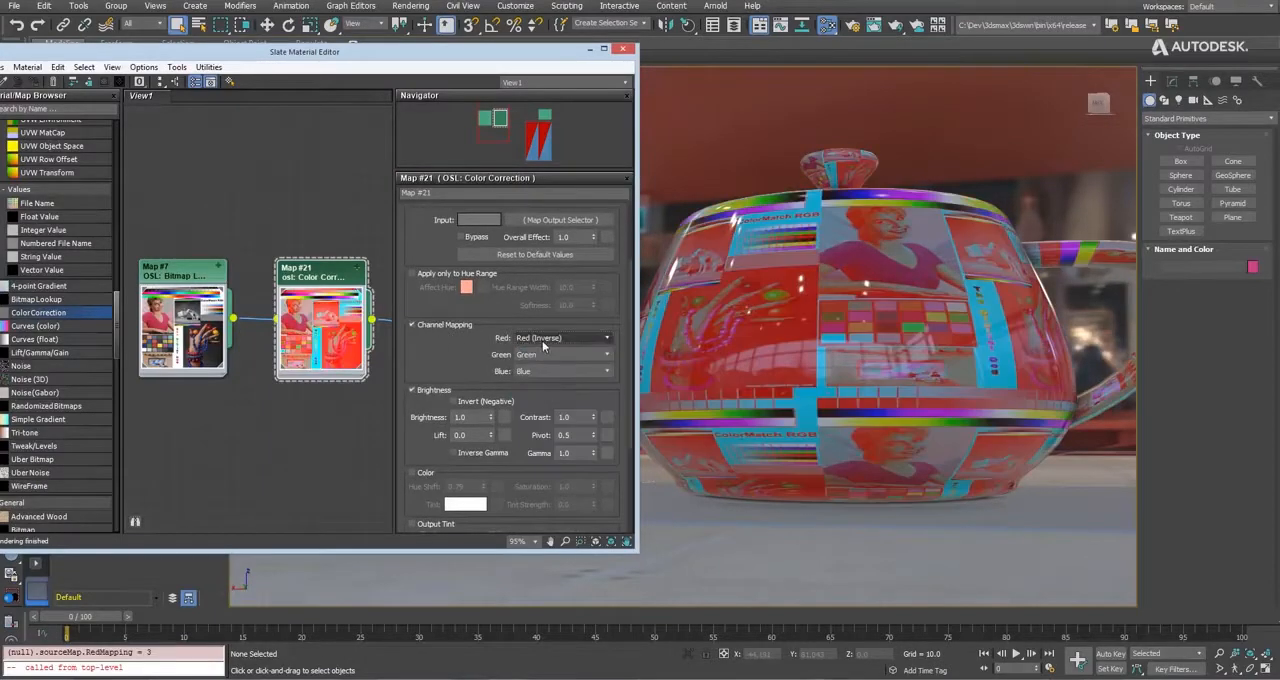
pyautogui.click(542, 339)
pyautogui.click(543, 352)
# Invert the Color Correction map's image to a negative and turn the inversion off again.
pyautogui.scroll(2, 443, 397)
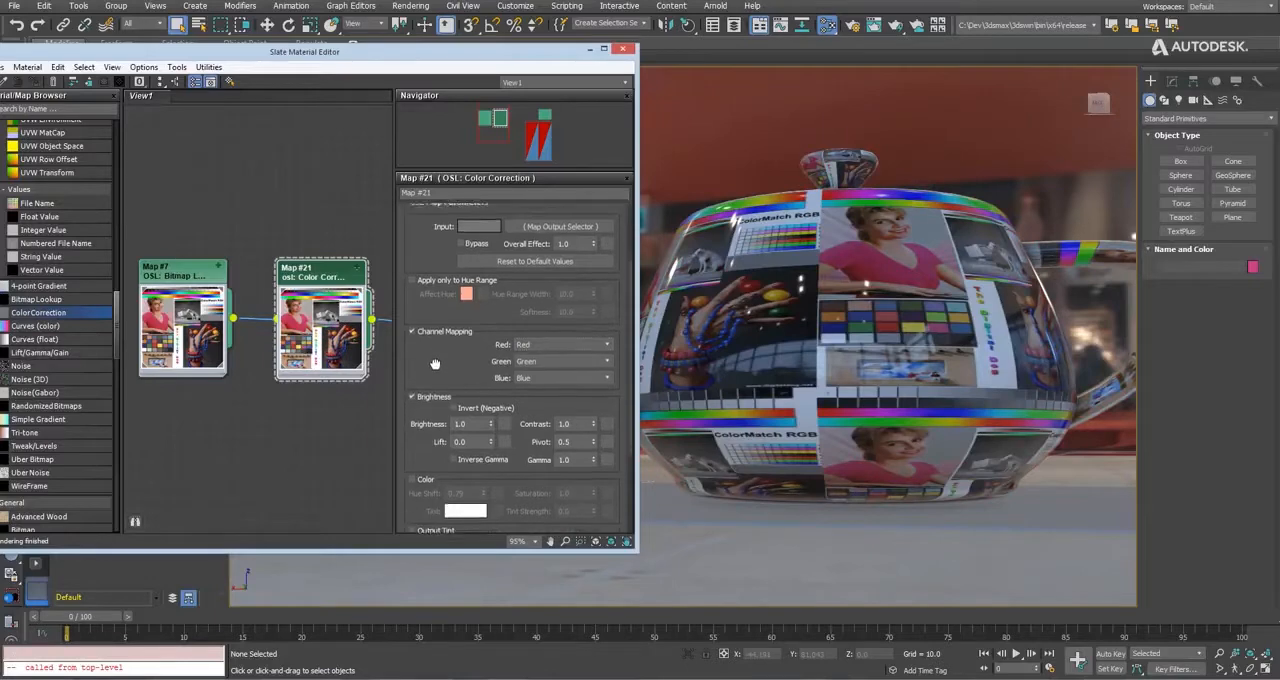
pyautogui.click(480, 436)
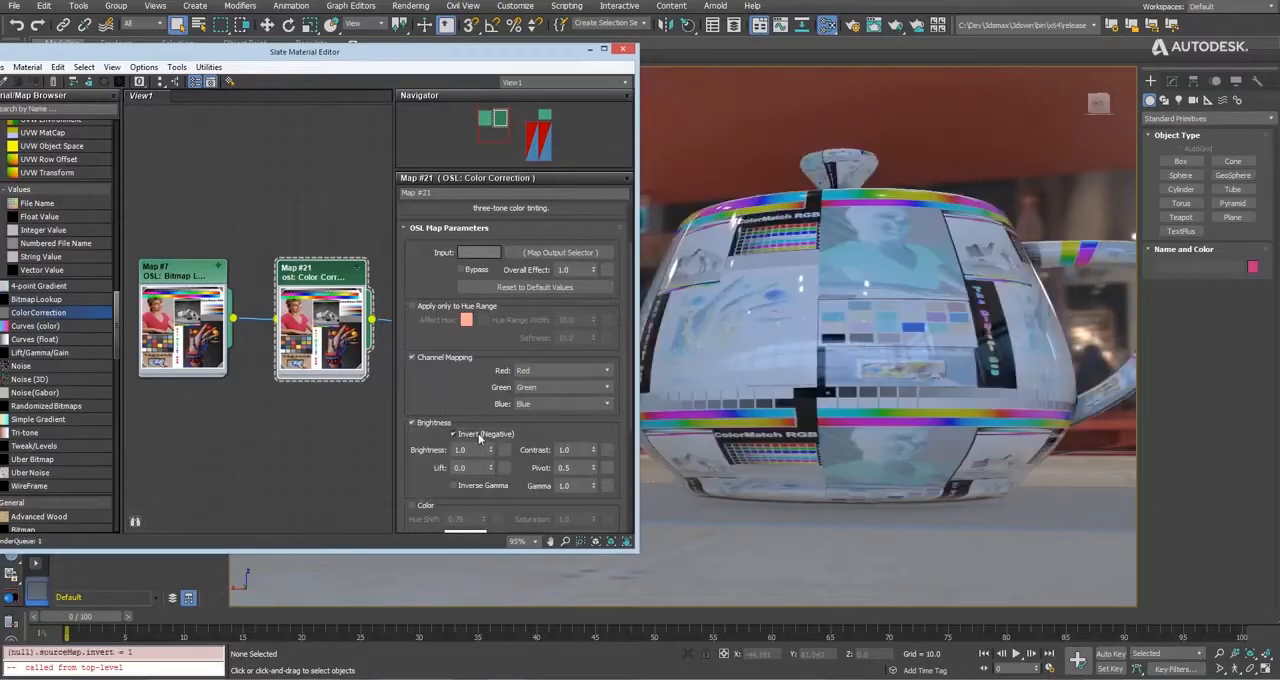
pyautogui.click(469, 437)
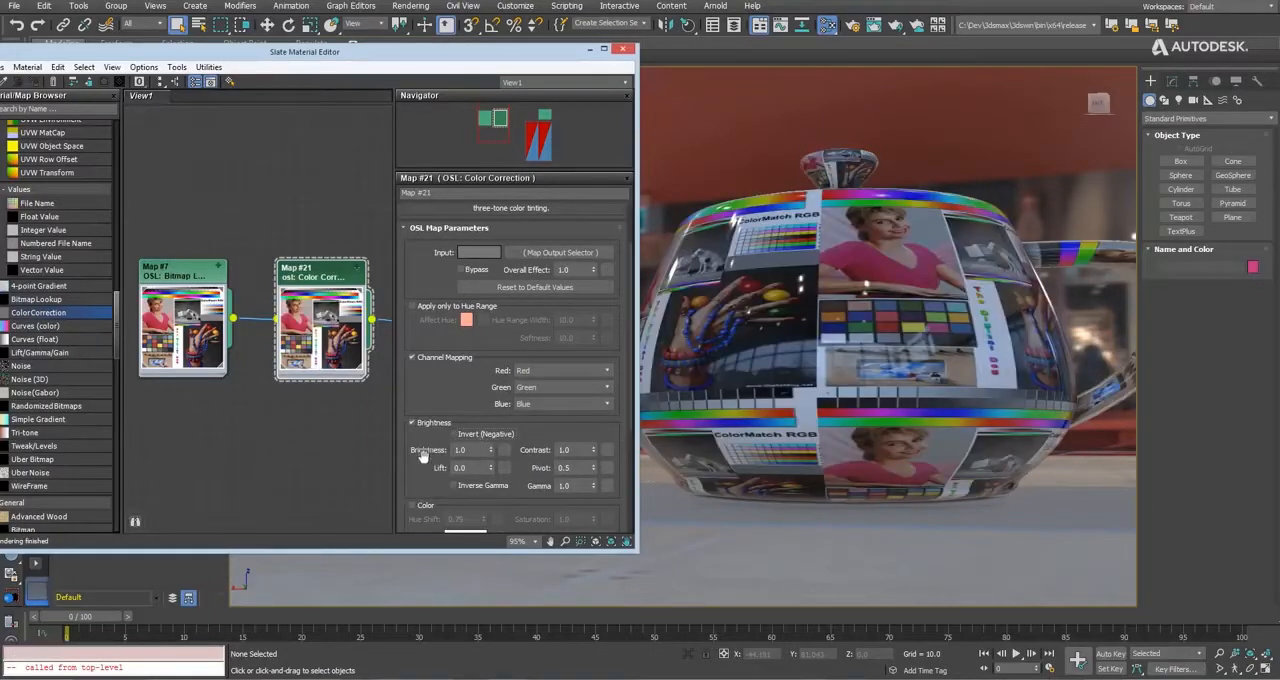
# Re-enable the Color adjustment and apply it only to a hue range, with a dark crimson color as the affected hue.
pyautogui.click(412, 505)
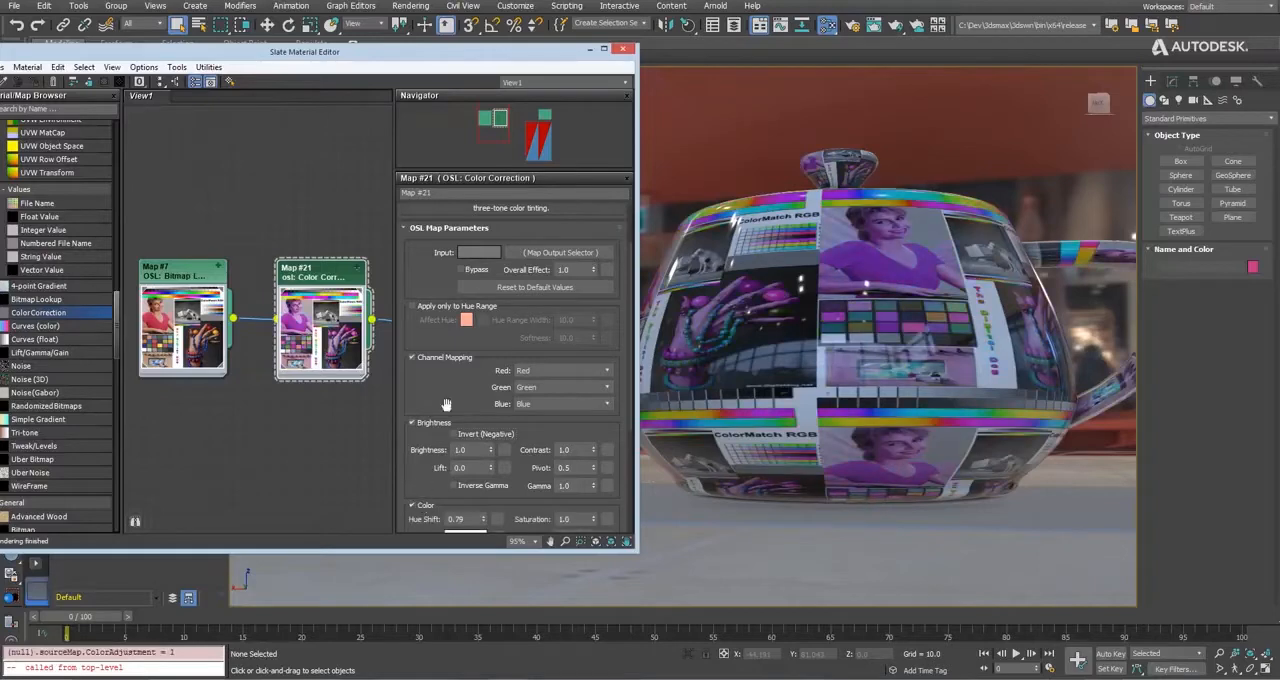
pyautogui.click(413, 306)
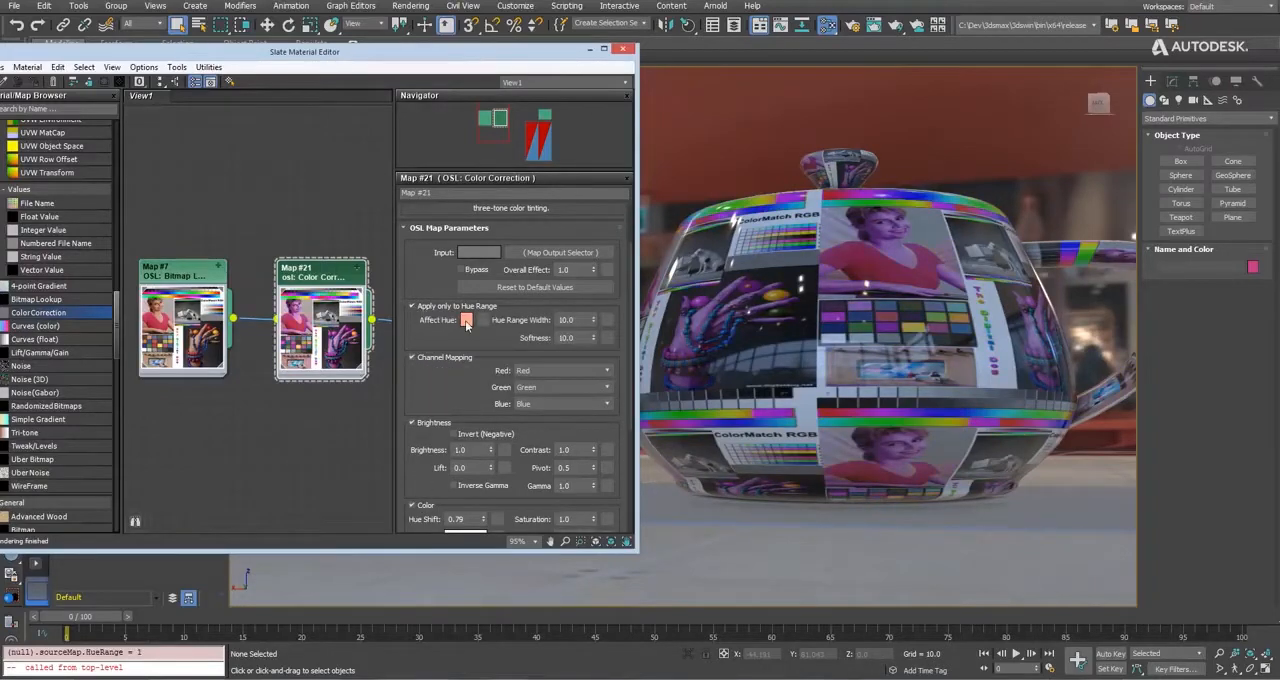
pyautogui.click(466, 320)
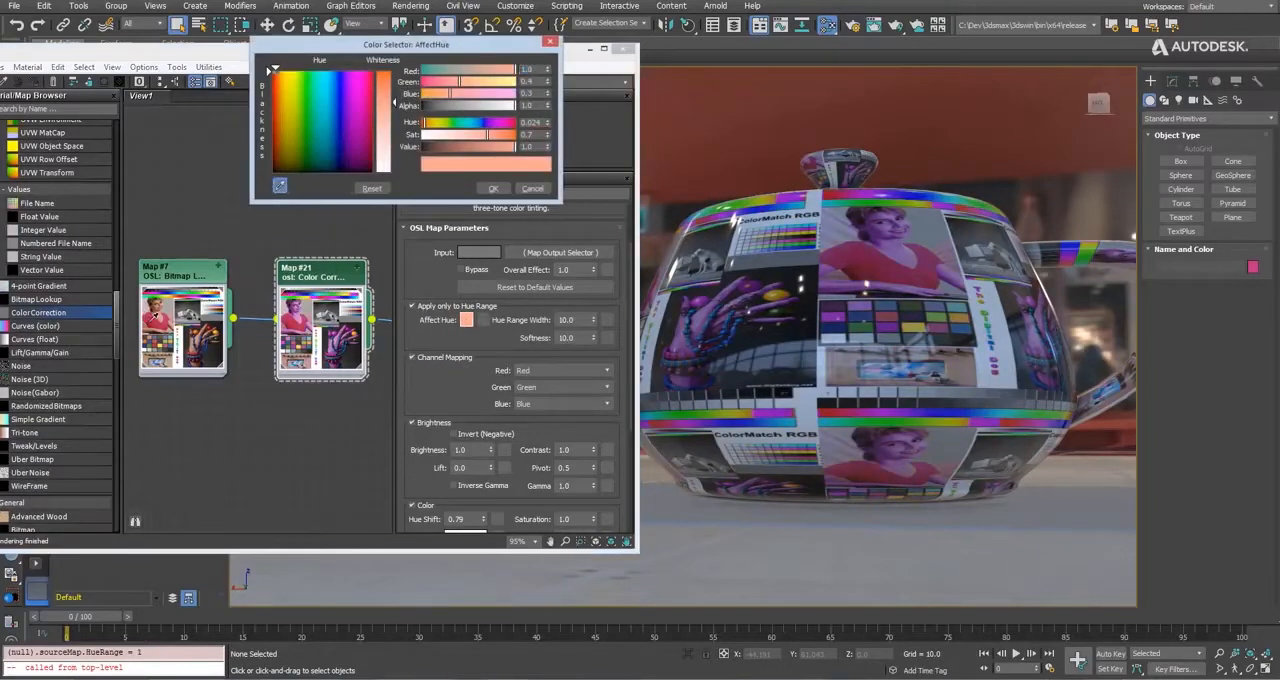
pyautogui.click(369, 126)
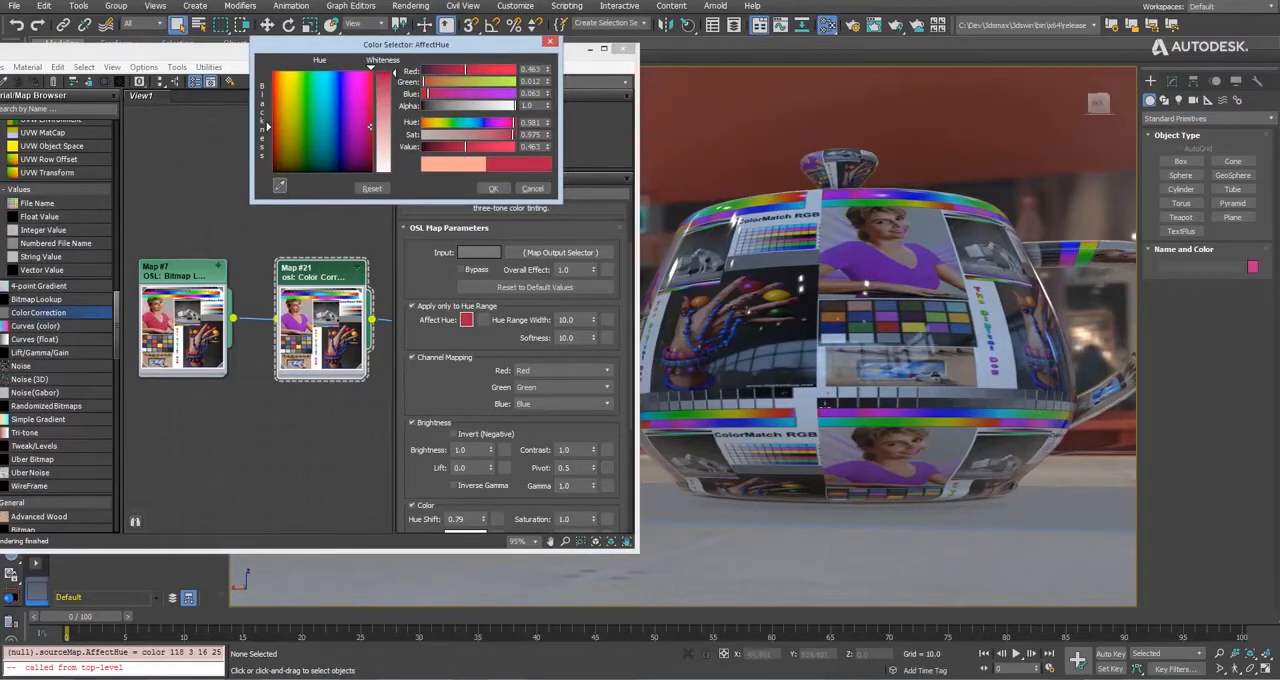
pyautogui.keyDown('alt'); pyautogui.moveTo(859, 345); pyautogui.dragTo(871, 278, button='middle'); pyautogui.keyUp('alt')
pyautogui.scroll(6, 871, 276)
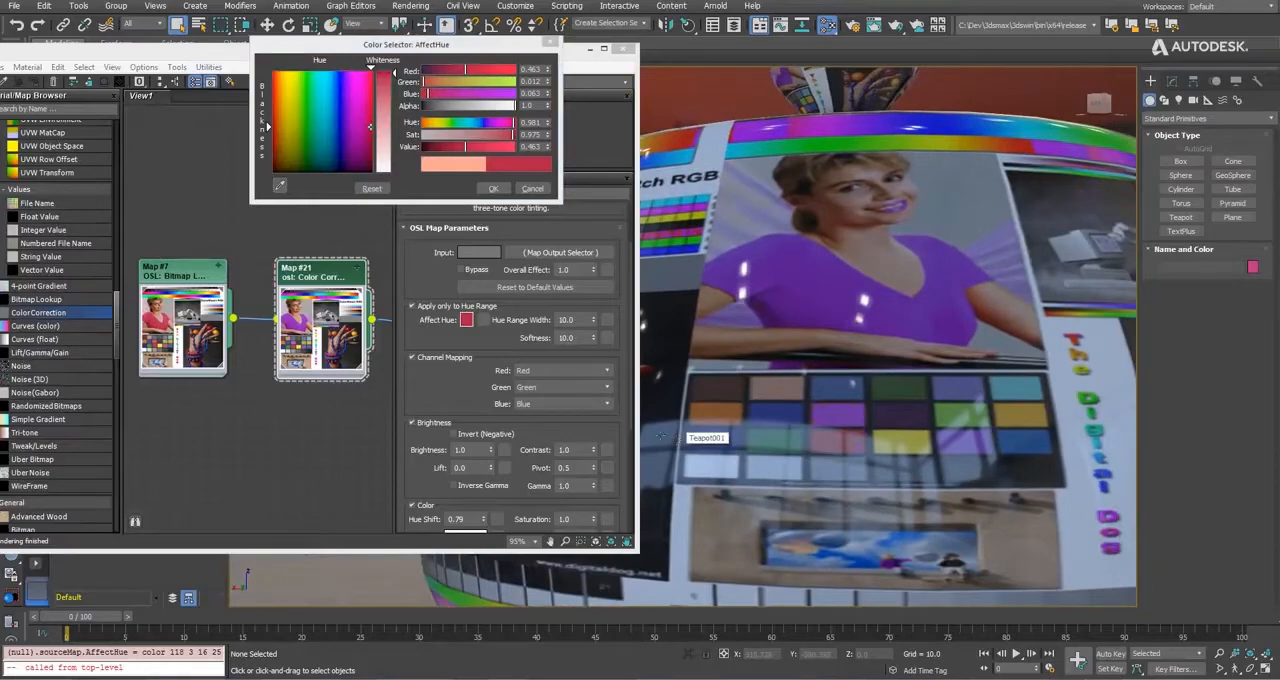
pyautogui.click(493, 189)
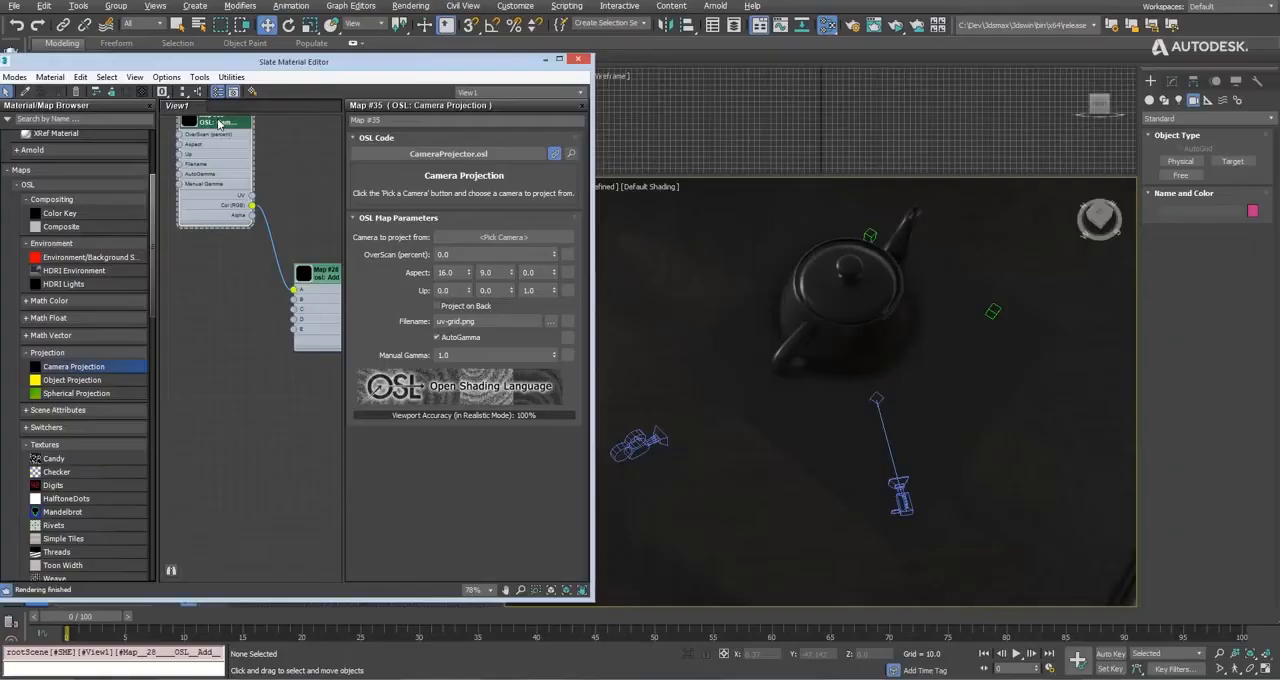
# Set Camera002 as the Camera Projection map's projecting camera and raise that camera about 24 units.
pyautogui.click(638, 441)
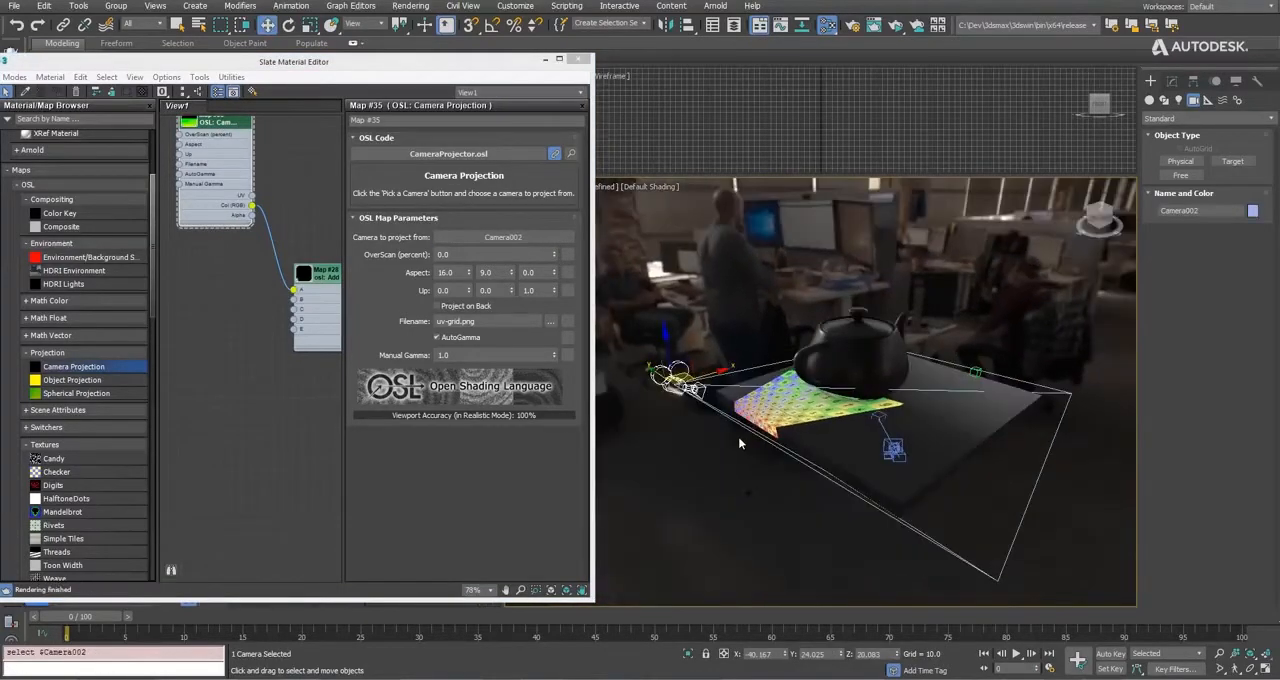
pyautogui.moveTo(679, 371); pyautogui.dragTo(721, 275)
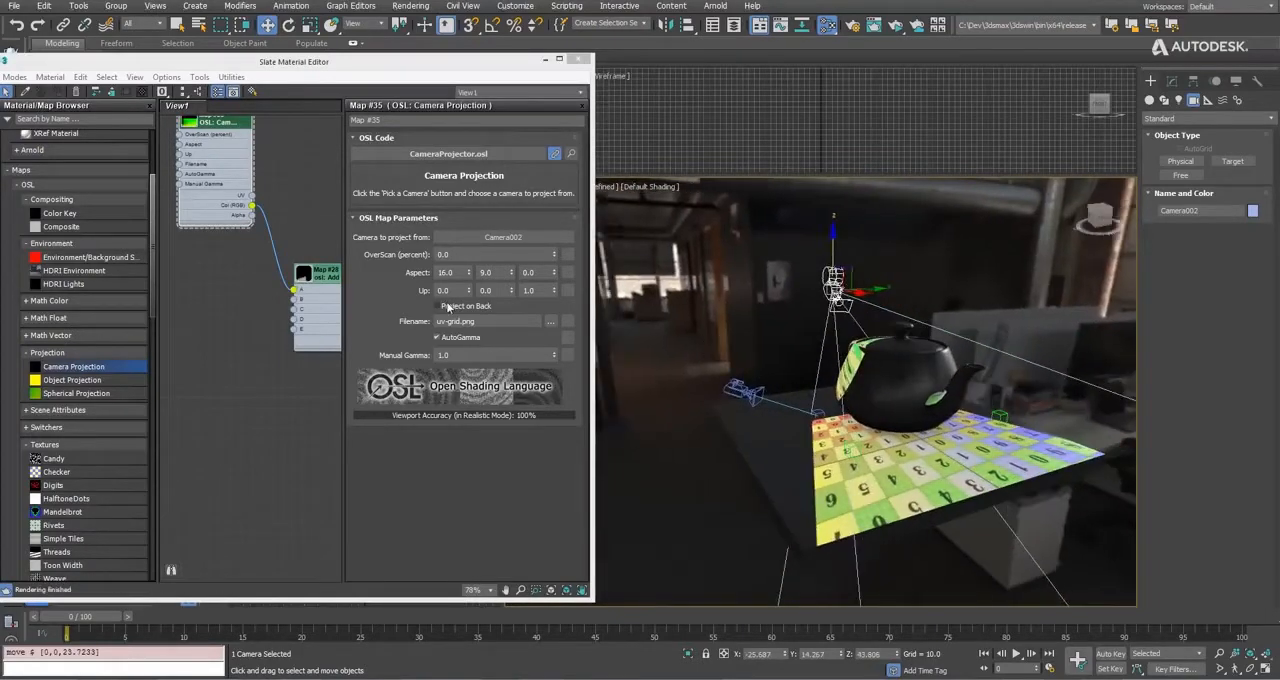
# Turn Project on Back on and off for the Camera Projection map, and lower Camera002 about 25 units.
pyautogui.click(437, 306)
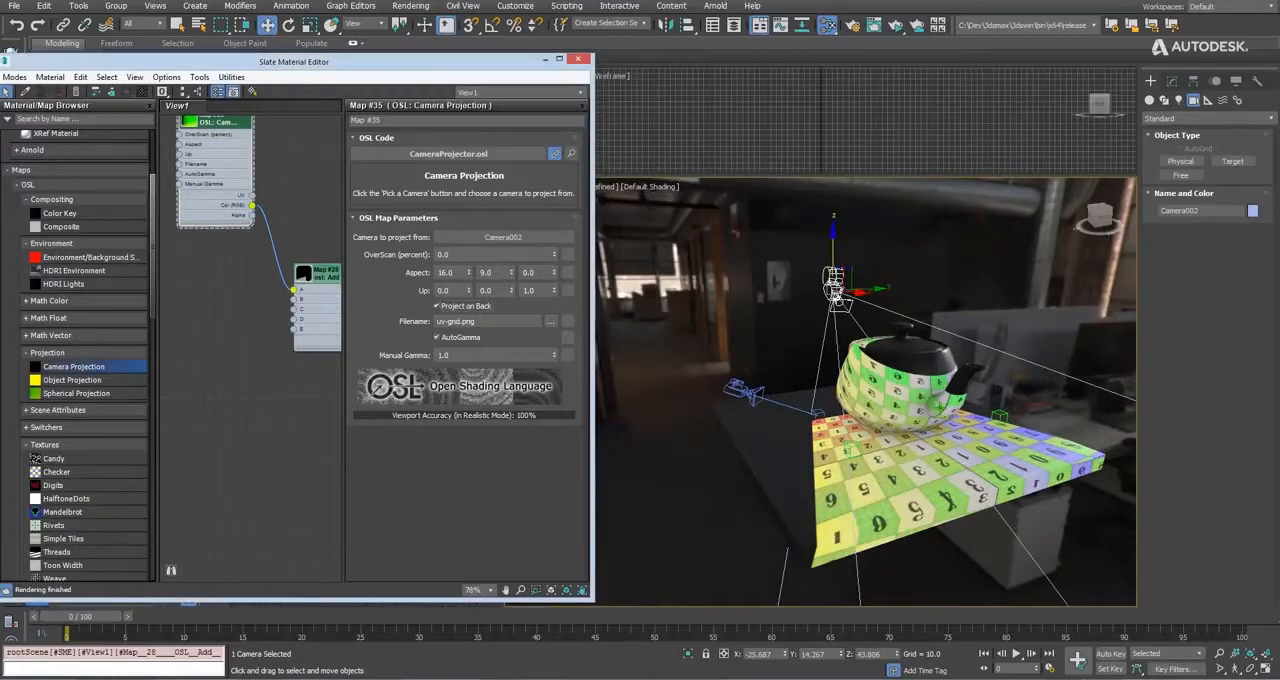
pyautogui.click(471, 306)
pyautogui.keyDown('alt'); pyautogui.moveTo(815, 370); pyautogui.dragTo(790, 335, button='middle'); pyautogui.keyUp('alt')
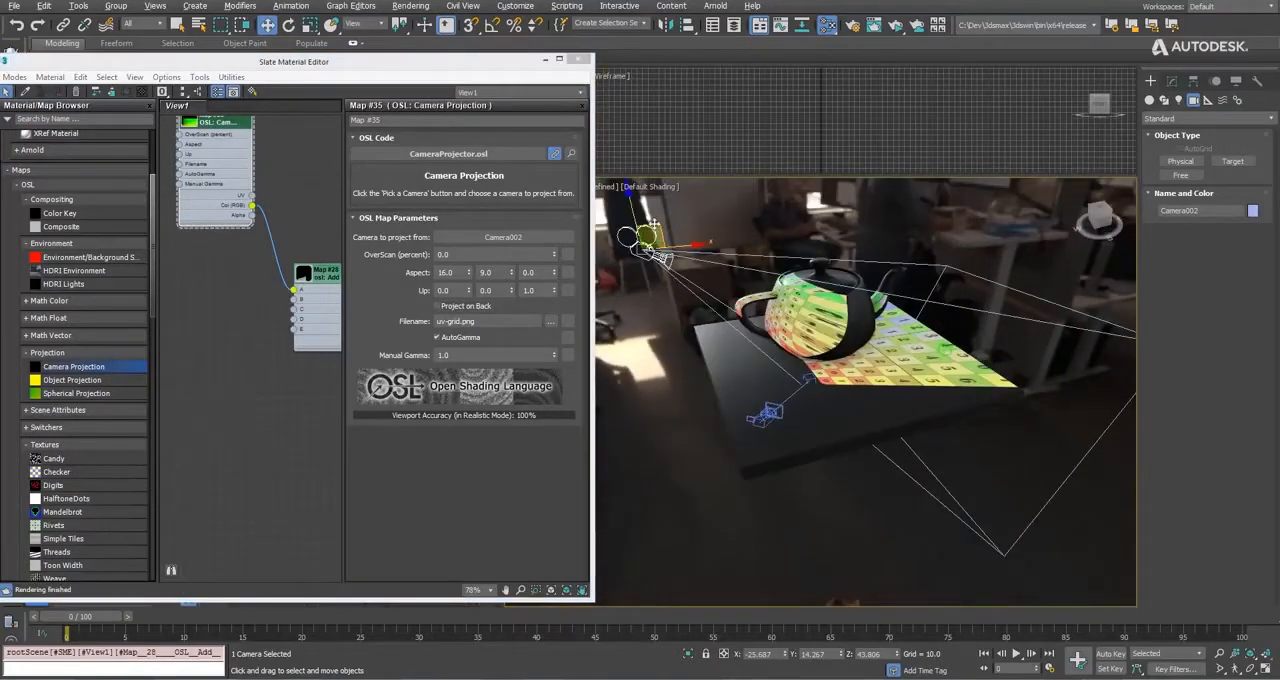
pyautogui.moveTo(655, 225); pyautogui.dragTo(657, 301)
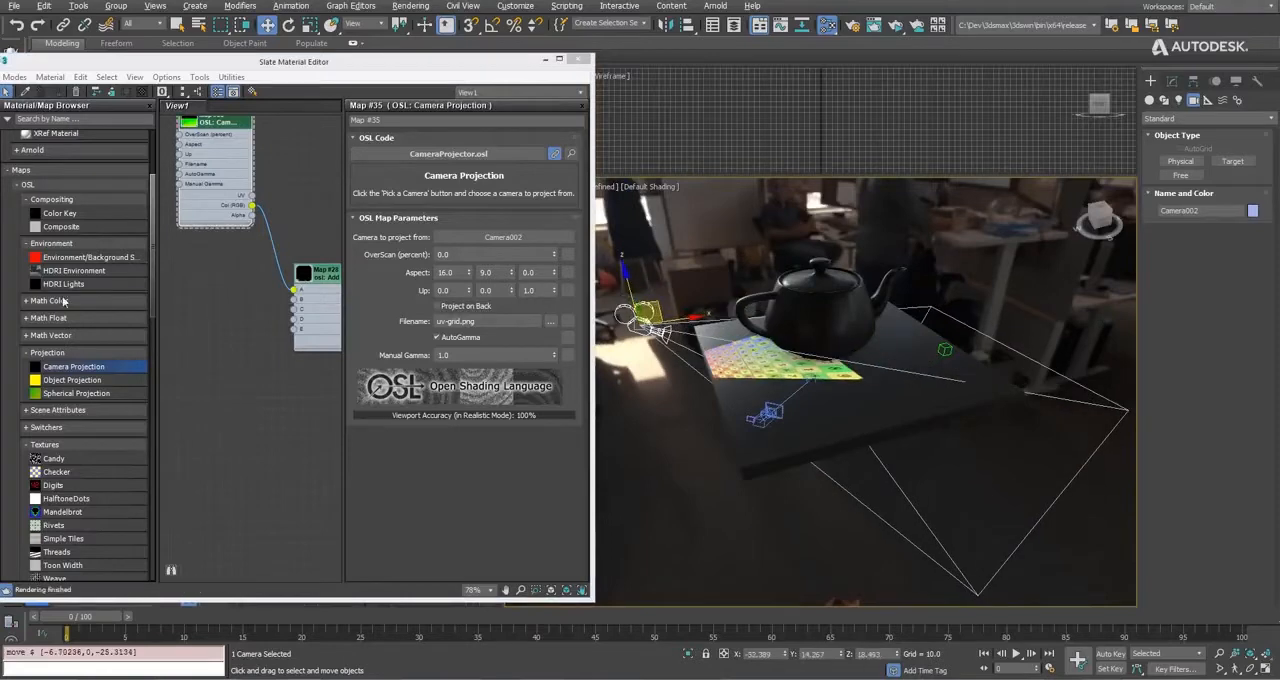
# Connect a second Camera Projection map's Col (RGB) output to input B of the Add map and project it from PhysCamera001.
pyautogui.moveTo(72, 367); pyautogui.dragTo(296, 300)
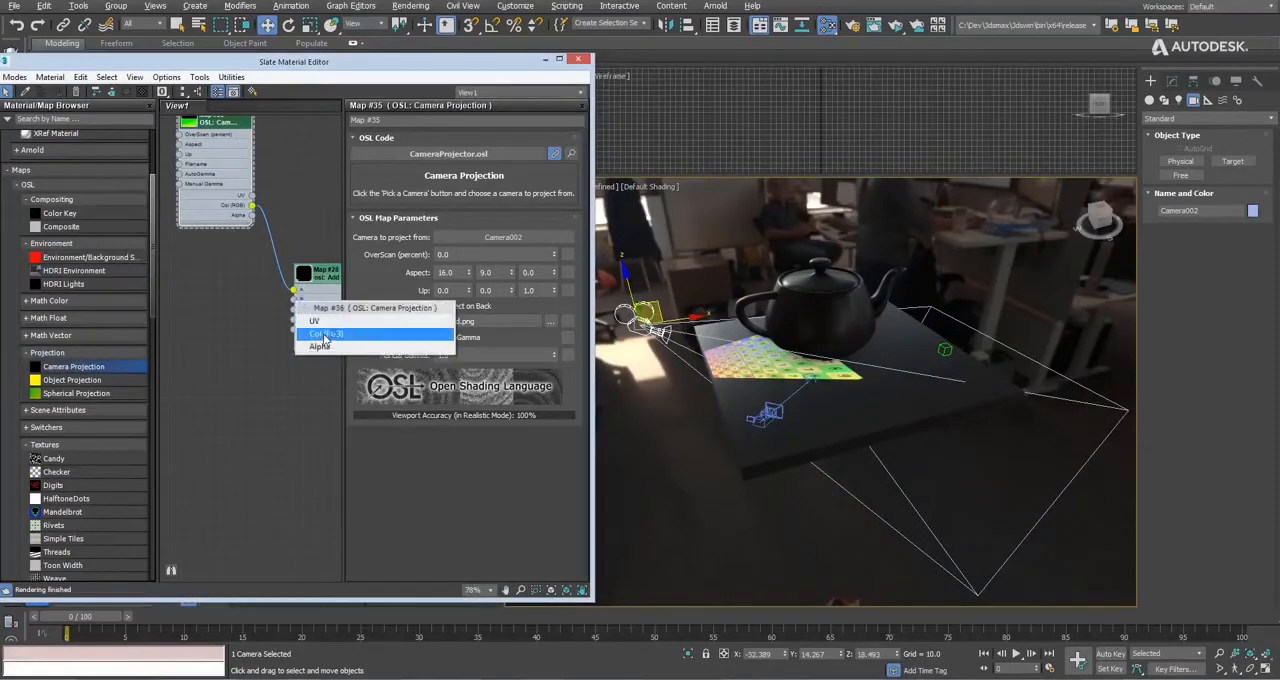
pyautogui.click(323, 335)
pyautogui.moveTo(210, 218); pyautogui.dragTo(236, 275)
pyautogui.doubleClick(236, 275)
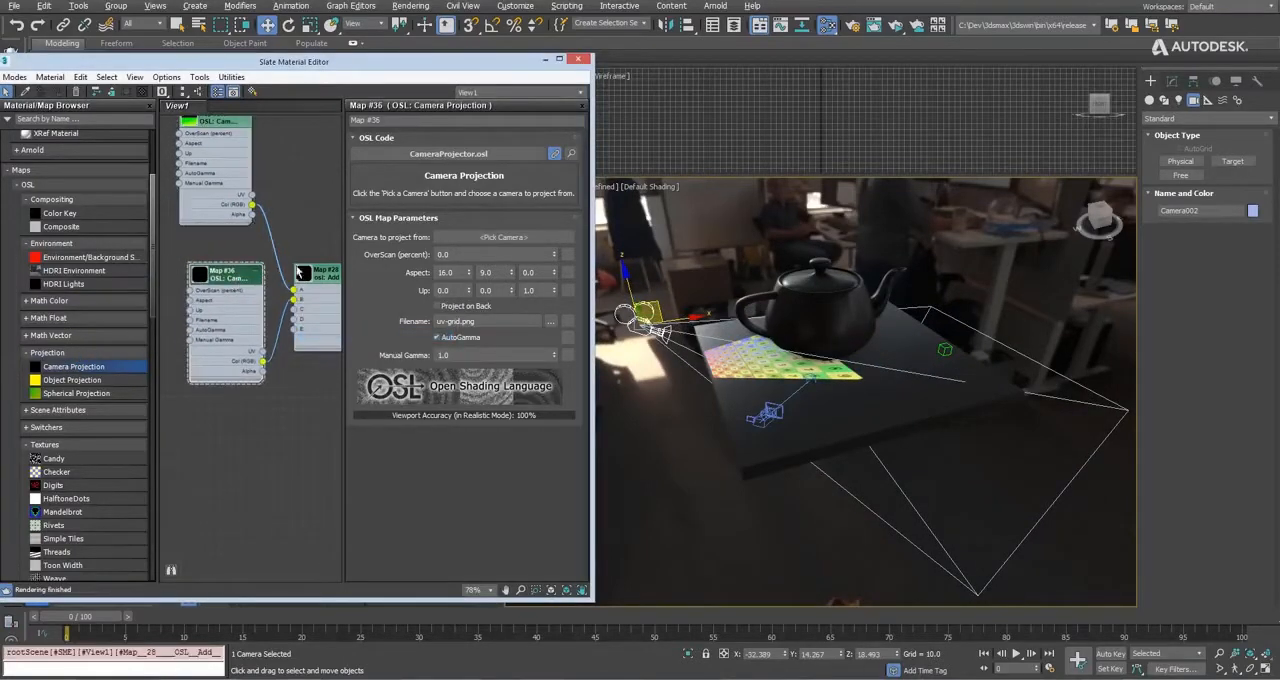
pyautogui.click(503, 238)
pyautogui.click(766, 414)
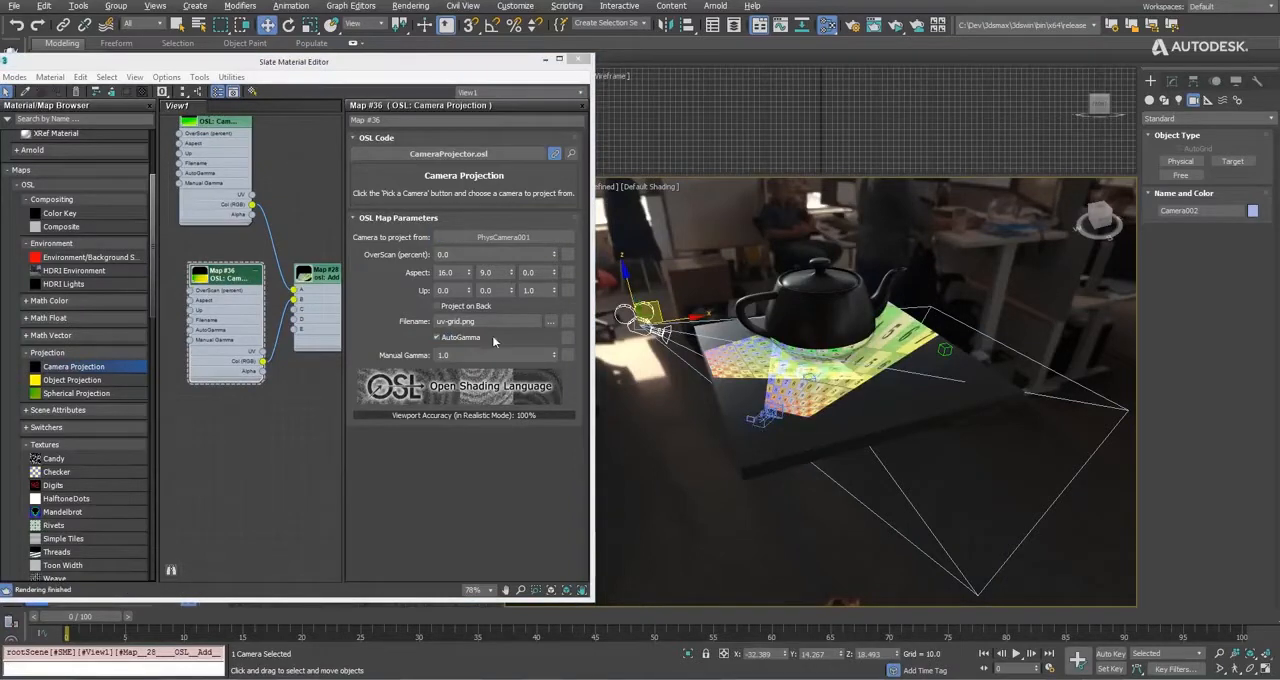
# Raise PhysCamera001 about 18 units and set its focal length to 65 mm.
pyautogui.click(763, 418)
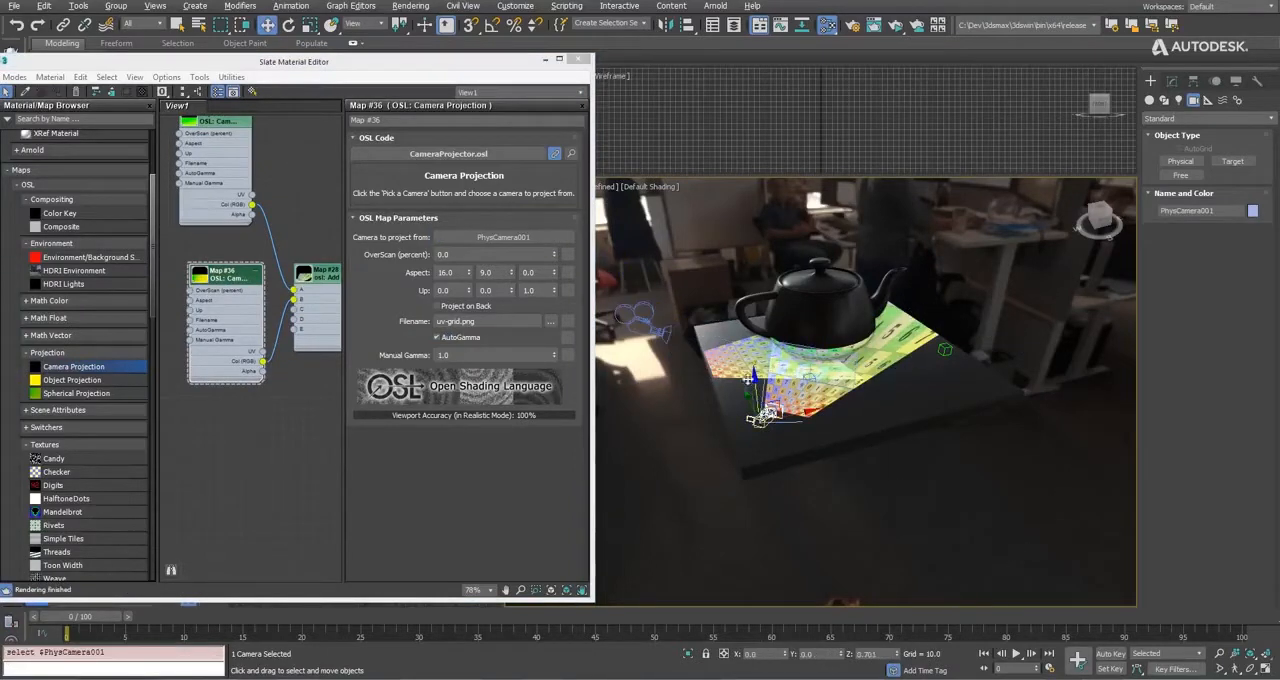
pyautogui.moveTo(763, 418); pyautogui.dragTo(786, 352)
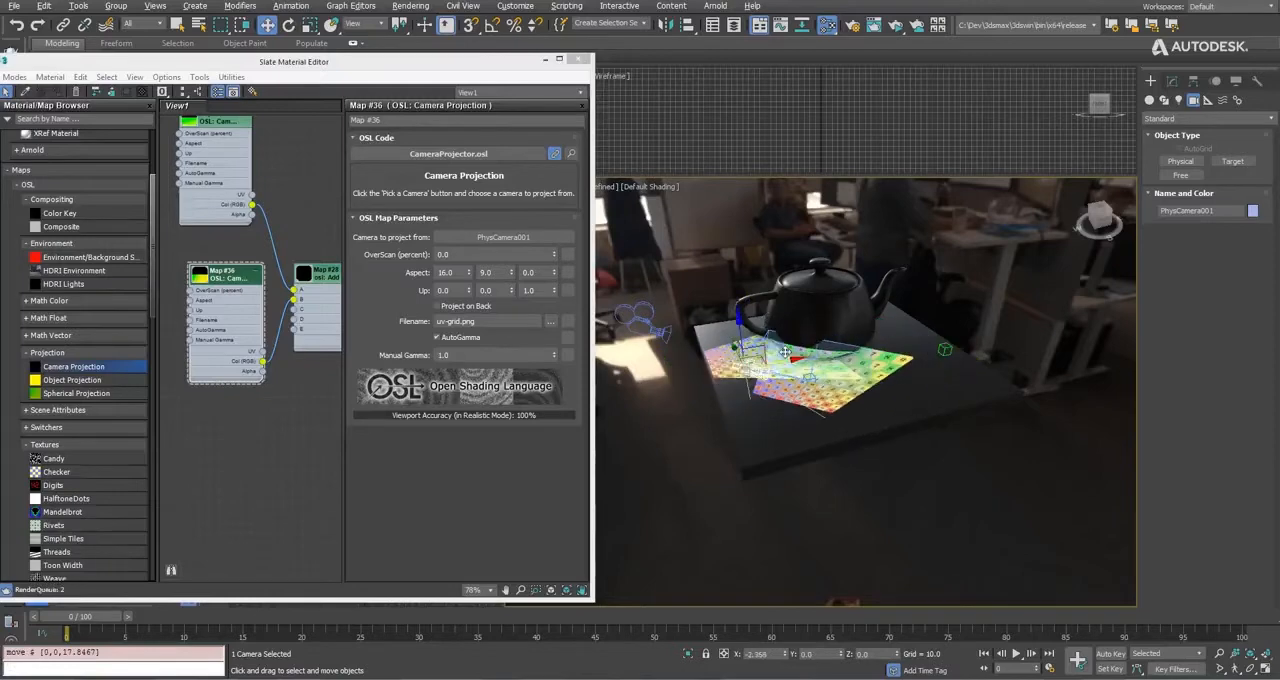
pyautogui.click(1172, 80)
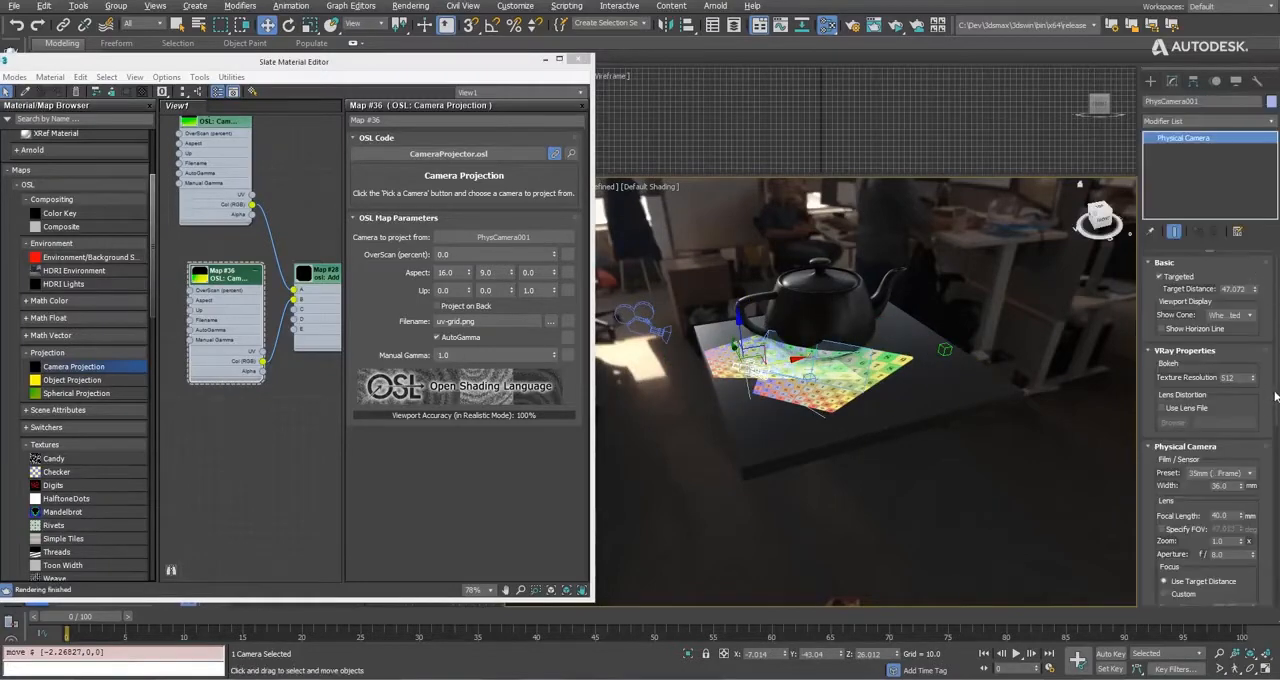
pyautogui.scroll(-5, 1276, 397)
pyautogui.moveTo(1240, 392); pyautogui.dragTo(1240, 375)
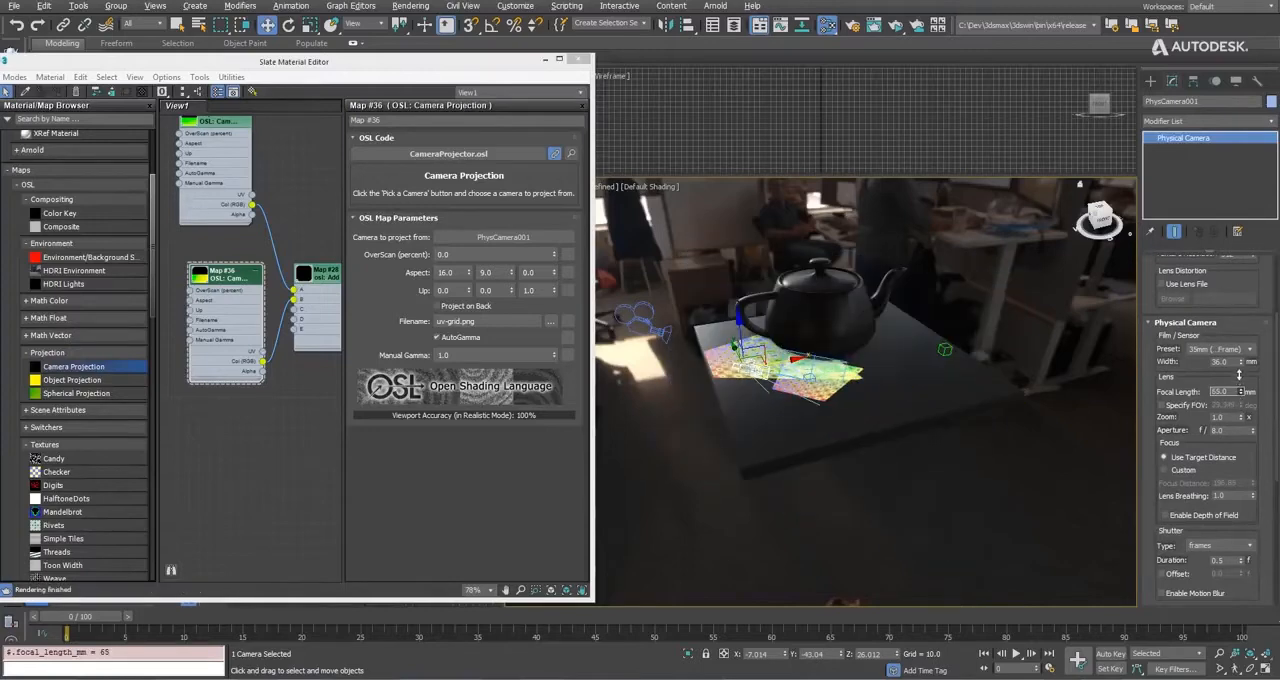
# Set the second Camera Projection map's aspect to 9 by 2.
pyautogui.click(445, 272)
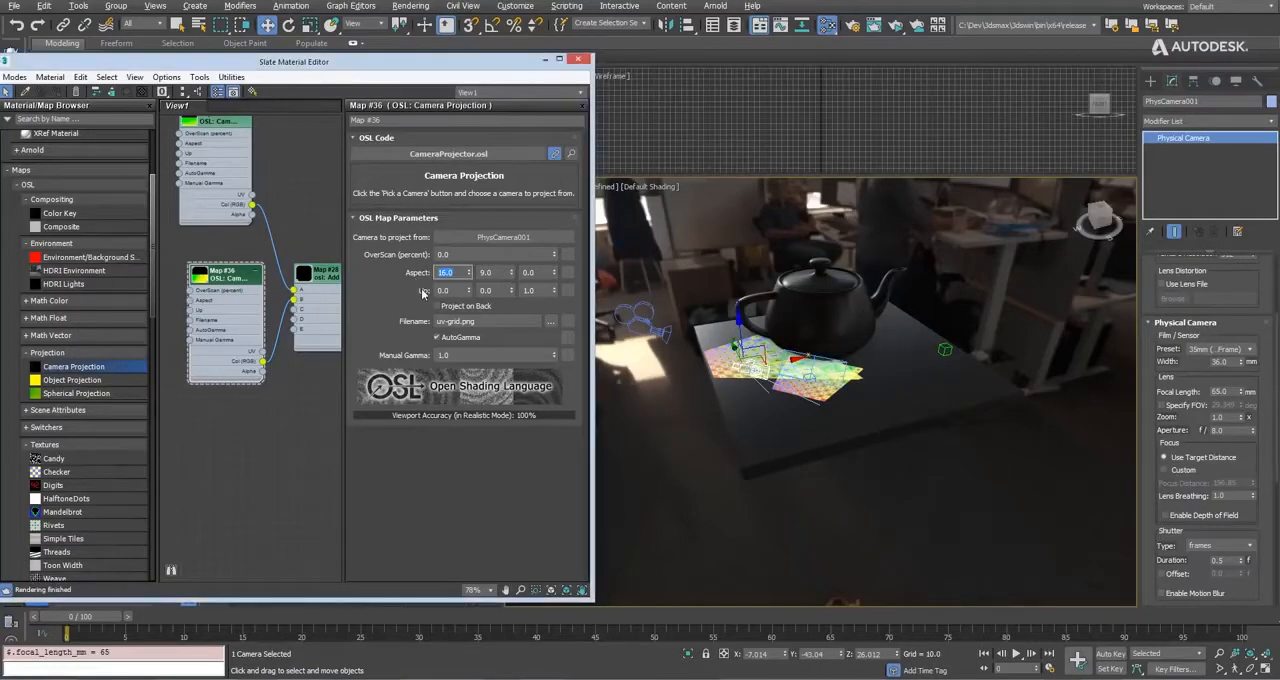
pyautogui.write('9')
pyautogui.press('Return')
pyautogui.press('Tab')
pyautogui.write('2')
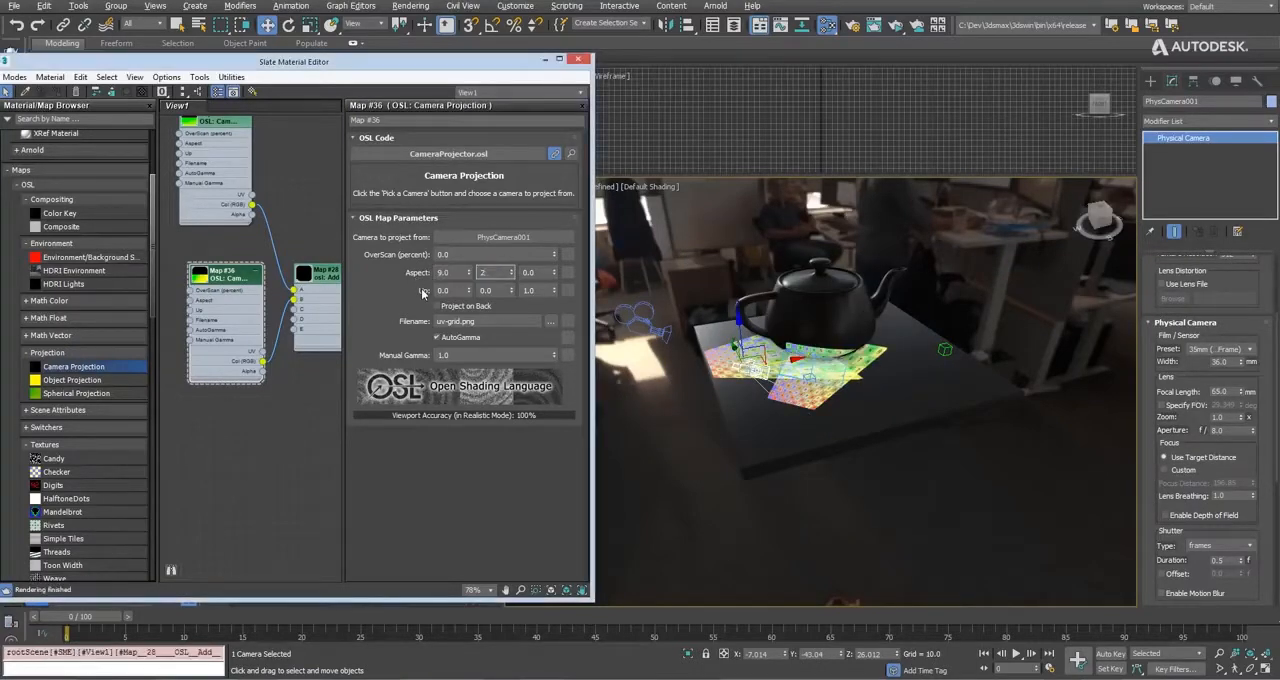
pyautogui.press('Tab')
# Set the second Camera Projection map's aspect to 16 by 9 and inspect both projections in front of the teapot.
pyautogui.hotkey('shift', 'Tab')
pyautogui.hotkey('shift', 'Tab')
pyautogui.write('16')
pyautogui.press('Tab')
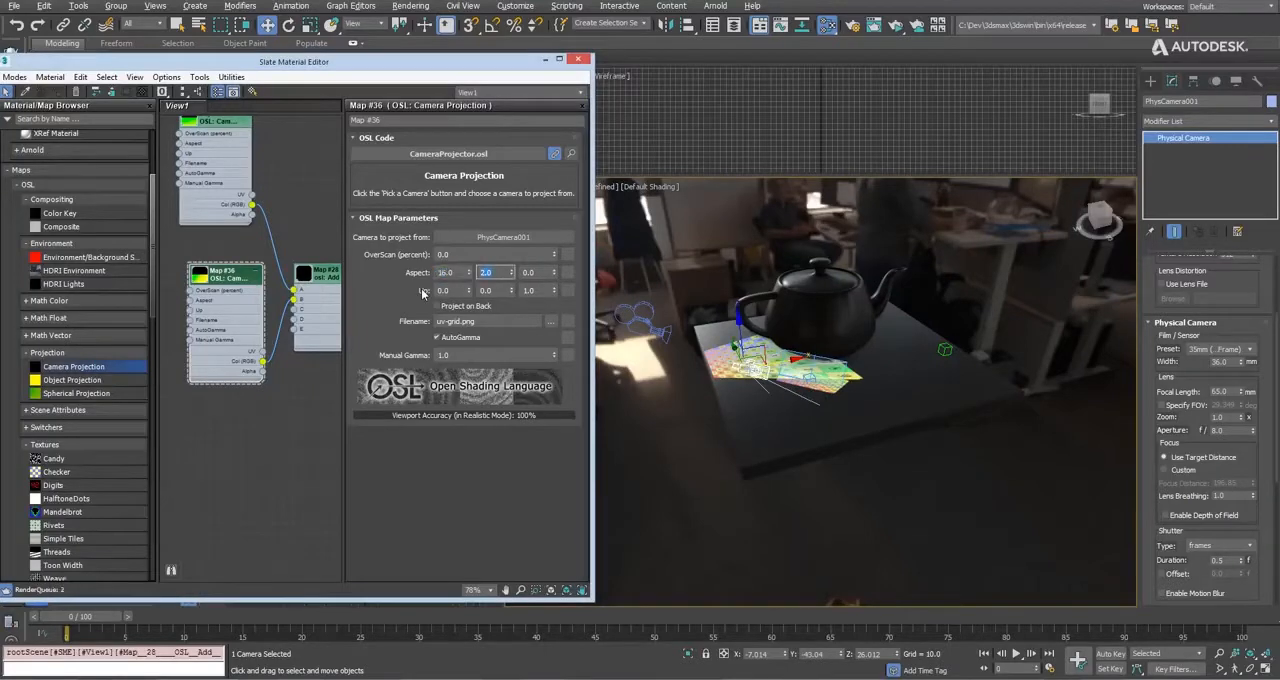
pyautogui.write('9')
pyautogui.press('Tab')
pyautogui.keyDown('alt'); pyautogui.moveTo(786, 401); pyautogui.dragTo(753, 403, button='middle'); pyautogui.keyUp('alt')
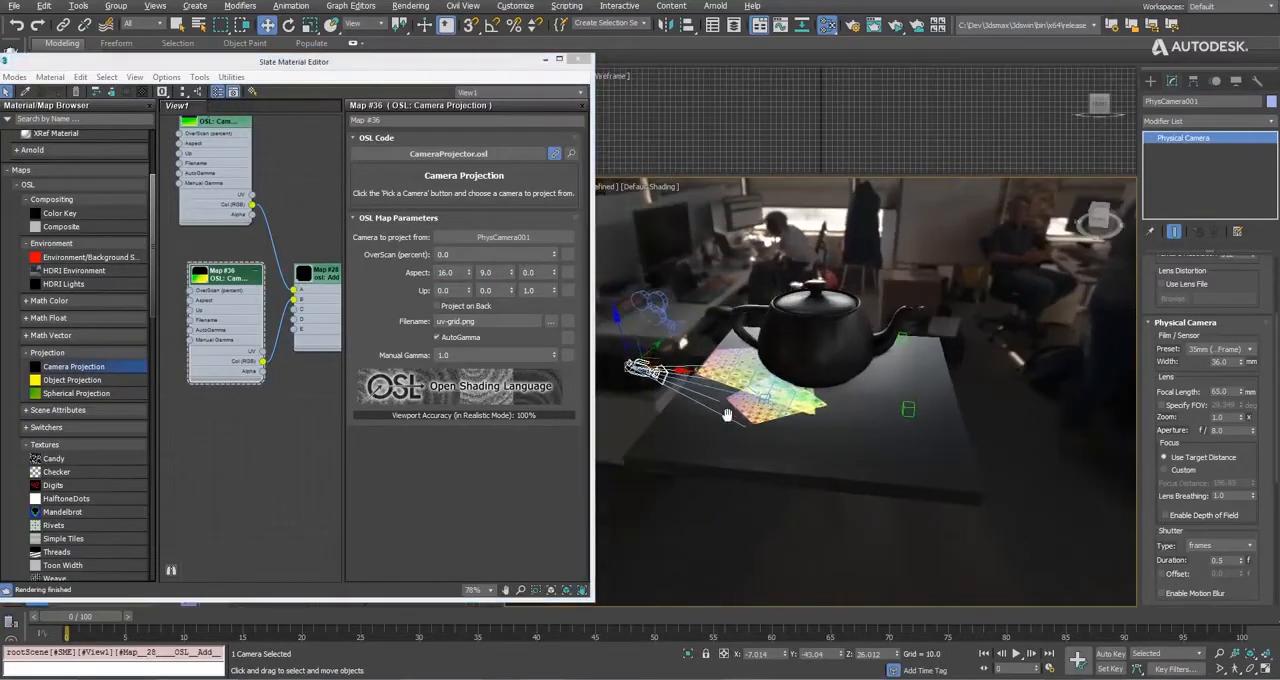
pyautogui.scroll(3, 753, 403)
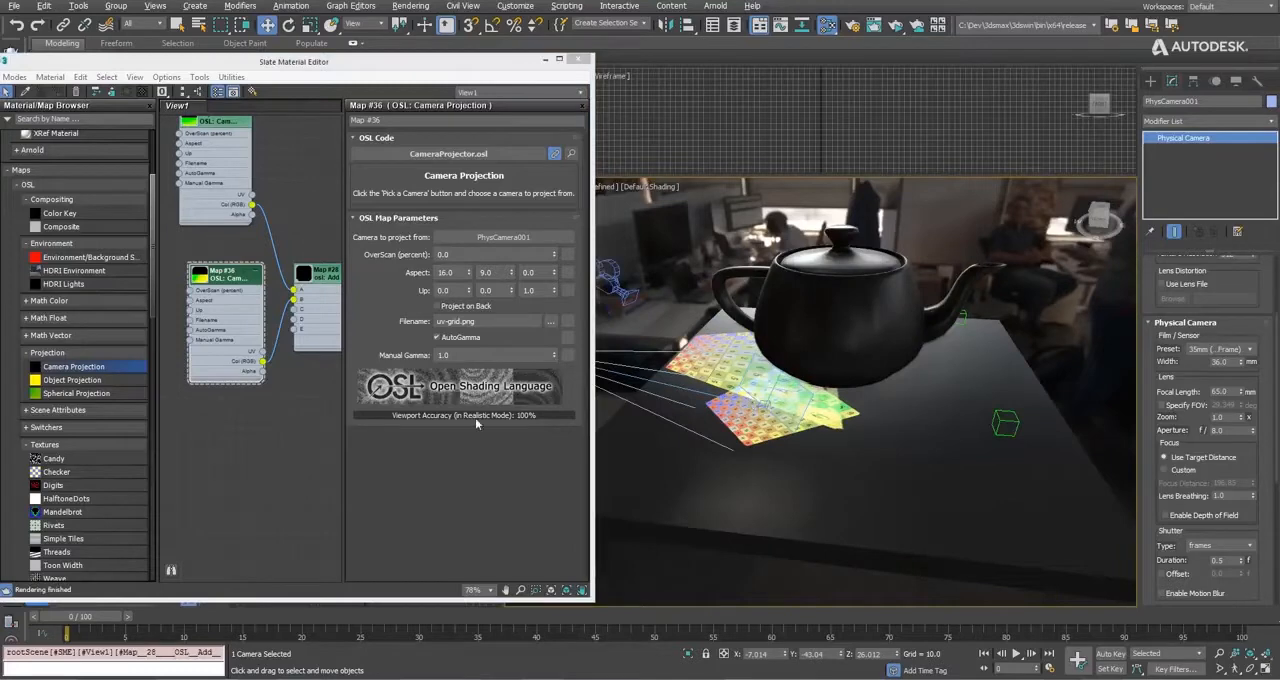
# Add an Object Projection map, connect its Col (RGB) output to input C of the Add map, and project it from Dummy001.
pyautogui.moveTo(83, 382); pyautogui.dragTo(294, 308)
pyautogui.click(226, 425)
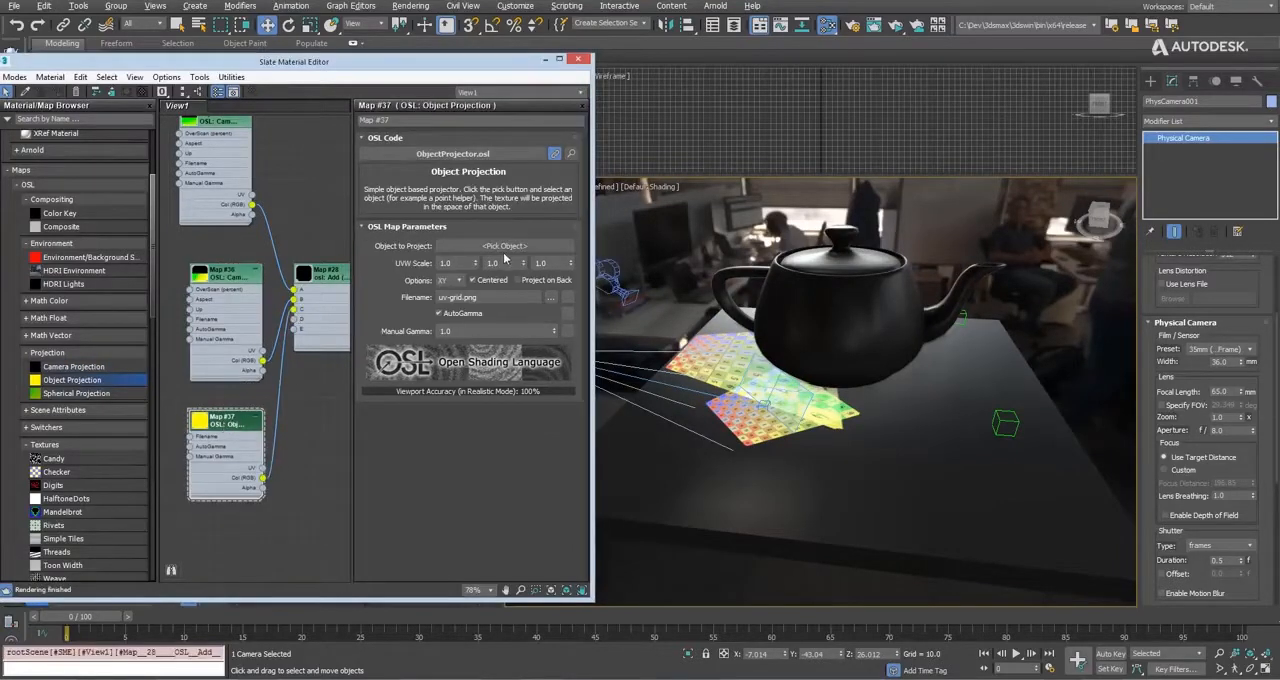
pyautogui.click(505, 246)
pyautogui.click(1005, 423)
# Set the Object Projection map's UVW scale to 10 on all three axes.
pyautogui.scroll(3, 998, 467)
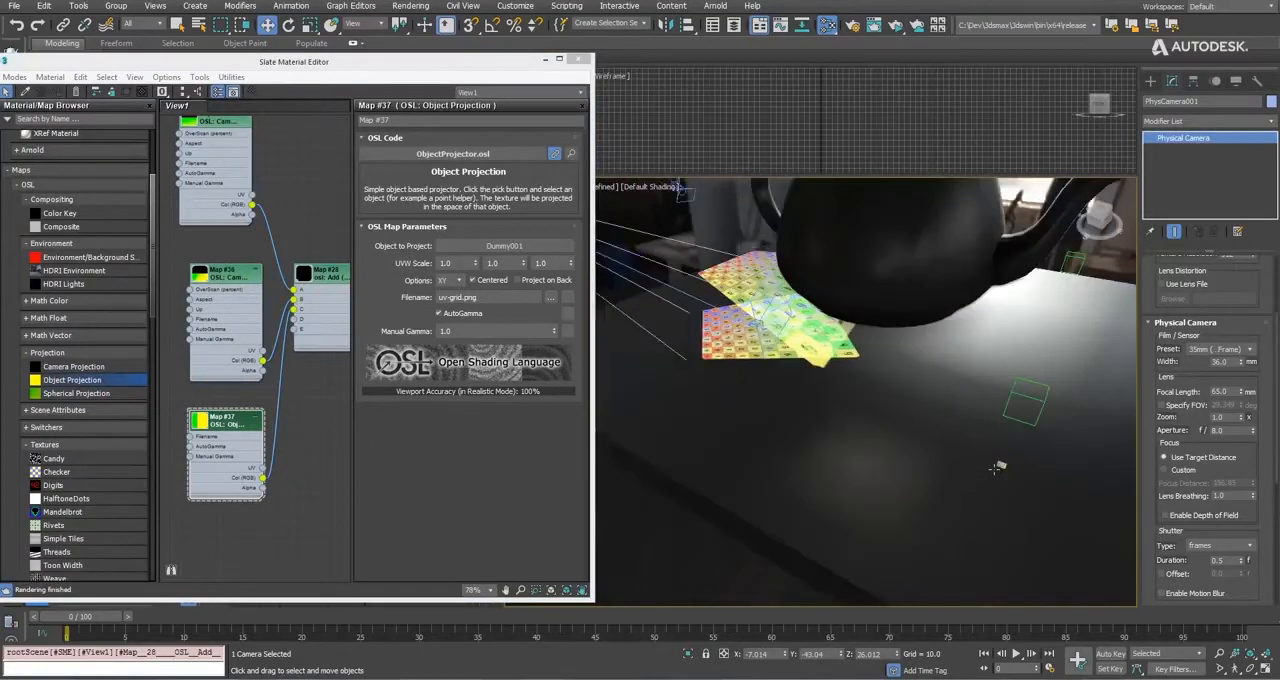
pyautogui.scroll(3, 998, 467)
pyautogui.moveTo(450, 261); pyautogui.dragTo(411, 261)
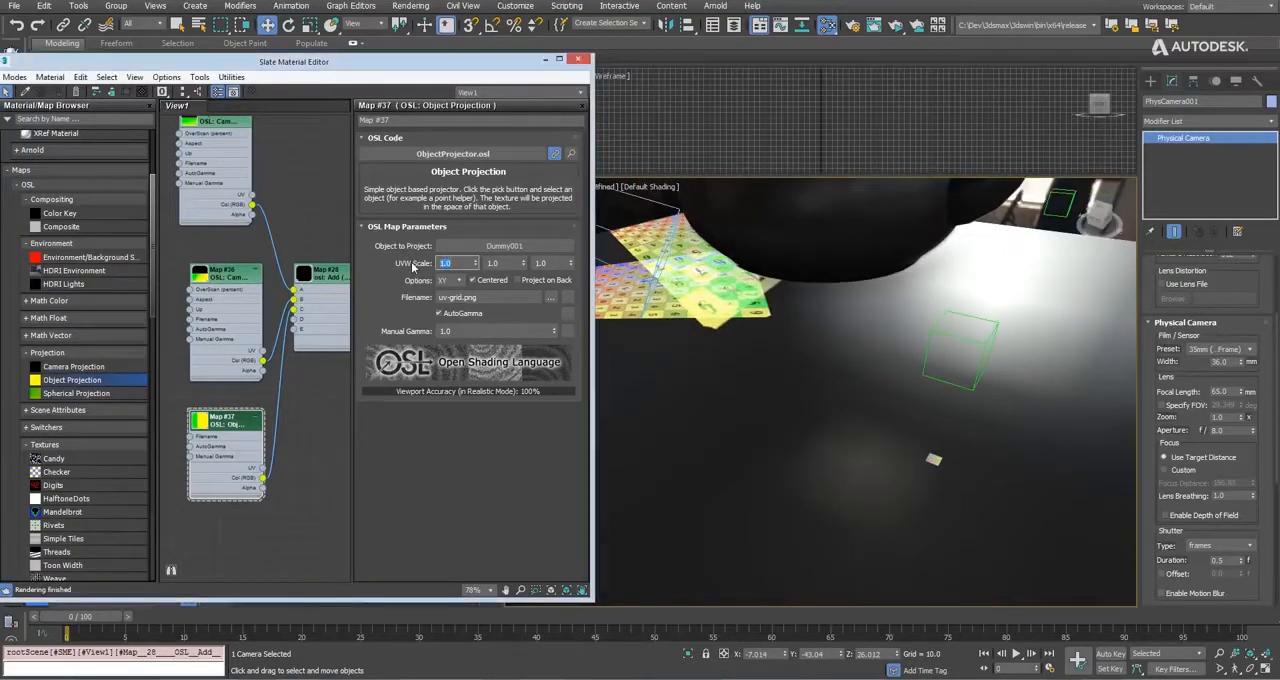
pyautogui.write('10')
pyautogui.press('Tab')
pyautogui.write('10')
pyautogui.press('Tab')
pyautogui.write('10')
pyautogui.press('Tab')
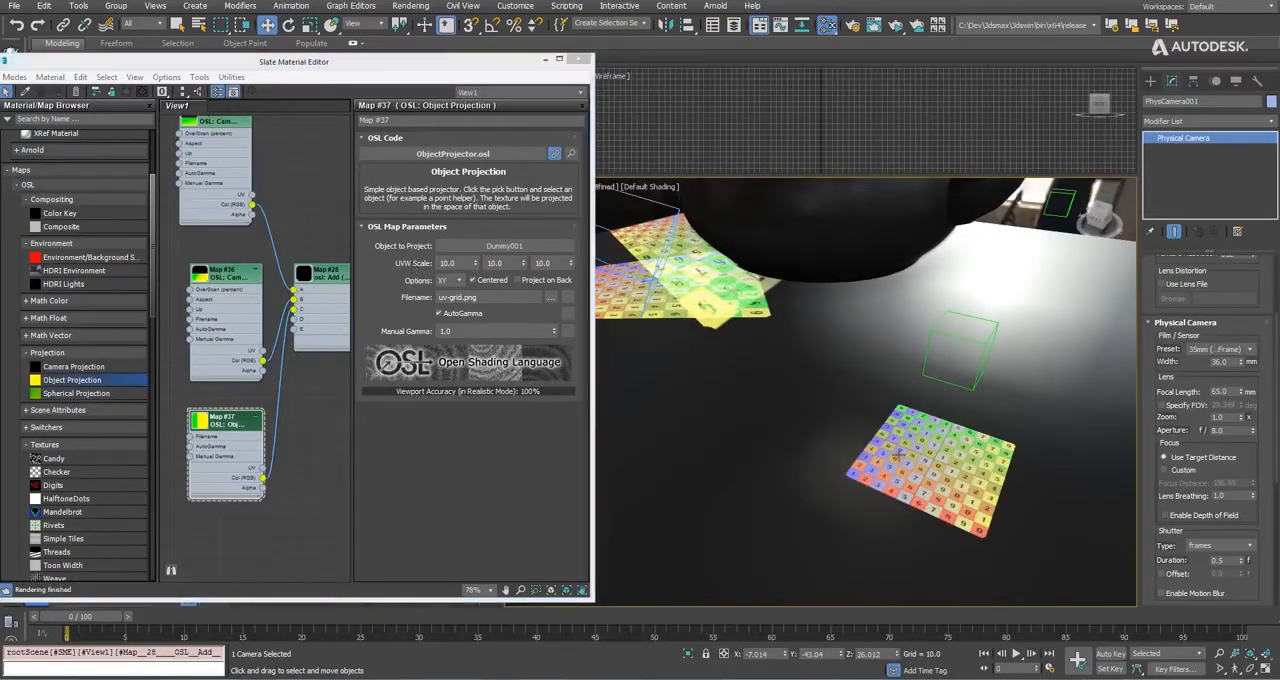
# Move Dummy001 across the tabletop about 30 units along Y, to beneath the teapot's spout.
pyautogui.keyDown('alt'); pyautogui.moveTo(901, 439); pyautogui.dragTo(850, 422, button='middle'); pyautogui.keyUp('alt')
pyautogui.click(971, 342)
pyautogui.moveTo(972, 356); pyautogui.dragTo(902, 398)
pyautogui.scroll(-4, 899, 353)
pyautogui.moveTo(900, 353); pyautogui.dragTo(887, 365, button='middle')
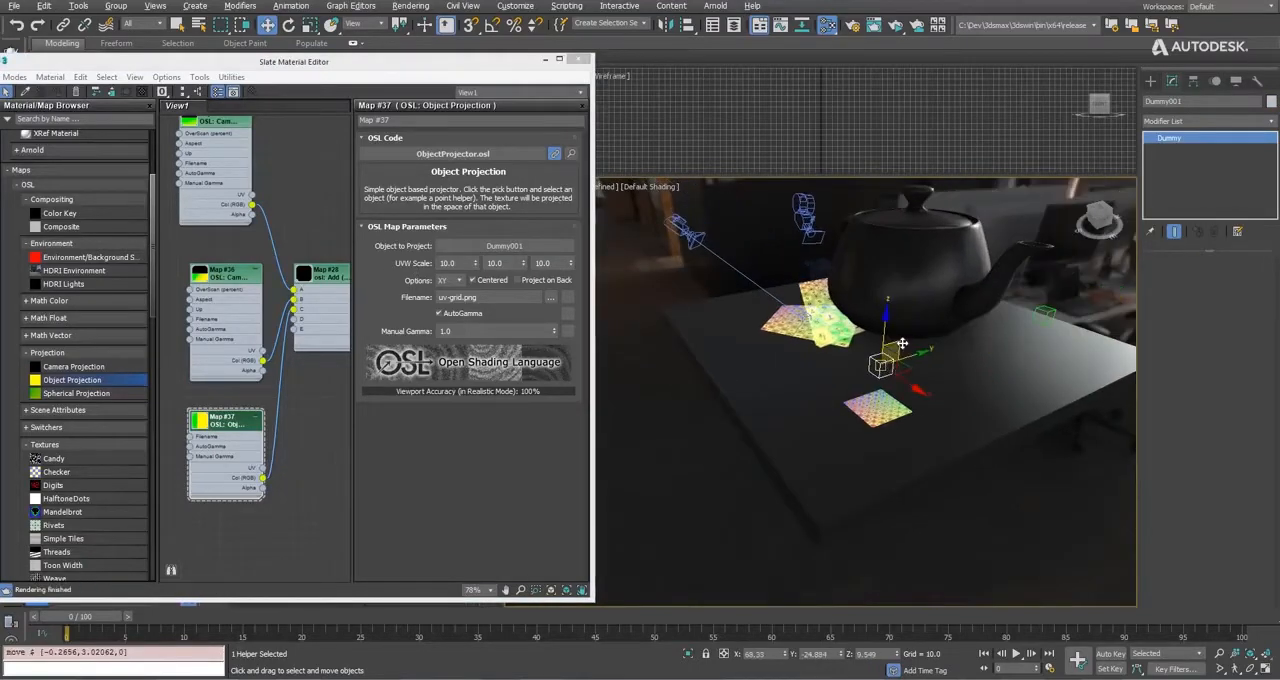
pyautogui.moveTo(946, 347); pyautogui.dragTo(1055, 313)
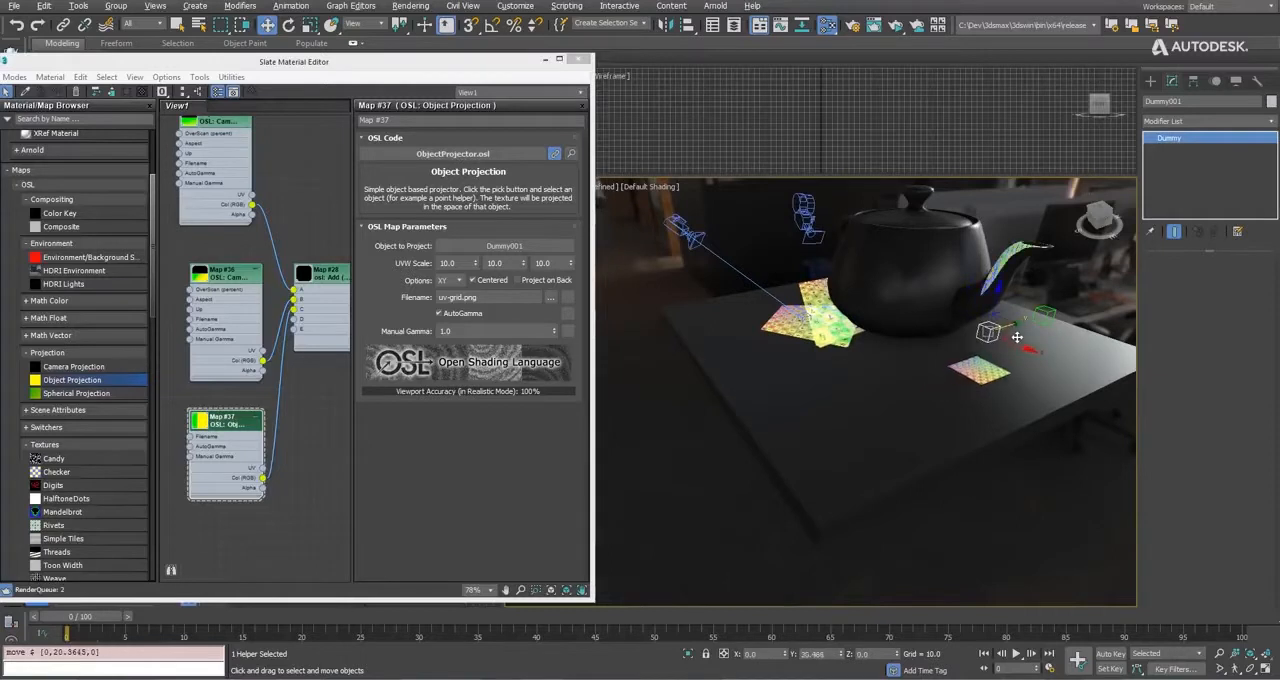
# Try the YZ projection plane on the Object Projection map, lower Dummy001 about 2 units, and restore the XY plane.
pyautogui.click(452, 280)
pyautogui.click(443, 306)
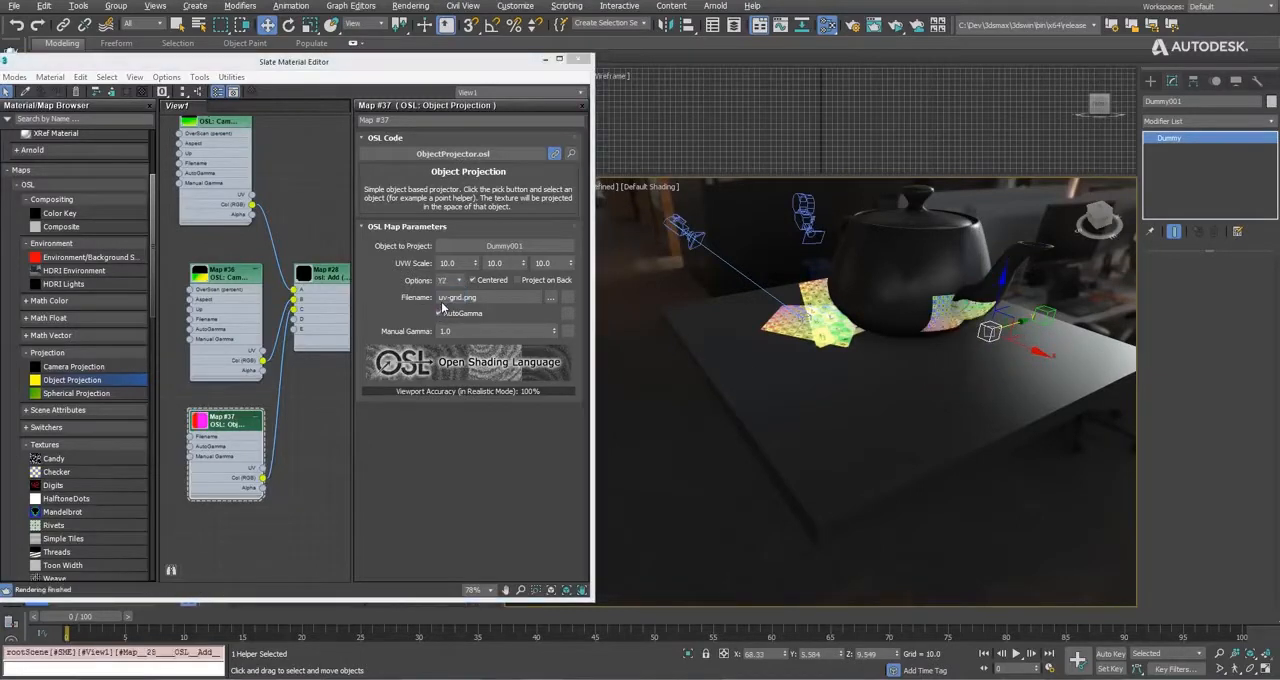
pyautogui.moveTo(1008, 306); pyautogui.dragTo(1014, 318)
pyautogui.click(446, 281)
pyautogui.click(443, 292)
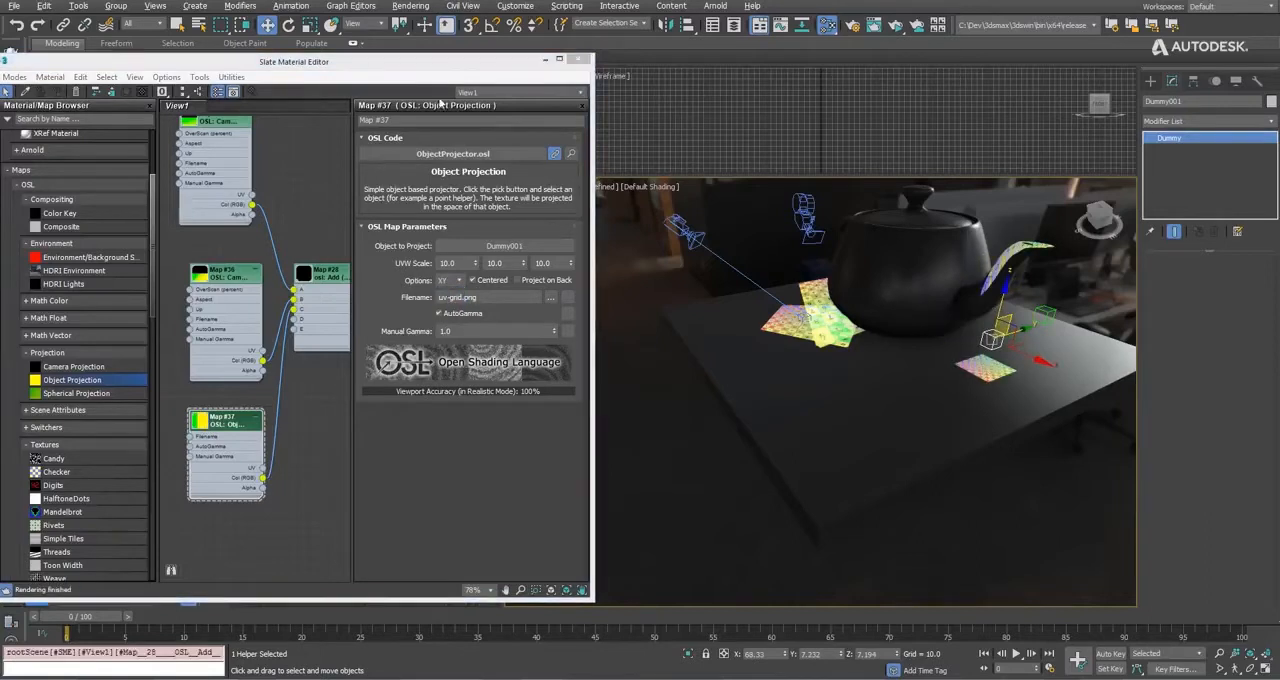
# Scale Dummy001 uniformly to about 122%, and stretch it along X to about 135%.
pyautogui.click(307, 26)
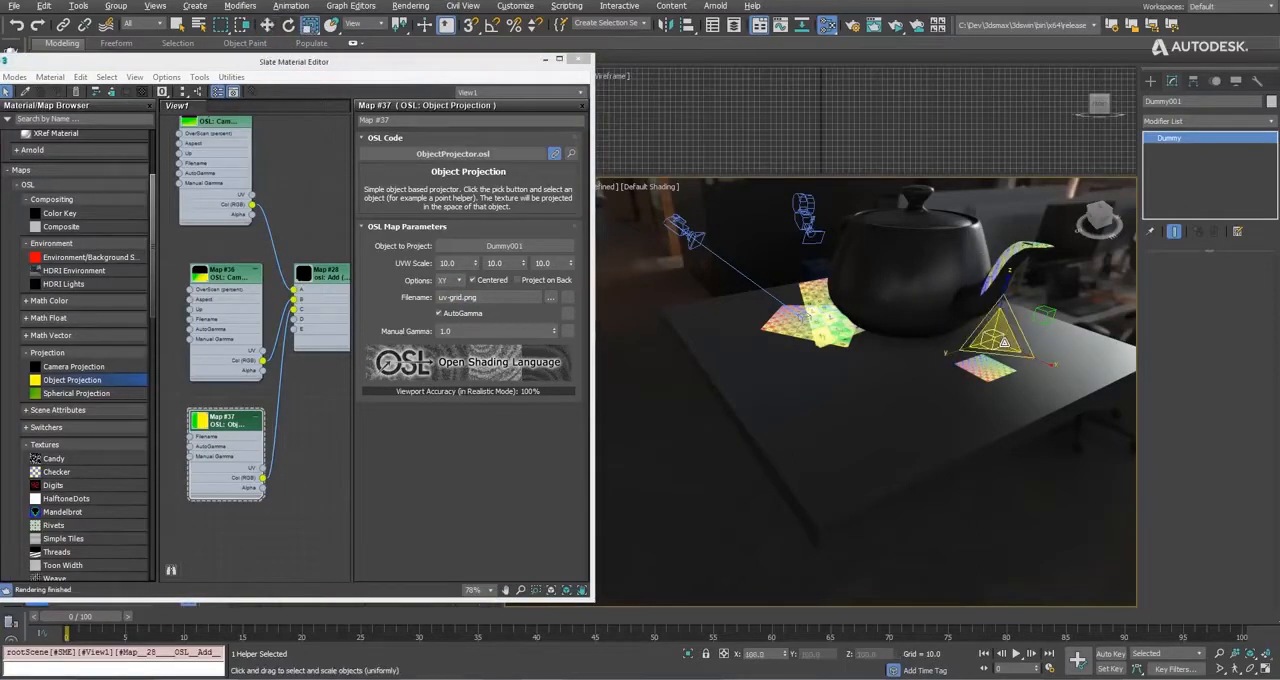
pyautogui.moveTo(1004, 343); pyautogui.dragTo(1007, 297)
pyautogui.moveTo(1044, 360); pyautogui.dragTo(1034, 456)
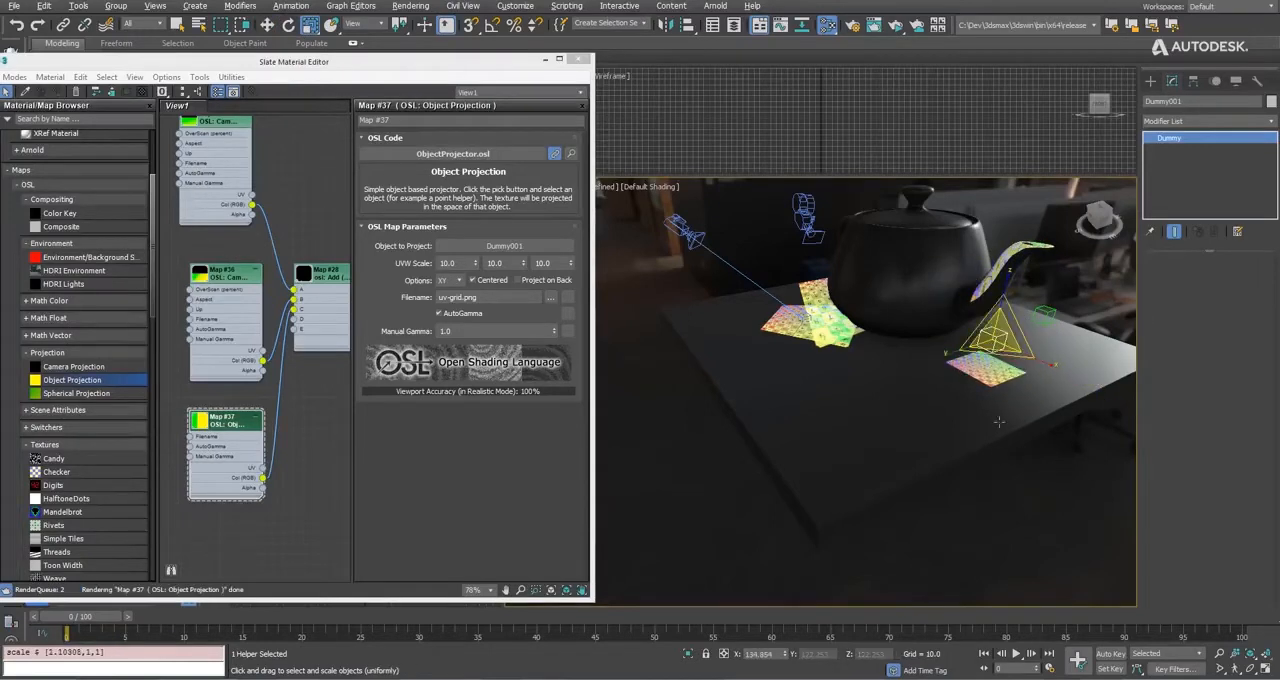
pyautogui.keyDown('alt'); pyautogui.moveTo(998, 422); pyautogui.dragTo(593, 421, button='middle'); pyautogui.keyUp('alt')
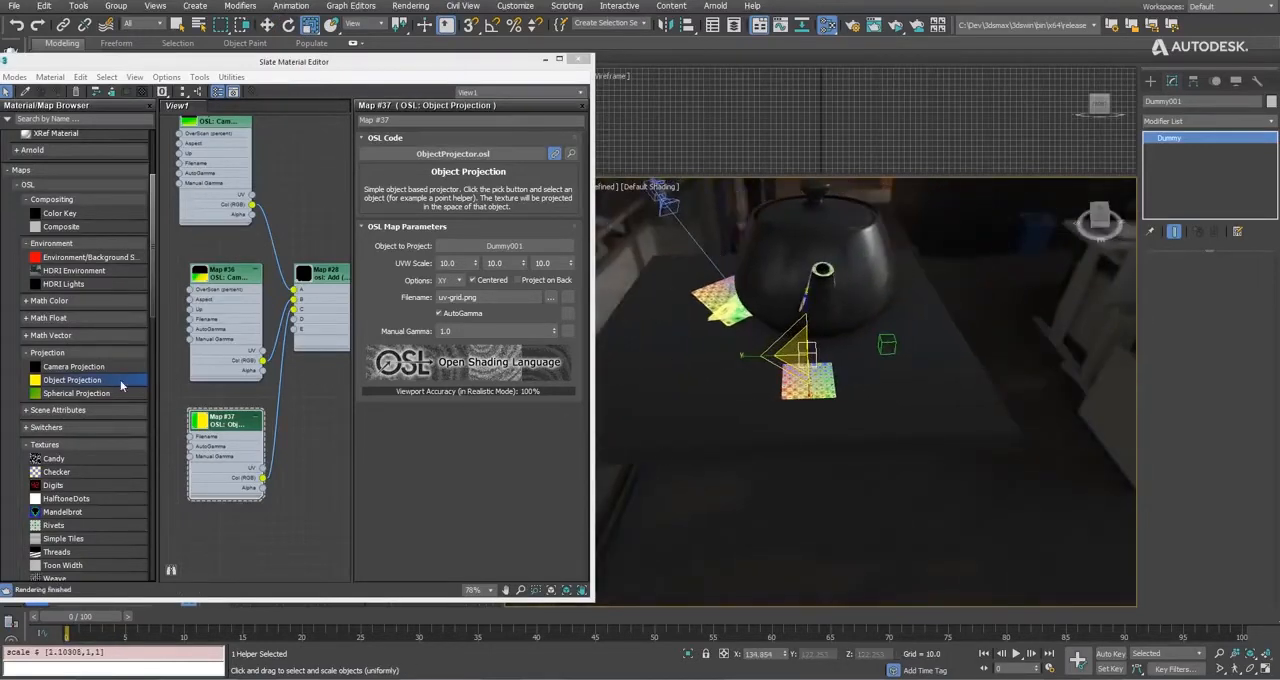
# Add a Spherical Projection map, connect its Col (RGB) output to input D of the Add map, and project it from Dummy002.
pyautogui.moveTo(88, 395); pyautogui.dragTo(226, 553)
pyautogui.doubleClick(227, 552)
pyautogui.moveTo(285, 537); pyautogui.dragTo(280, 449, button='middle')
pyautogui.moveTo(307, 450); pyautogui.dragTo(289, 231)
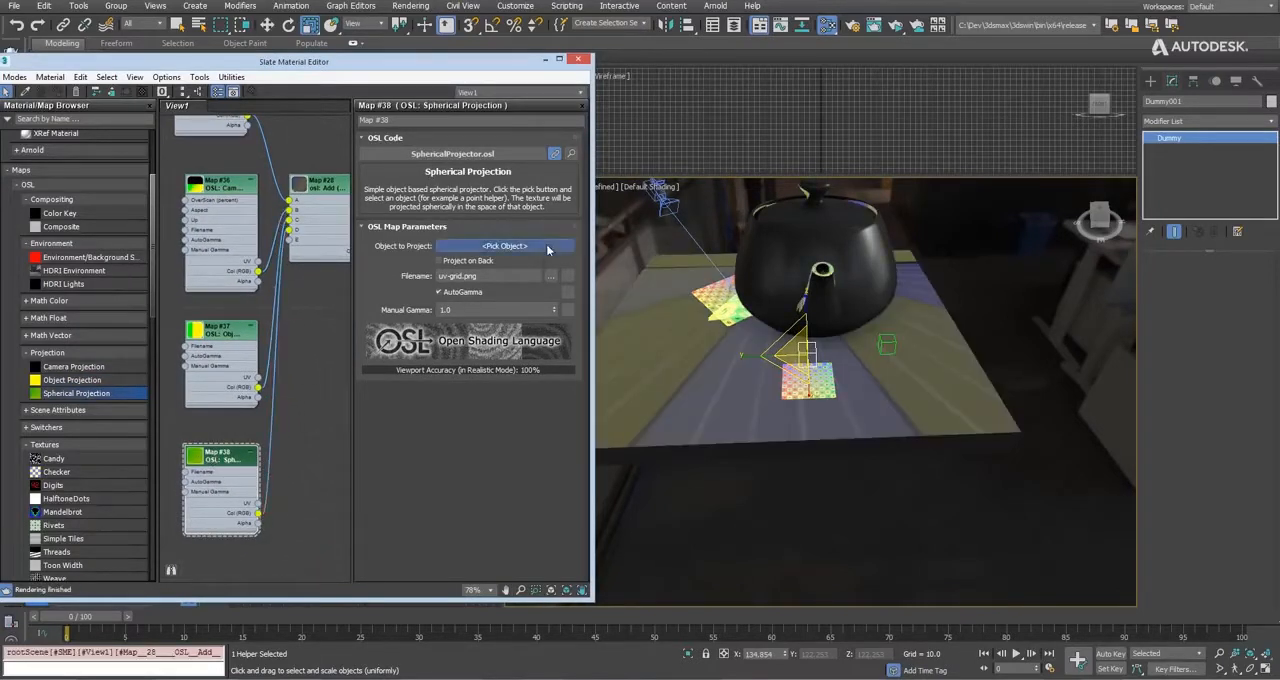
pyautogui.click(547, 249)
pyautogui.click(887, 344)
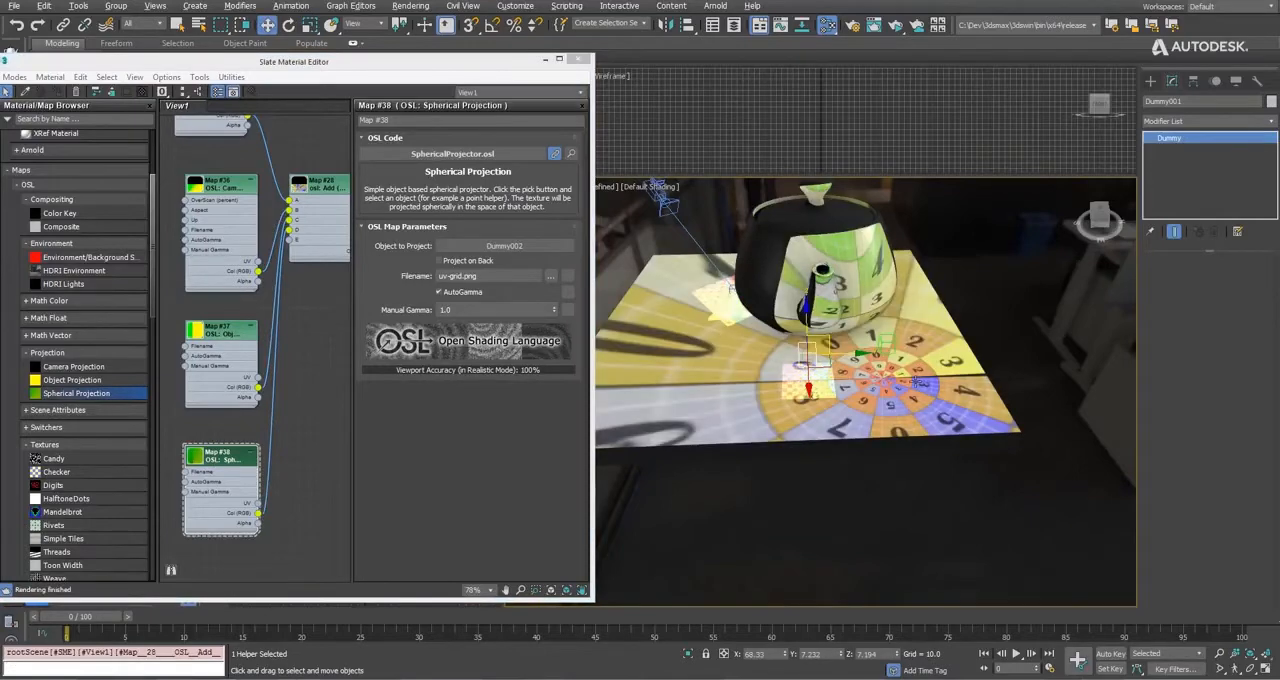
# Raise Dummy002 about 3 units and shift it about 4 units along both X and Y.
pyautogui.keyDown('alt'); pyautogui.moveTo(915, 381); pyautogui.dragTo(893, 364, button='middle'); pyautogui.keyUp('alt')
pyautogui.scroll(2, 893, 364)
pyautogui.click(885, 316)
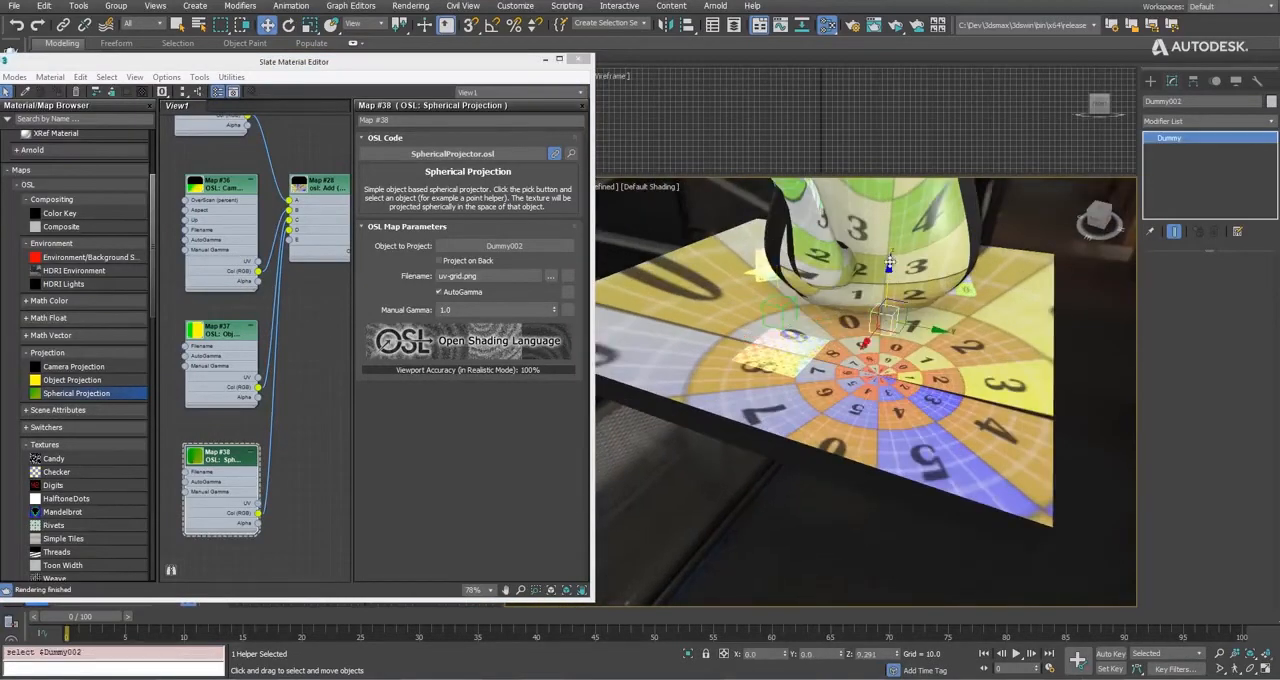
pyautogui.moveTo(889, 262)
pyautogui.mouseDown()
pyautogui.moveTo(889, 234)
pyautogui.moveTo(889, 246)
pyautogui.mouseUp()
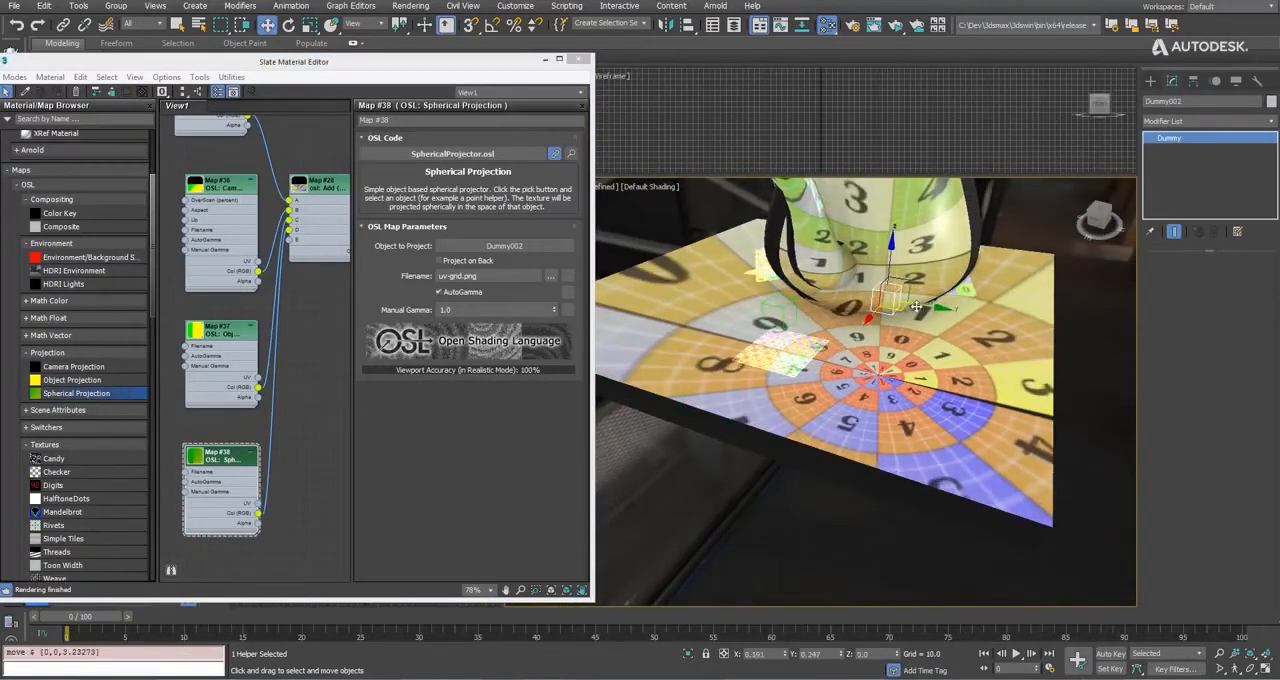
pyautogui.moveTo(916, 306)
pyautogui.mouseDown()
pyautogui.moveTo(958, 303)
pyautogui.moveTo(922, 314)
pyautogui.mouseUp()
pyautogui.keyDown('alt'); pyautogui.moveTo(950, 338); pyautogui.dragTo(710, 375, button='middle'); pyautogui.keyUp('alt')
# Enable Project on Back for the Spherical Projection map and view the whole teapot and table.
pyautogui.click(478, 263)
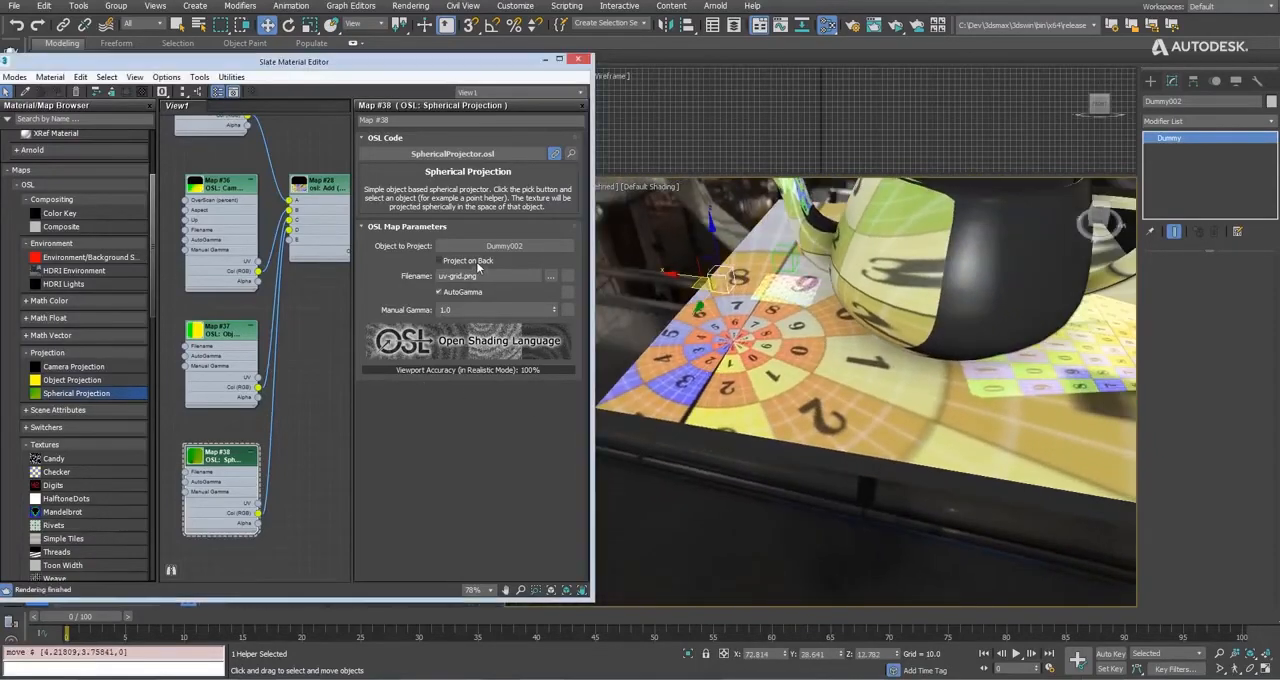
pyautogui.keyDown('alt'); pyautogui.moveTo(899, 333); pyautogui.dragTo(745, 369, button='middle'); pyautogui.keyUp('alt')
pyautogui.scroll(-3, 826, 354)
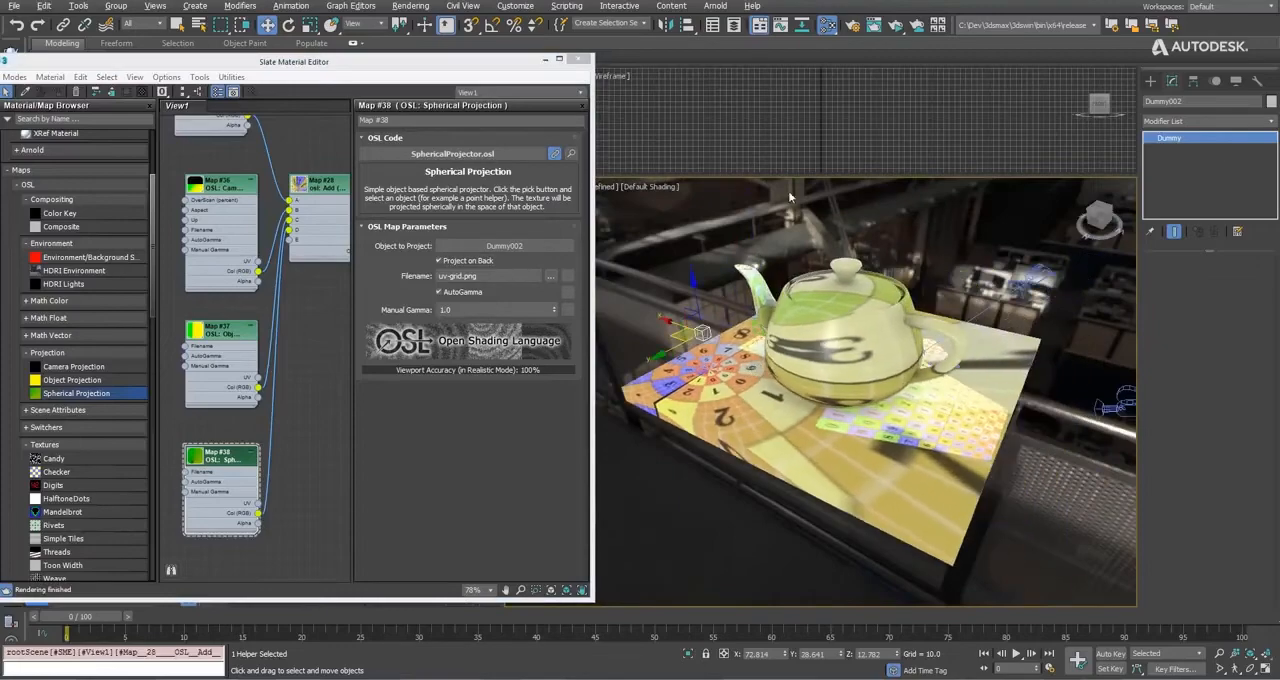
# Start an ActiveShade render of the teapot scene and compare it with the viewport from closer angles.
pyautogui.click(902, 27)
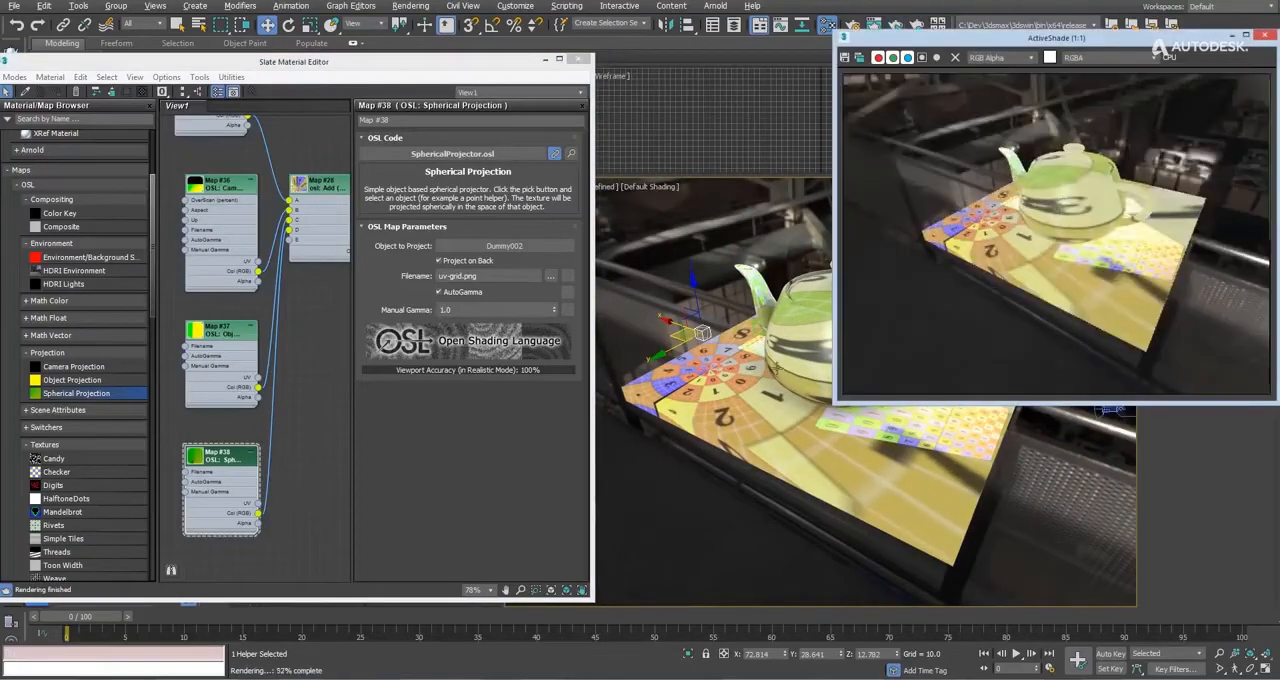
pyautogui.scroll(4, 731, 385)
pyautogui.keyDown('alt'); pyautogui.moveTo(731, 385); pyautogui.dragTo(678, 395, button='middle'); pyautogui.keyUp('alt')
pyautogui.keyDown('alt'); pyautogui.moveTo(750, 404); pyautogui.dragTo(713, 397, button='middle'); pyautogui.keyUp('alt')
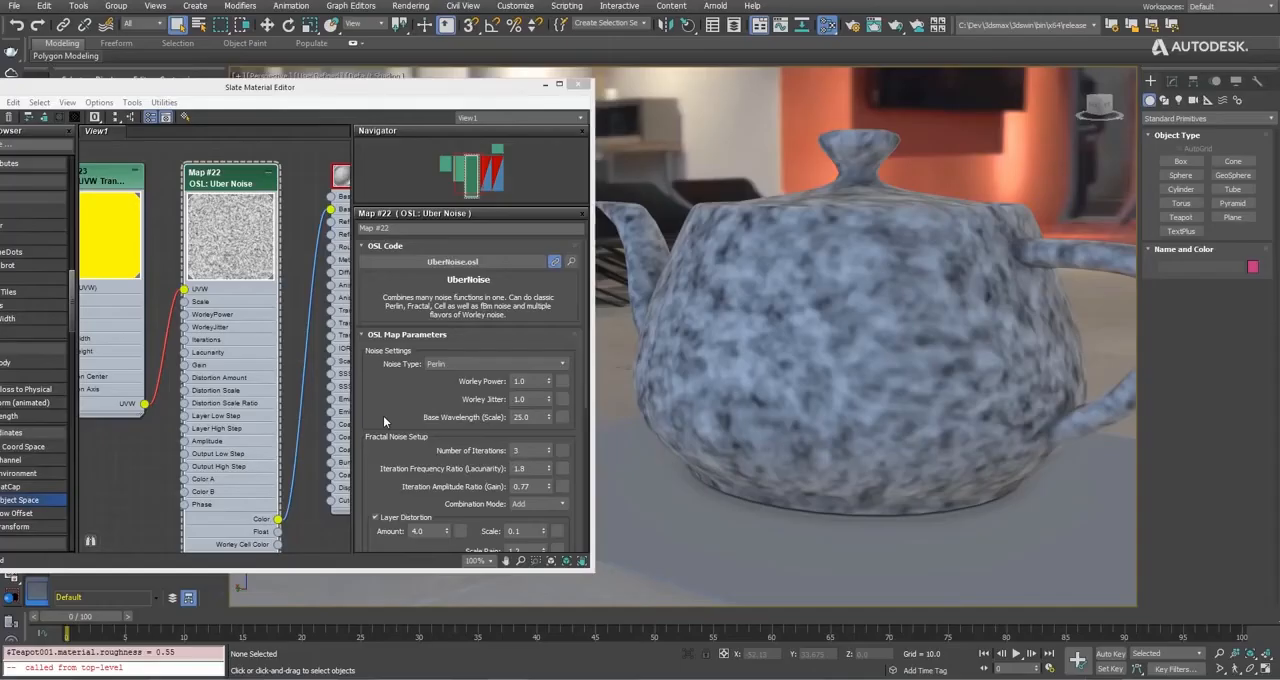
# Try the Fractal, Cell and Worley Classic (Voronoi) noise types in the teapot's Uber Noise map.
pyautogui.click(460, 299)
pyautogui.click(447, 332)
pyautogui.click(458, 300)
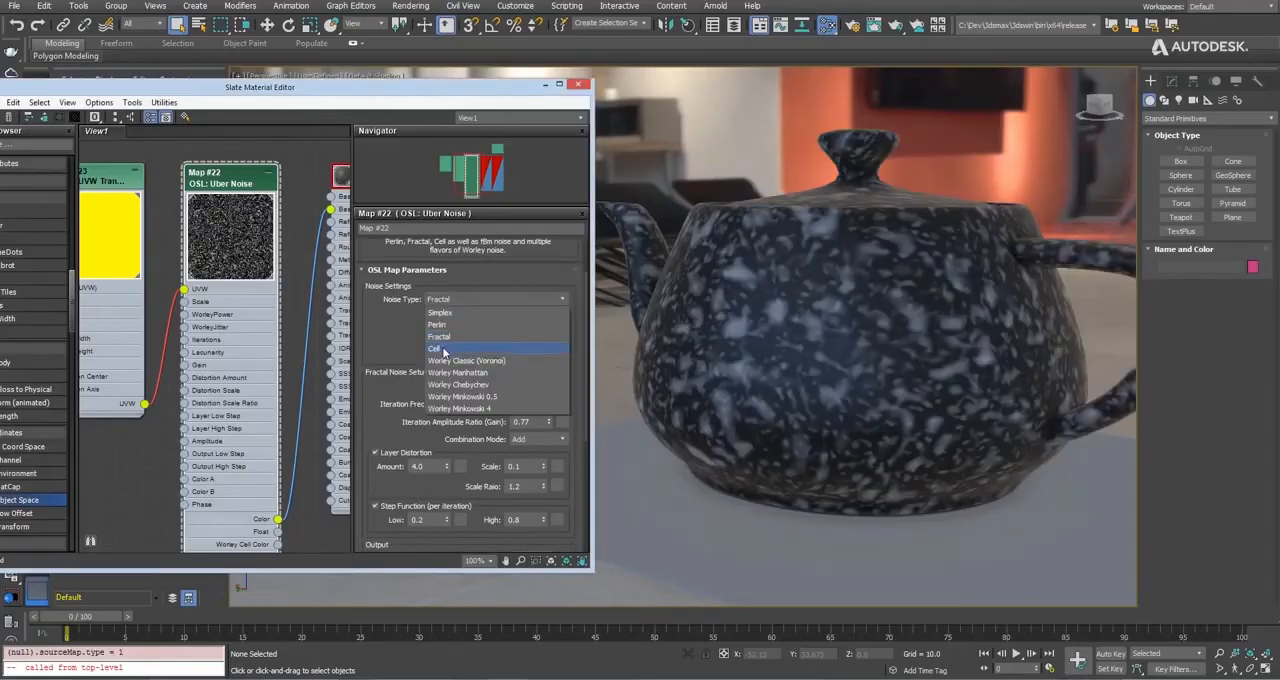
pyautogui.click(450, 337)
pyautogui.click(453, 301)
pyautogui.click(443, 363)
# Try the Worley Manhattan, Chebychev and Minkowski 0.5 noise types, and settle on Simplex.
pyautogui.click(461, 300)
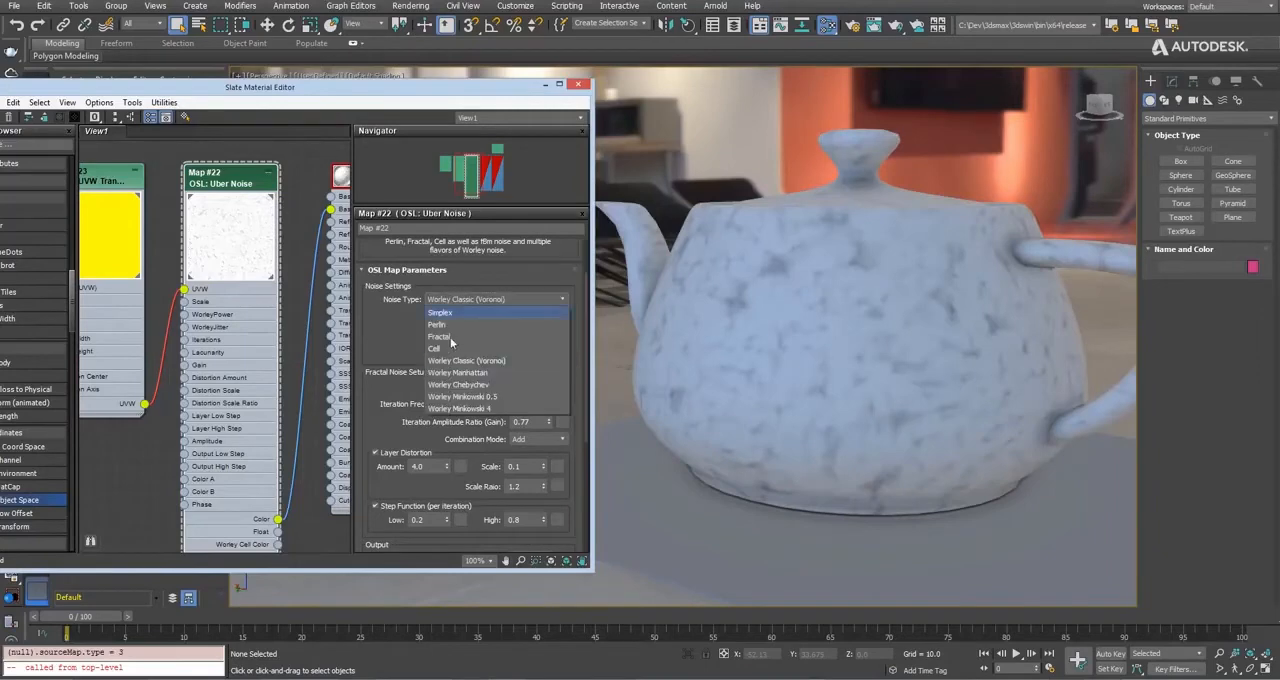
pyautogui.click(452, 373)
pyautogui.click(450, 300)
pyautogui.click(446, 386)
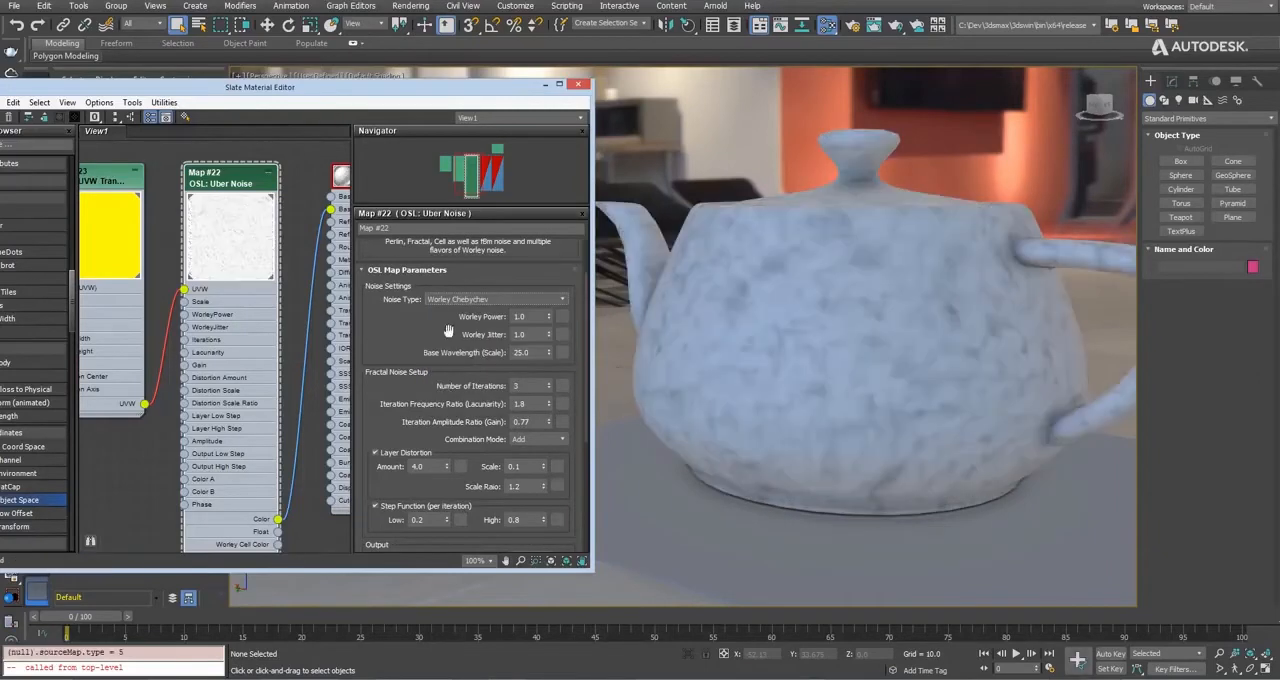
pyautogui.click(452, 300)
pyautogui.click(444, 396)
pyautogui.click(458, 301)
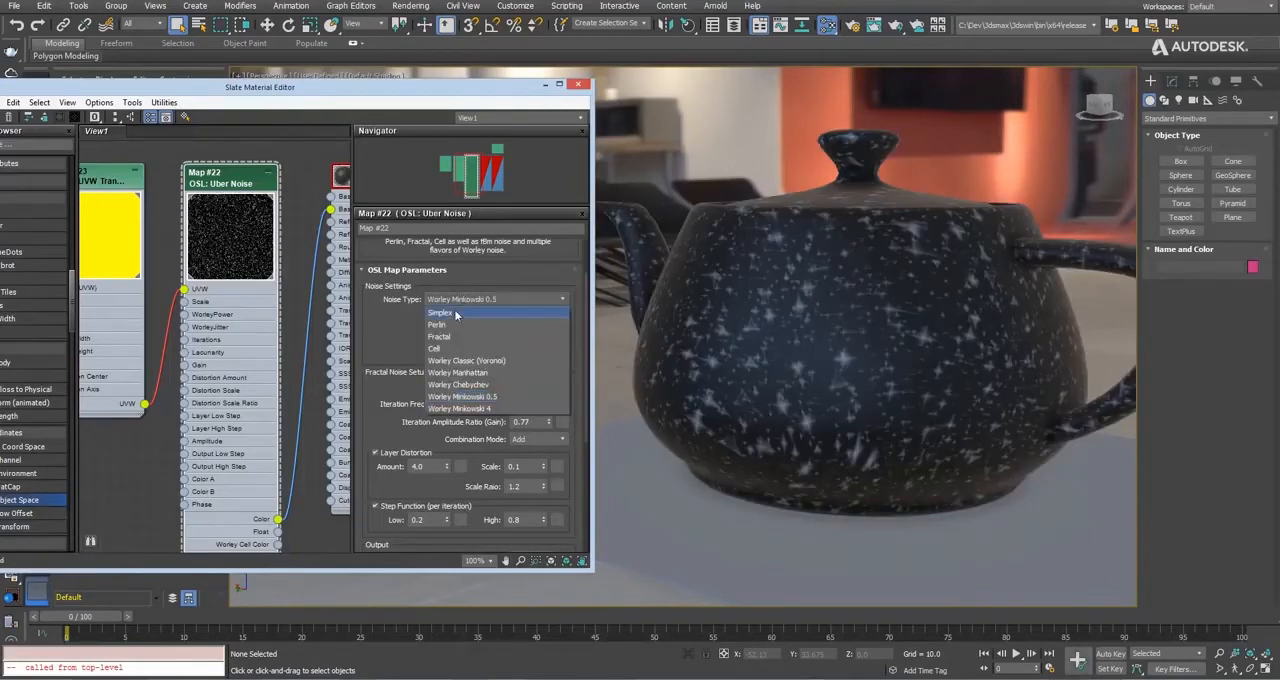
pyautogui.click(452, 313)
# Set the Uber Noise layer distortion amount to 3.4 and the per-iteration step function's low value to 0.41.
pyautogui.moveTo(450, 466); pyautogui.dragTo(446, 436)
pyautogui.click(395, 455)
pyautogui.click(395, 455)
# Enable the Uber Noise output step function and set its high value to 0.48.
pyautogui.moveTo(372, 499); pyautogui.dragTo(369, 454)
pyautogui.click(369, 454)
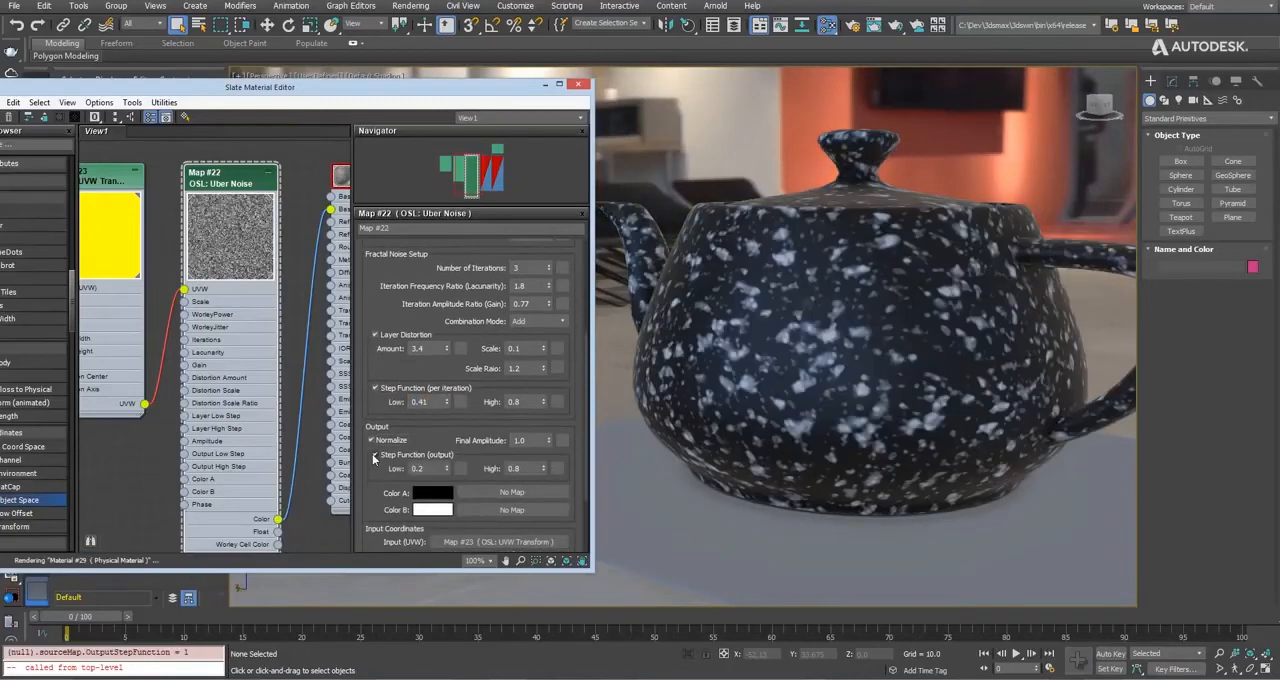
pyautogui.moveTo(545, 468); pyautogui.dragTo(545, 492)
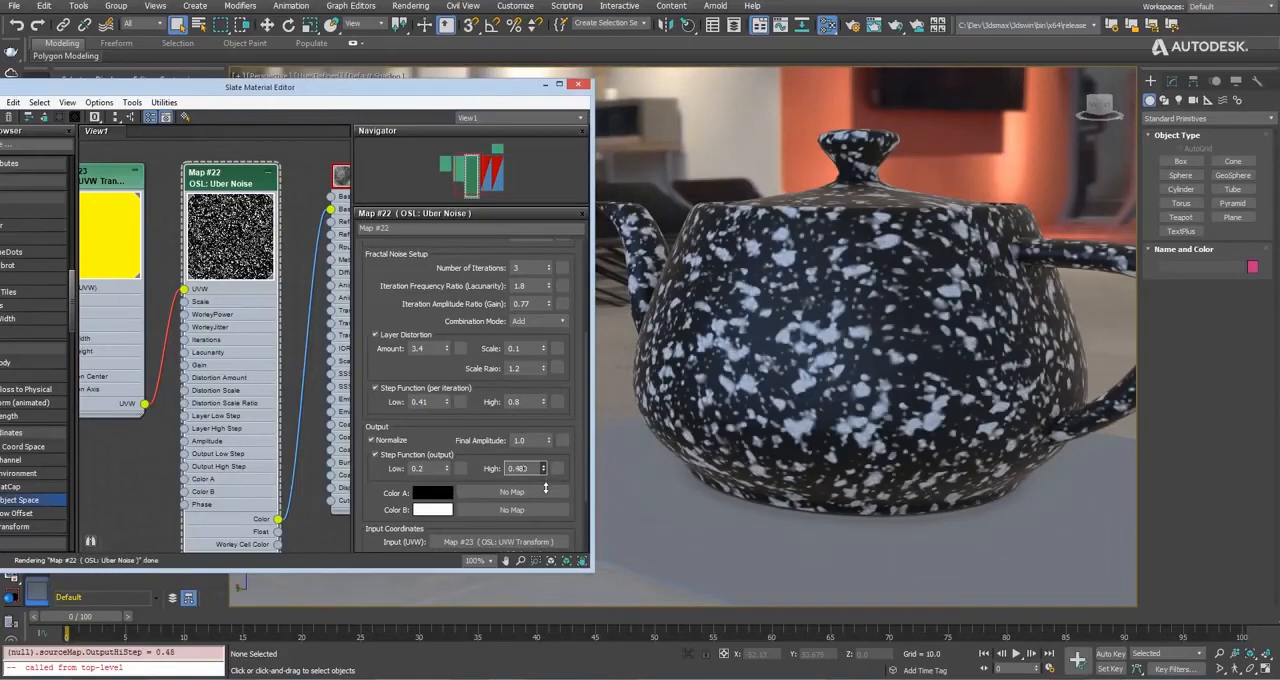
# Set the iteration amplitude ratio (gain) to 1.07, try the Relative combination mode, and choose Multiply.
pyautogui.scroll(1, 438, 309)
pyautogui.moveTo(548, 327); pyautogui.dragTo(548, 326)
pyautogui.click(527, 344)
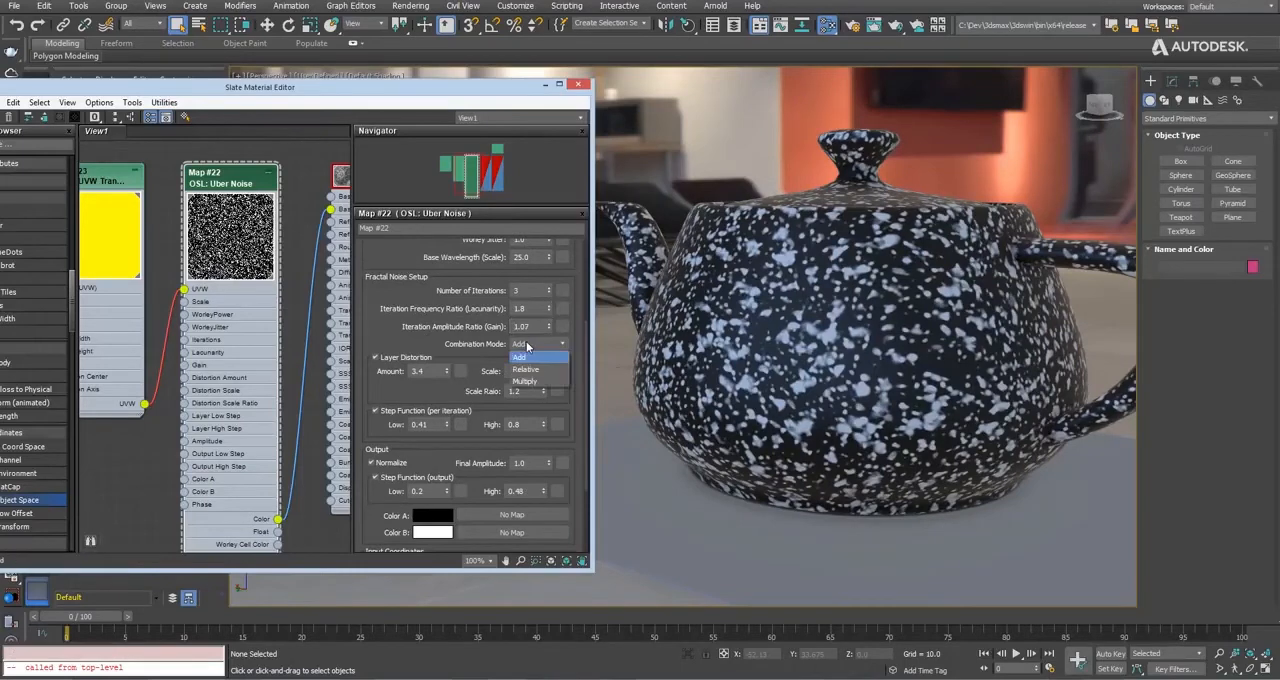
pyautogui.click(517, 370)
pyautogui.click(529, 345)
pyautogui.click(525, 381)
# Turn off both the per-iteration and output step functions and raise the number of iterations to 5.
pyautogui.click(388, 411)
pyautogui.click(389, 479)
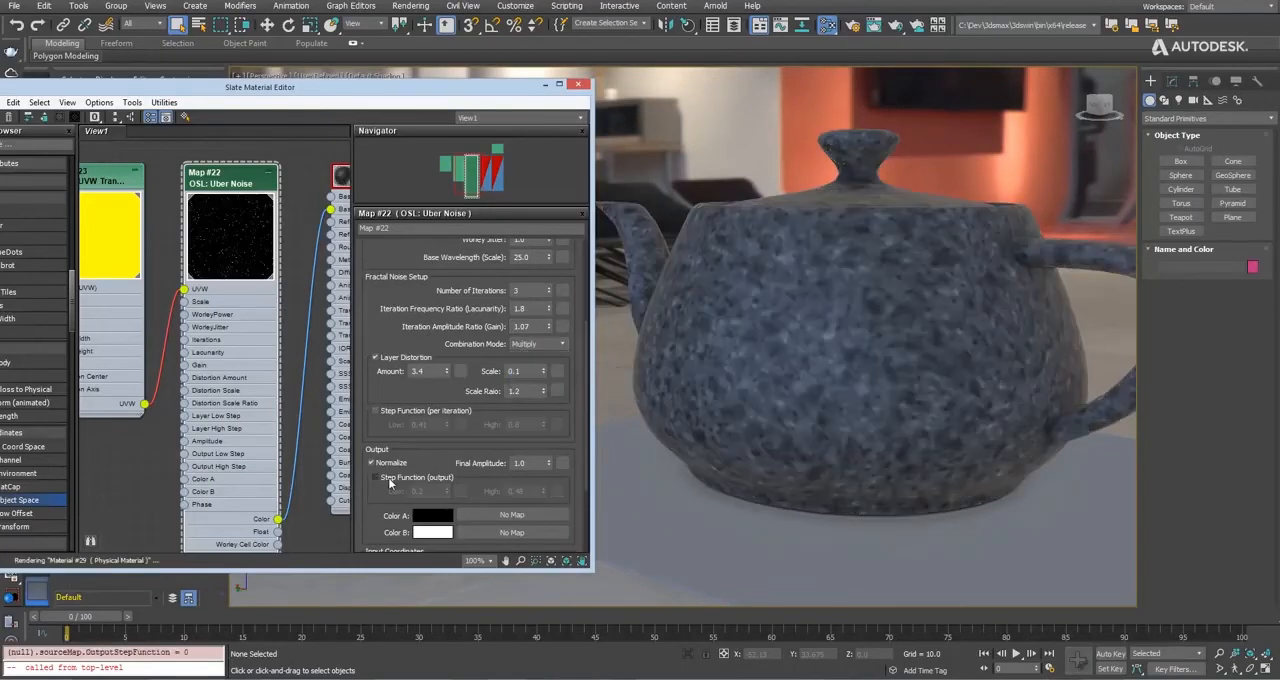
pyautogui.click(547, 288)
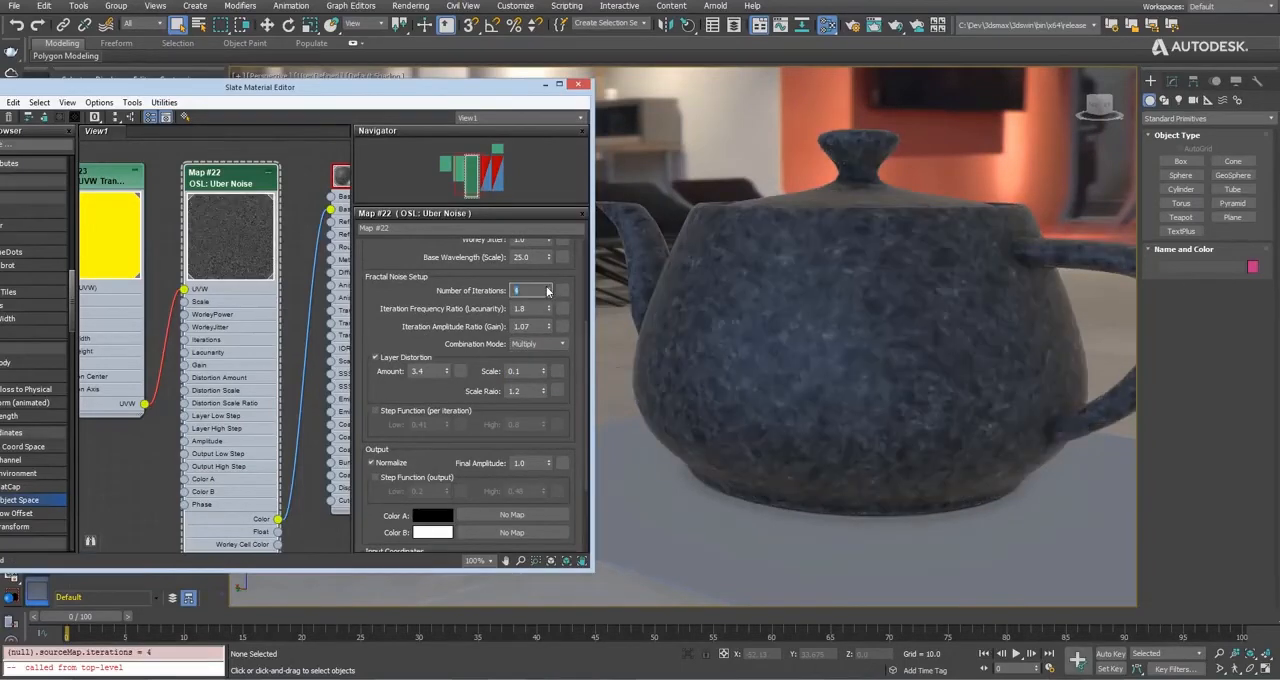
pyautogui.click(547, 288)
# Set the final amplitude to 5.22 and the layer distortion amount to 8.16, inspecting the teapot surface up close.
pyautogui.moveTo(548, 462); pyautogui.dragTo(550, 182)
pyautogui.scroll(5, 736, 316)
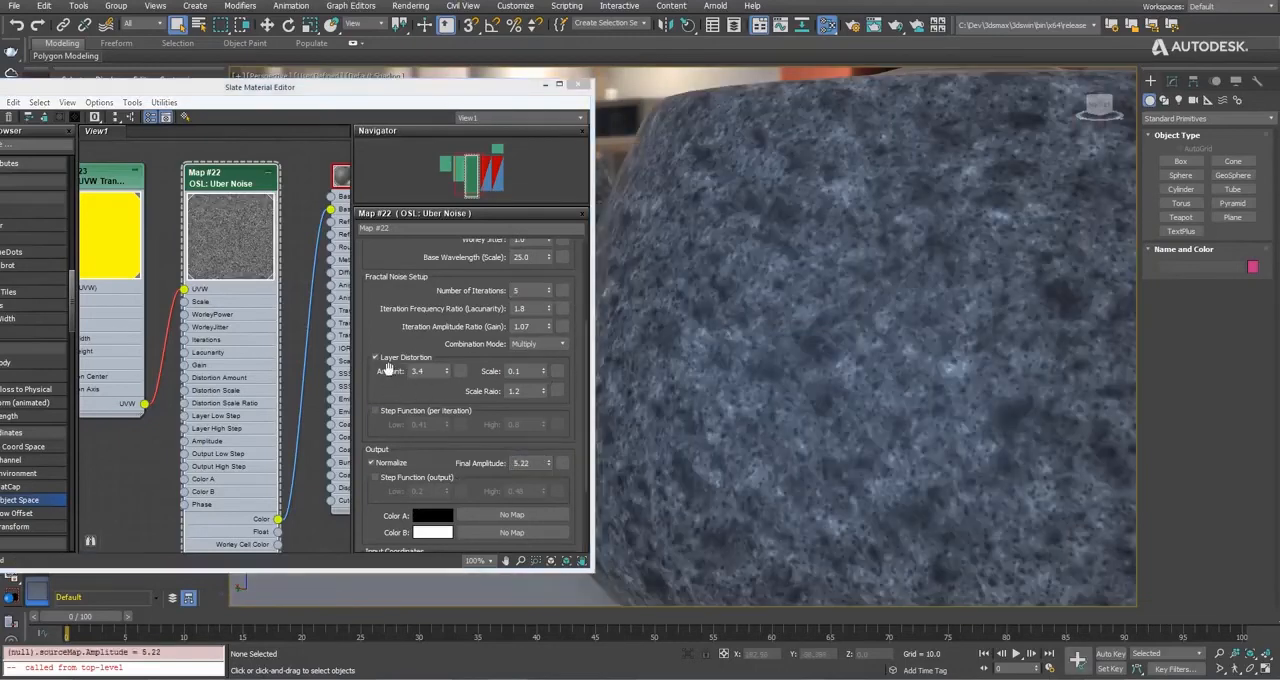
pyautogui.moveTo(447, 371); pyautogui.dragTo(451, 80)
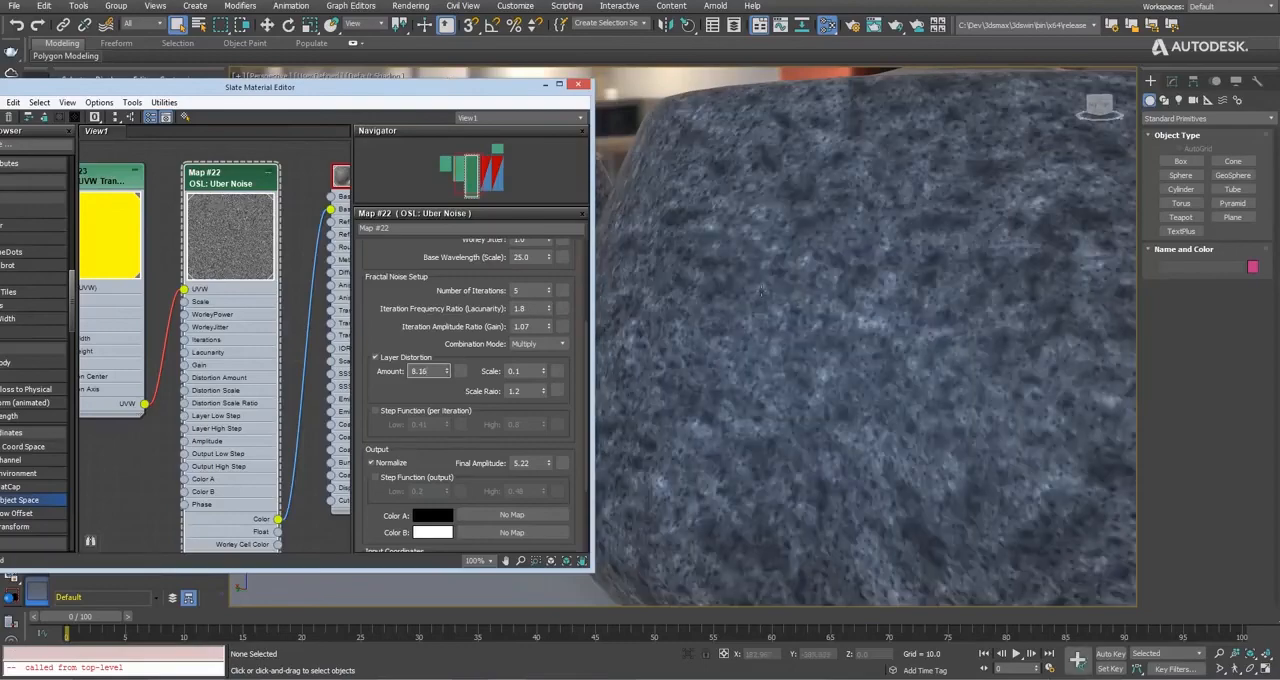
pyautogui.keyDown('alt'); pyautogui.moveTo(761, 291); pyautogui.dragTo(602, 328, button='middle'); pyautogui.keyUp('alt')
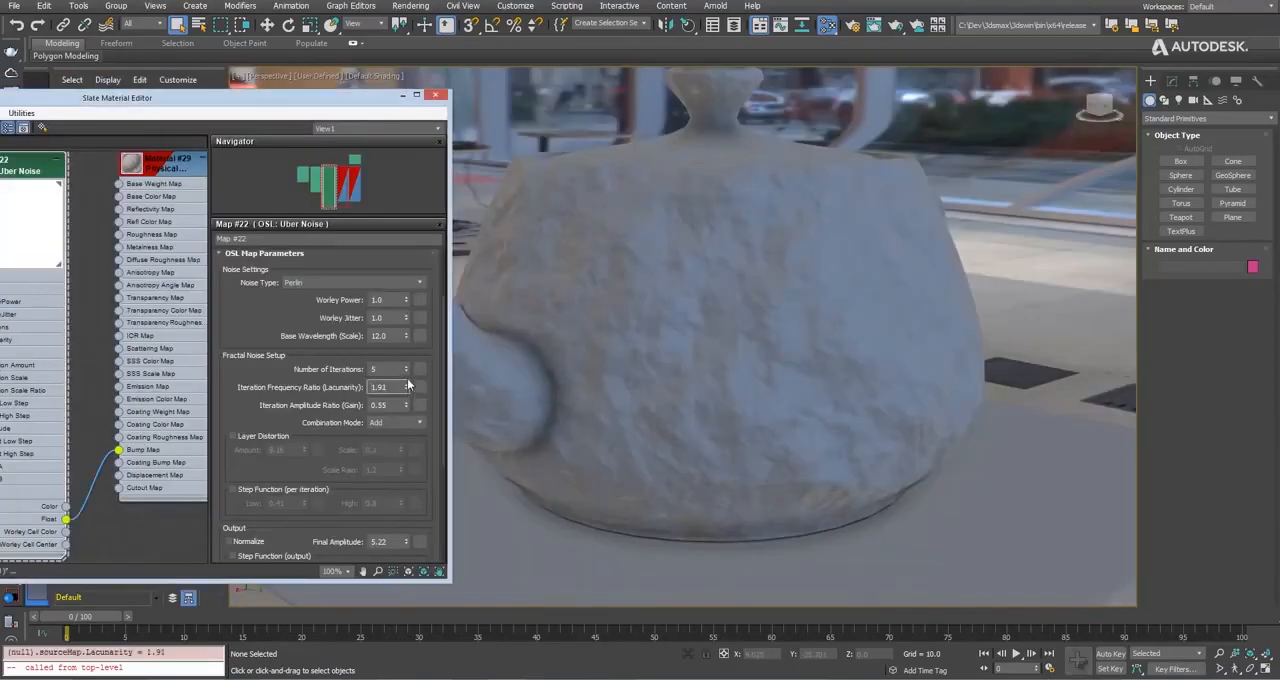
# Try Fractal and Cell noise on the Uber Noise map driving the teapot's bump, and choose Worley Classic (Voronoi).
pyautogui.click(320, 282)
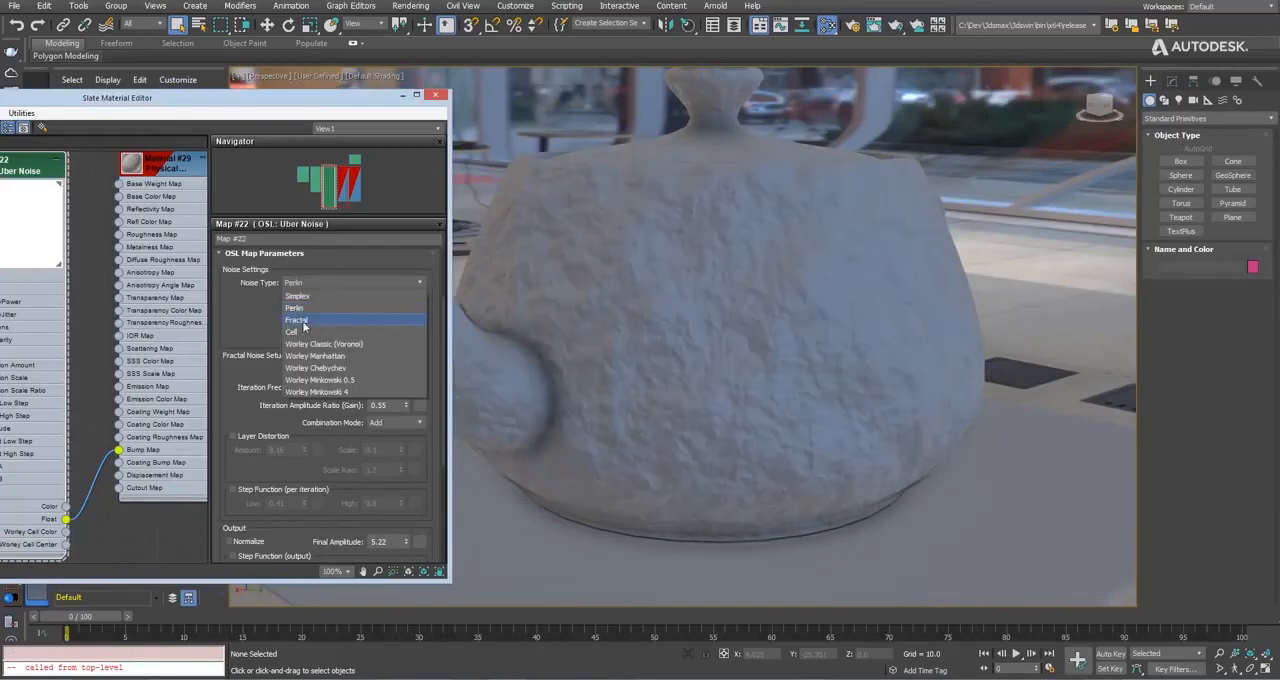
pyautogui.click(297, 320)
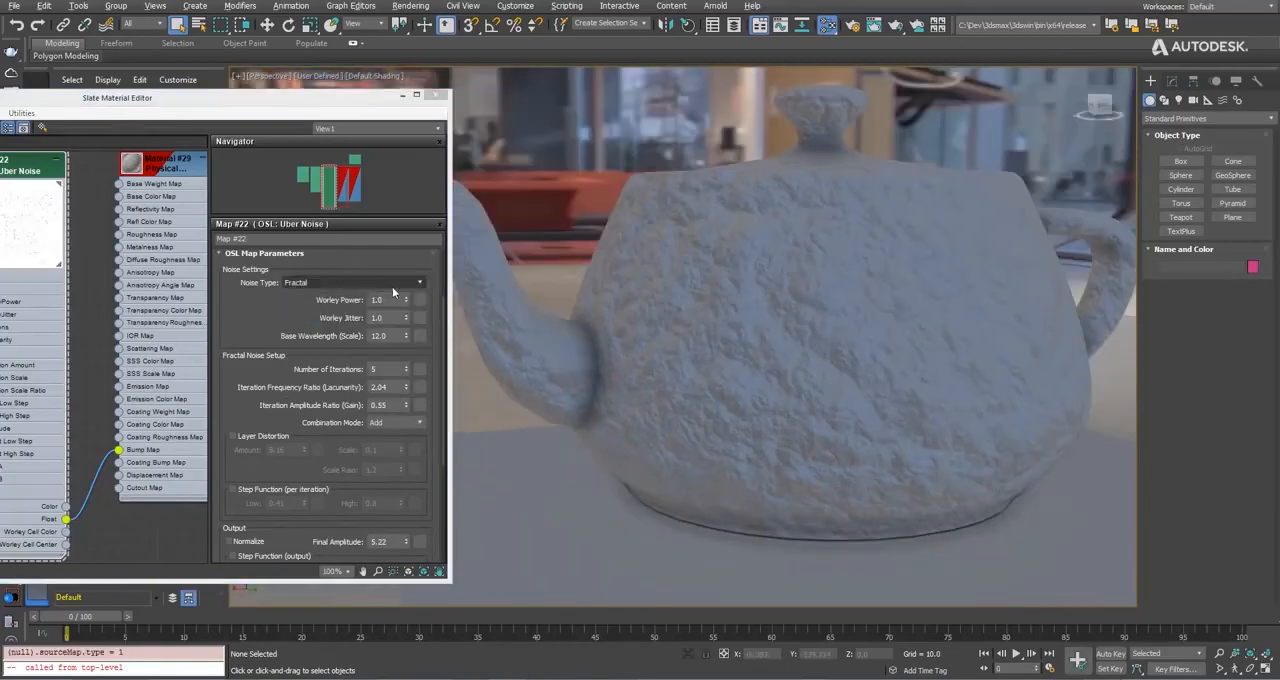
pyautogui.click(330, 282)
pyautogui.click(299, 332)
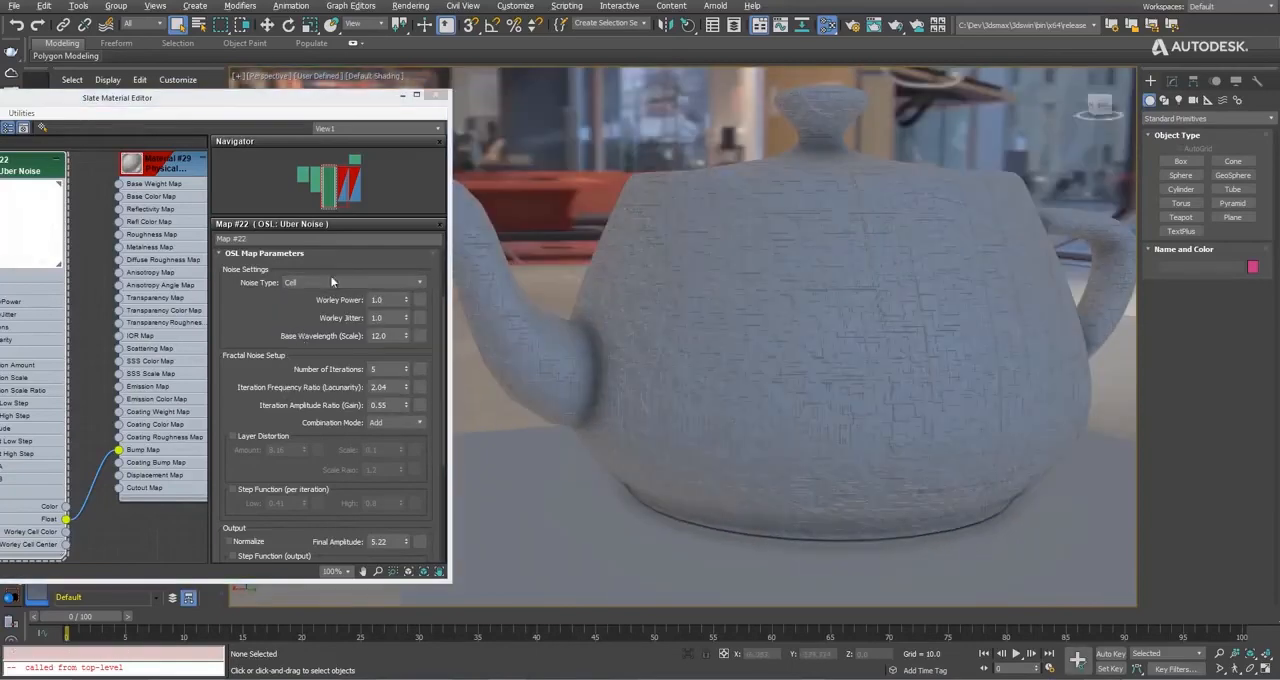
pyautogui.click(330, 282)
pyautogui.click(323, 343)
# Set the bump noise's lacunarity to 2.29, gain to 0.4 and final amplitude to 8.69.
pyautogui.moveTo(407, 388)
pyautogui.mouseDown()
pyautogui.moveTo(407, 370)
pyautogui.moveTo(406, 405)
pyautogui.mouseUp()
pyautogui.moveTo(345, 510); pyautogui.dragTo(334, 427)
pyautogui.click(406, 461)
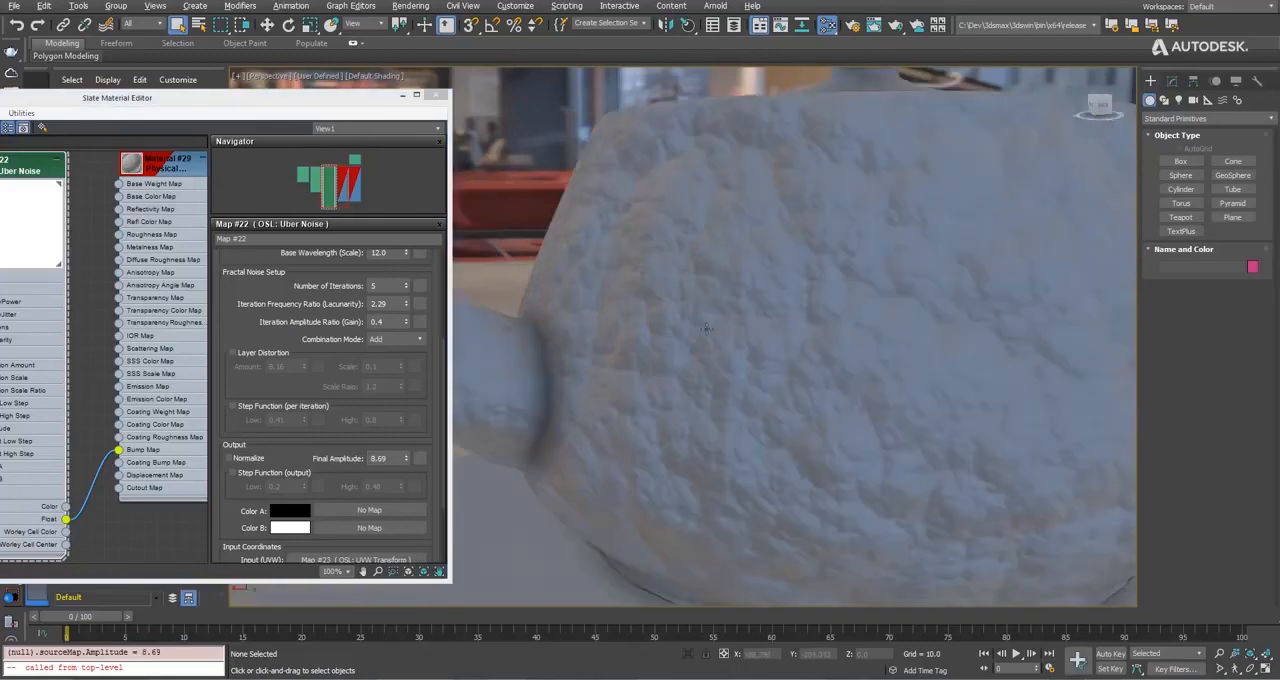